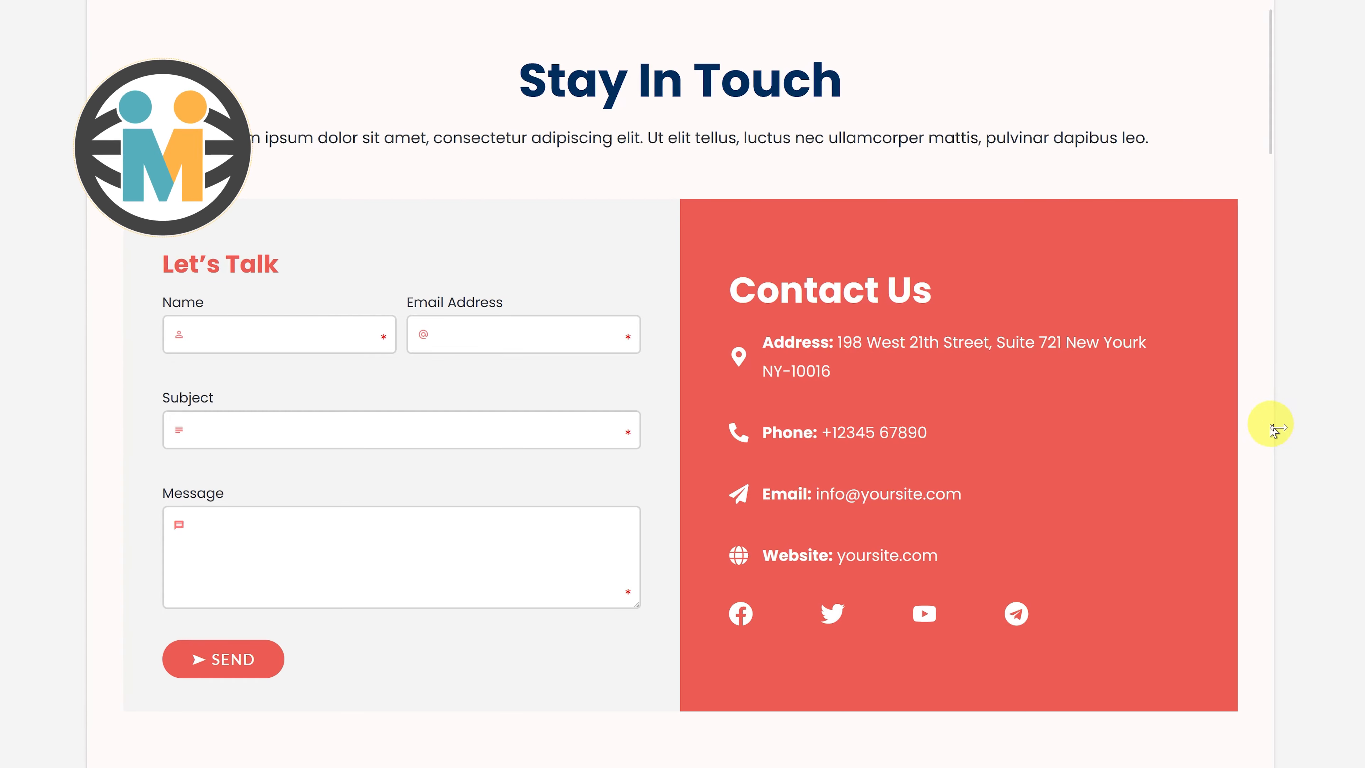
# Examine the finished contact form's name, email address, subject and message fields and their focus styling
pyautogui.moveTo(1272, 425)
pyautogui.mouseDown()
pyautogui.moveTo(885, 403)
pyautogui.moveTo(1279, 426)
pyautogui.mouseUp()
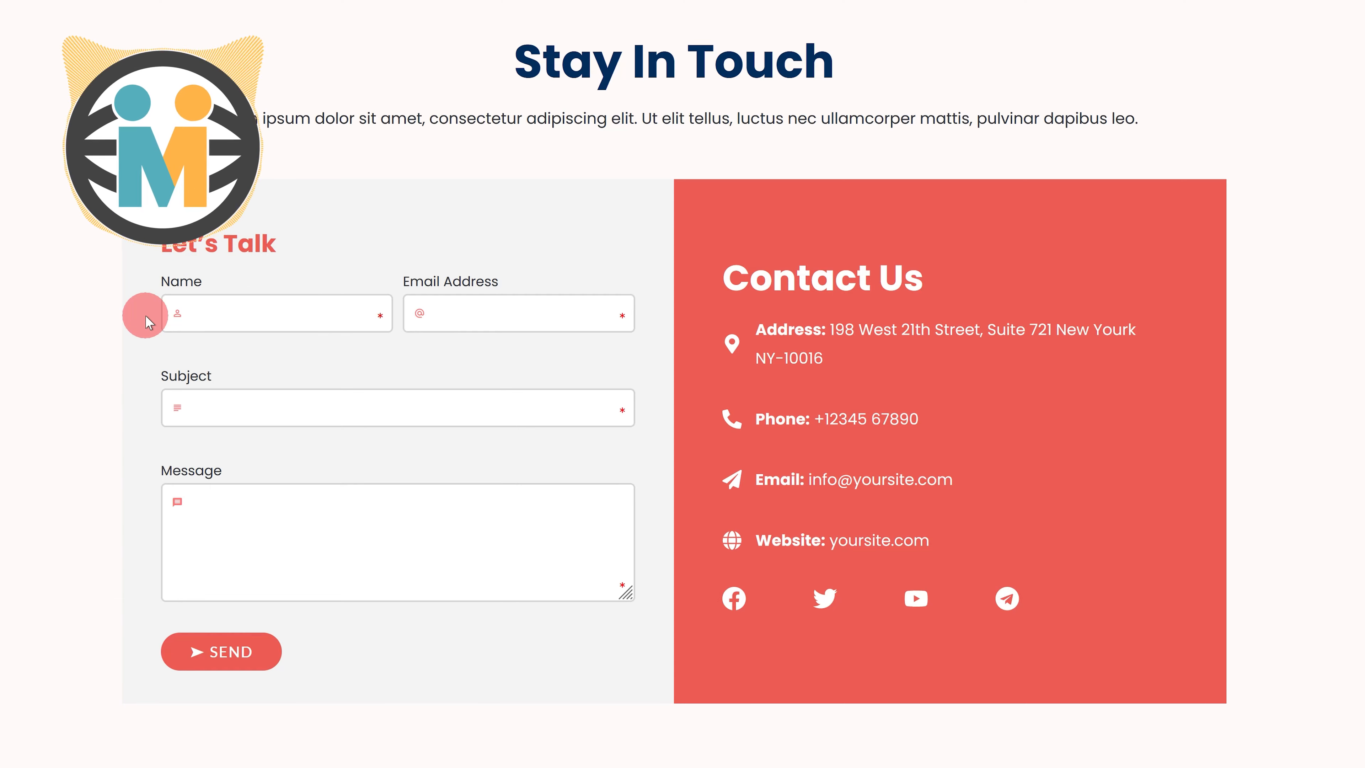
pyautogui.click(209, 311)
pyautogui.click(453, 307)
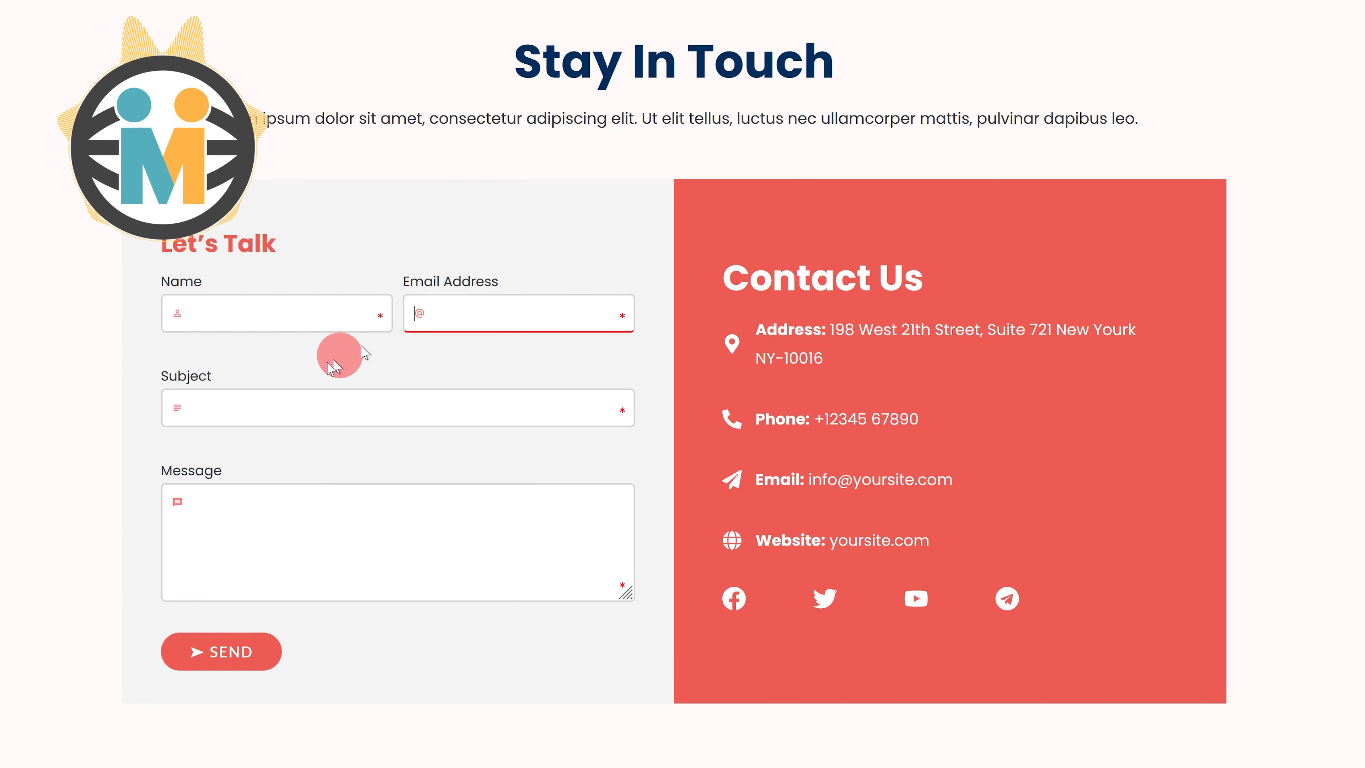
pyautogui.click(250, 406)
pyautogui.click(219, 513)
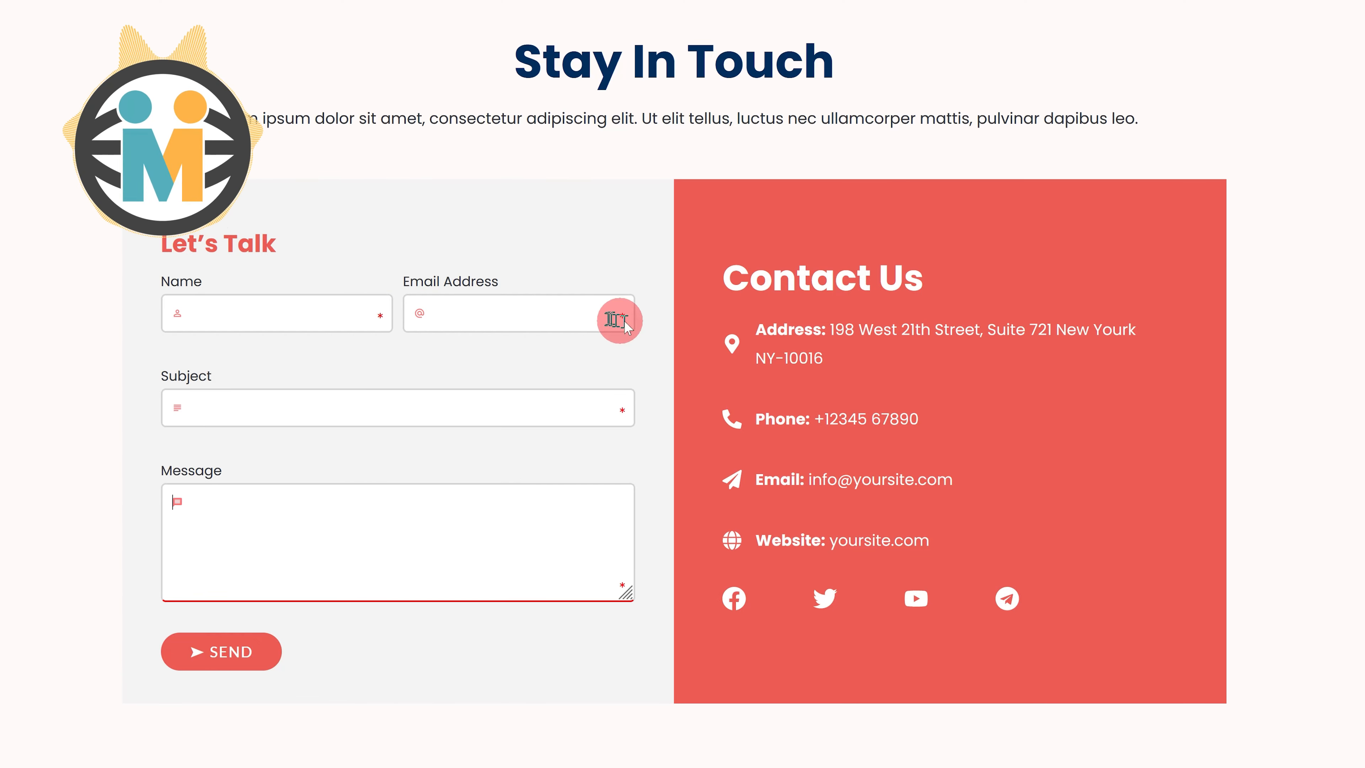
pyautogui.click(219, 312)
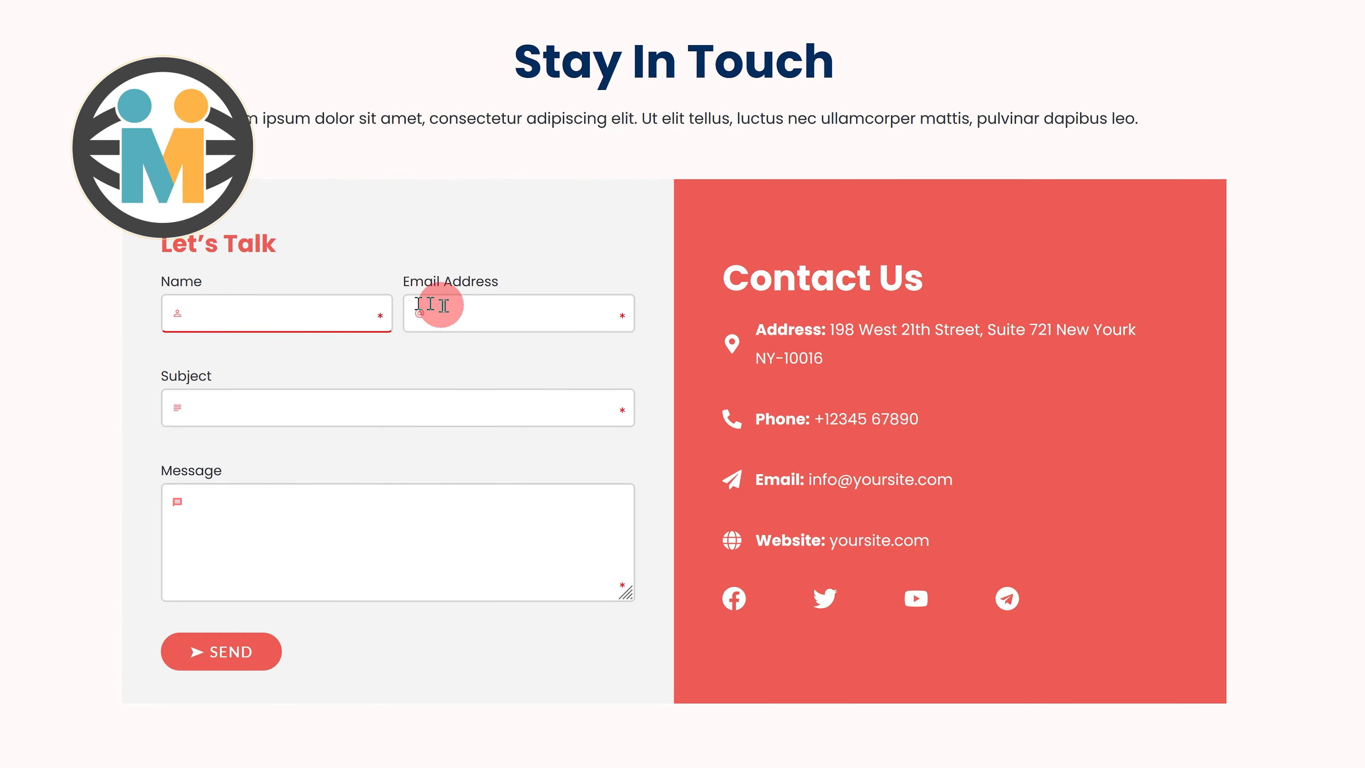
pyautogui.click(467, 312)
pyautogui.click(284, 417)
pyautogui.click(267, 533)
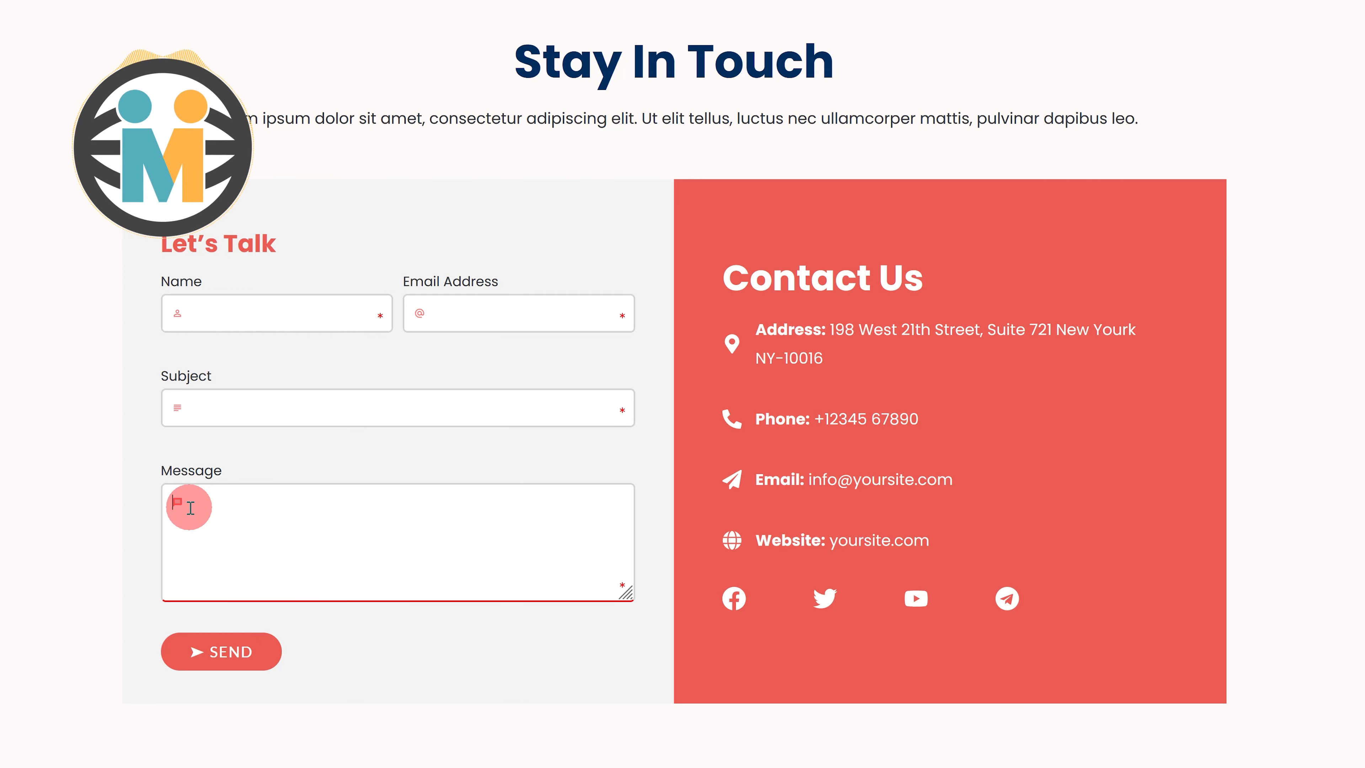
# Fill in the form with a sample name and email, subject "My Subject" and message "Hello! How are you.", and send it
pyautogui.click(195, 312)
pyautogui.write('John Doe')
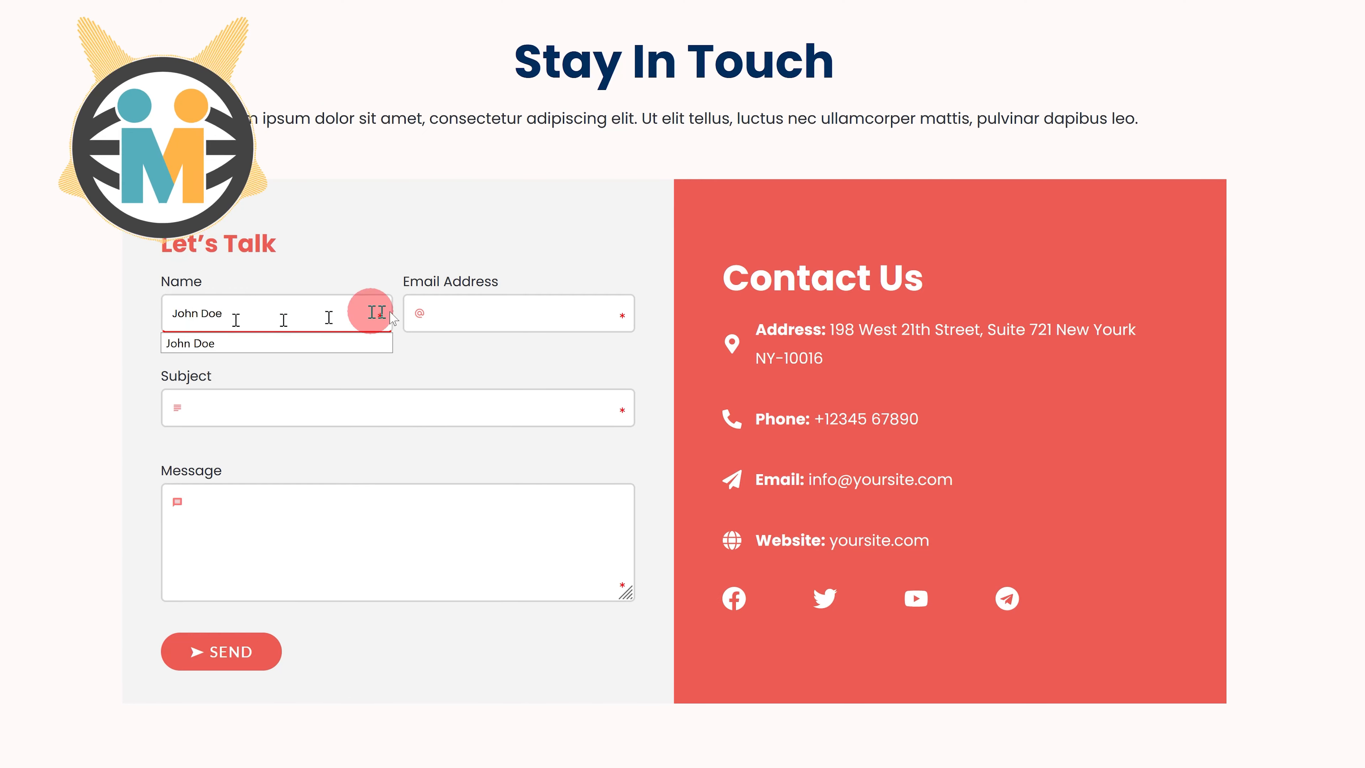
pyautogui.click(496, 313)
pyautogui.write('johndoe@example.com')
pyautogui.click(284, 403)
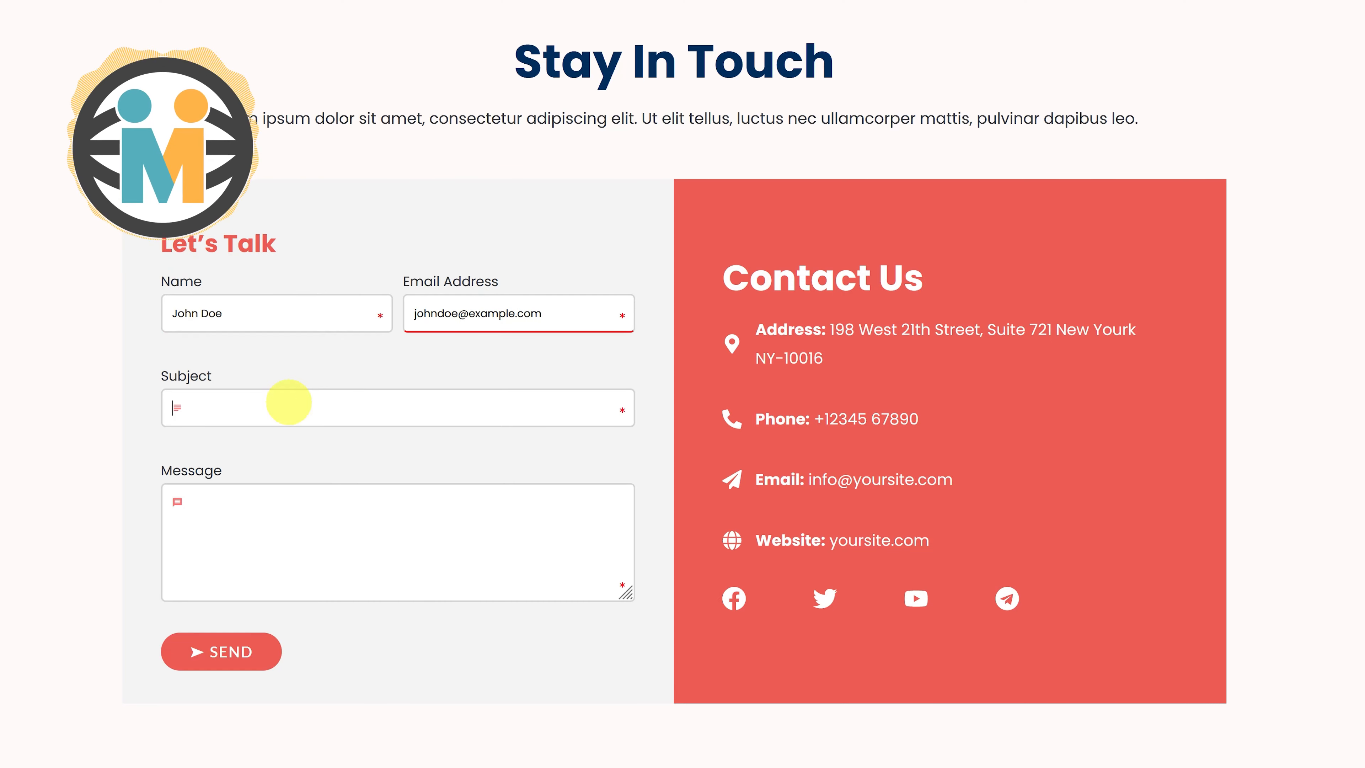
pyautogui.write('My Subject')
pyautogui.click(252, 514)
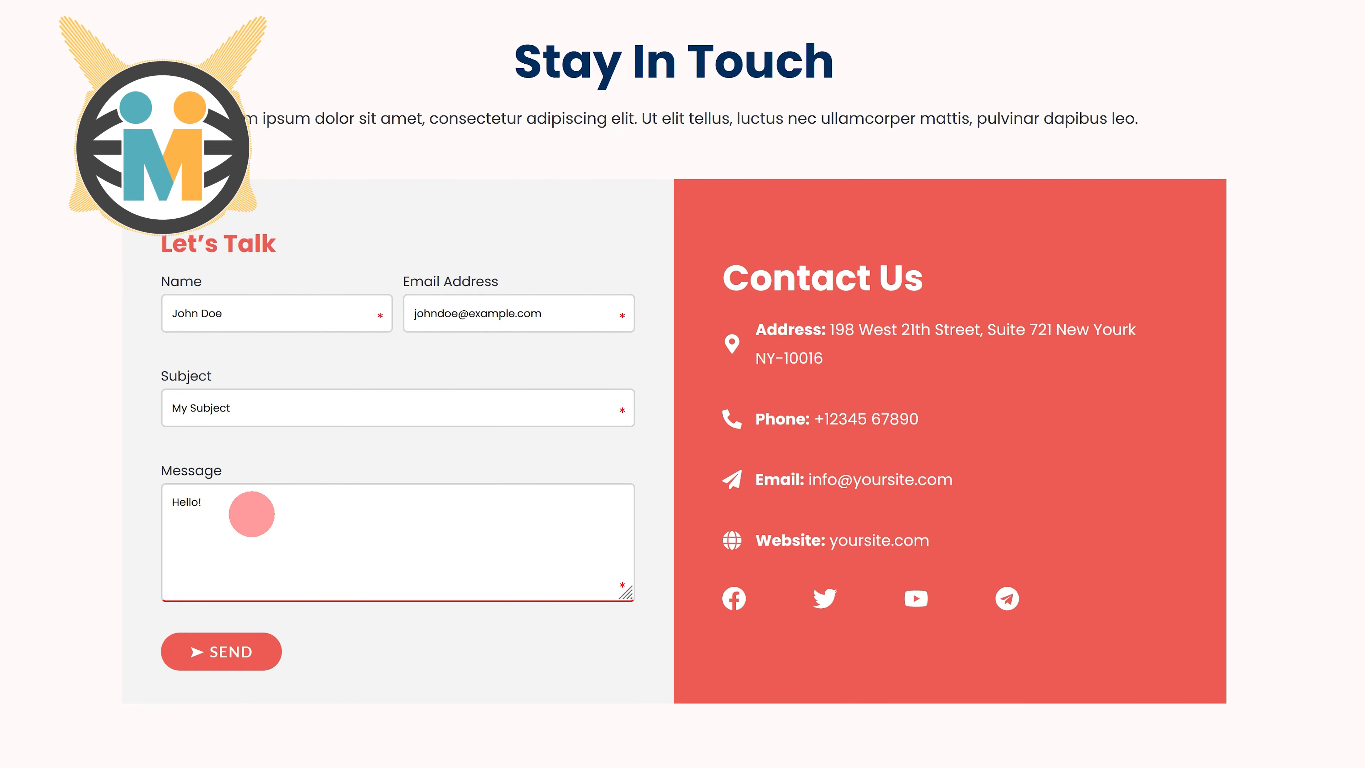
pyautogui.write('Hello! How are you.')
pyautogui.click(206, 651)
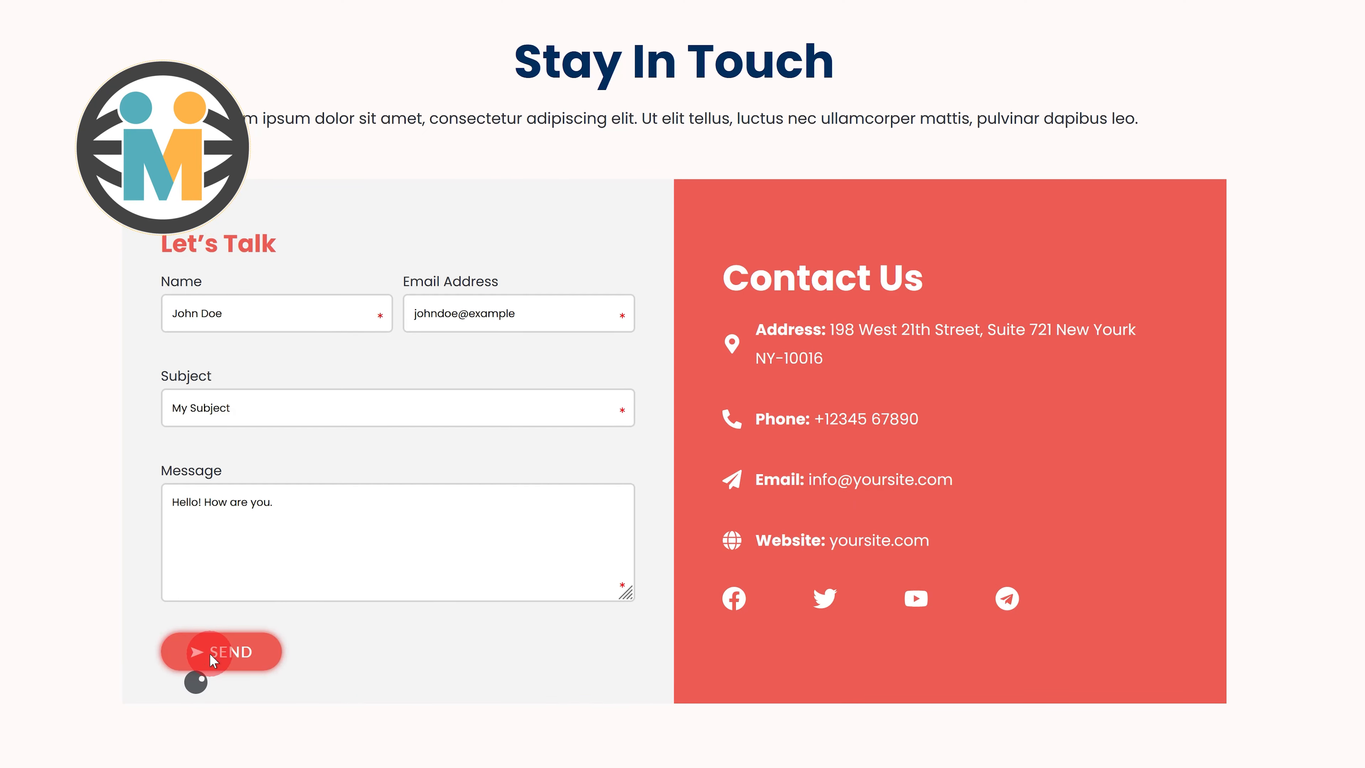
pyautogui.click(209, 651)
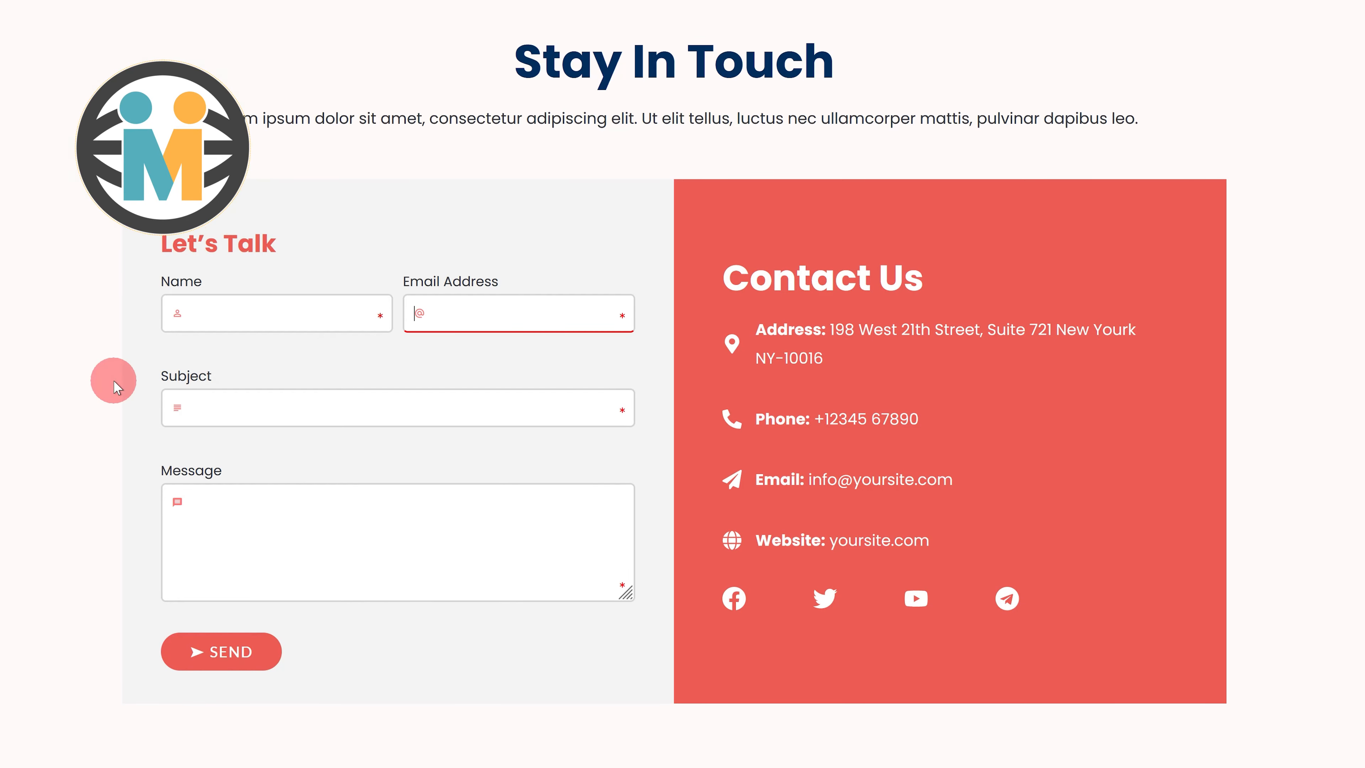
# Check the contact section's responsive layout by narrowing the preview from desktop to mobile width
pyautogui.scroll(-1, 1242, 402)
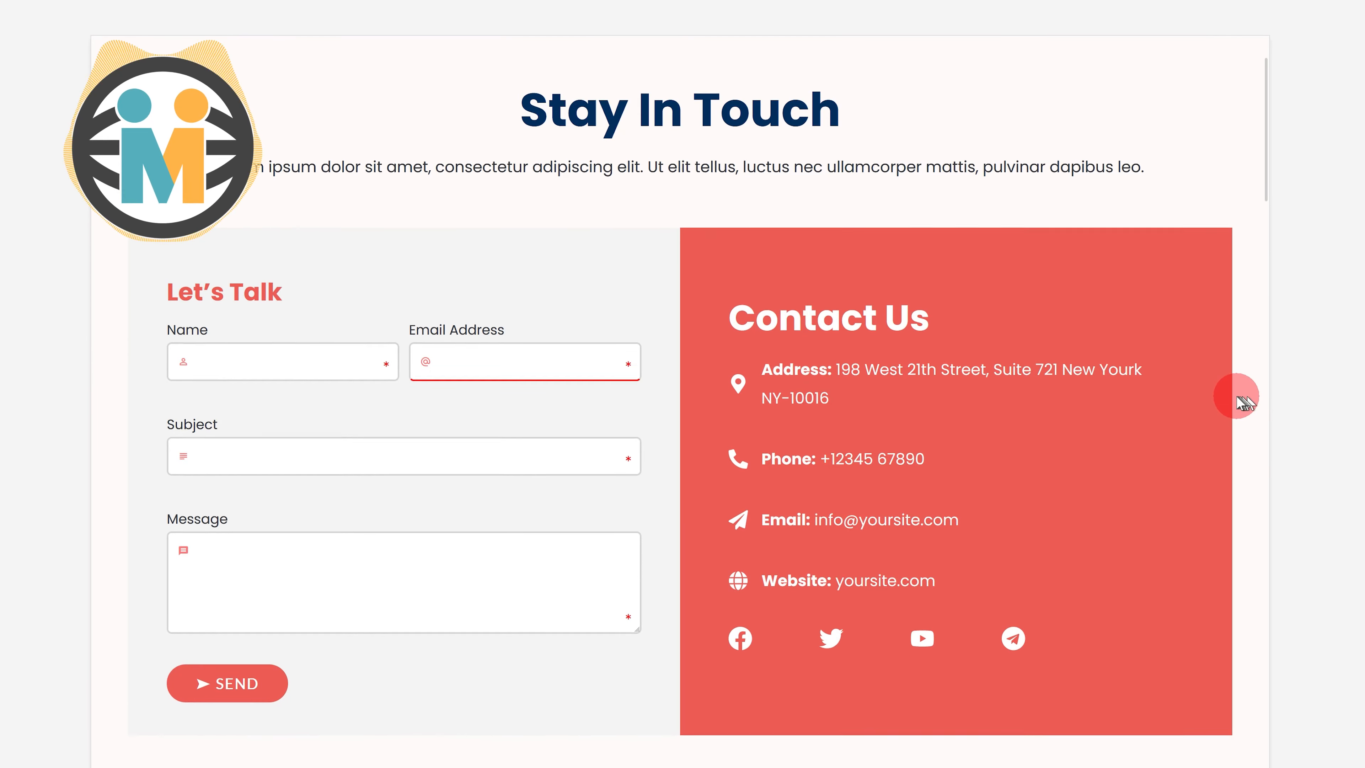
pyautogui.scroll(-2, 1242, 402)
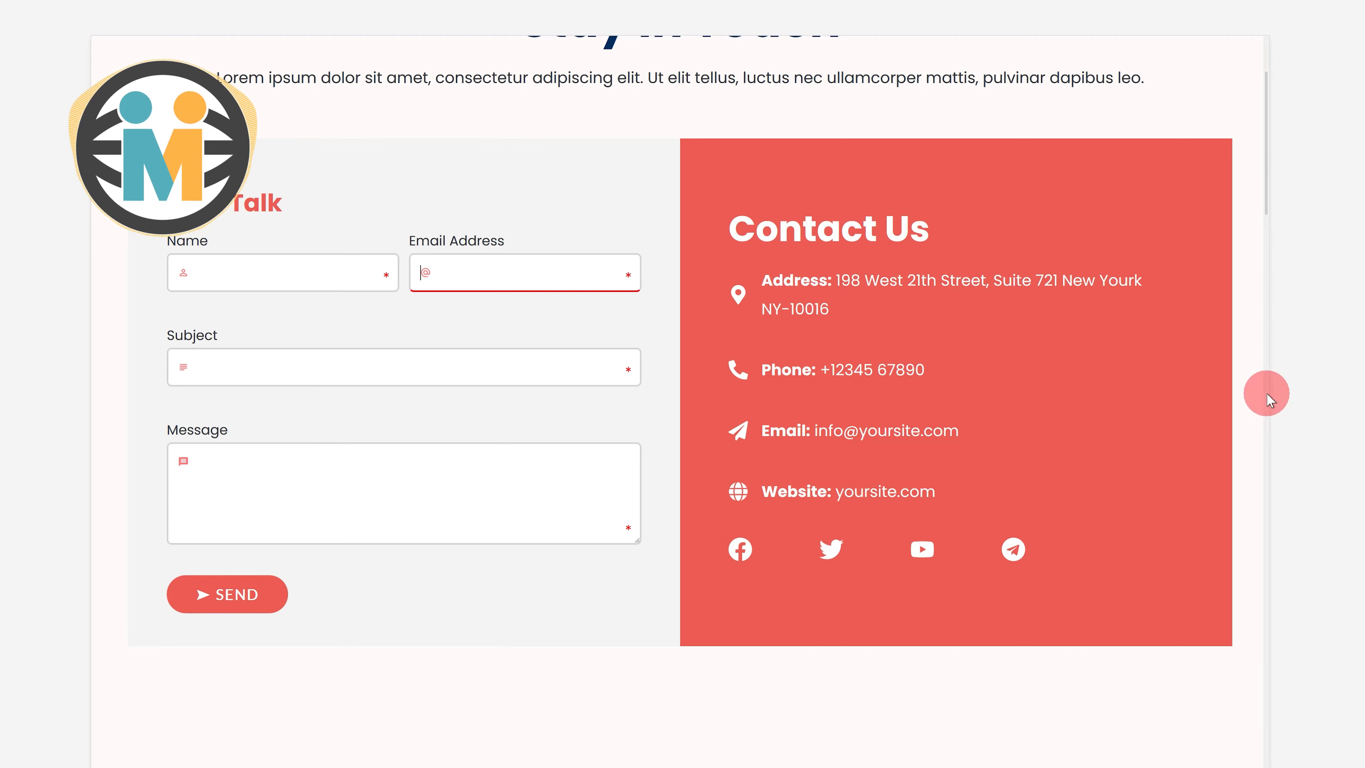
pyautogui.moveTo(1270, 394); pyautogui.dragTo(1206, 415)
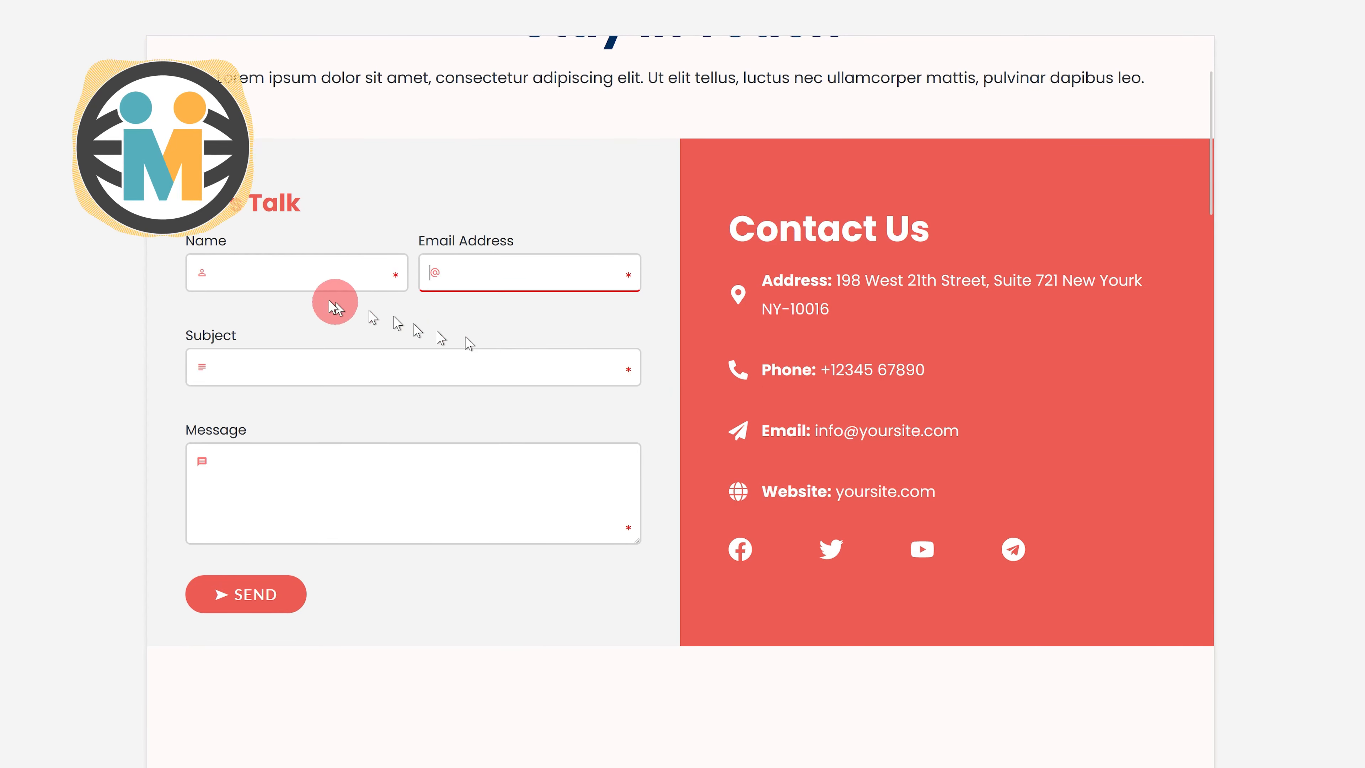
pyautogui.click(334, 280)
pyautogui.click(483, 277)
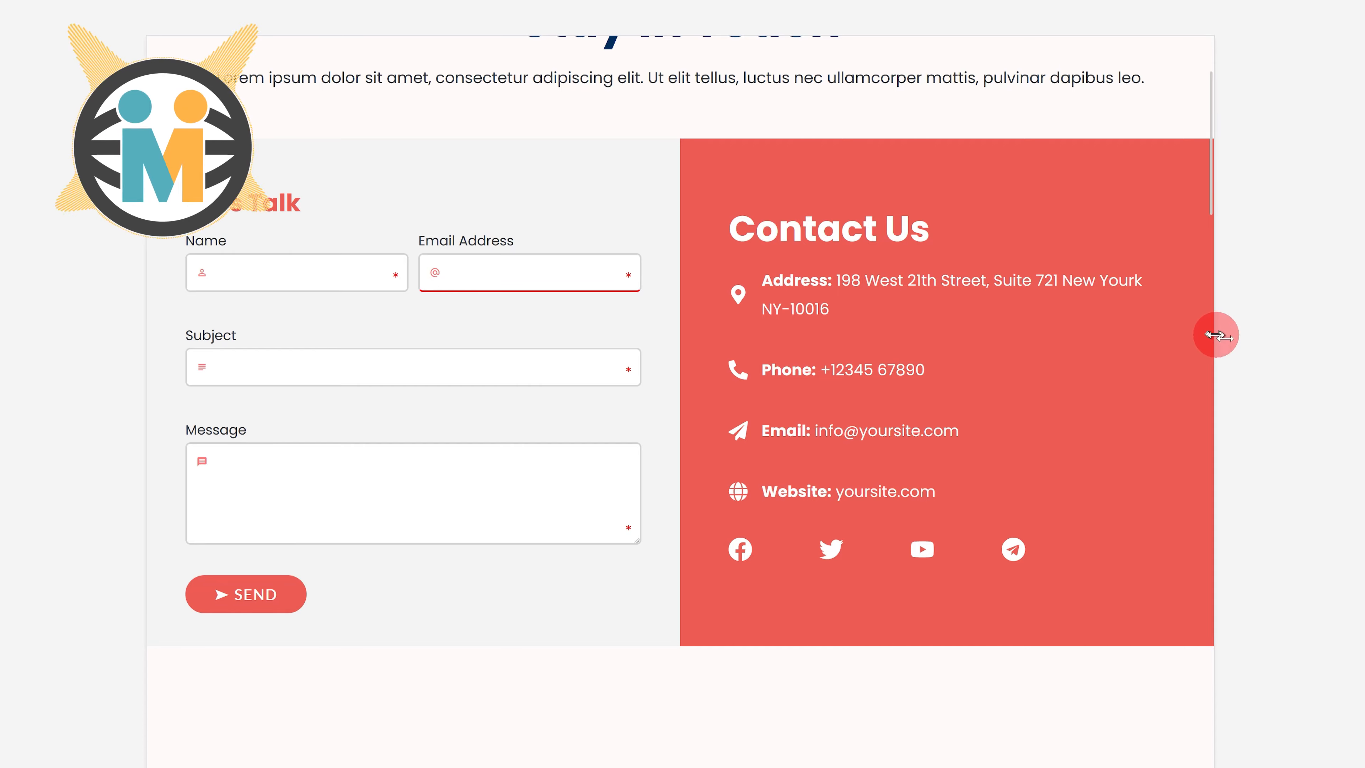
pyautogui.moveTo(1213, 340); pyautogui.dragTo(909, 343)
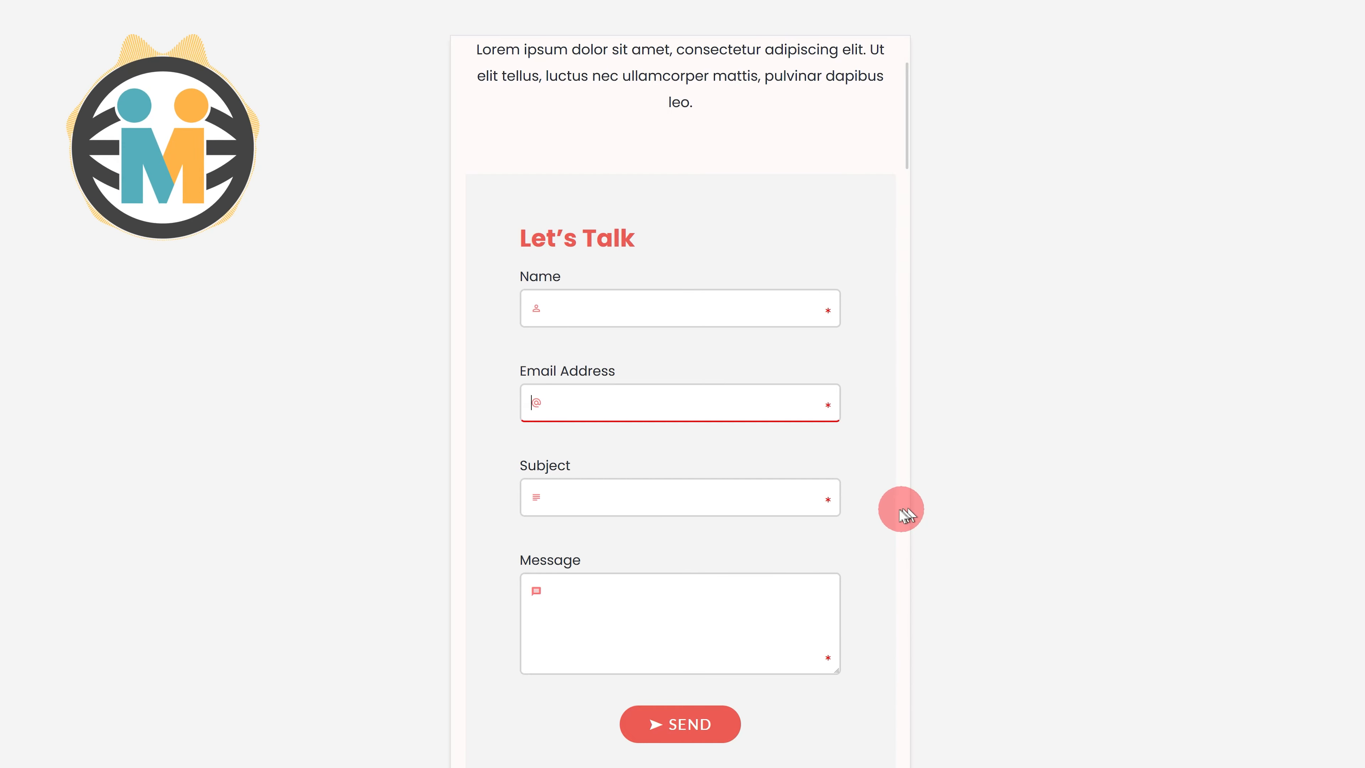
pyautogui.scroll(-2, 894, 509)
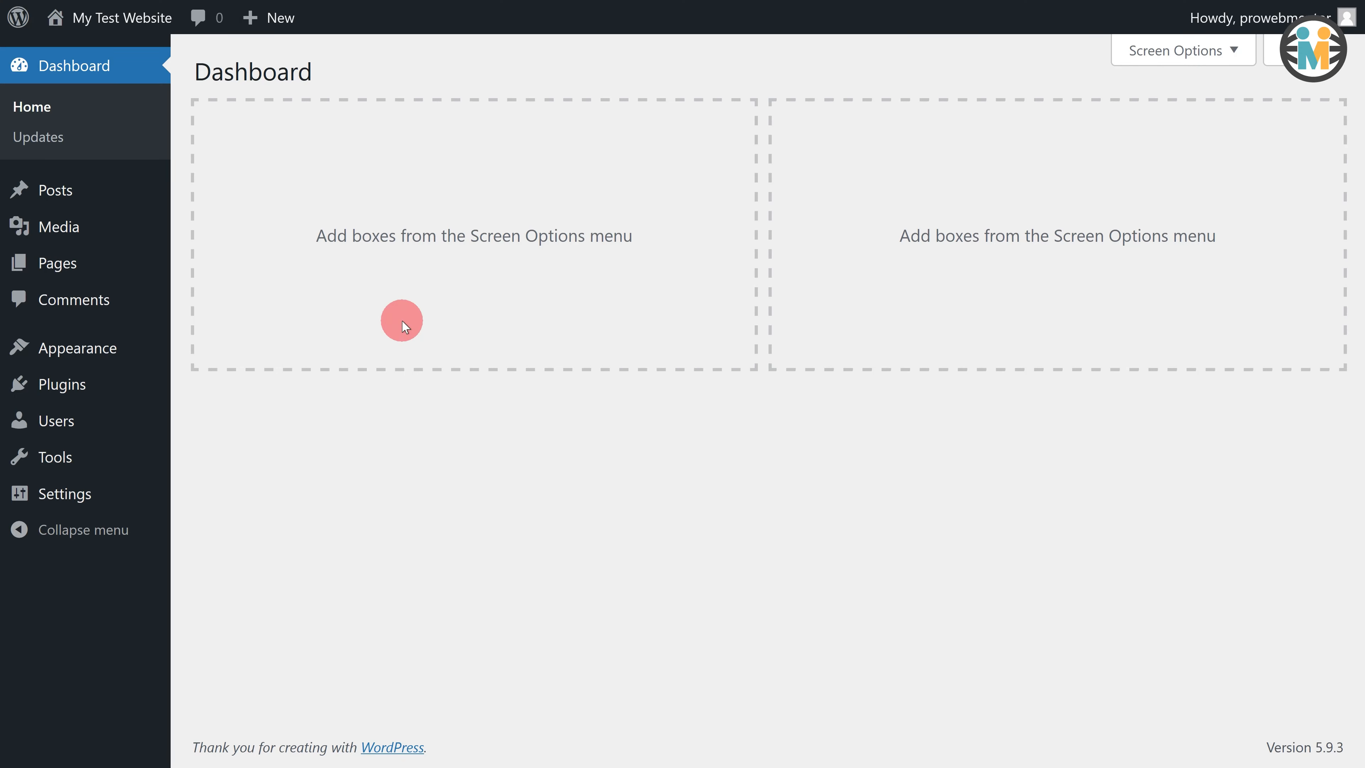
# Find the Contact Form 7 plugin in the WordPress plugin directory, install it and activate it
pyautogui.moveTo(84, 391)
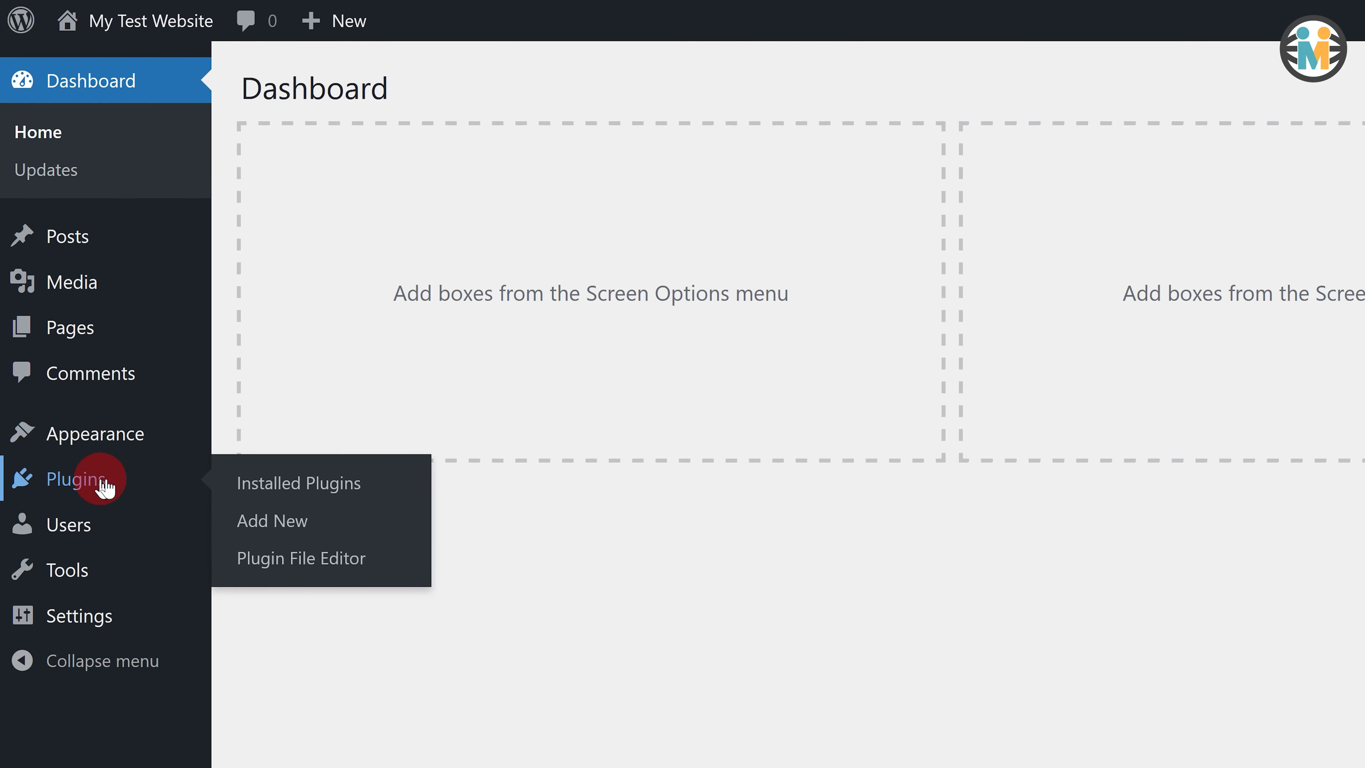
pyautogui.click(278, 521)
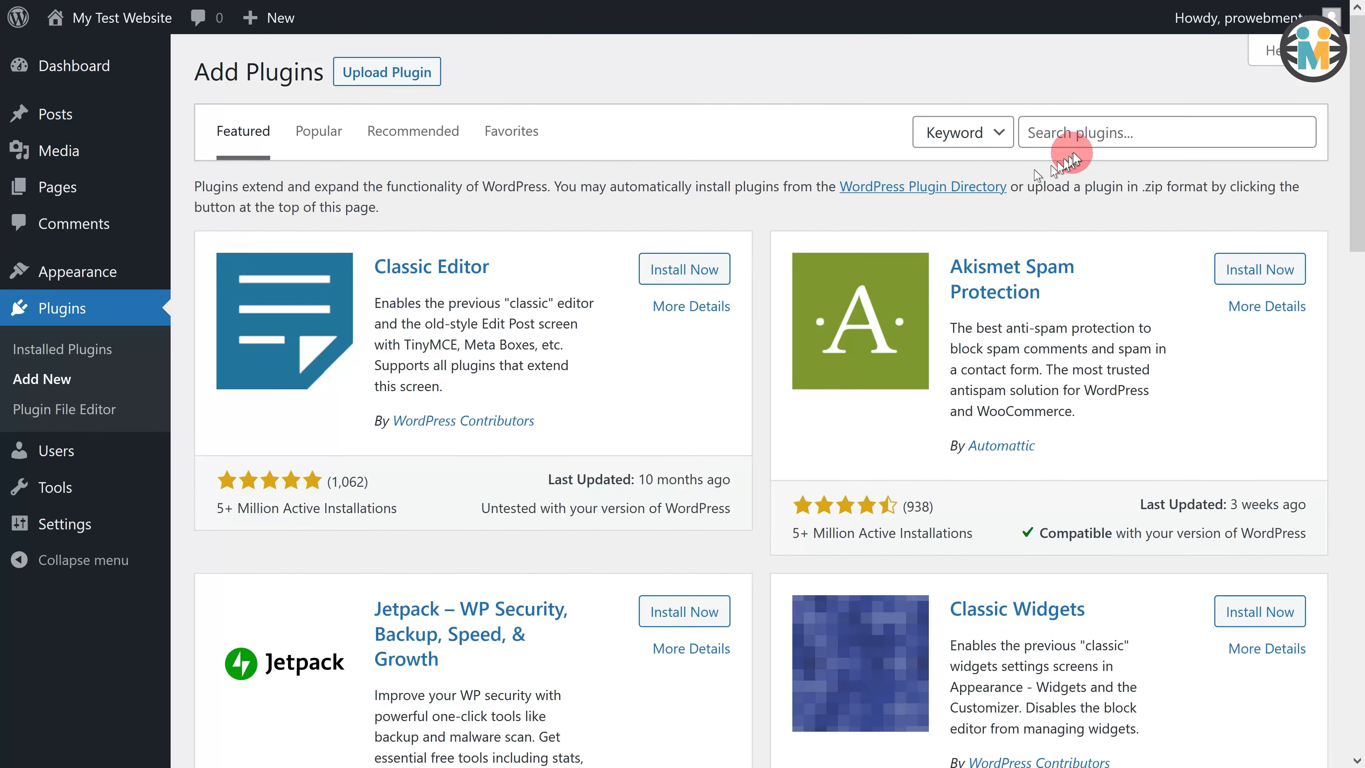
pyautogui.click(1080, 134)
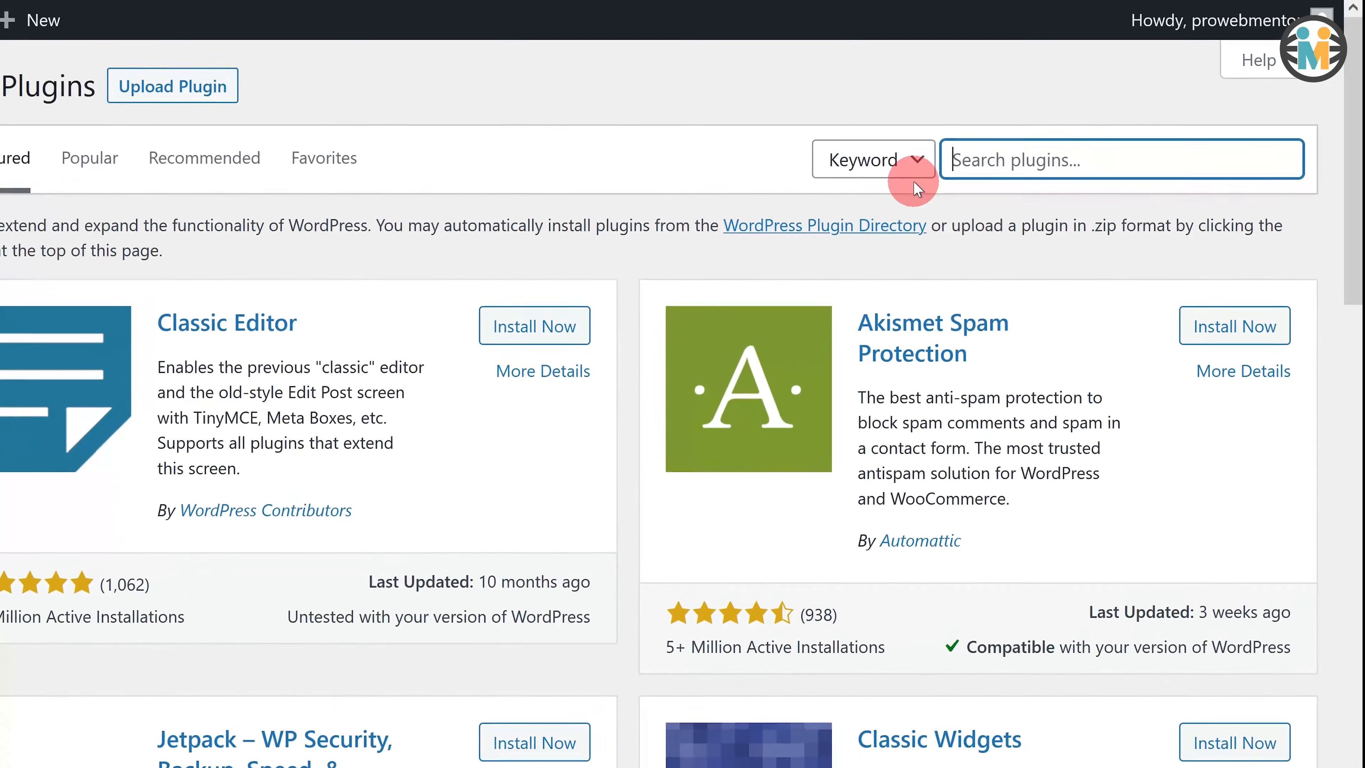
pyautogui.write('contact form 7')
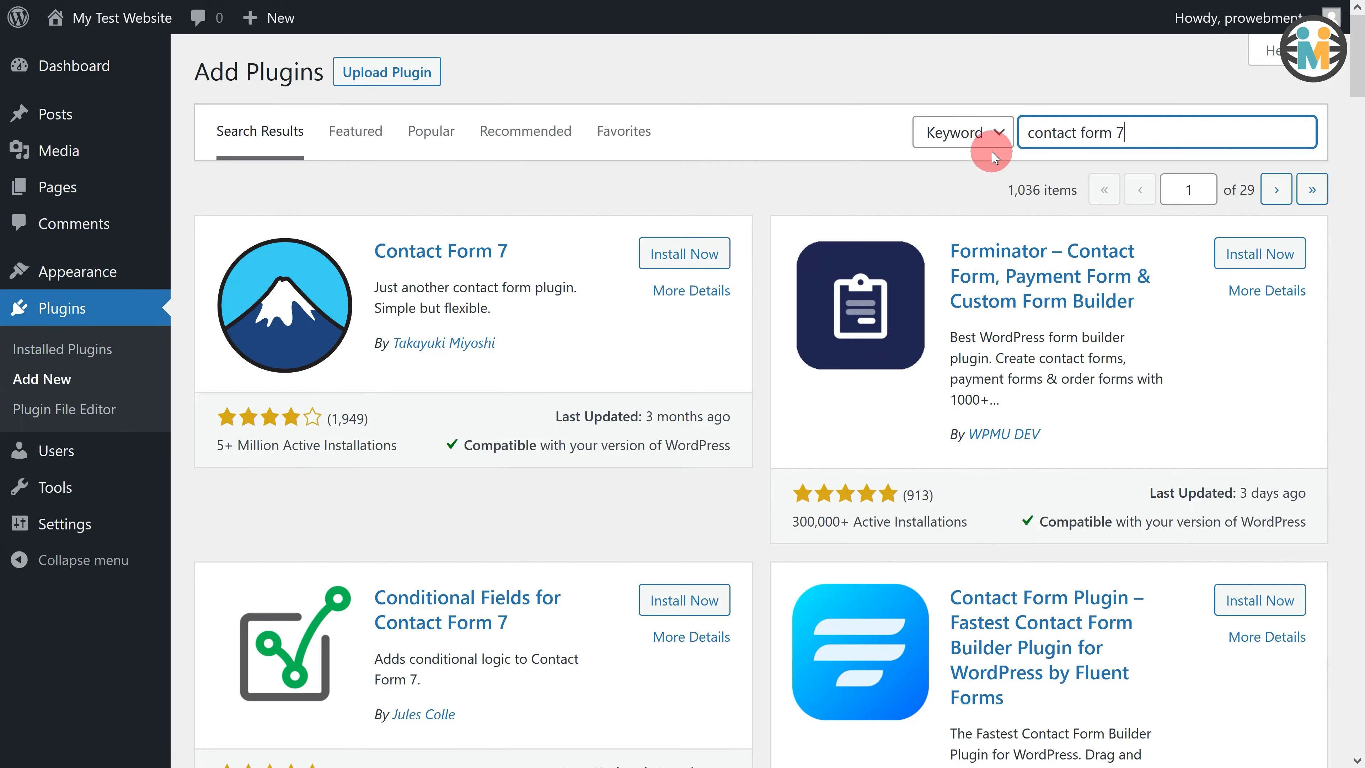
pyautogui.moveTo(333, 257); pyautogui.dragTo(518, 253)
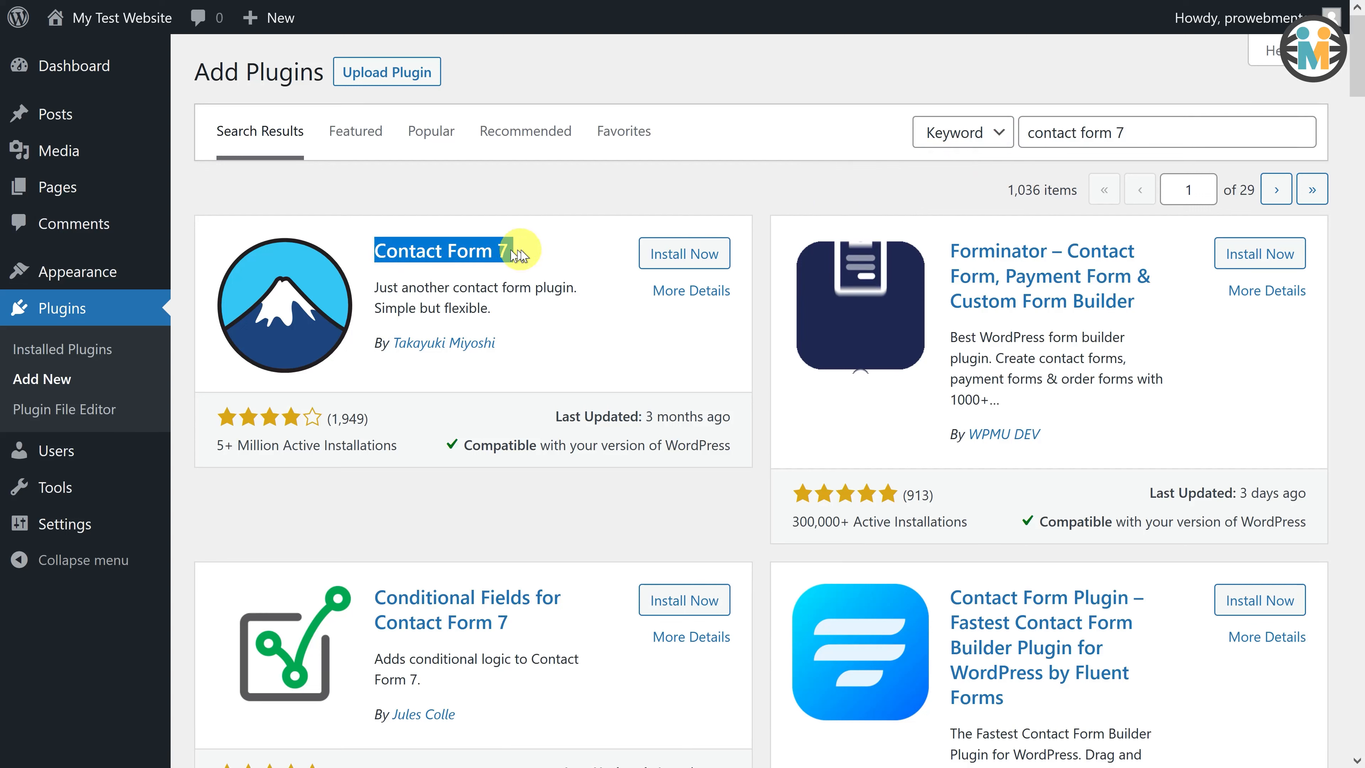
pyautogui.moveTo(495, 343); pyautogui.dragTo(400, 350)
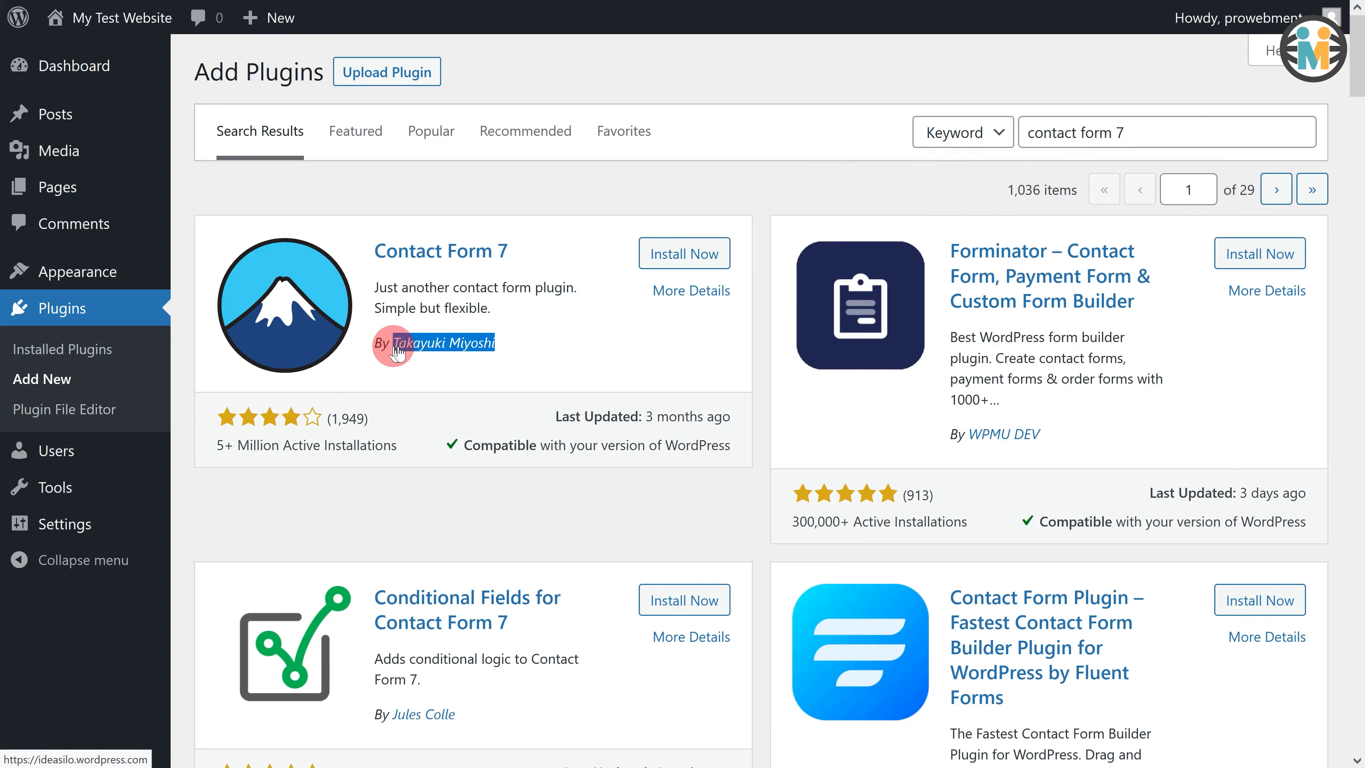
pyautogui.click(675, 253)
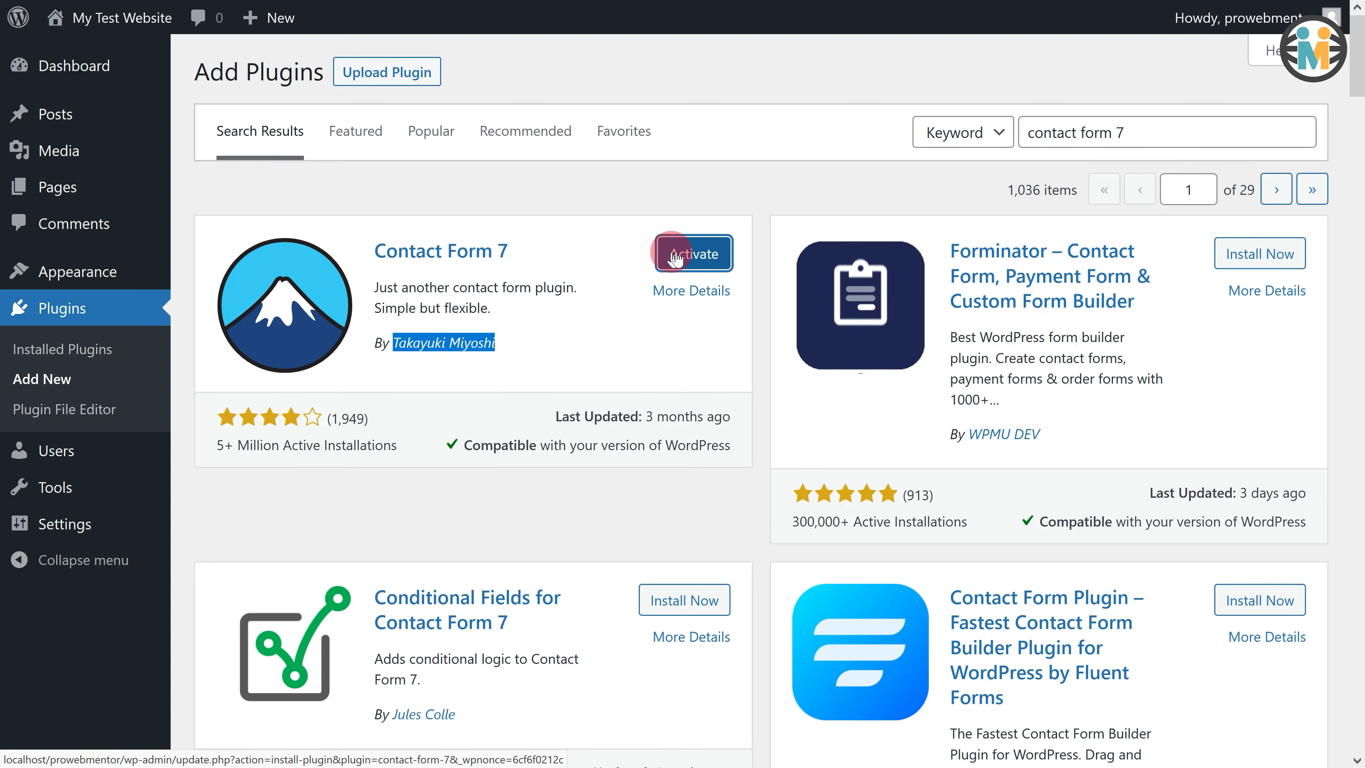
pyautogui.click(675, 256)
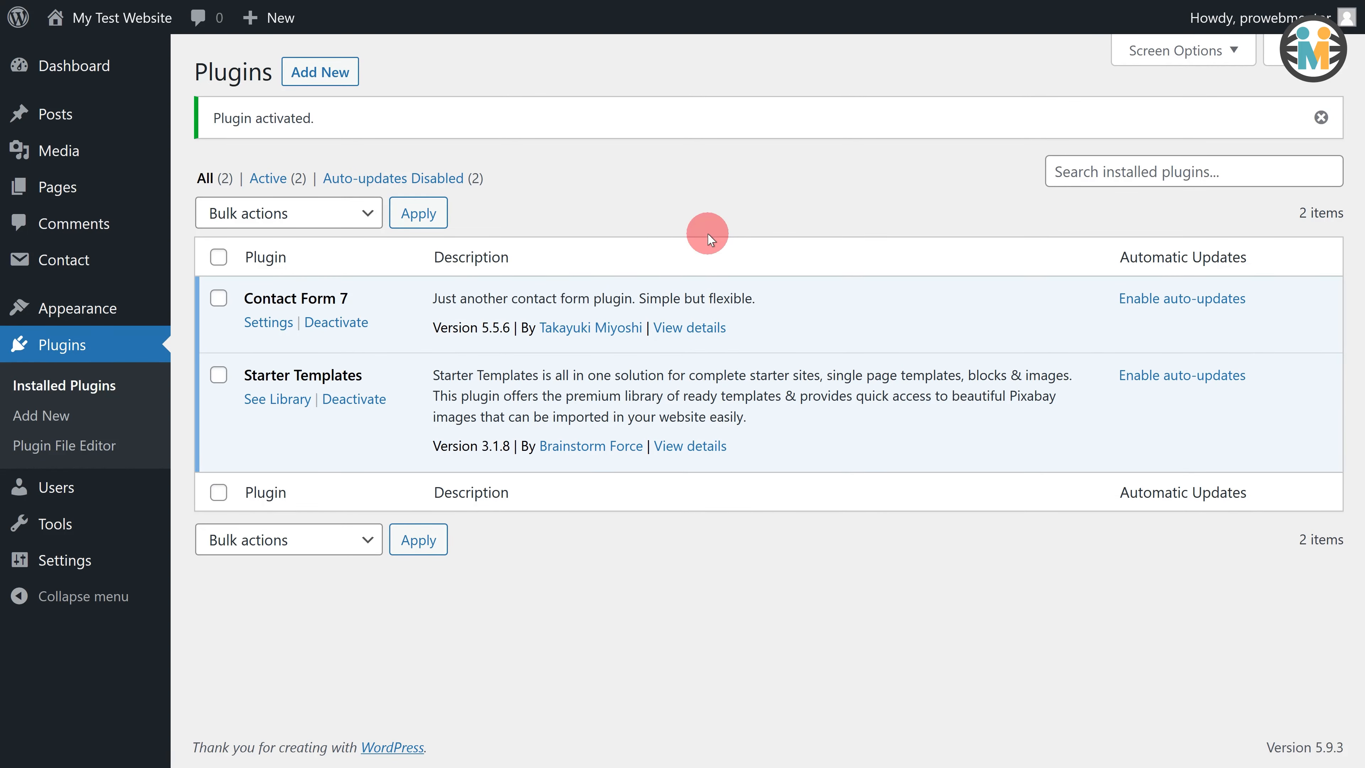
# Search the plugin directory for "elementor", then install and activate Elementor Website Builder
pyautogui.click(66, 419)
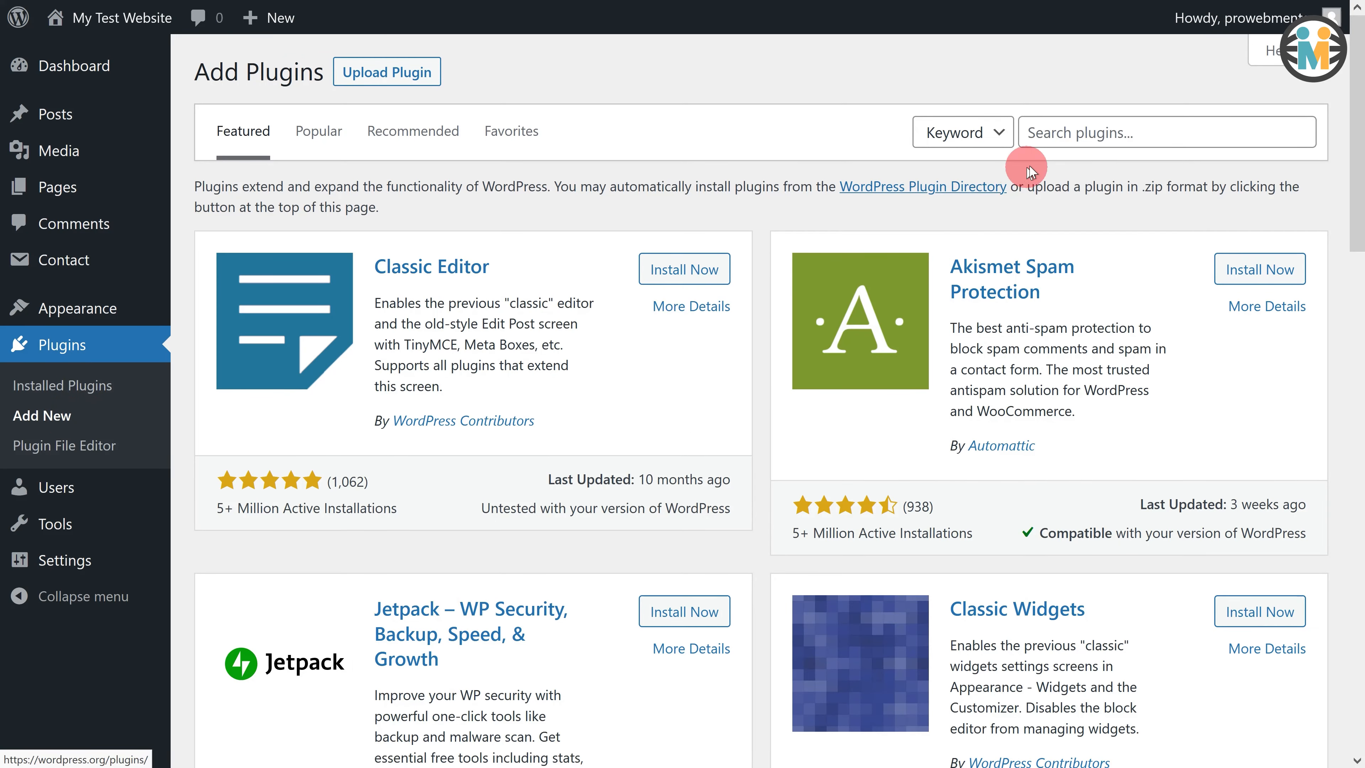
pyautogui.click(1027, 135)
pyautogui.write('elementor')
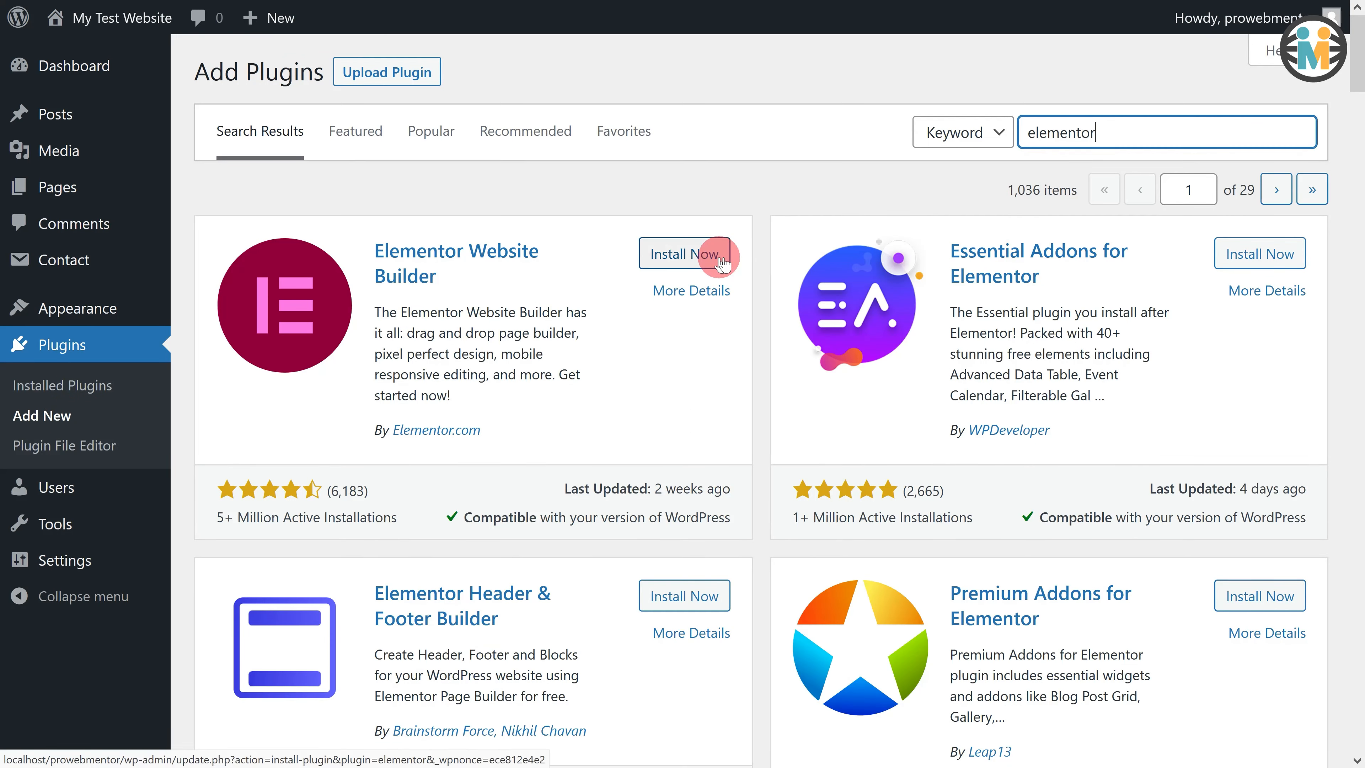
pyautogui.click(722, 258)
pyautogui.click(725, 262)
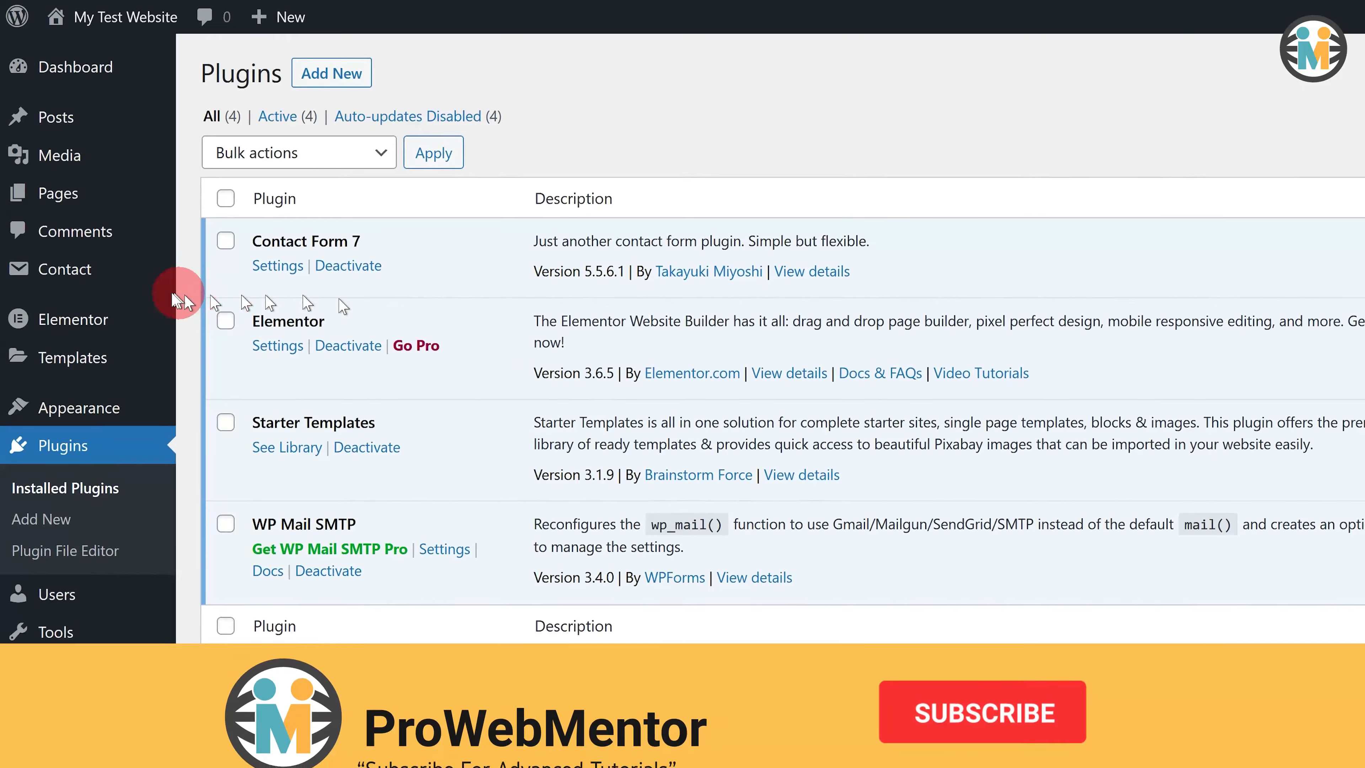
# Open Contact form 1 from the contact forms list for editing and show its form template
pyautogui.moveTo(68, 229)
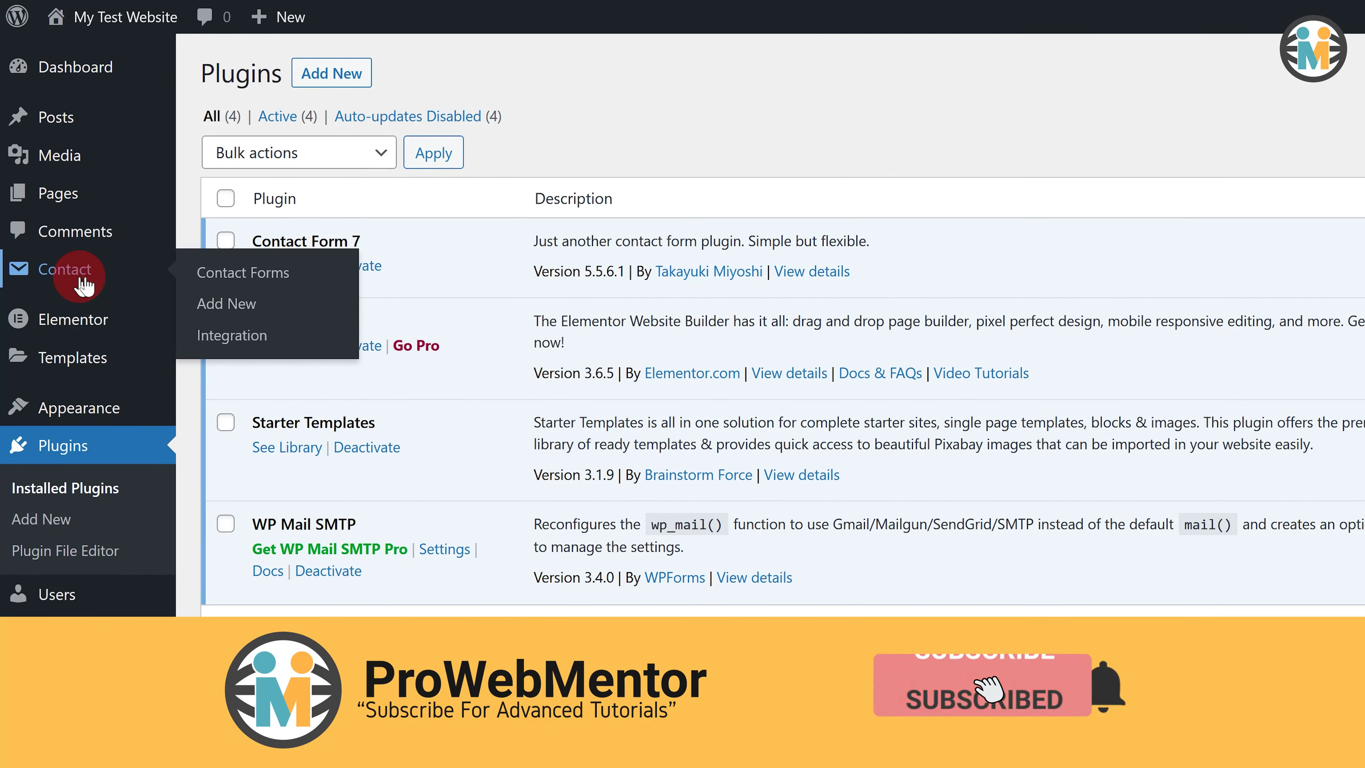
pyautogui.click(264, 278)
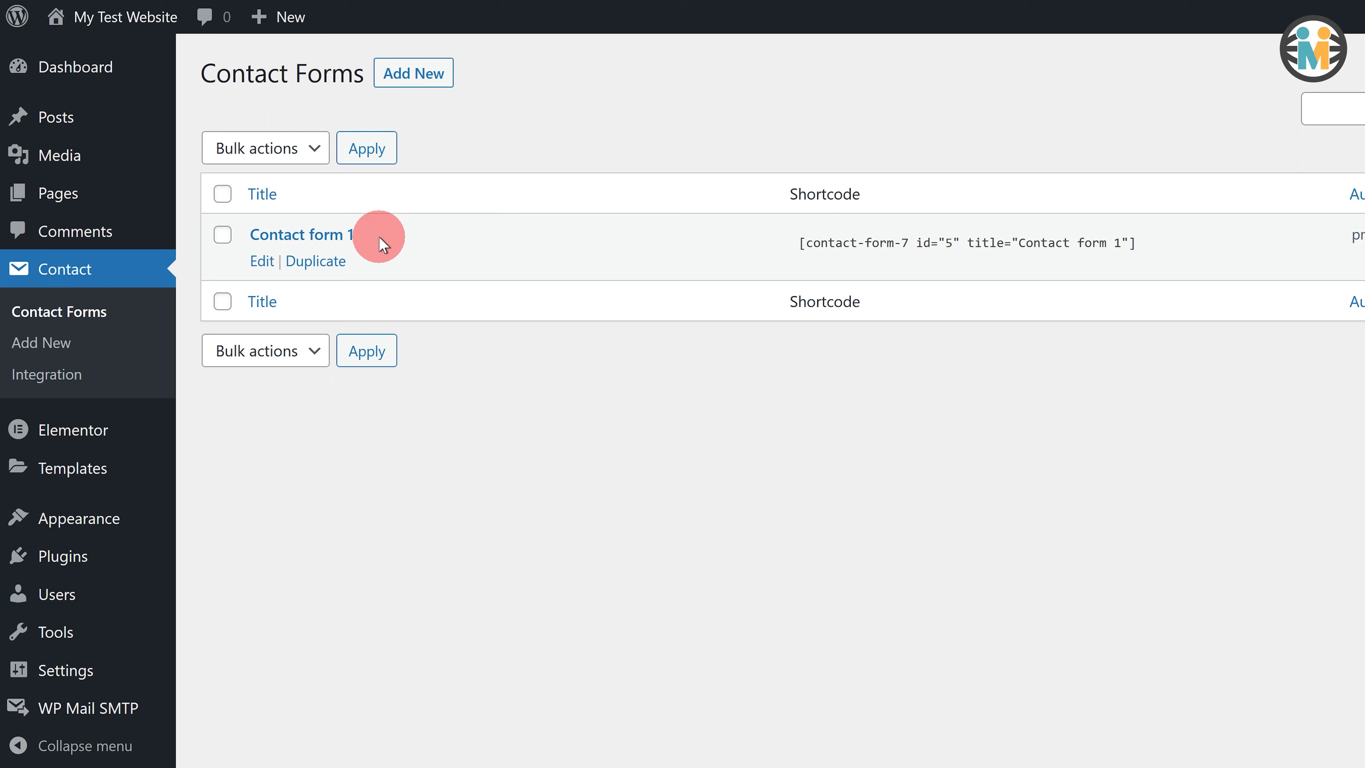
pyautogui.moveTo(378, 236); pyautogui.dragTo(251, 237)
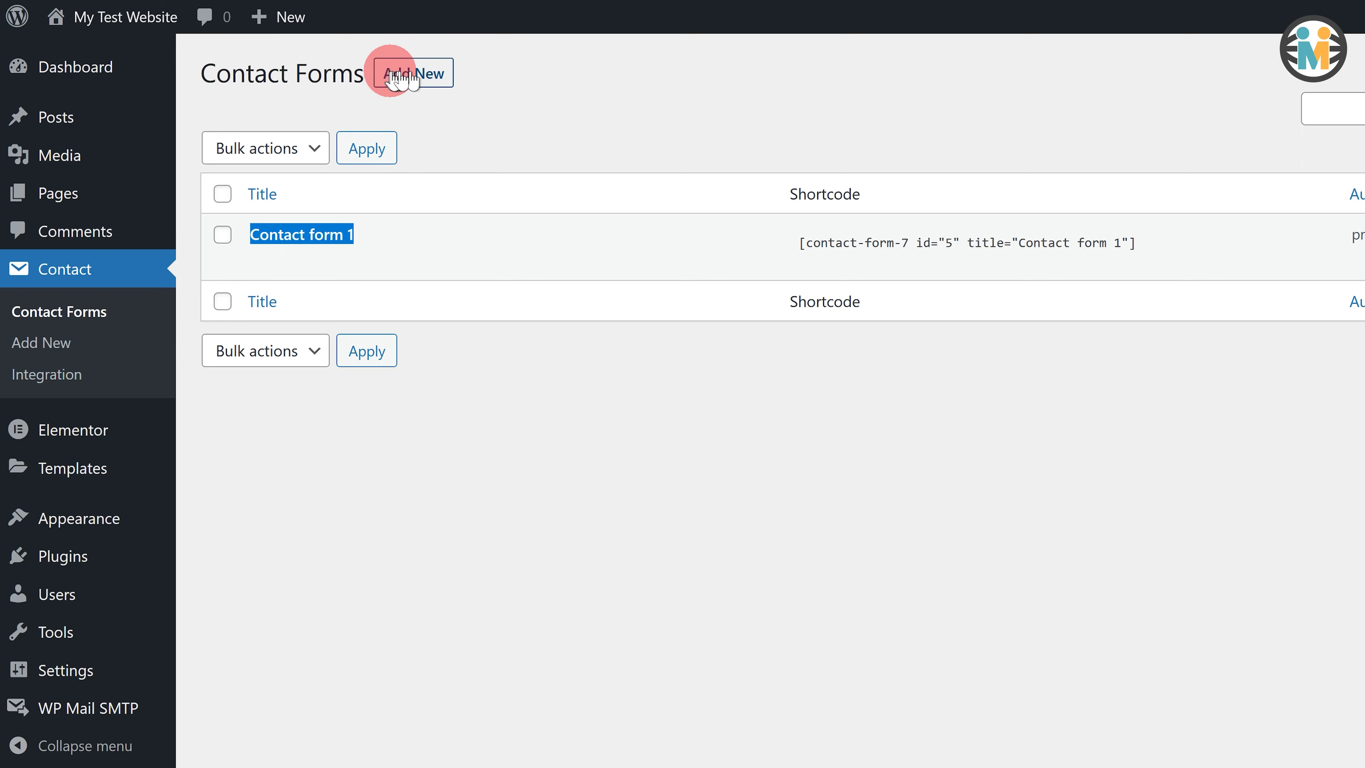
pyautogui.click(397, 239)
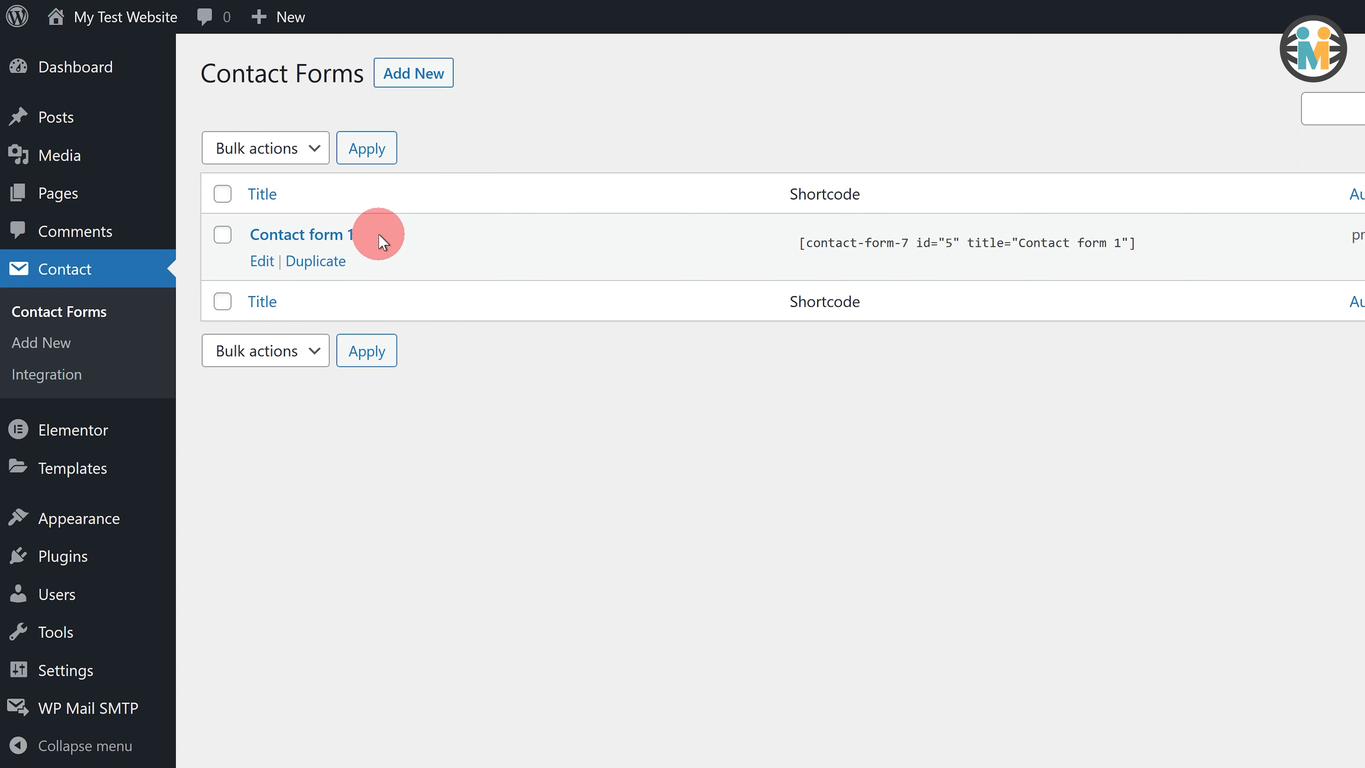
pyautogui.moveTo(380, 240); pyautogui.dragTo(260, 235)
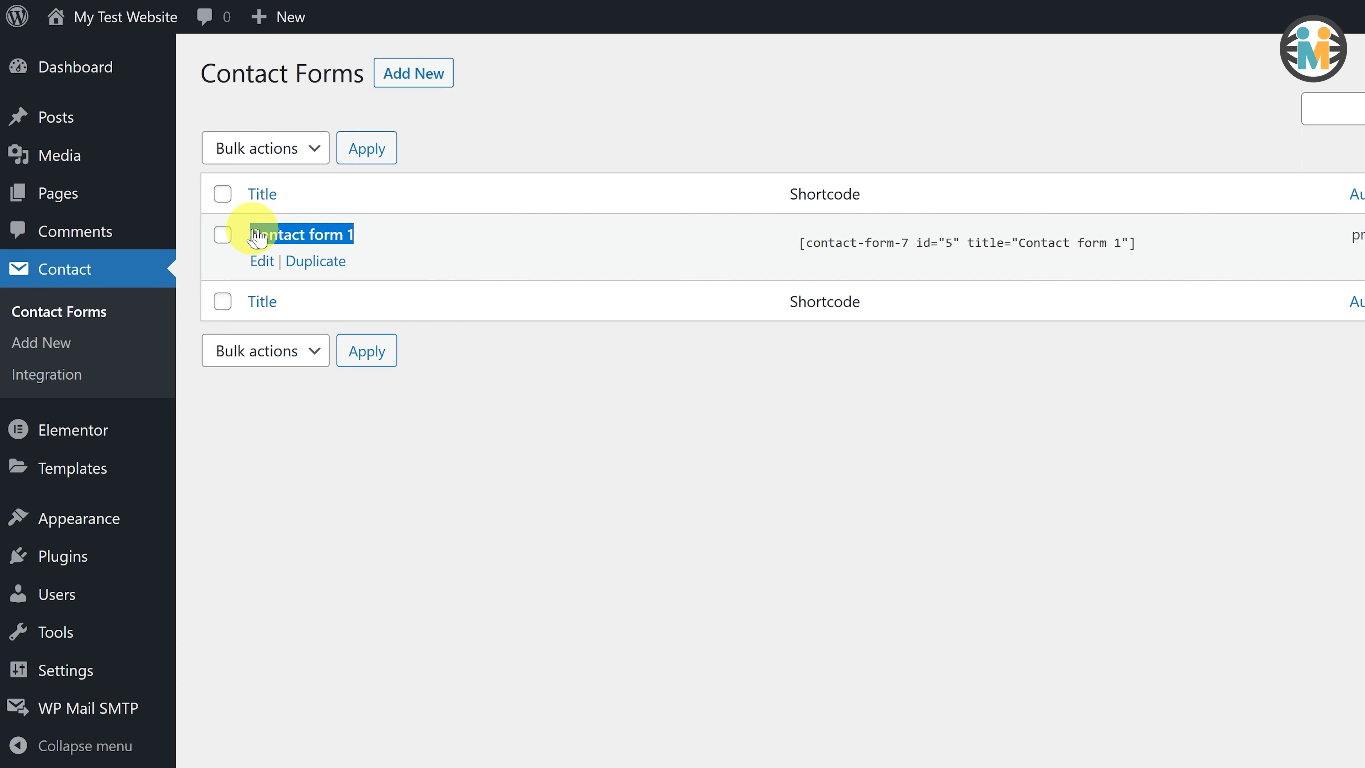
pyautogui.click(265, 259)
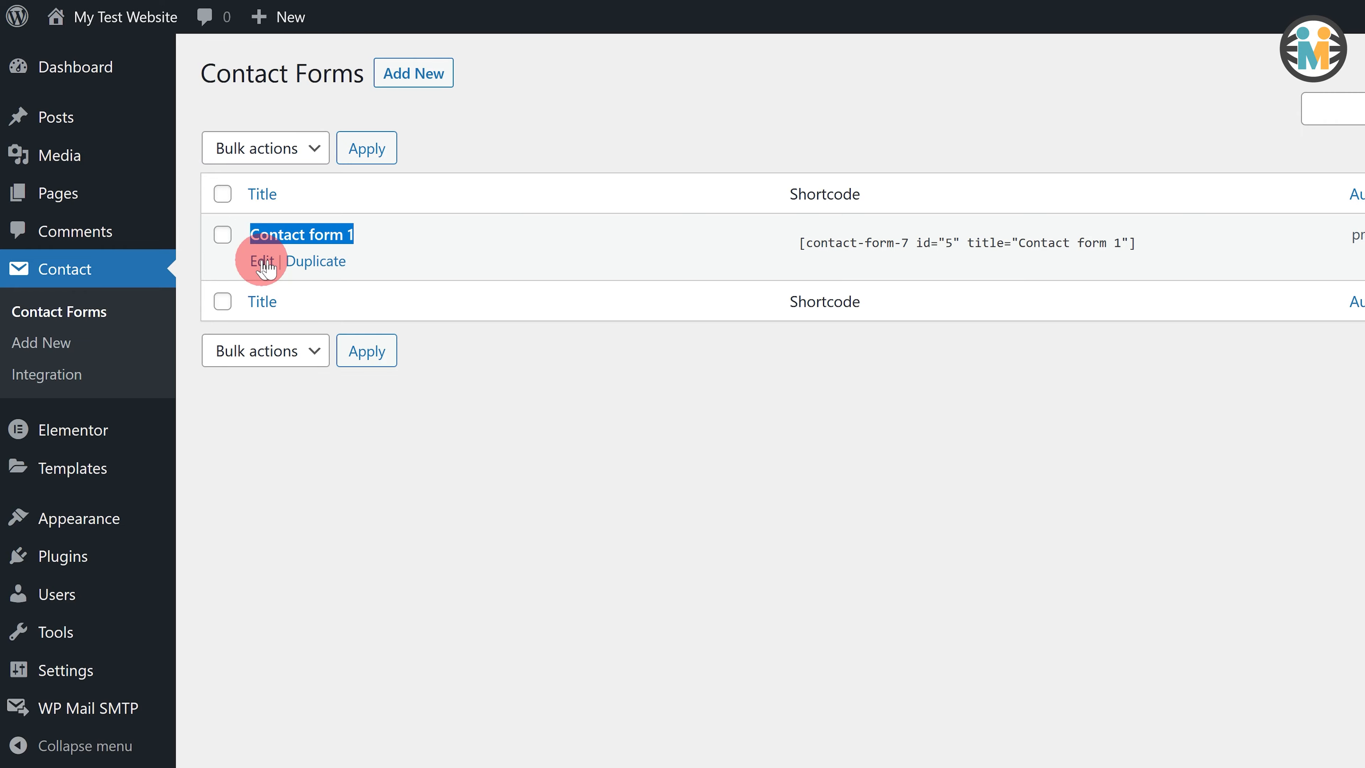
pyautogui.click(262, 260)
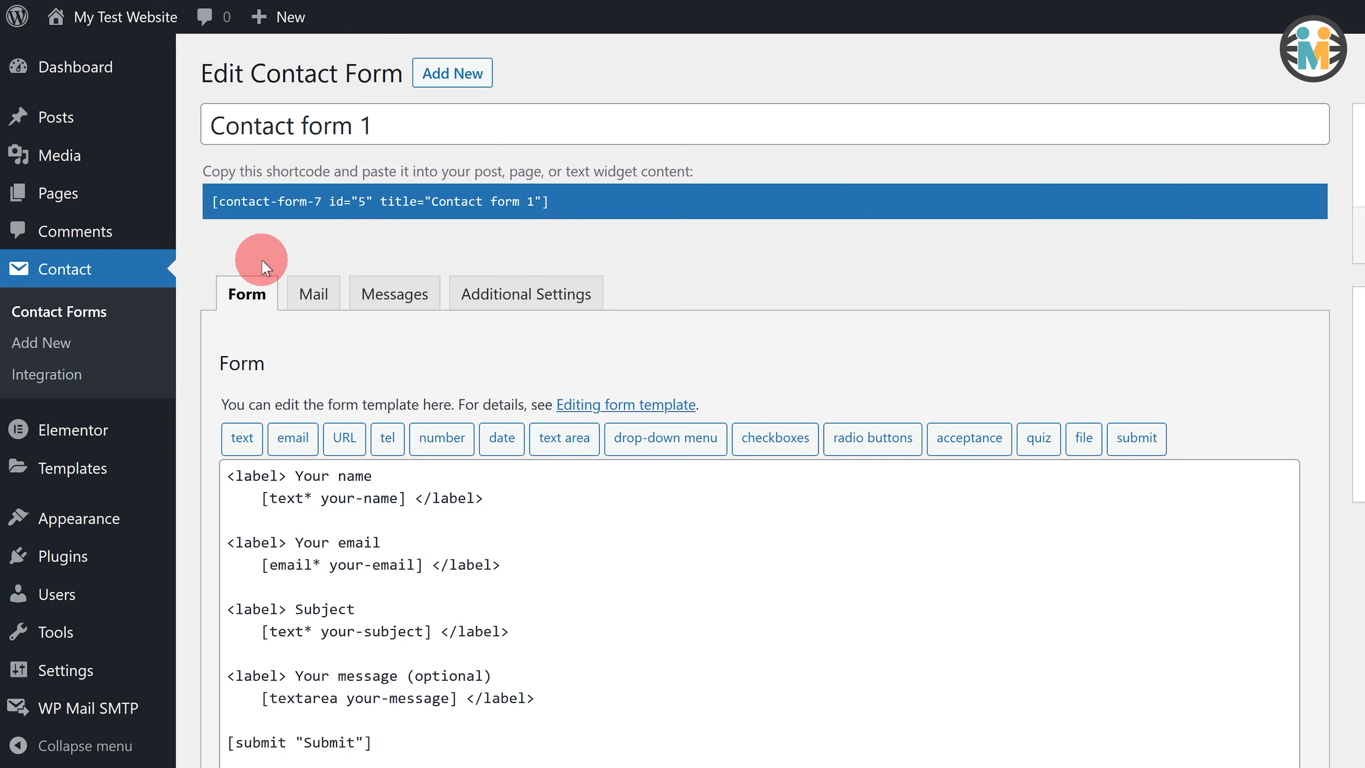
pyautogui.scroll(-4, 426, 488)
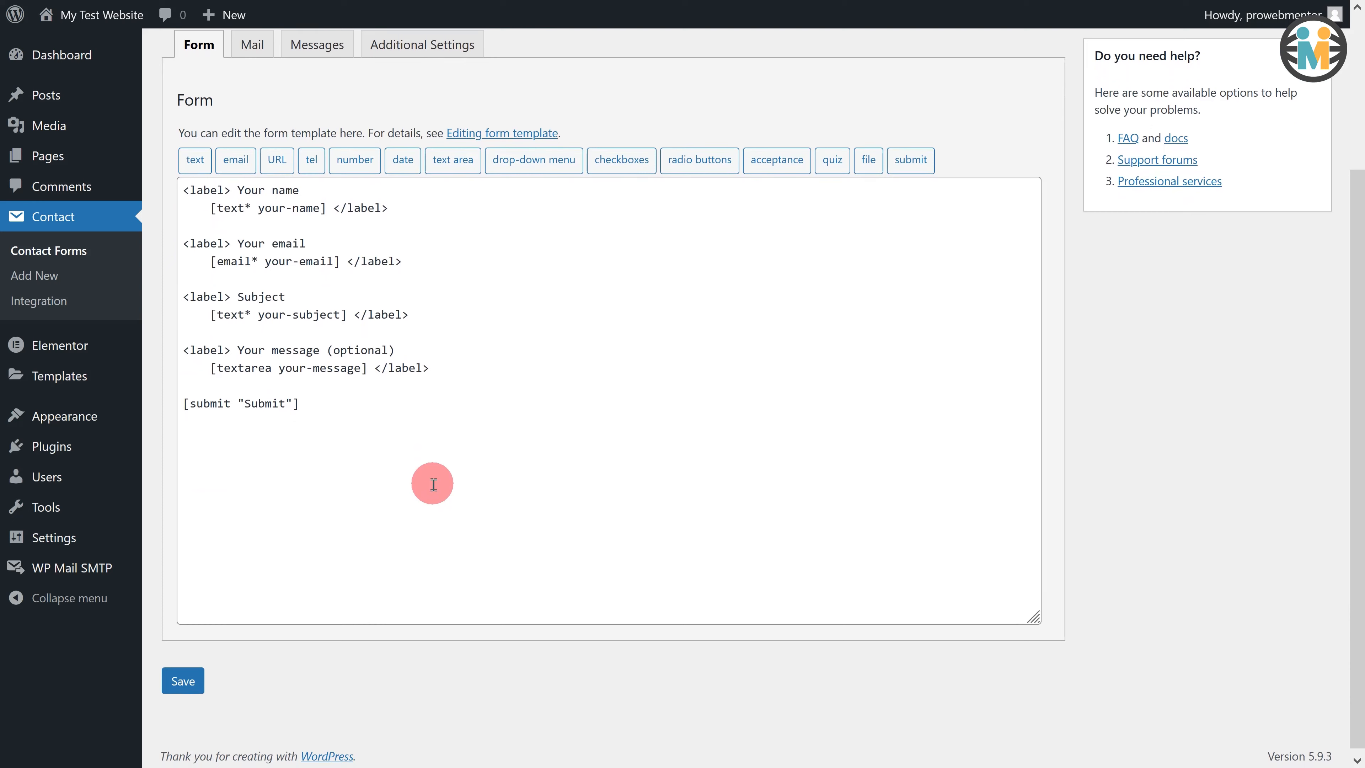
# Replace the entire default form template with an empty div of class "responsive-form-wrapper"
pyautogui.moveTo(422, 474); pyautogui.dragTo(182, 189)
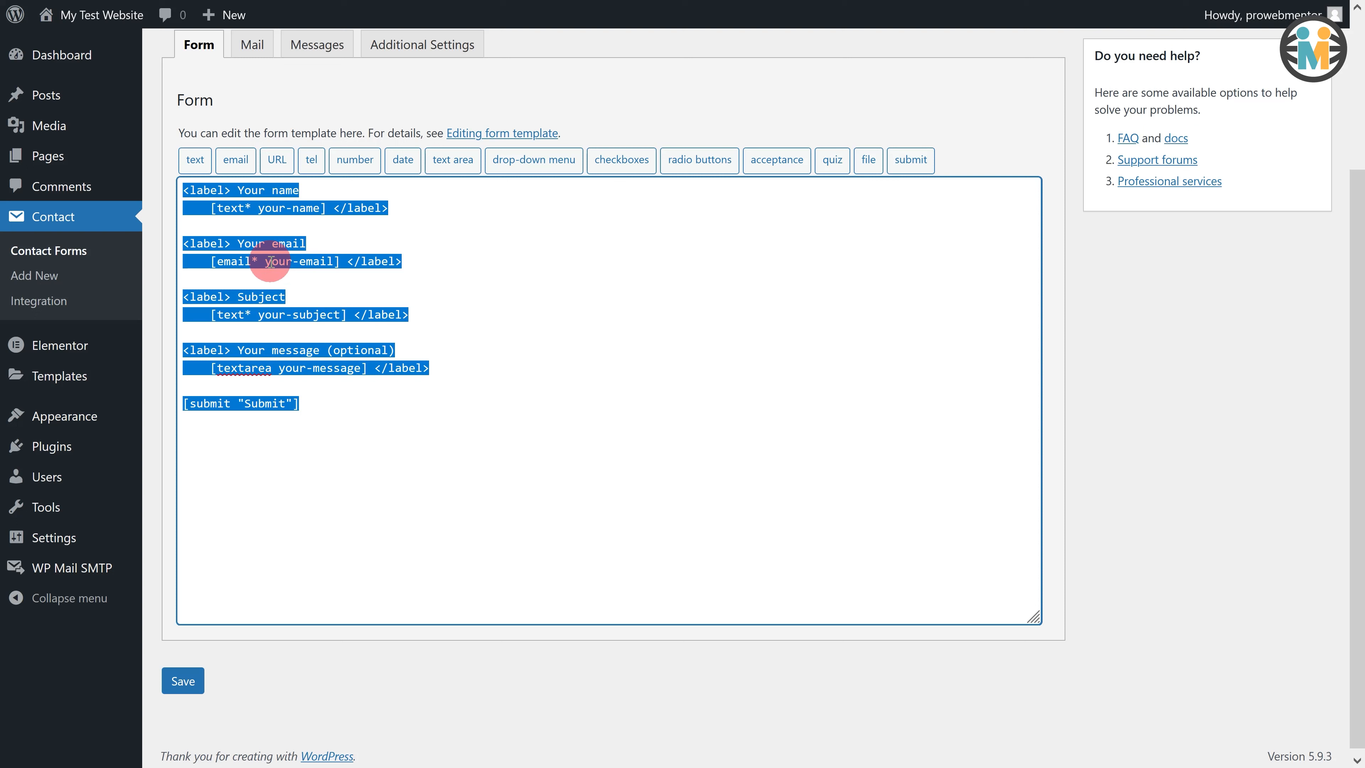
pyautogui.press('BackSpace')
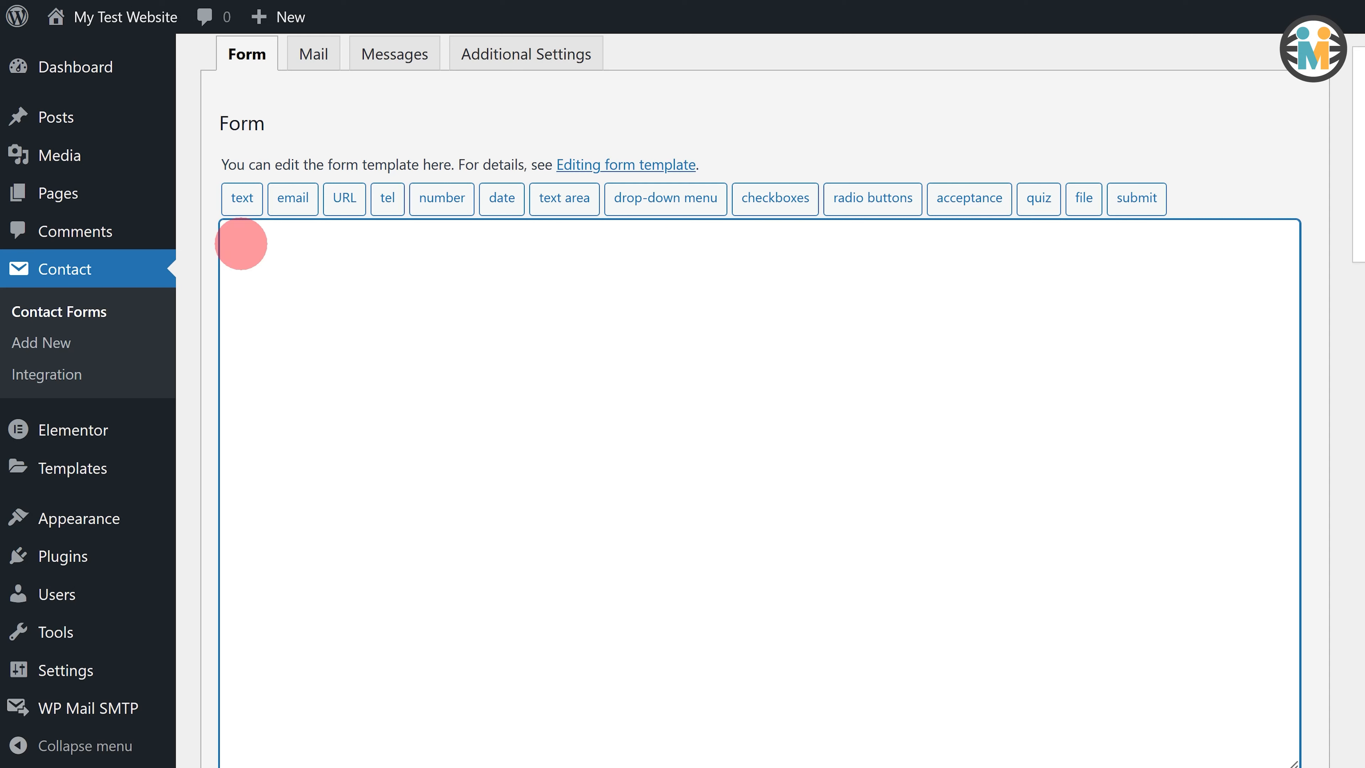
pyautogui.write('responsive-form-wrapper">')
pyautogui.press('Return')
pyautogui.press('Return')
pyautogui.write('</div>')
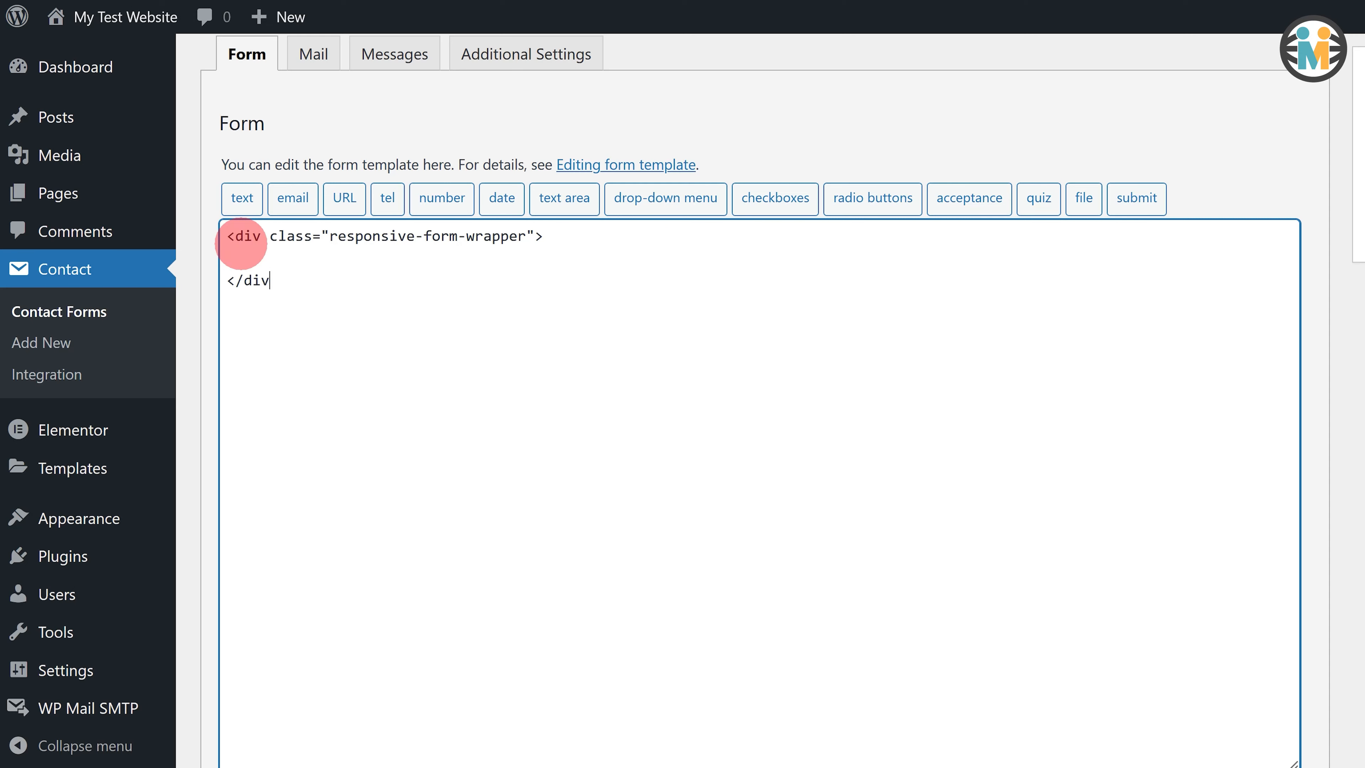
# Nest an empty div with the id "responsive-form-container" inside the wrapper div
pyautogui.click(225, 256)
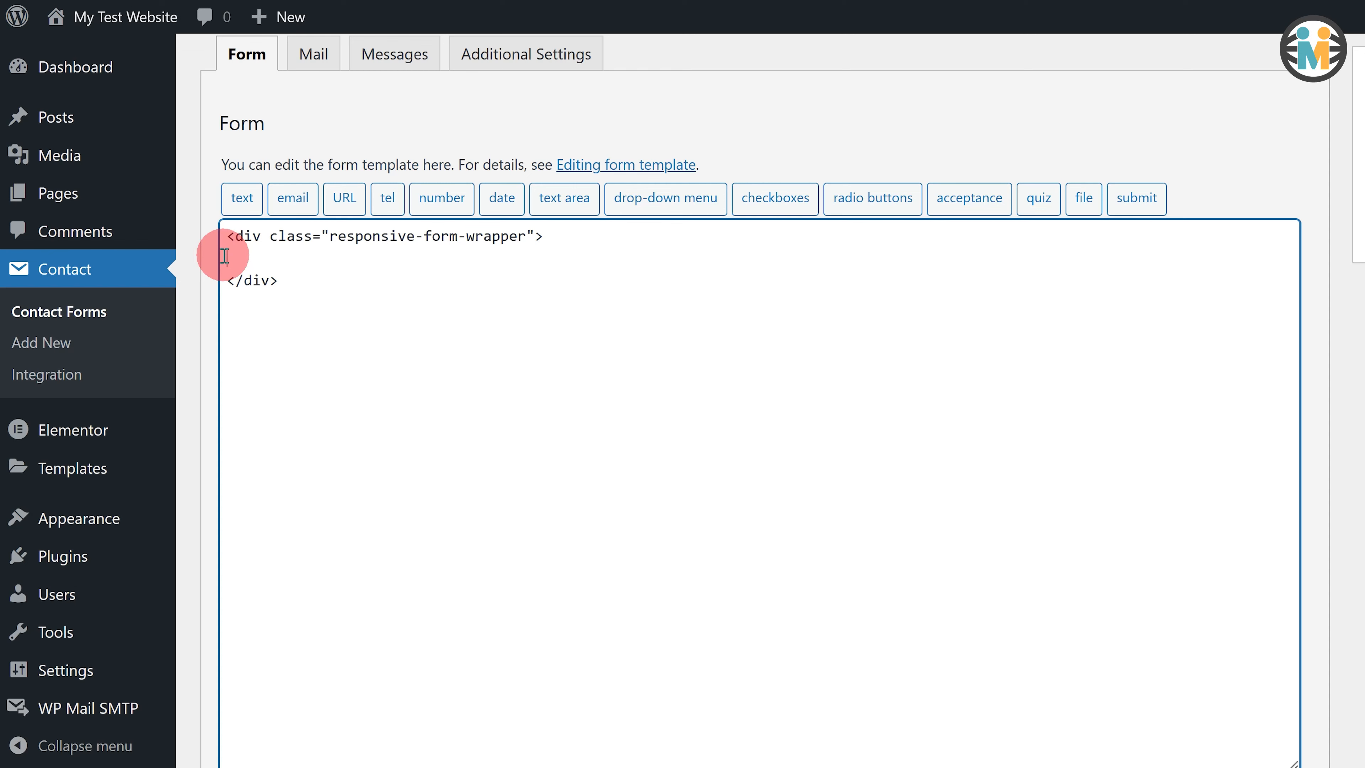
pyautogui.write('<div id="responsive-form-container">')
pyautogui.press('Return')
pyautogui.press('Return')
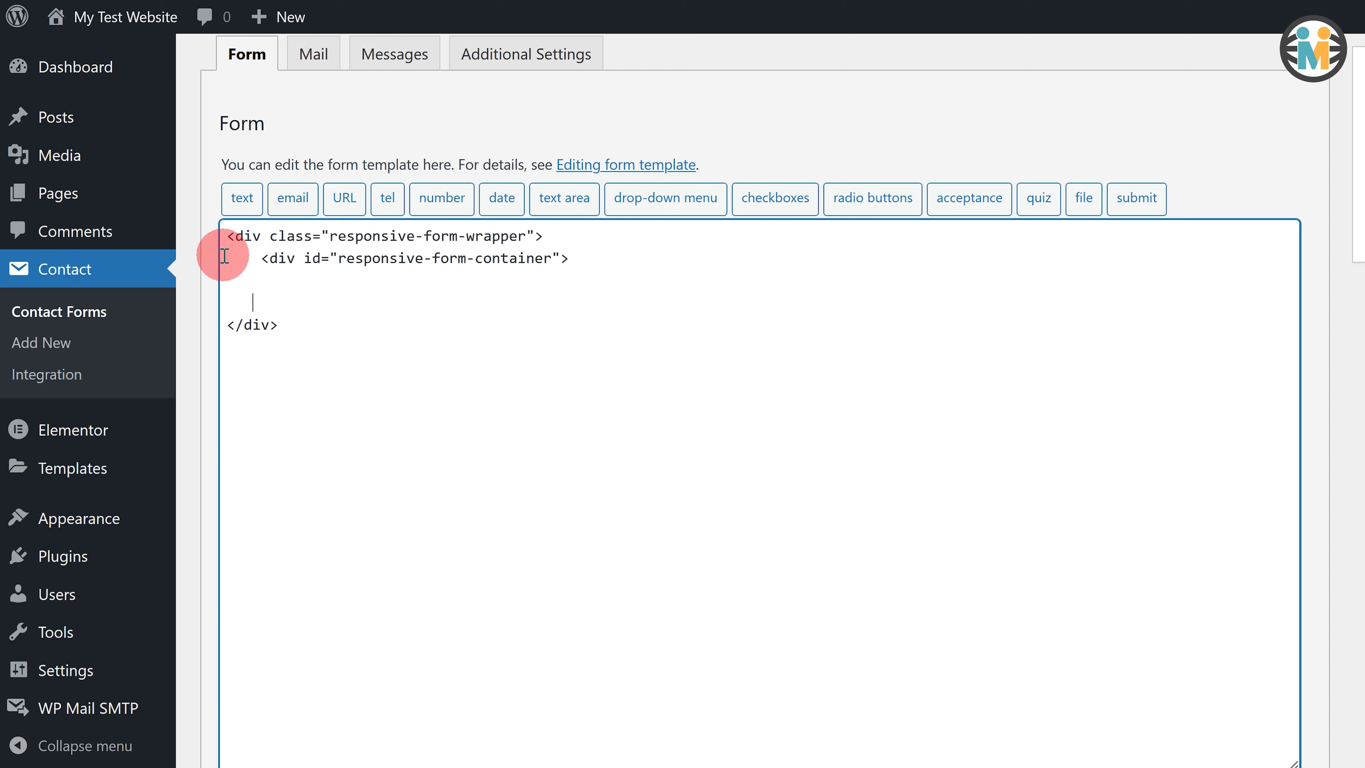
pyautogui.write('</div>')
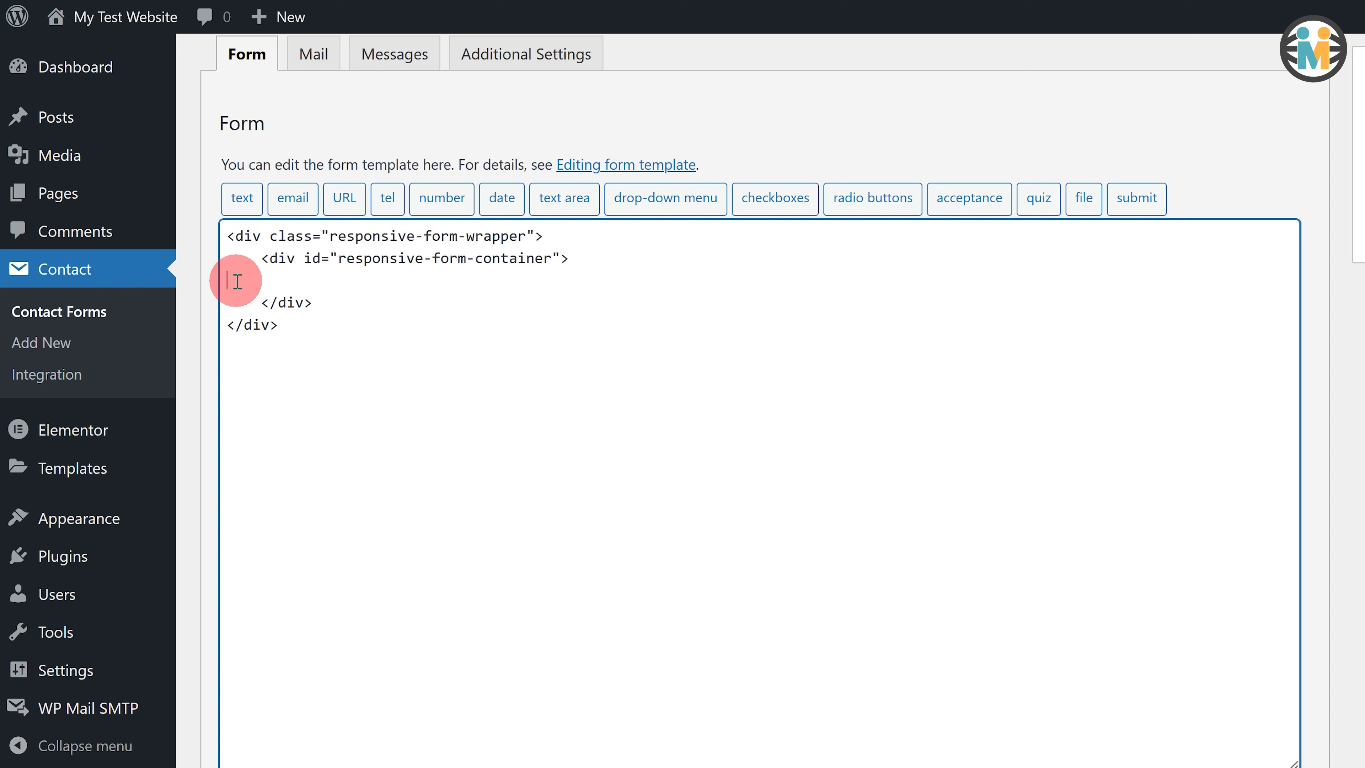
# Add an h2 heading of class "responsive-form-heading" reading "Let's Talk" inside the container div
pyautogui.write('<h2 class="responsive-form-heading">Let\'s ')
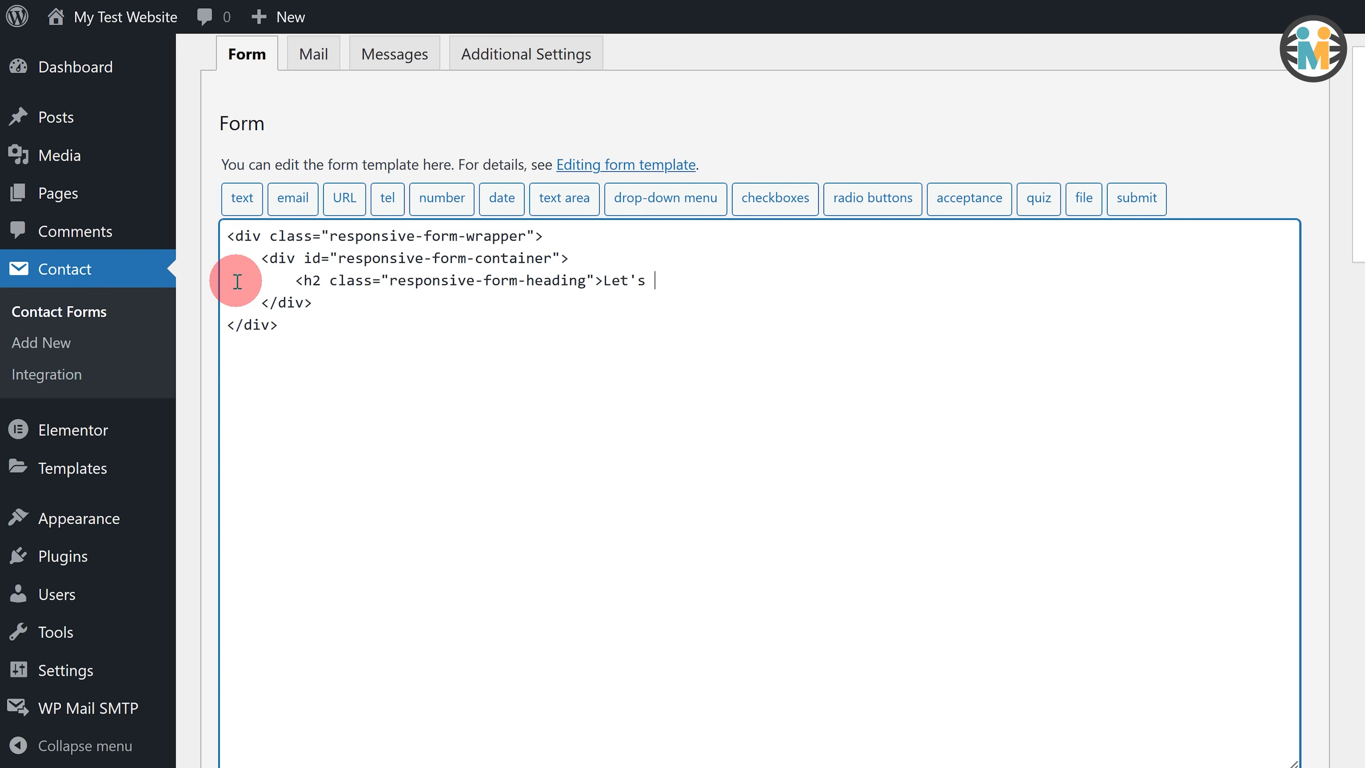
pyautogui.write('Talk</h2>')
pyautogui.press('Return')
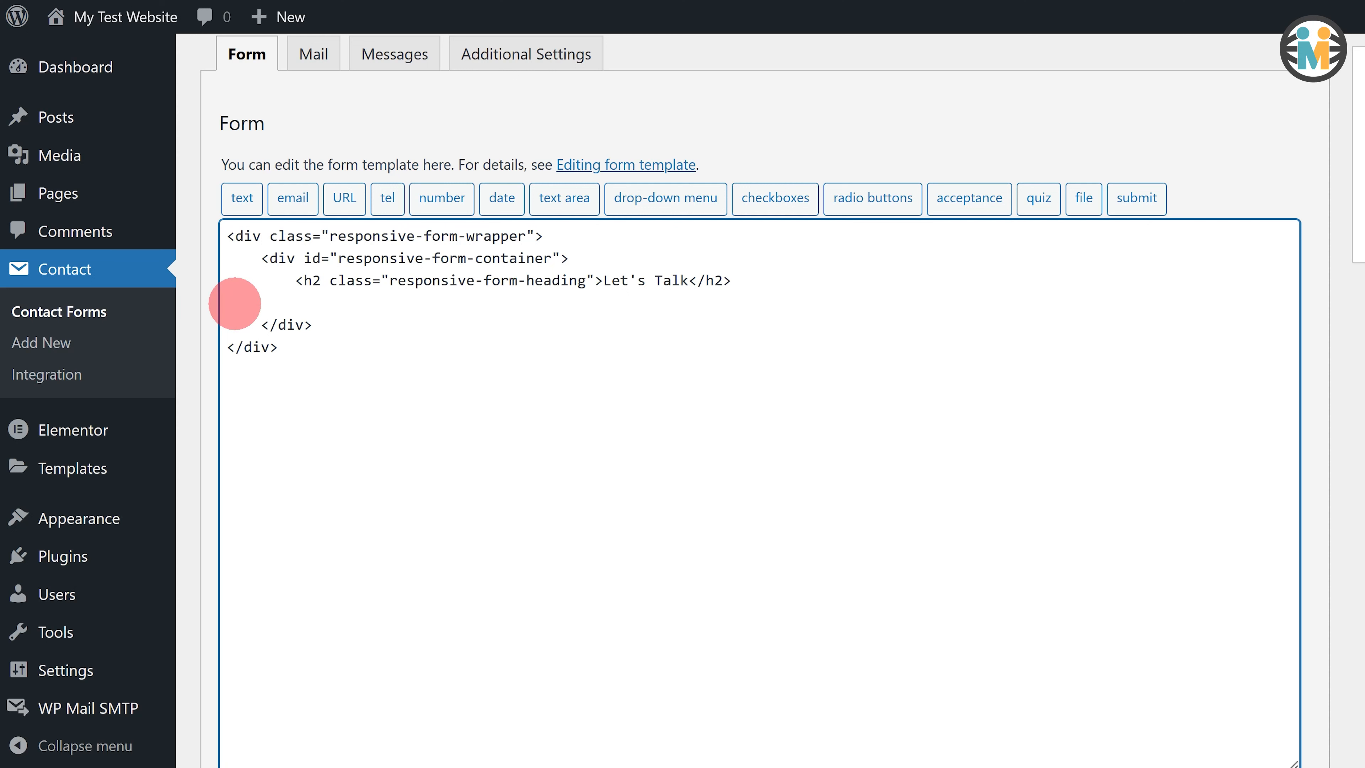
# Add four empty divs of class "form-row" one after another below the heading, inside the container div
pyautogui.write('<div class="form-row">')
pyautogui.press('Return')
pyautogui.press('Return')
pyautogui.write('</div>')
pyautogui.press('Return')
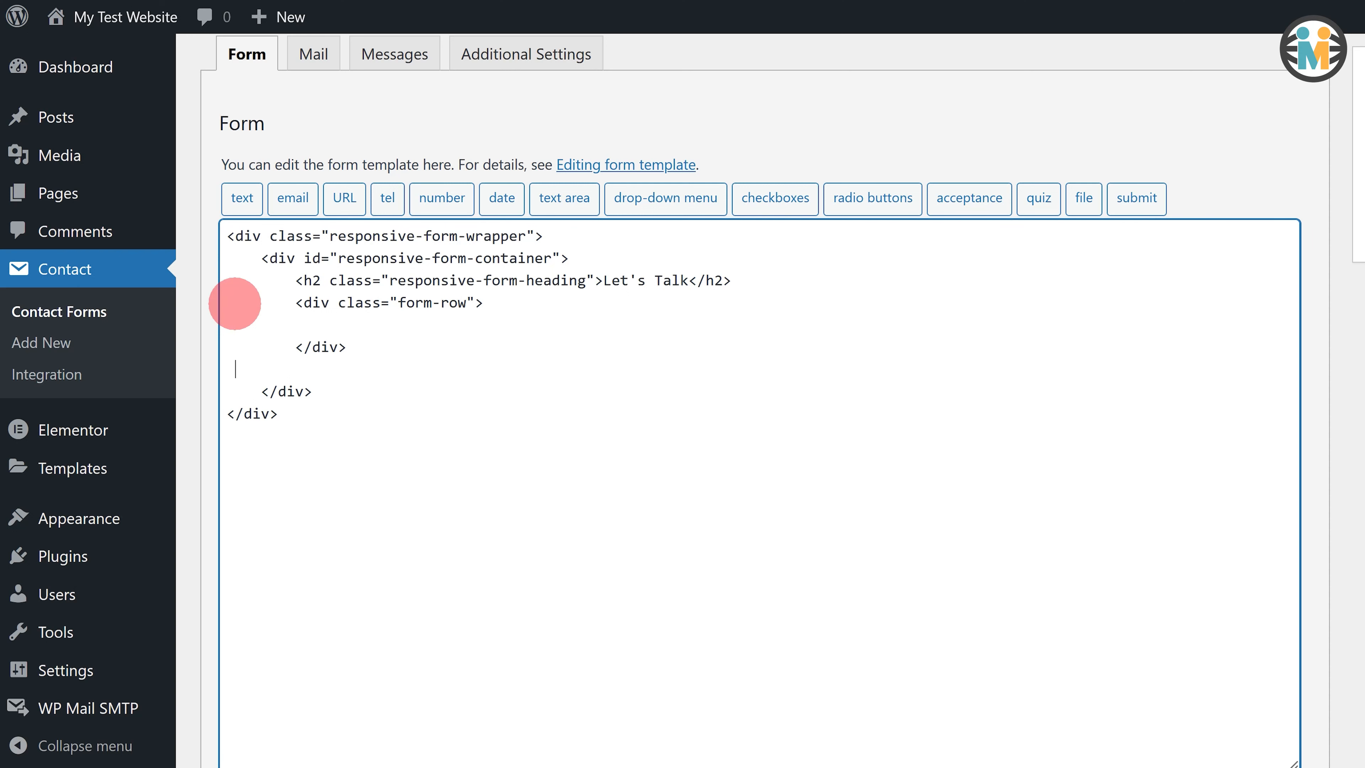
pyautogui.write('<div class="form-row">')
pyautogui.press('Return')
pyautogui.press('Return')
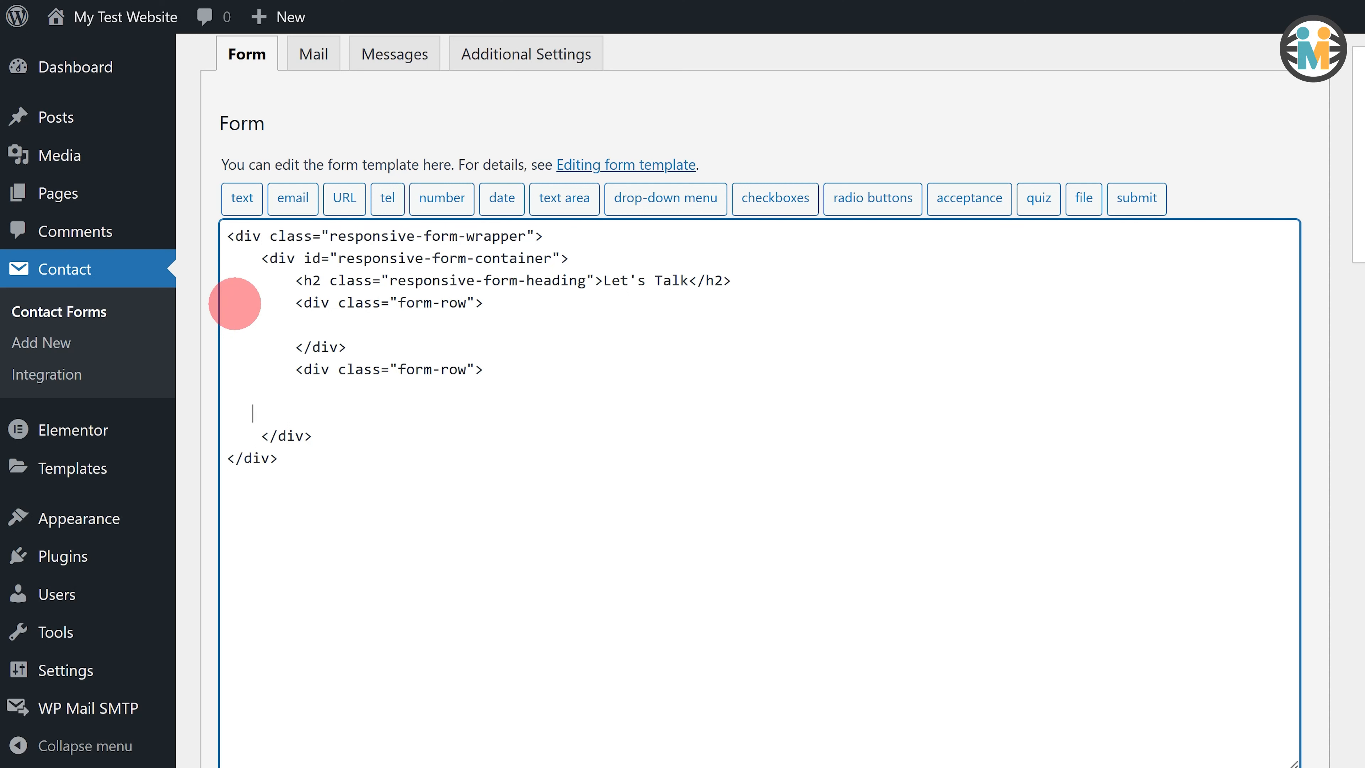
pyautogui.write('</div>')
pyautogui.press('Return')
pyautogui.write('<div class="form-row">')
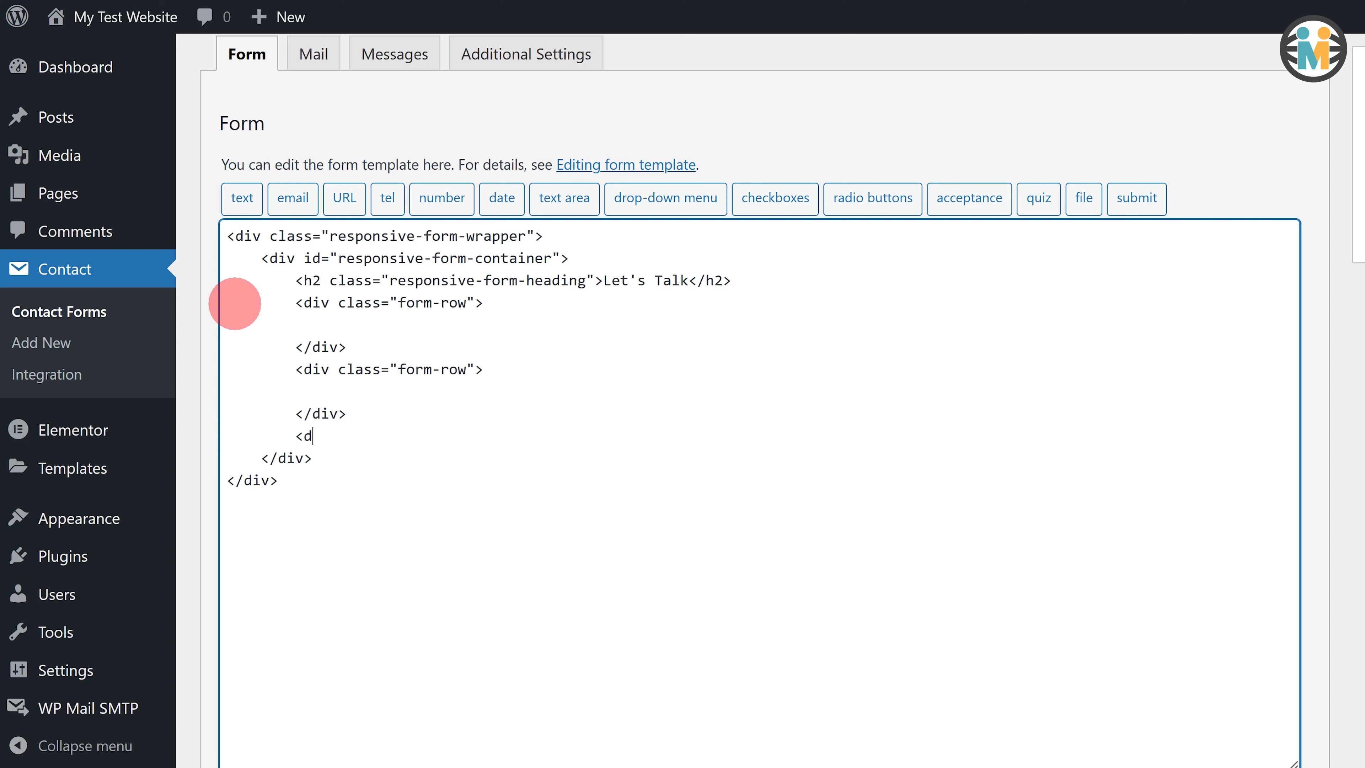
pyautogui.press('Return')
pyautogui.press('Return')
pyautogui.write('</div>')
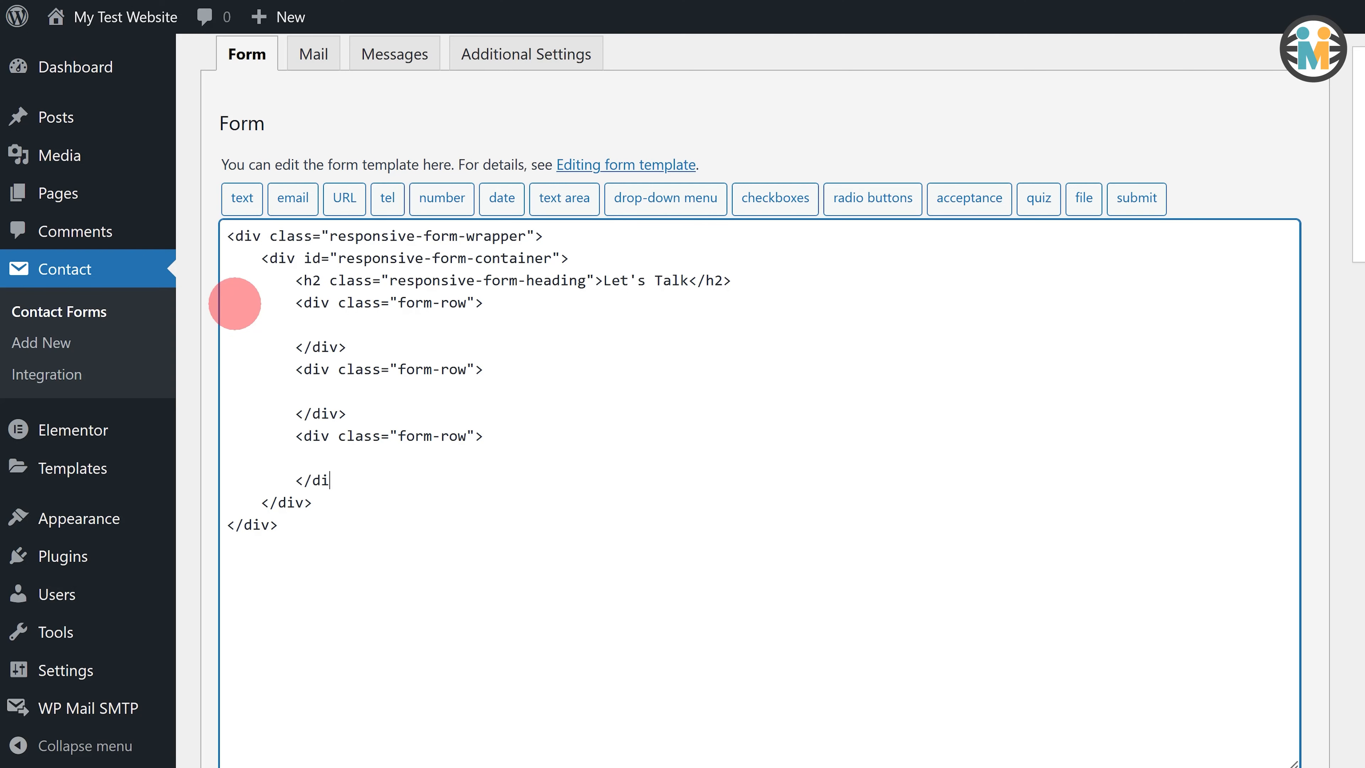
pyautogui.press('Return')
pyautogui.write('<div class="form-row">')
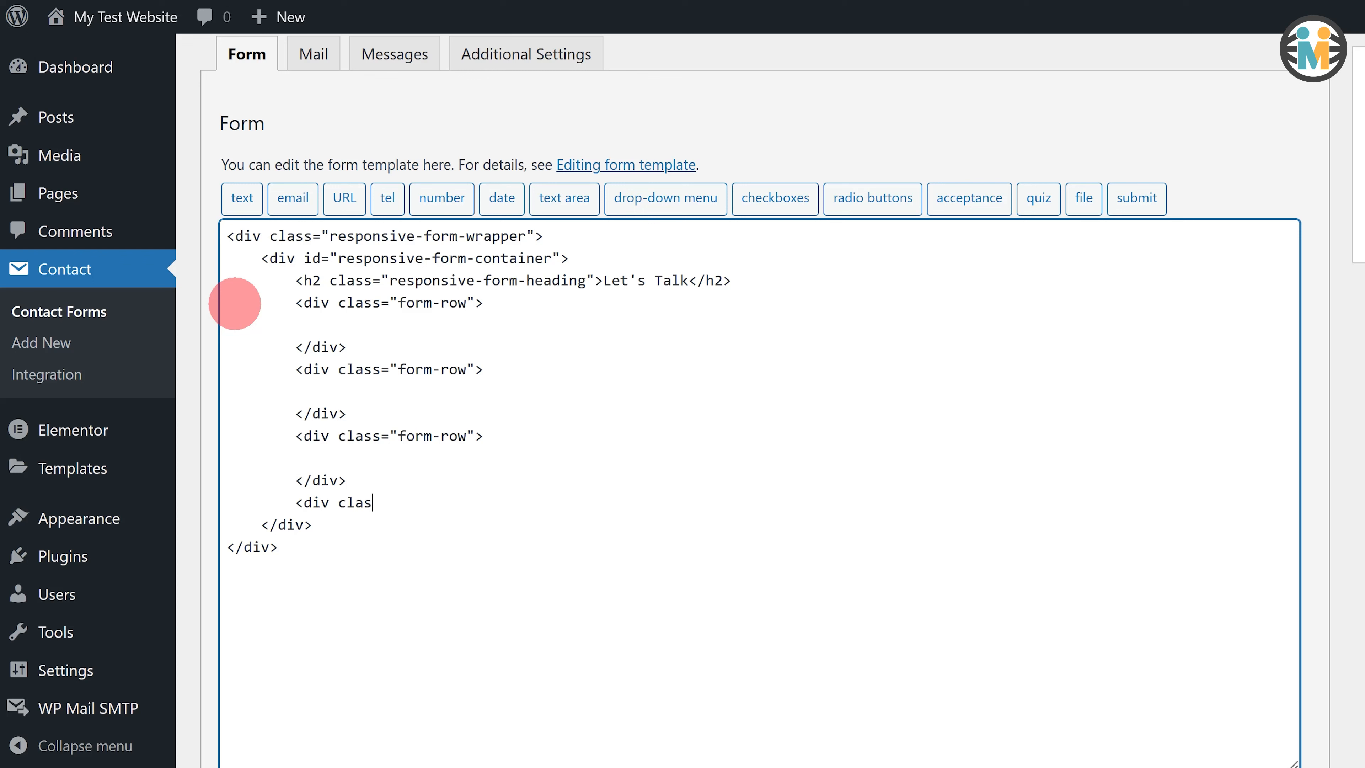
pyautogui.press('Return')
pyautogui.press('Return')
pyautogui.write('</div>')
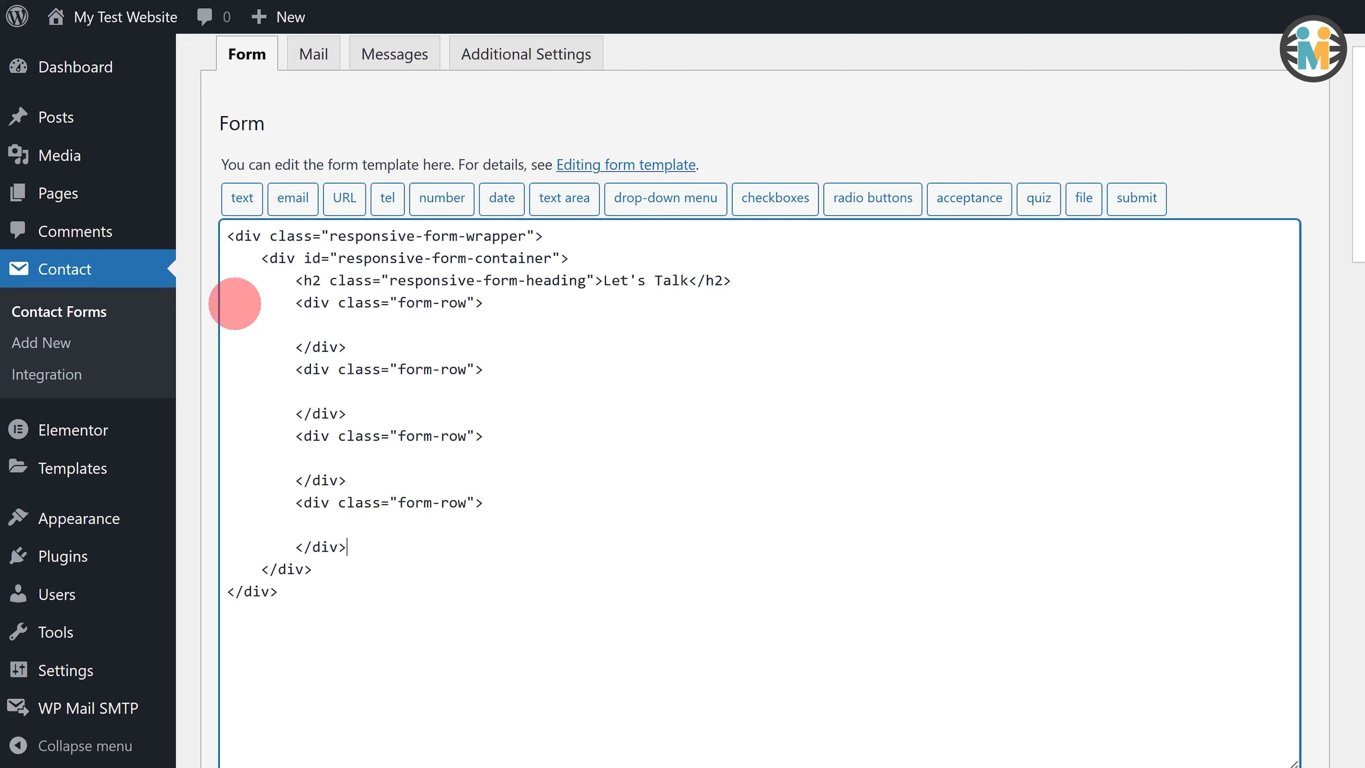
# Give the first form row the extra class "name-email-row" and nest two empty divs of class "column-half" in it
pyautogui.click(465, 303)
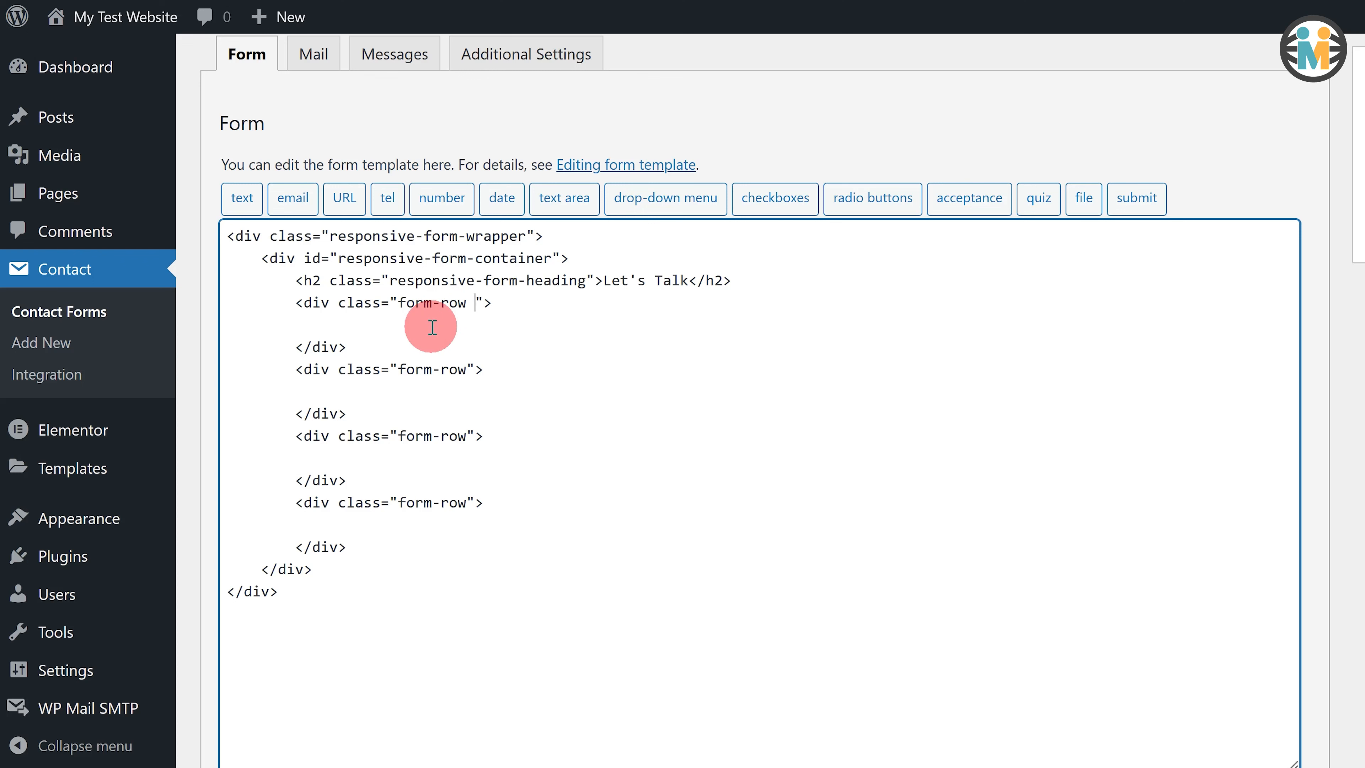
pyautogui.write('name-email-row')
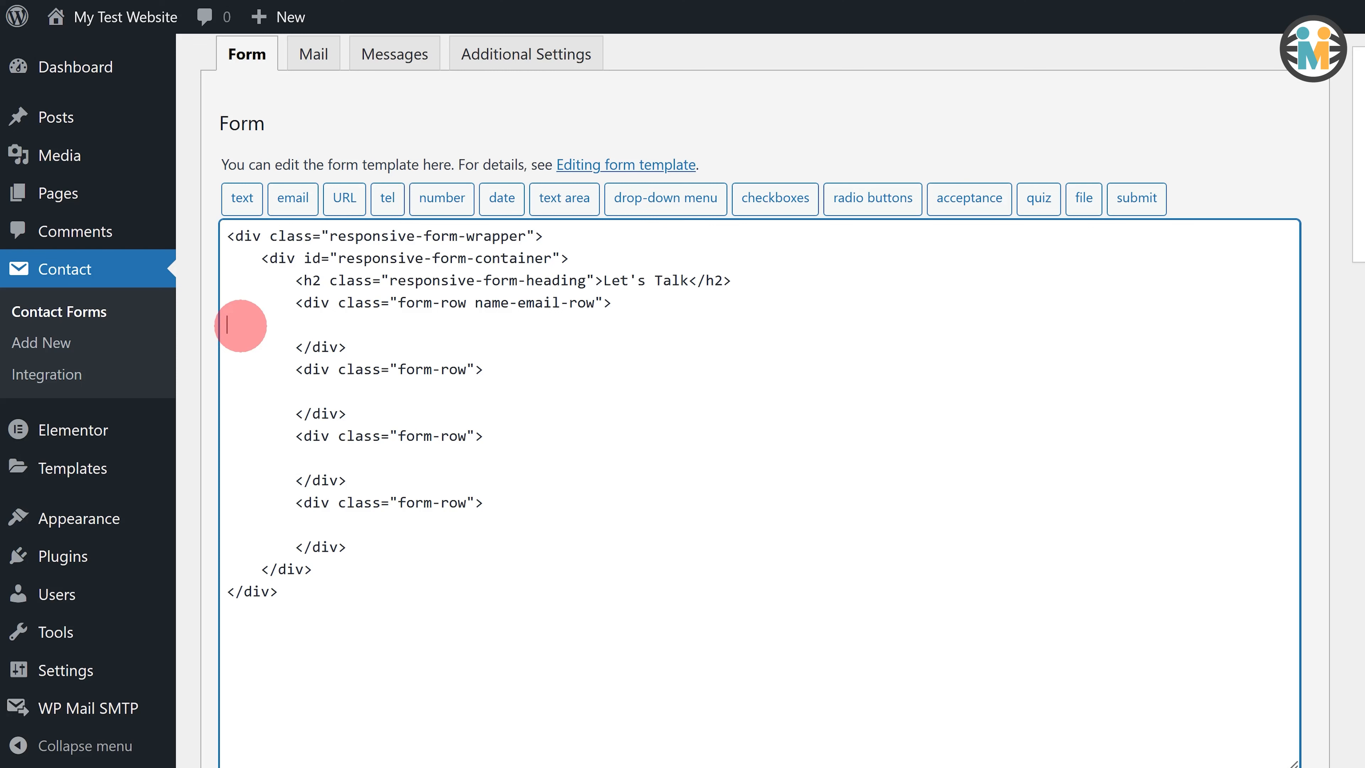
pyautogui.write('<div class="column-half">')
pyautogui.press('Return')
pyautogui.press('Return')
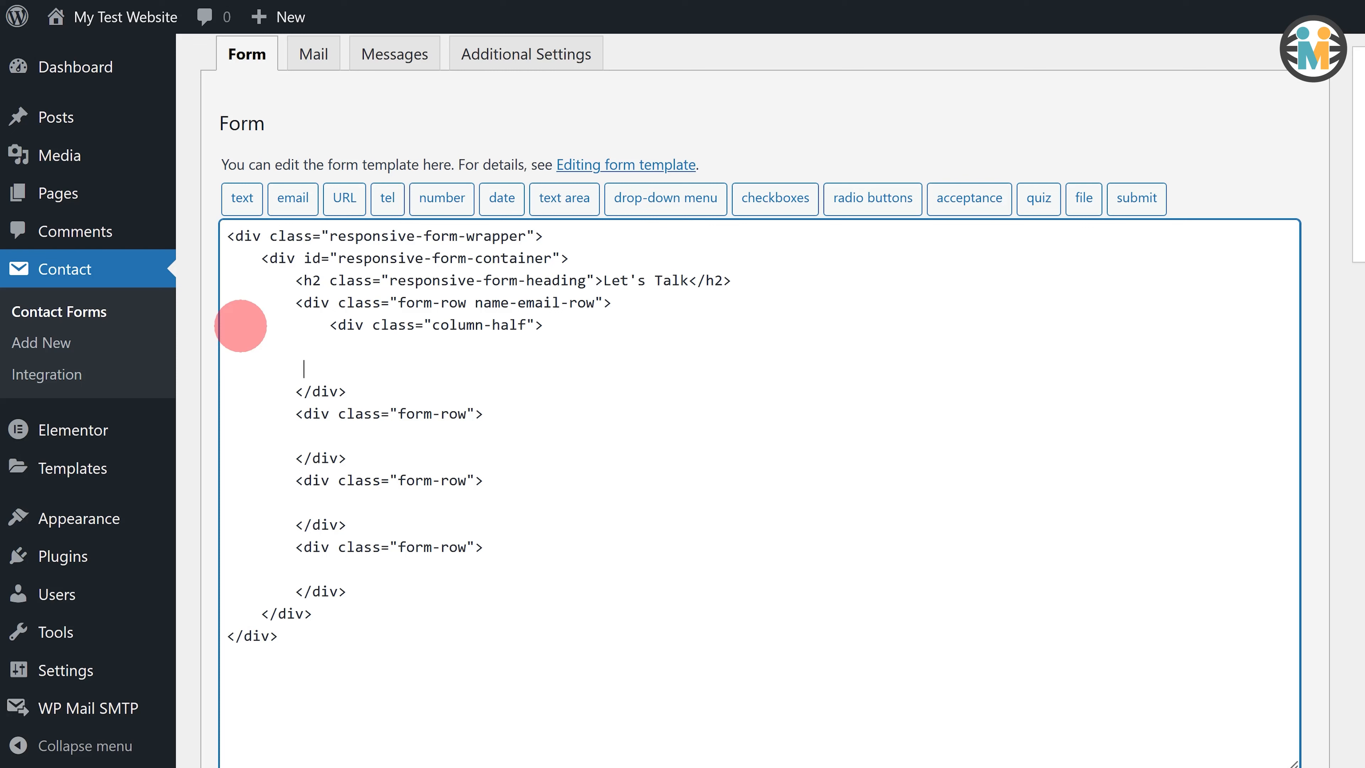
pyautogui.write('</div>')
pyautogui.press('Return')
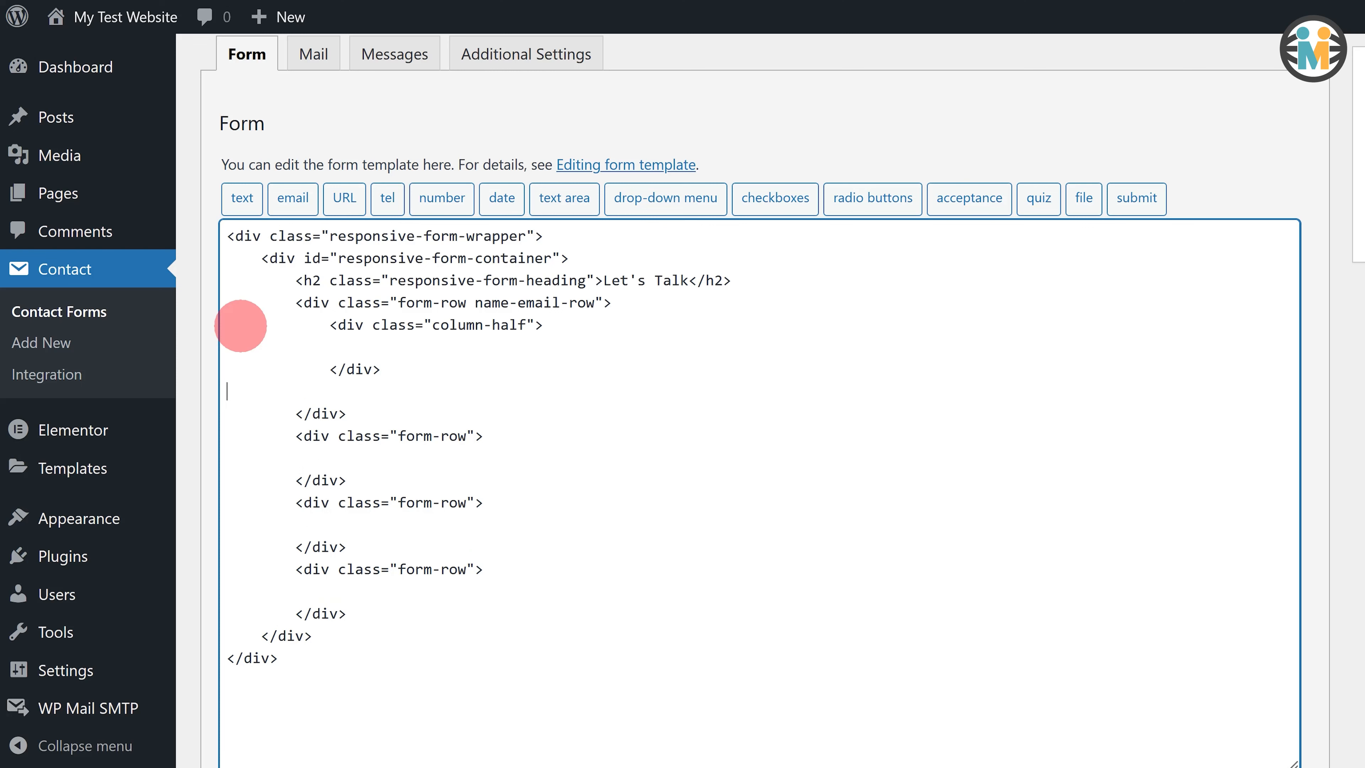
pyautogui.write('<div class="column-half">')
pyautogui.press('Return')
pyautogui.press('Return')
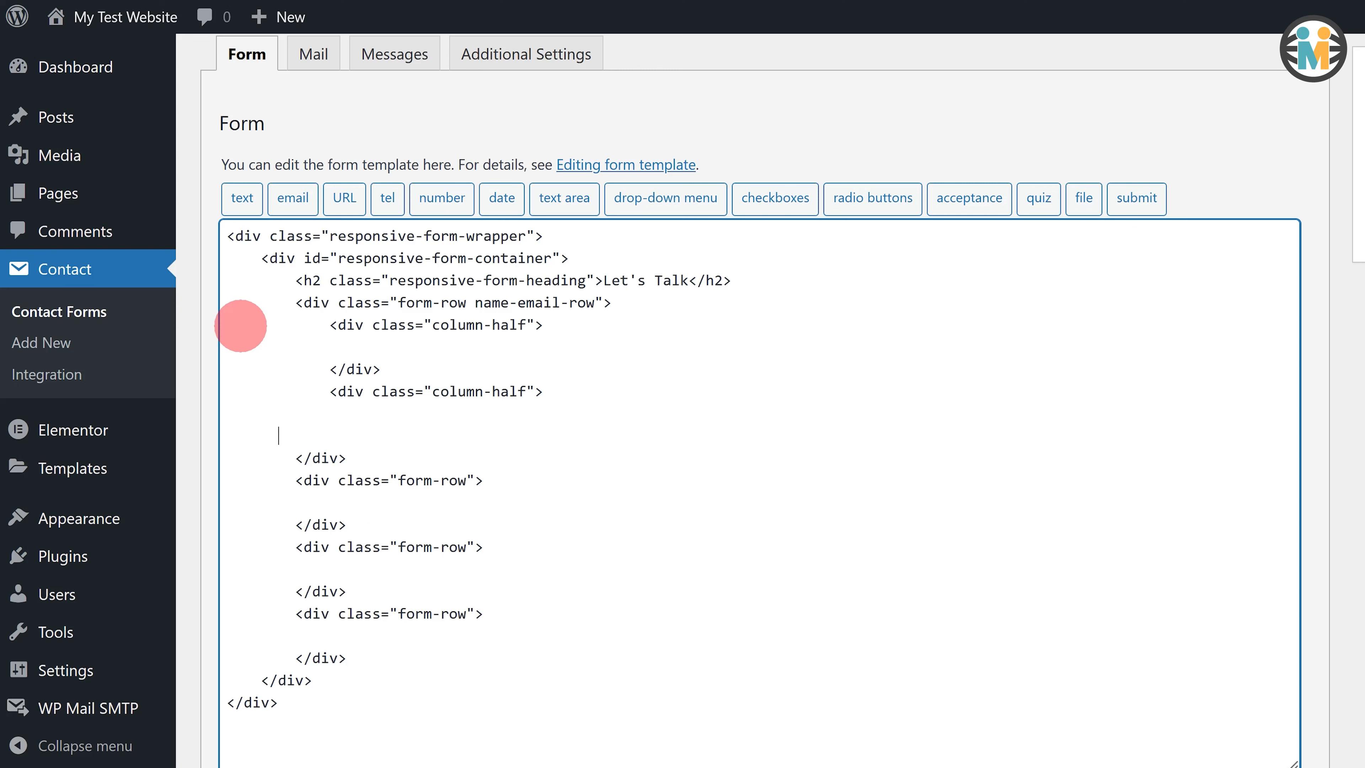
pyautogui.write('</div>')
pyautogui.click(244, 491)
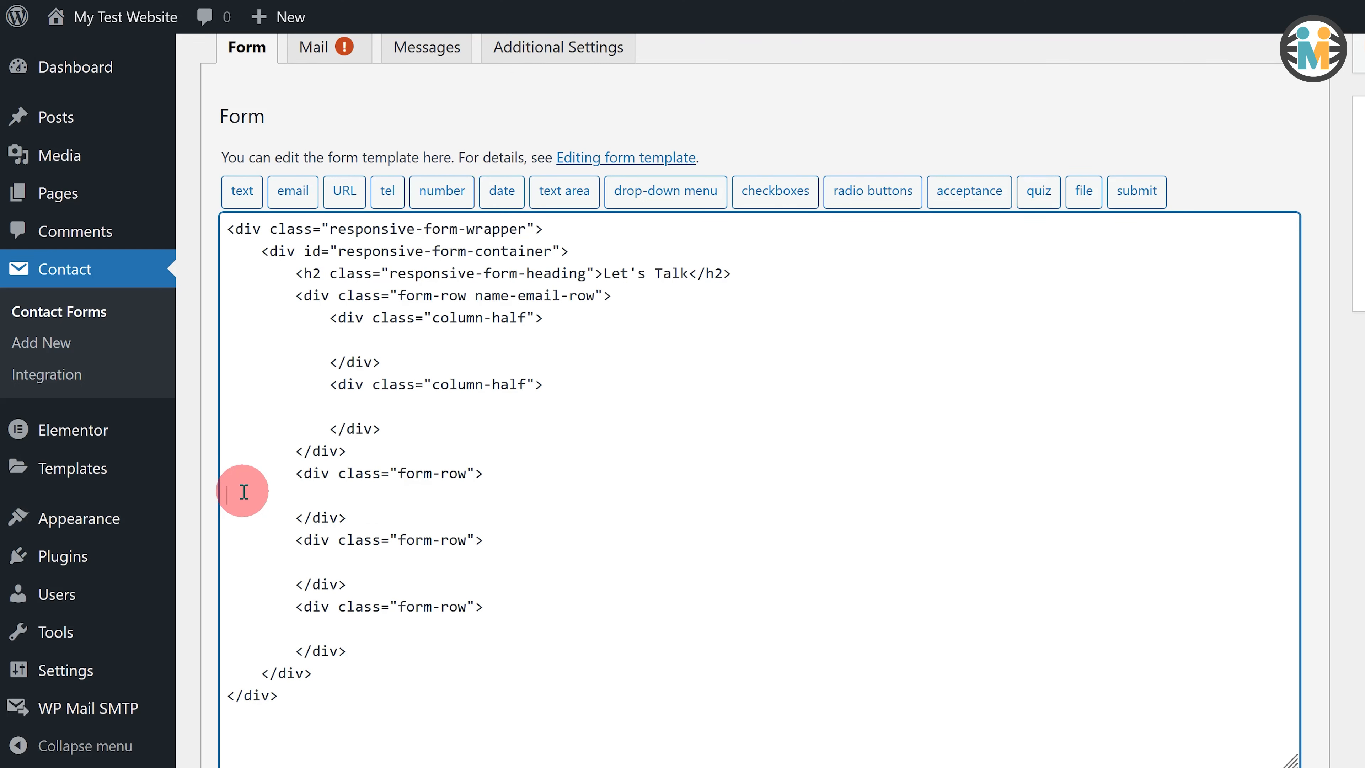
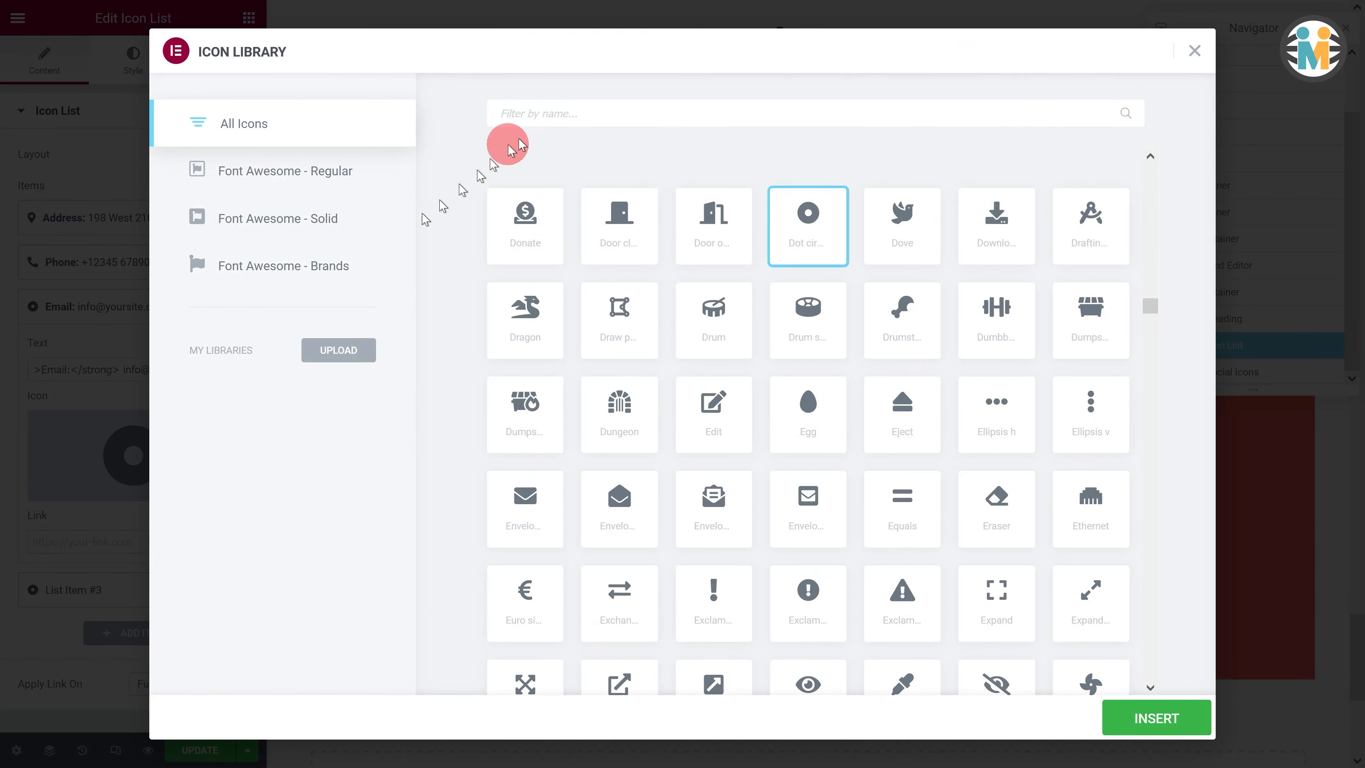
# Find the solid paper plane icon by searching for "paper" and insert it for the Email list item
pyautogui.click(558, 108)
pyautogui.write('paper')
pyautogui.click(1008, 216)
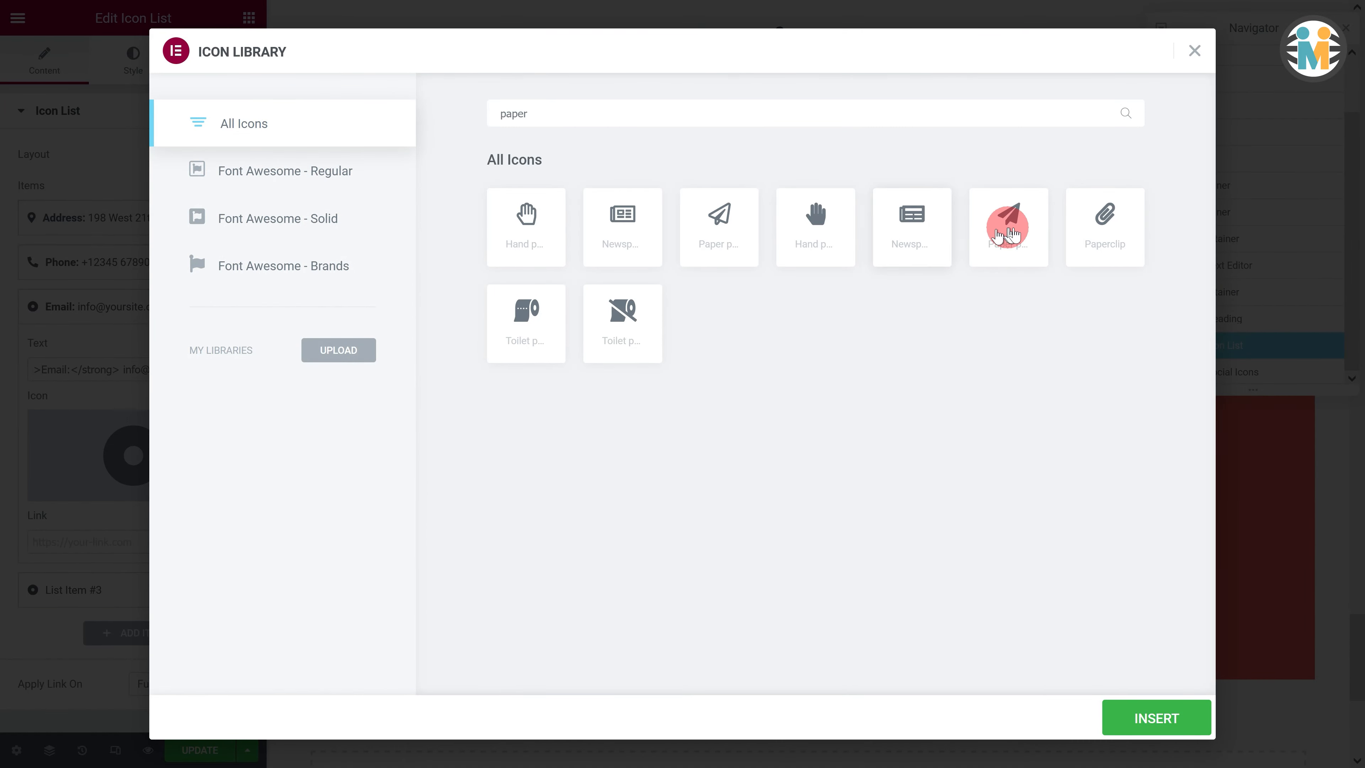
pyautogui.click(1142, 721)
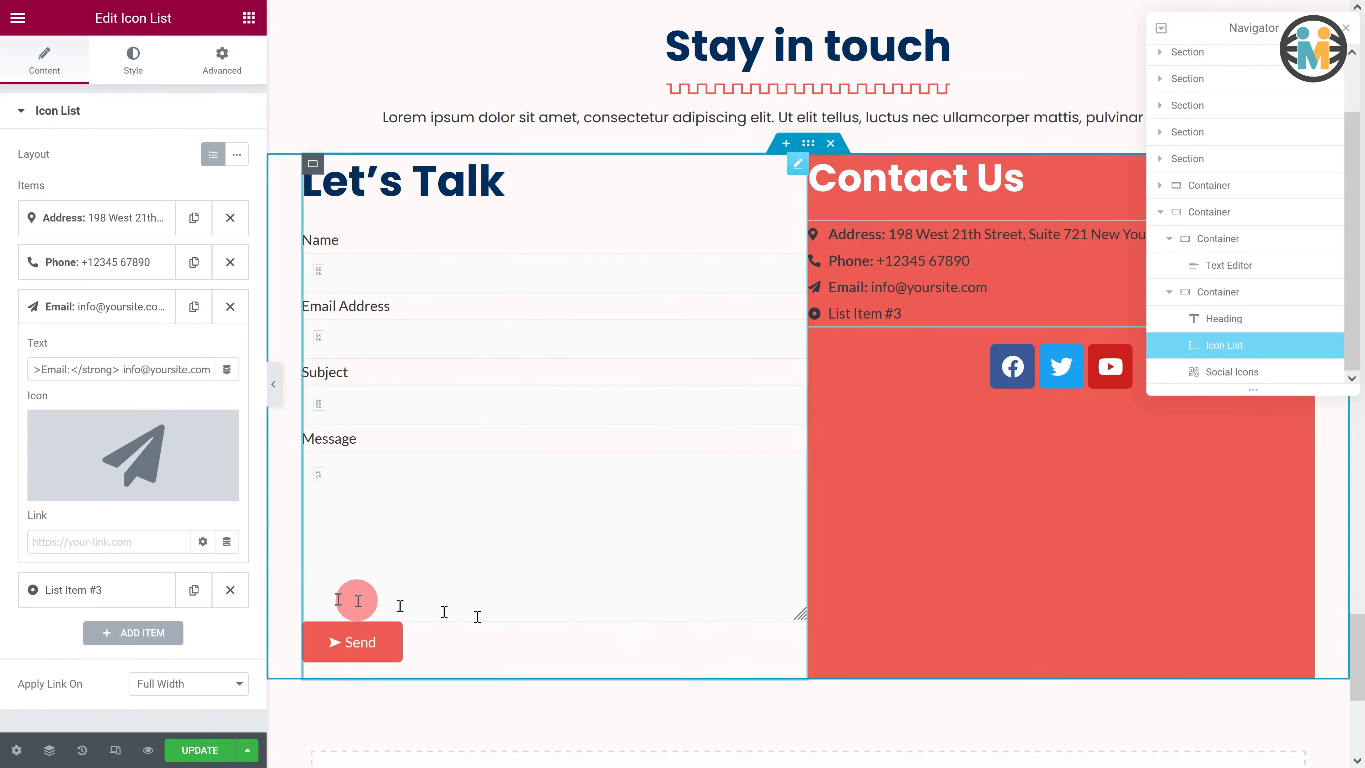
# Replace the last icon list item's text with "<strong>Website:</strong> yoursite.com"
pyautogui.click(129, 588)
pyautogui.moveTo(118, 416); pyautogui.dragTo(29, 415)
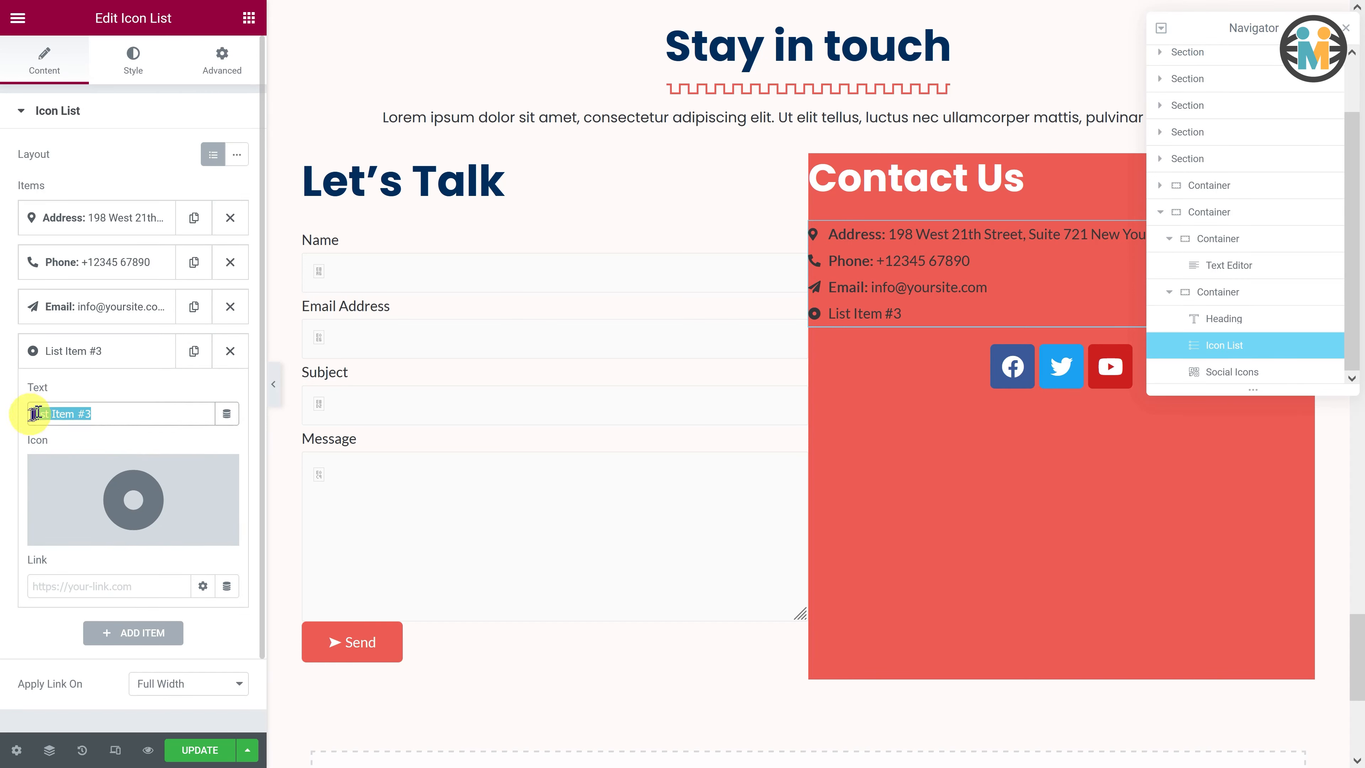
pyautogui.write('<strong>Website:</strong>')
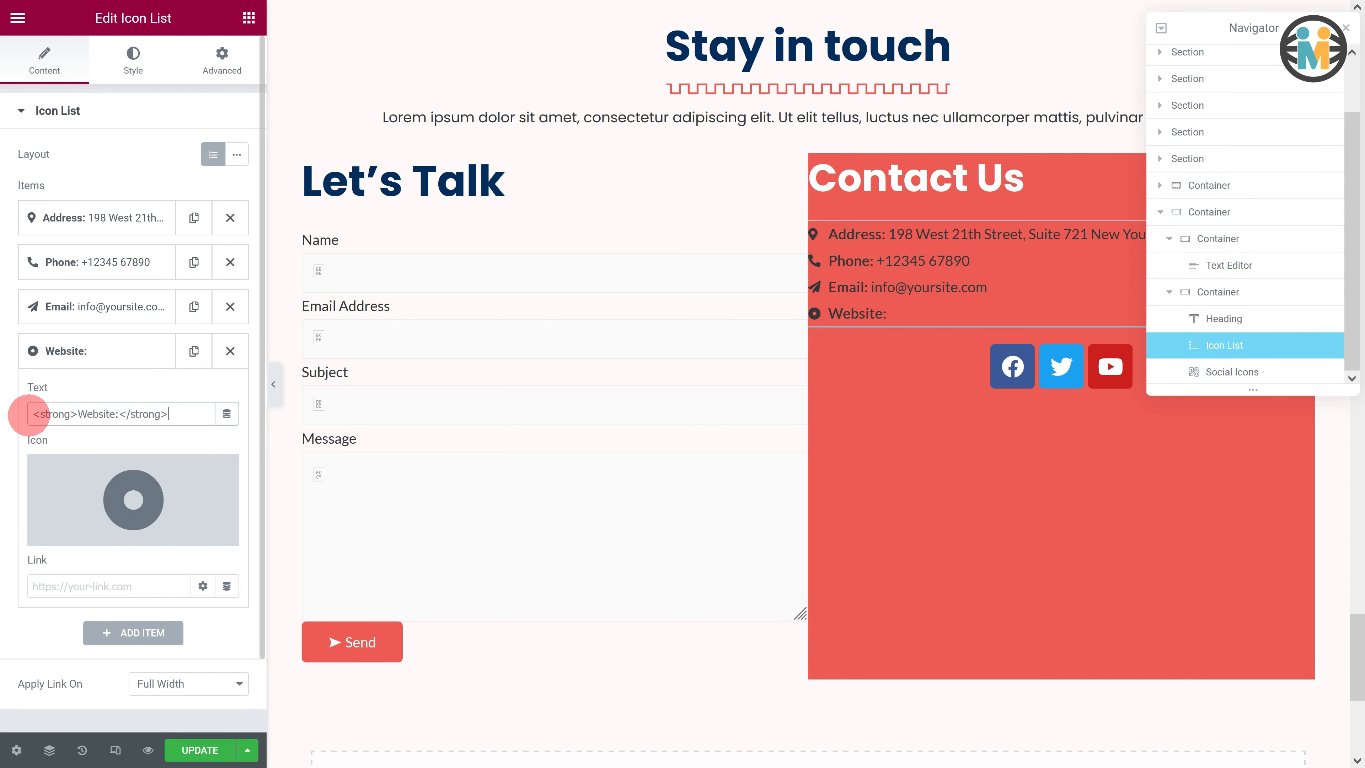
pyautogui.write(' yoursite.com')
# Change the Website item's icon to Globe, found in the icon library by searching for "glo"
pyautogui.click(113, 487)
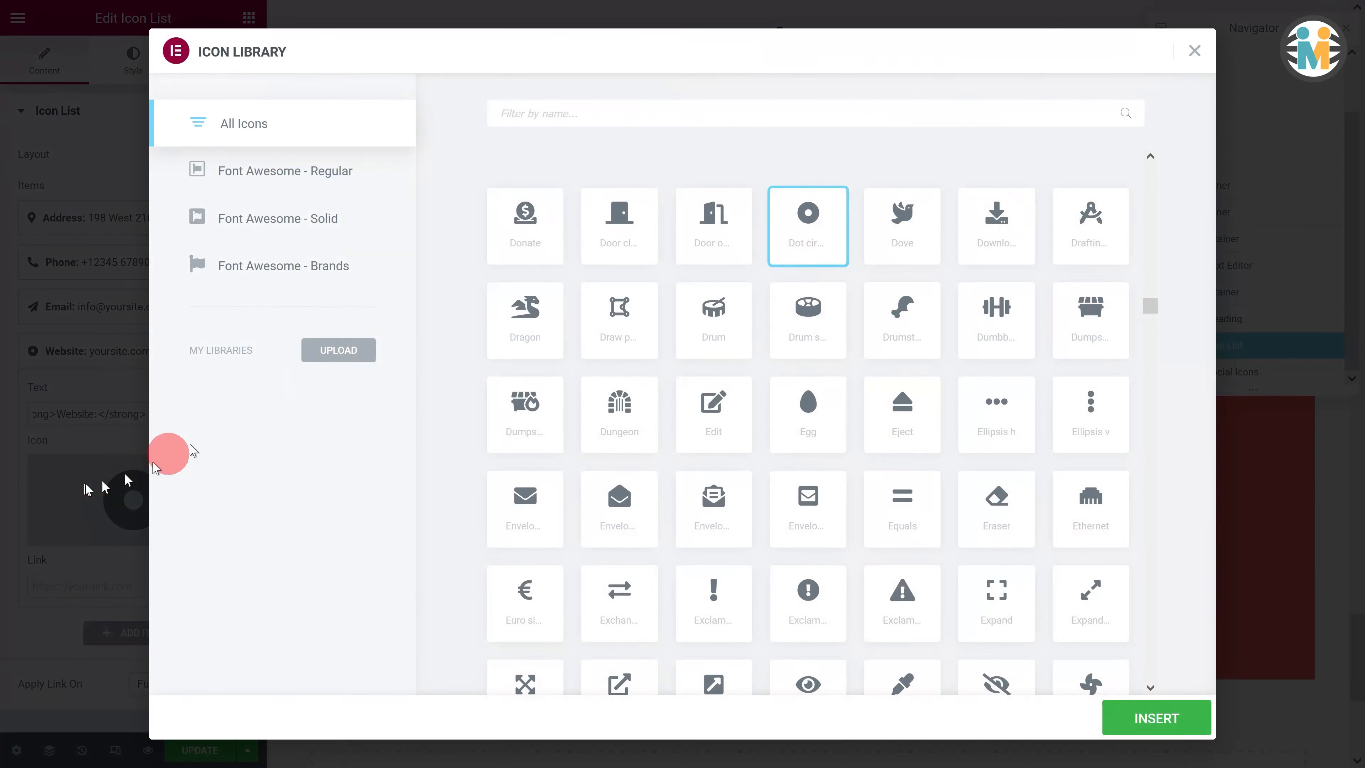
pyautogui.click(579, 117)
pyautogui.write('glo')
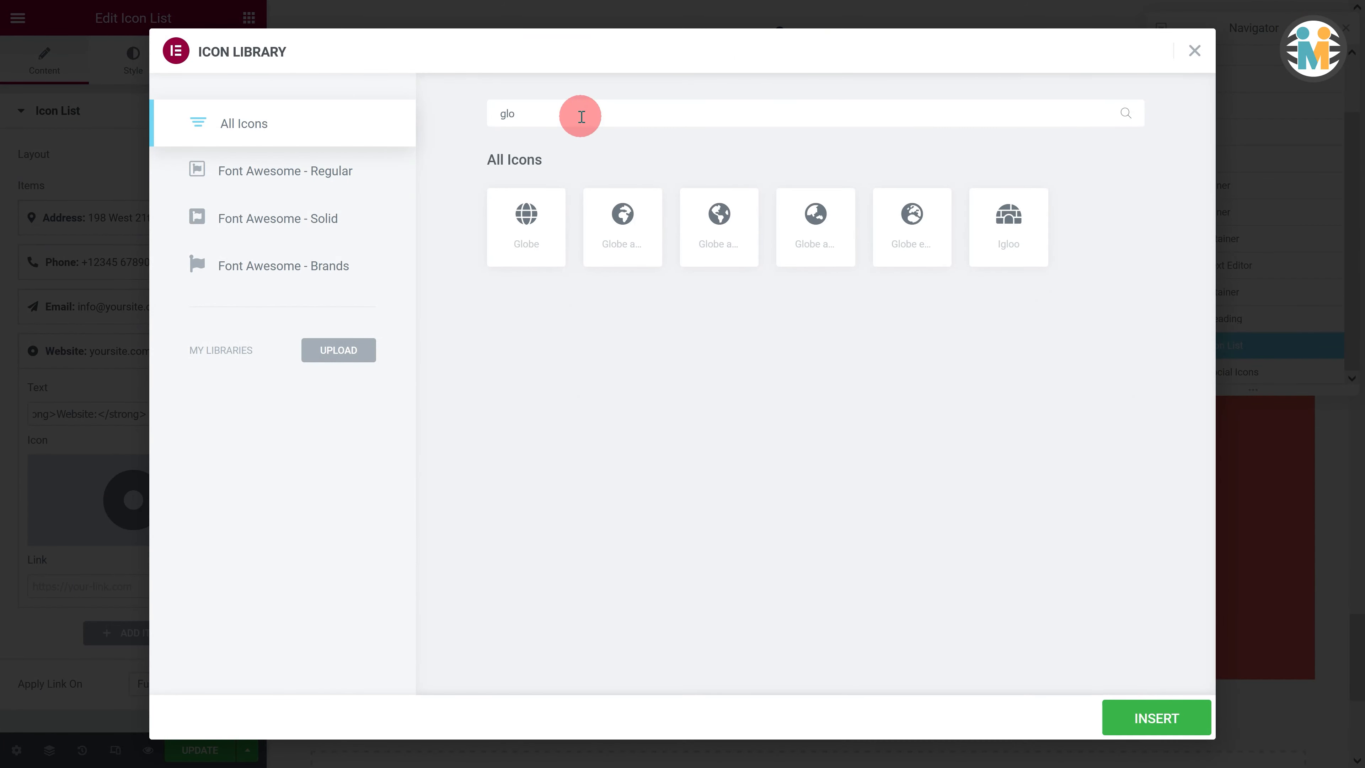
pyautogui.click(525, 215)
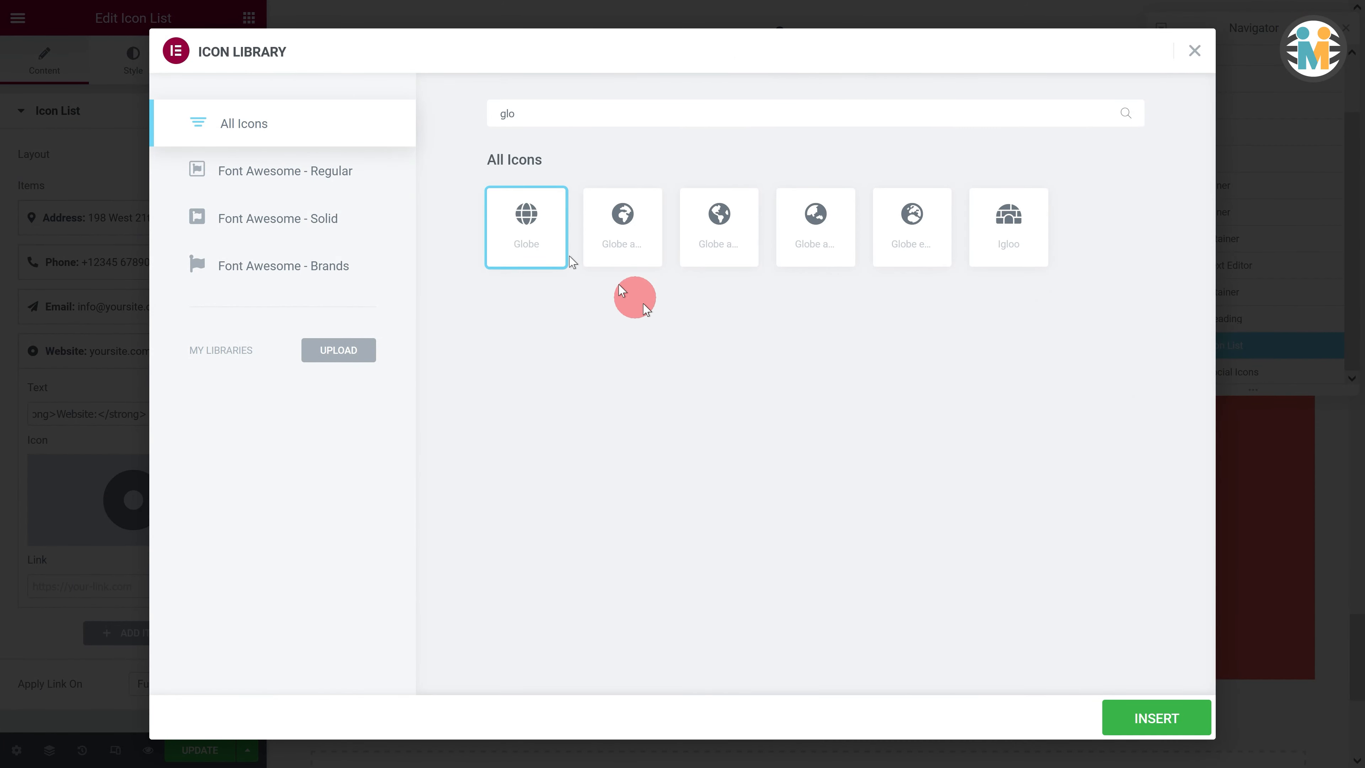
pyautogui.click(1149, 716)
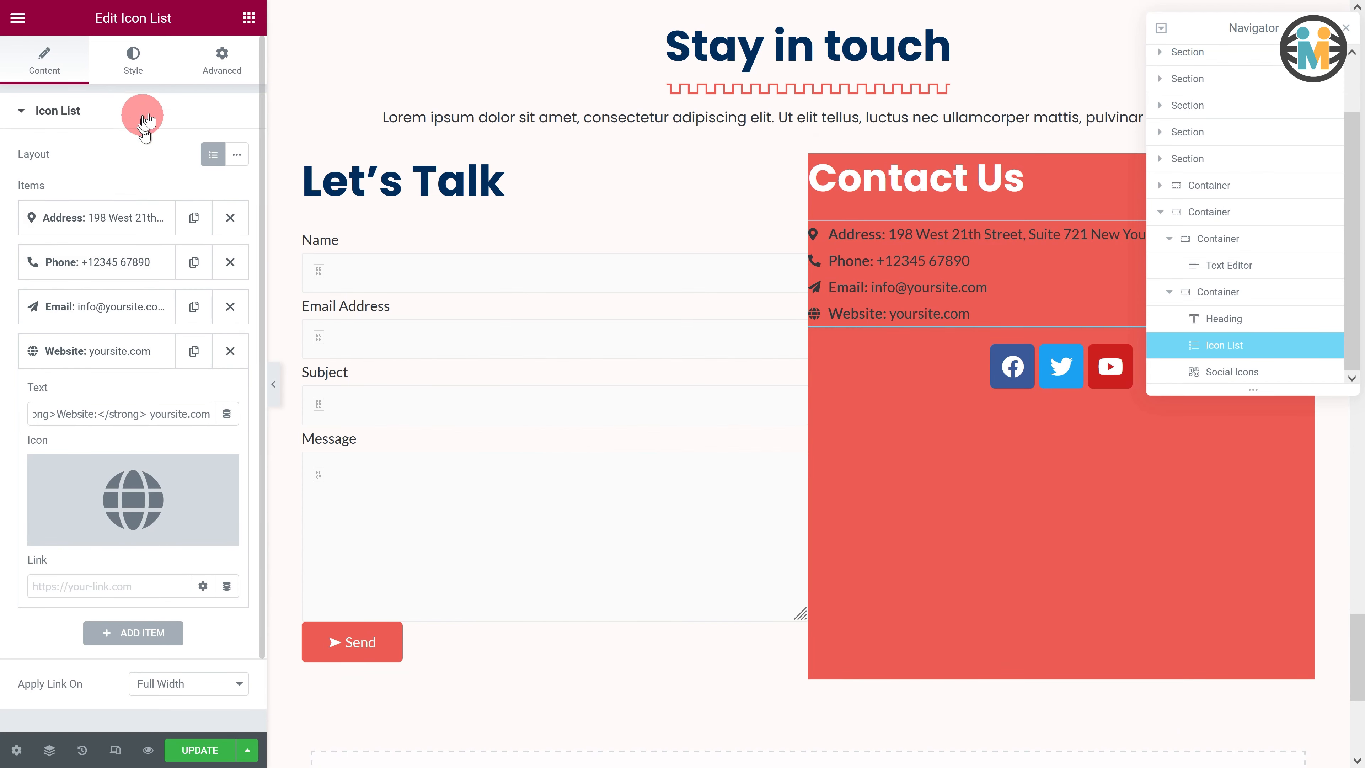
# Align the icon list to the left and set its icon color to white, #FFFFFF
pyautogui.click(138, 69)
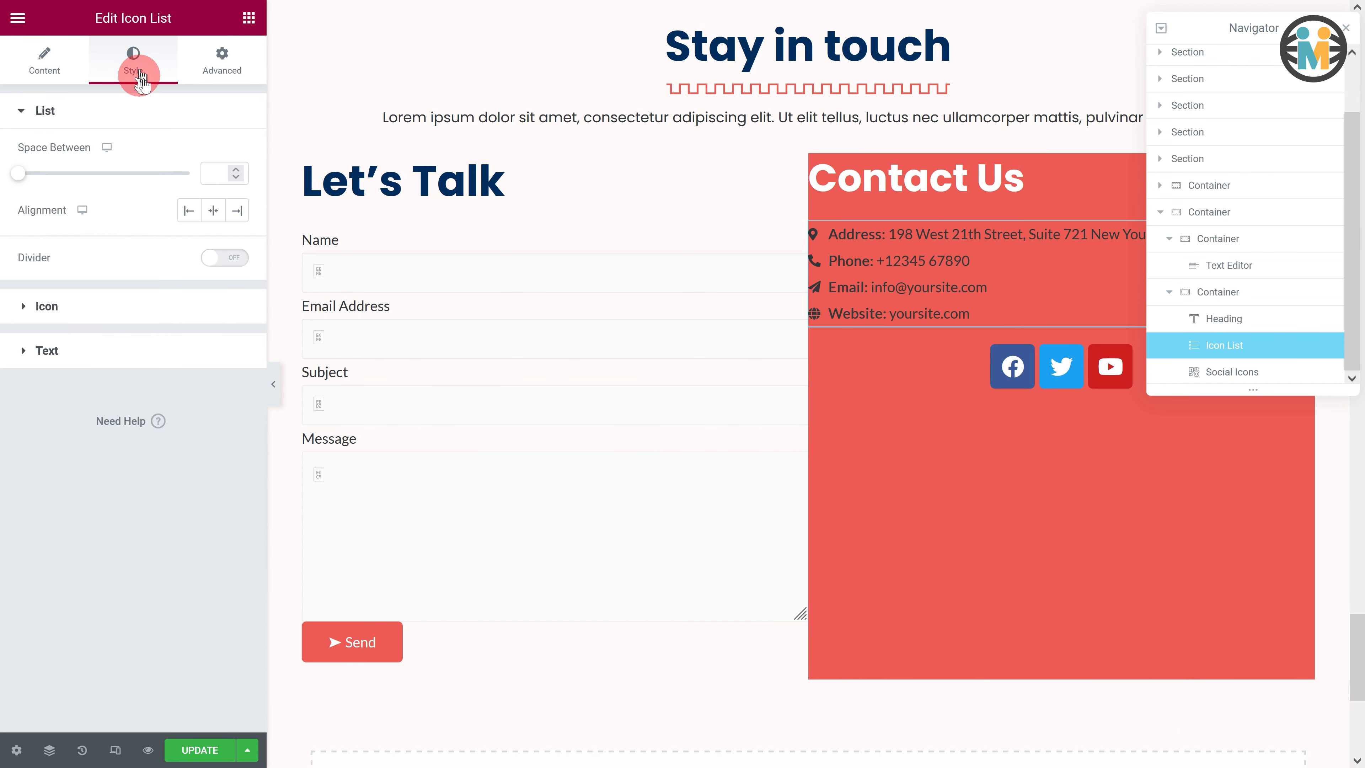
pyautogui.click(187, 212)
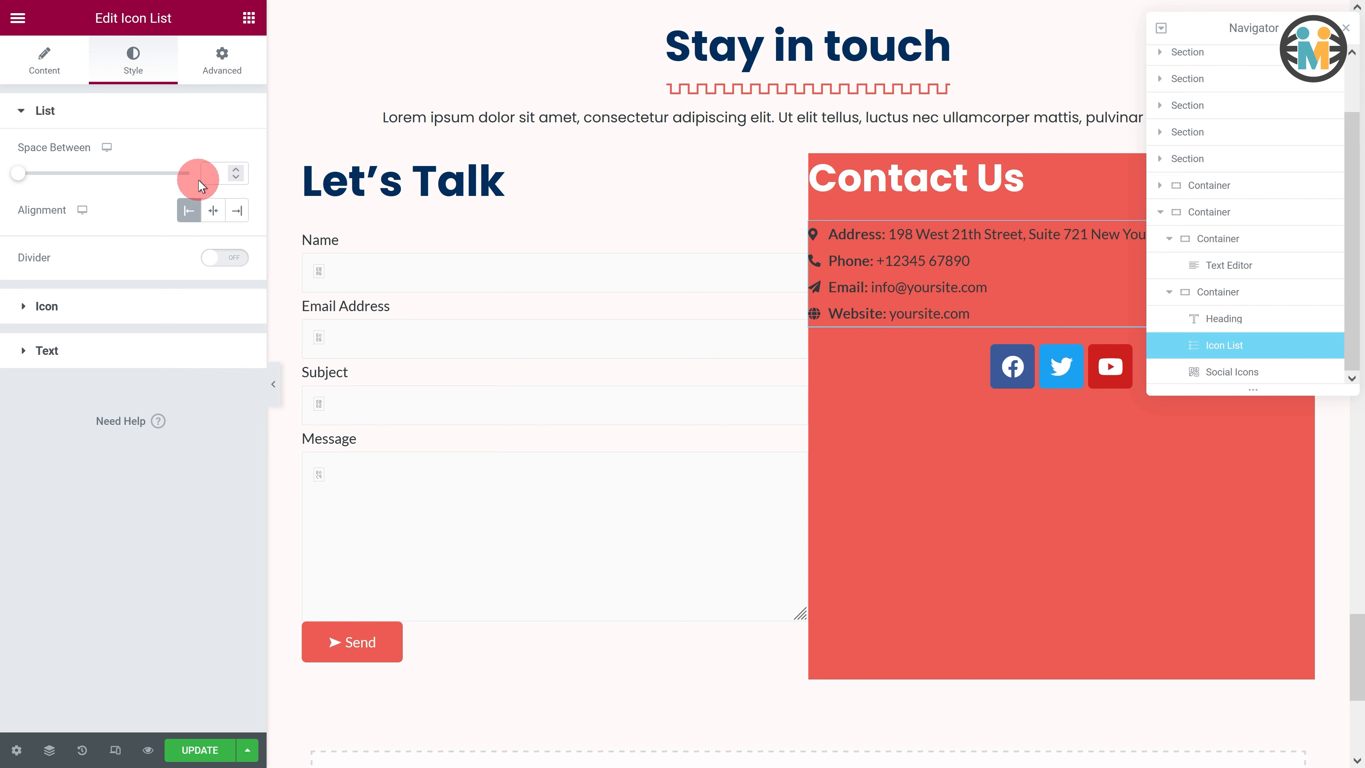
pyautogui.click(147, 305)
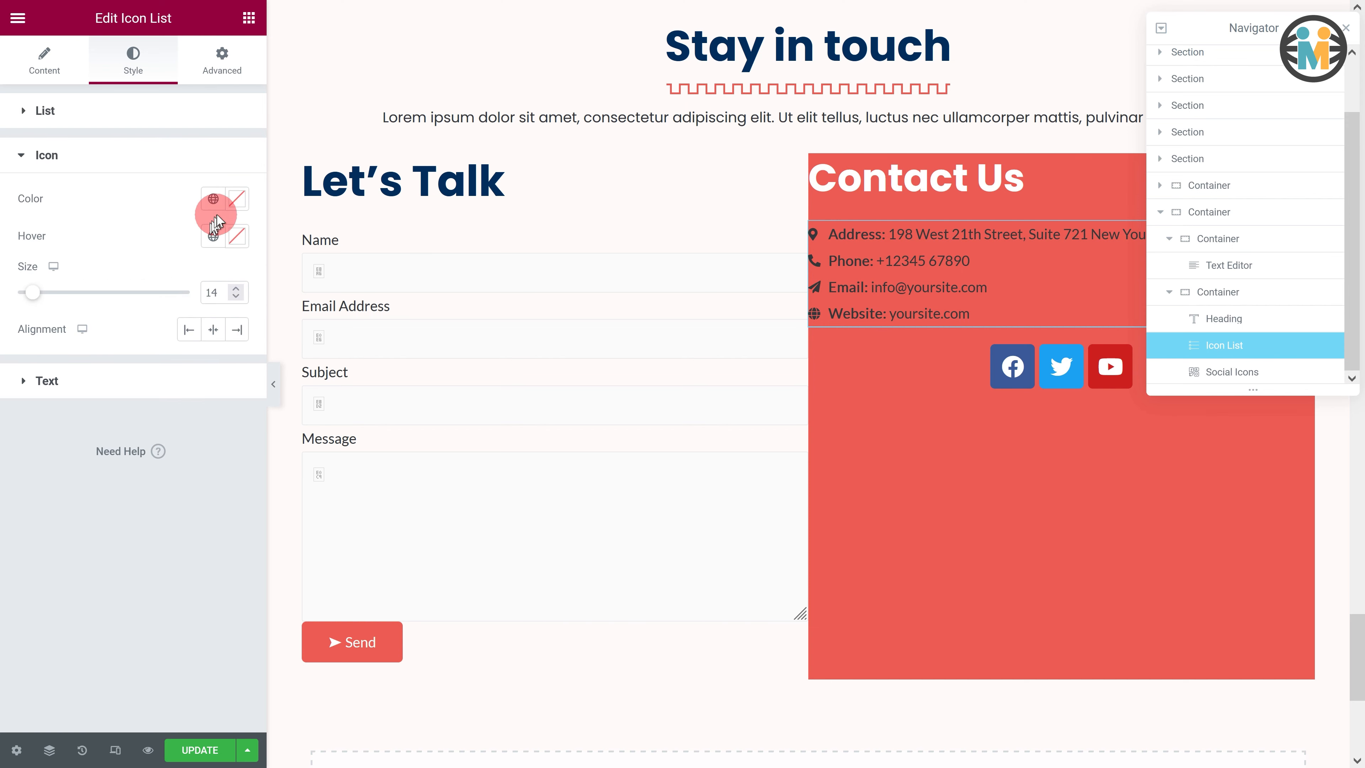
pyautogui.click(235, 204)
pyautogui.click(24, 261)
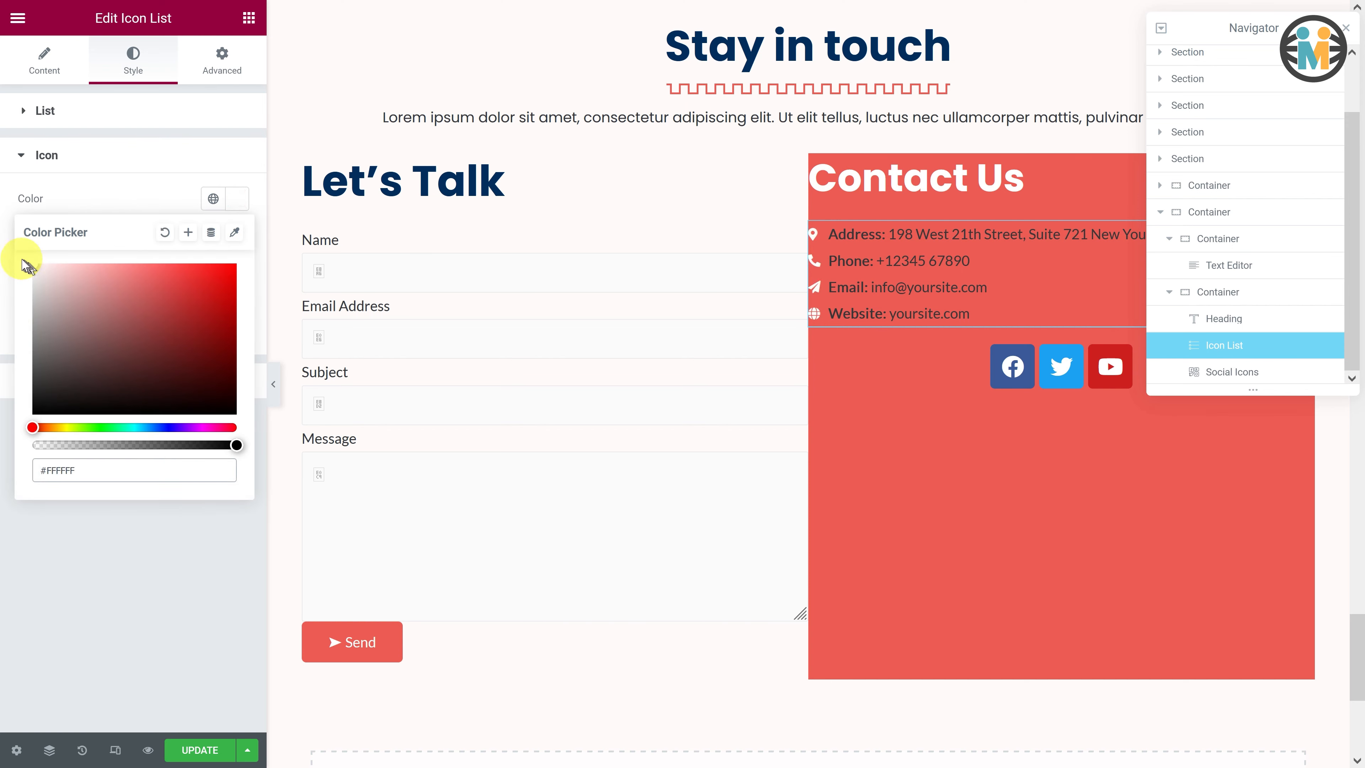
pyautogui.click(97, 209)
# Increase the icon size of the contact icon list to 21
pyautogui.click(206, 294)
pyautogui.click(236, 288)
pyautogui.click(236, 288)
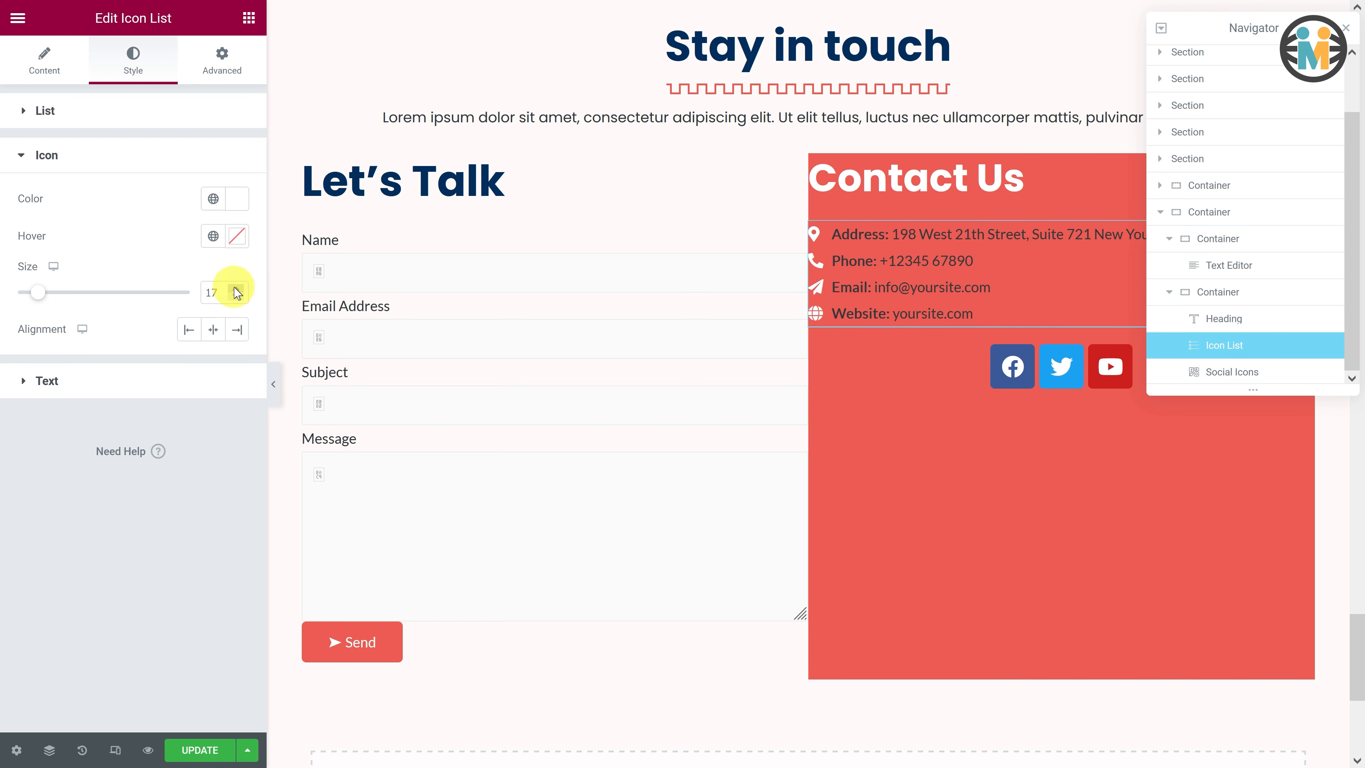
pyautogui.click(236, 289)
pyautogui.click(236, 289)
pyautogui.click(236, 288)
pyautogui.click(236, 289)
pyautogui.click(236, 288)
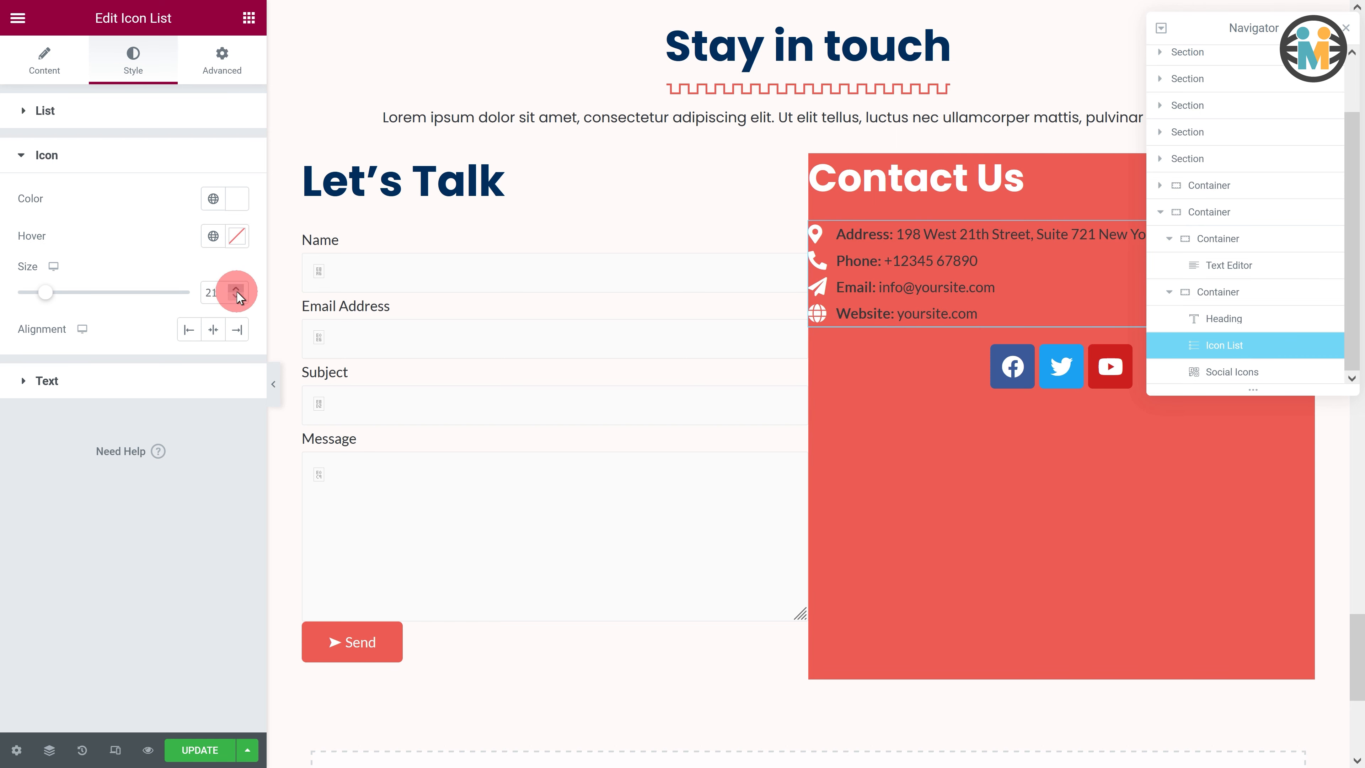
# Set the contact icon list's icon size to 22 and its icon alignment to center
pyautogui.click(236, 289)
pyautogui.click(213, 329)
pyautogui.click(150, 354)
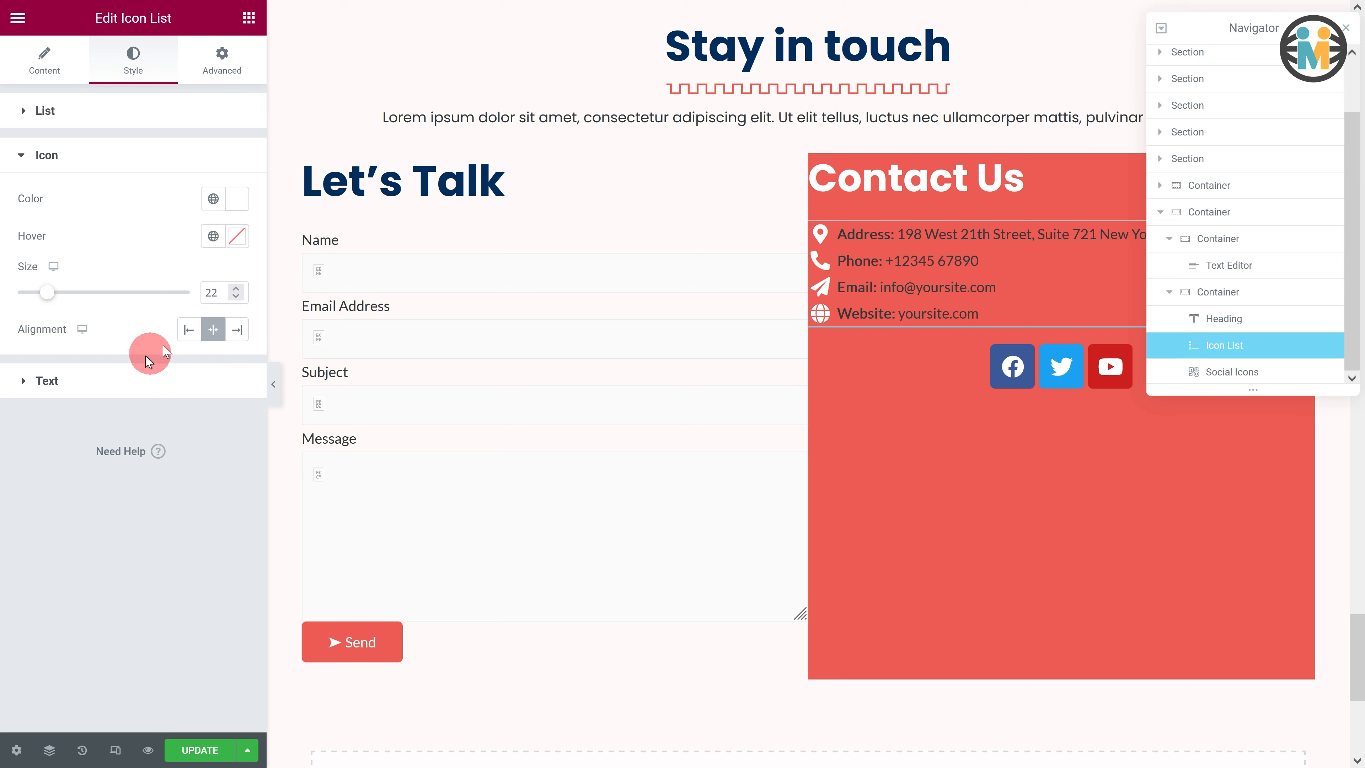
# Set the contact icon list's text color to white
pyautogui.click(104, 386)
pyautogui.click(237, 243)
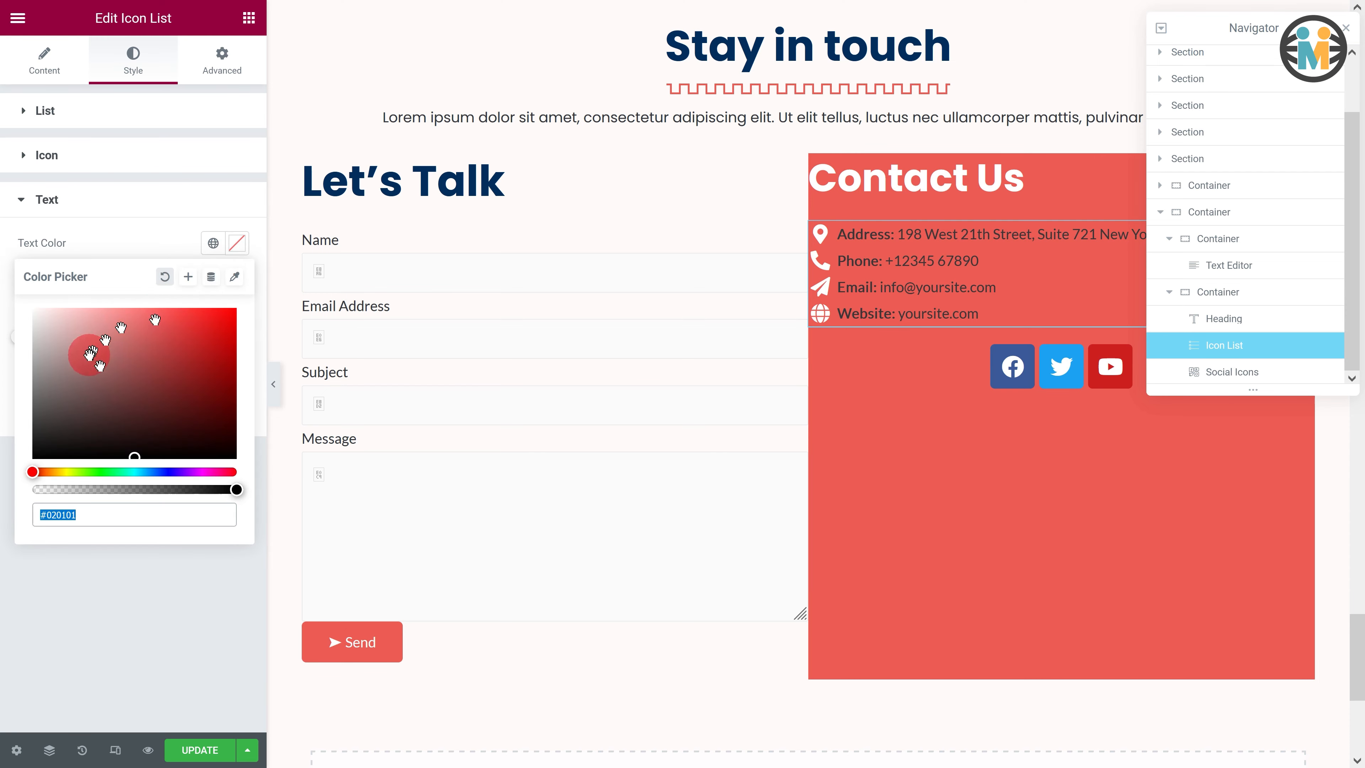
pyautogui.moveTo(89, 355); pyautogui.dragTo(24, 307)
pyautogui.click(86, 237)
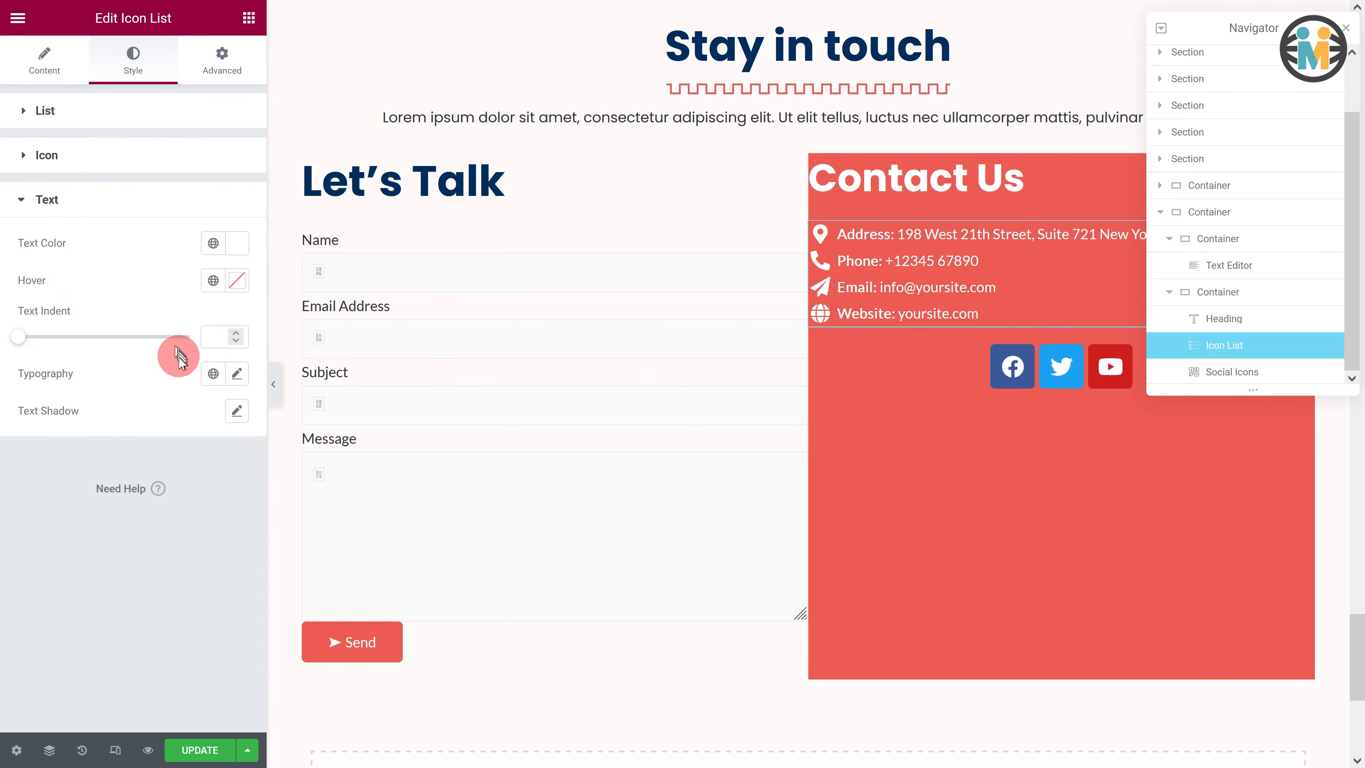
# Set the icon list's text typography to Poppins at 1 EM and the space between its items to 20
pyautogui.click(236, 373)
pyautogui.click(186, 458)
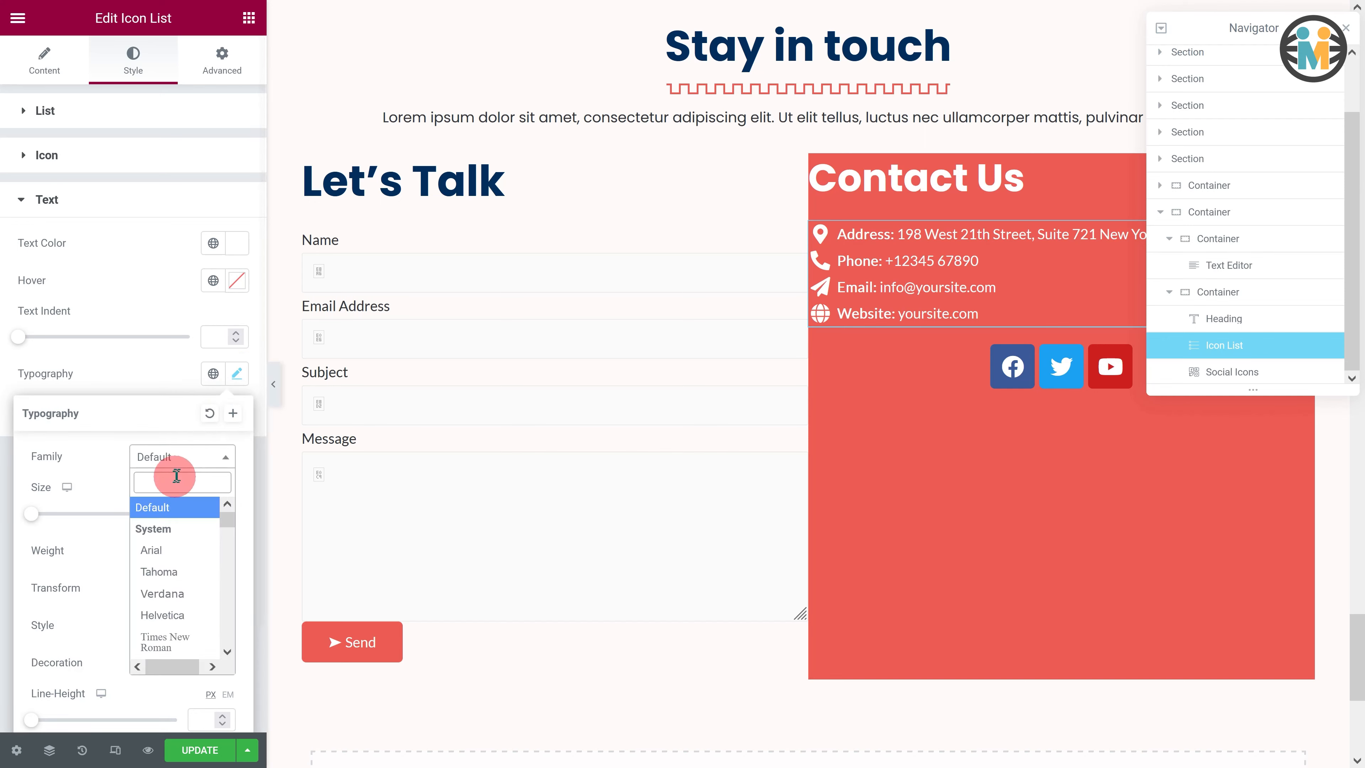
pyautogui.write('poppins')
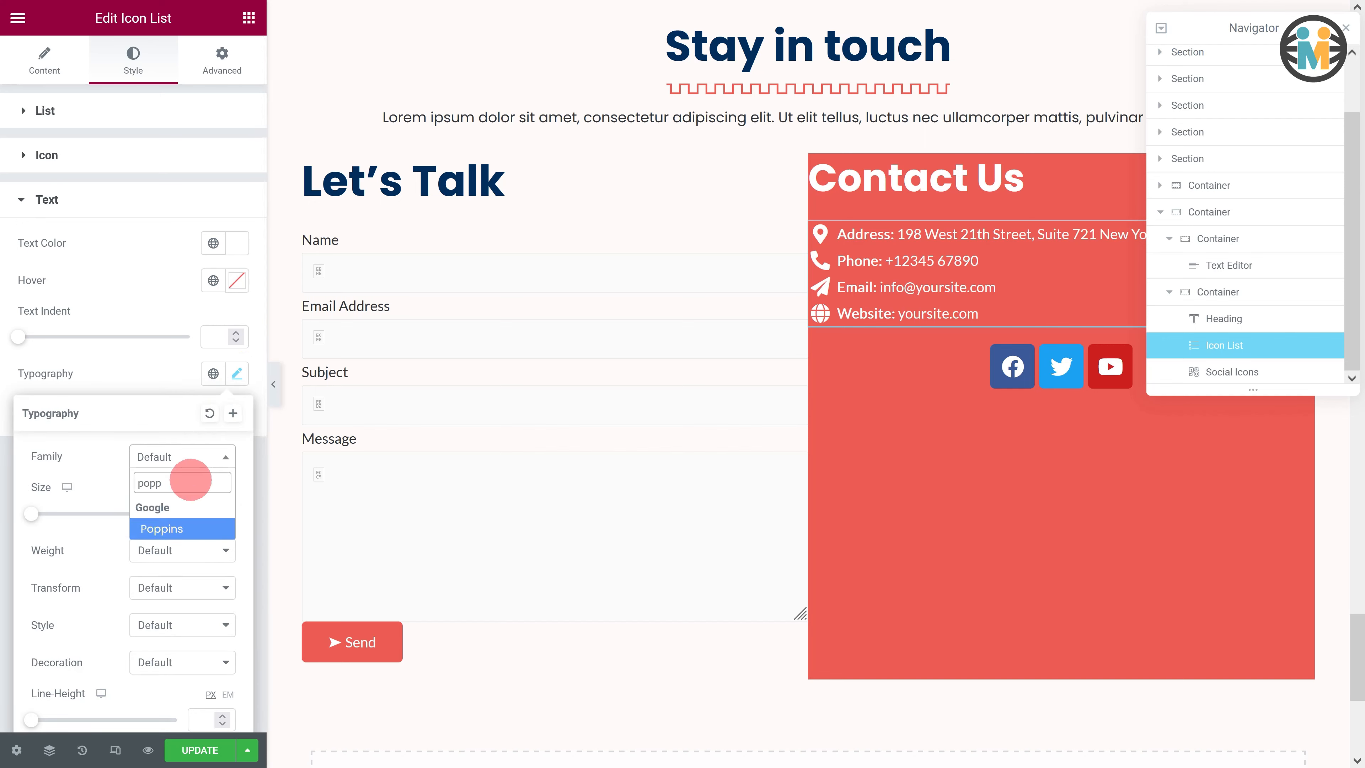
pyautogui.press('Return')
pyautogui.click(187, 488)
pyautogui.click(197, 507)
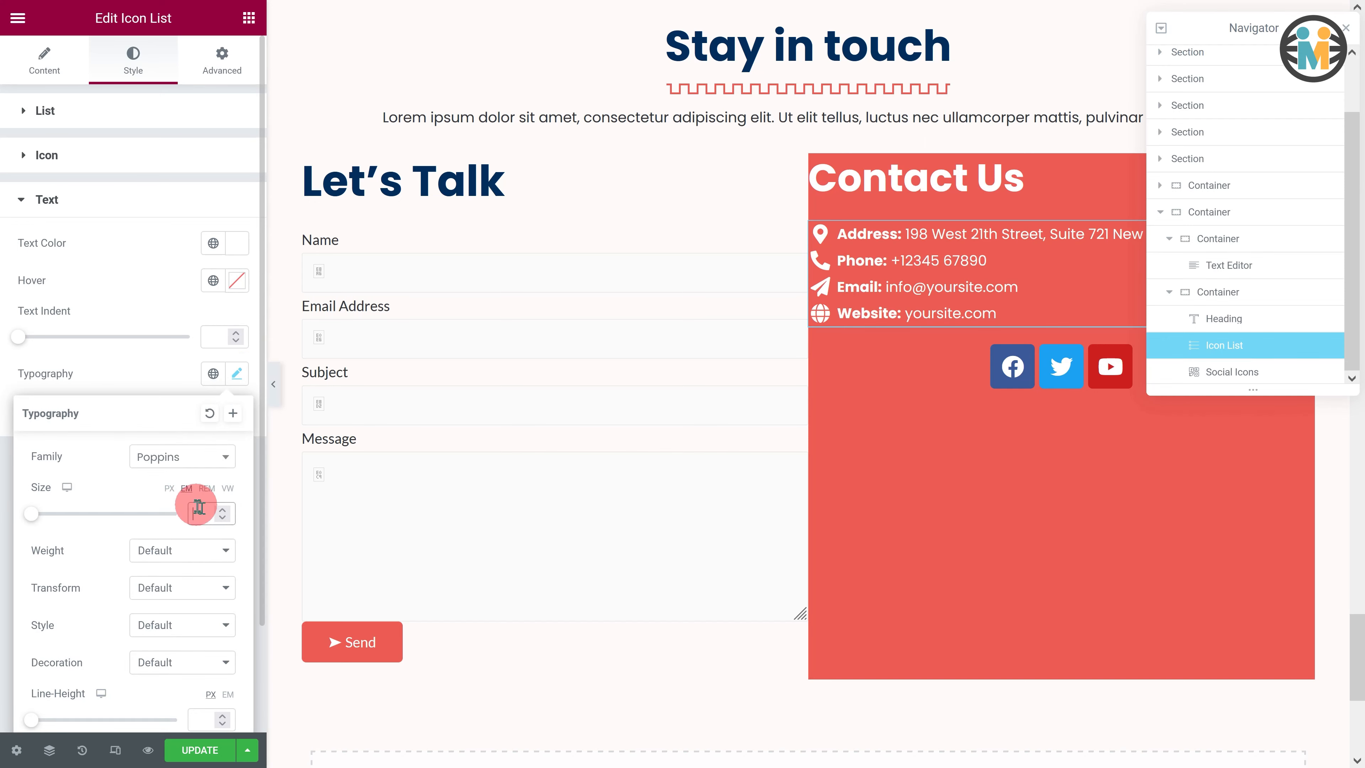
pyautogui.write('1')
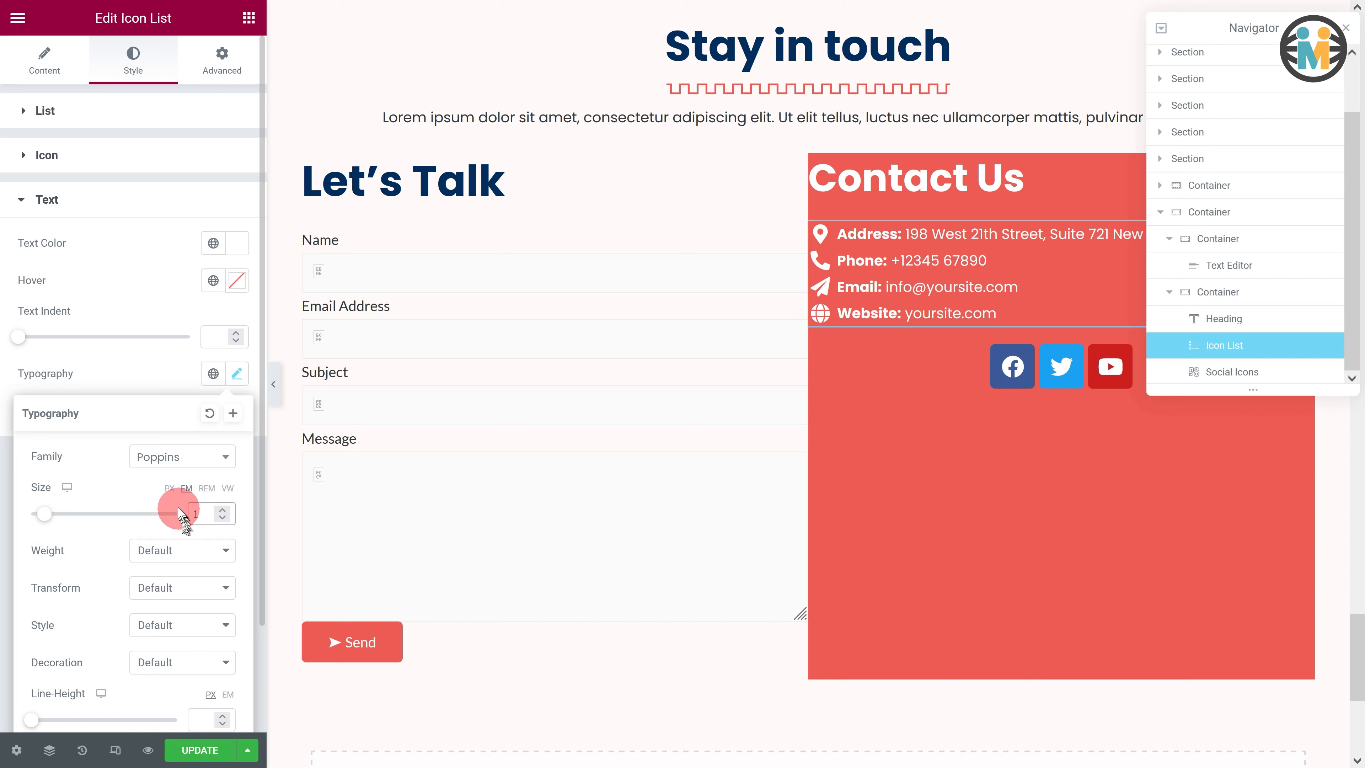
pyautogui.click(95, 373)
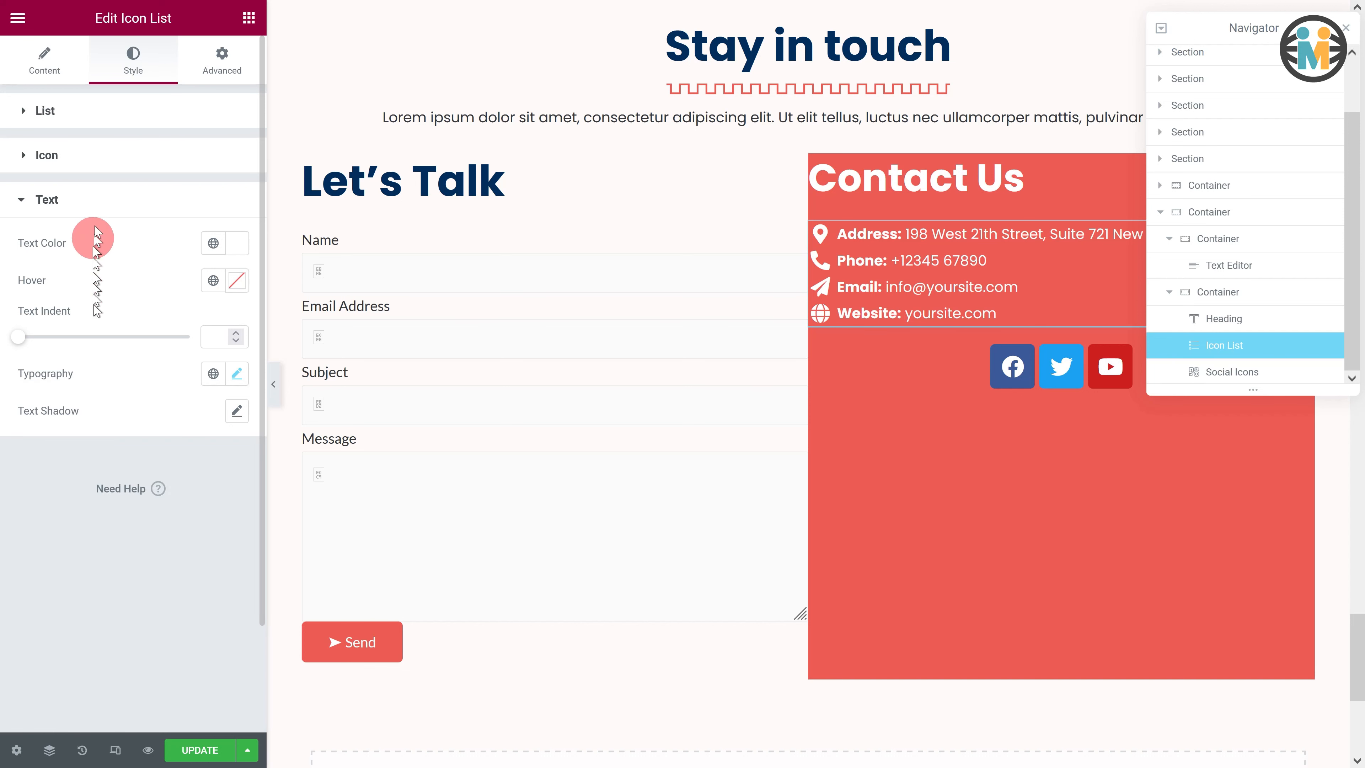
pyautogui.click(90, 112)
pyautogui.click(233, 170)
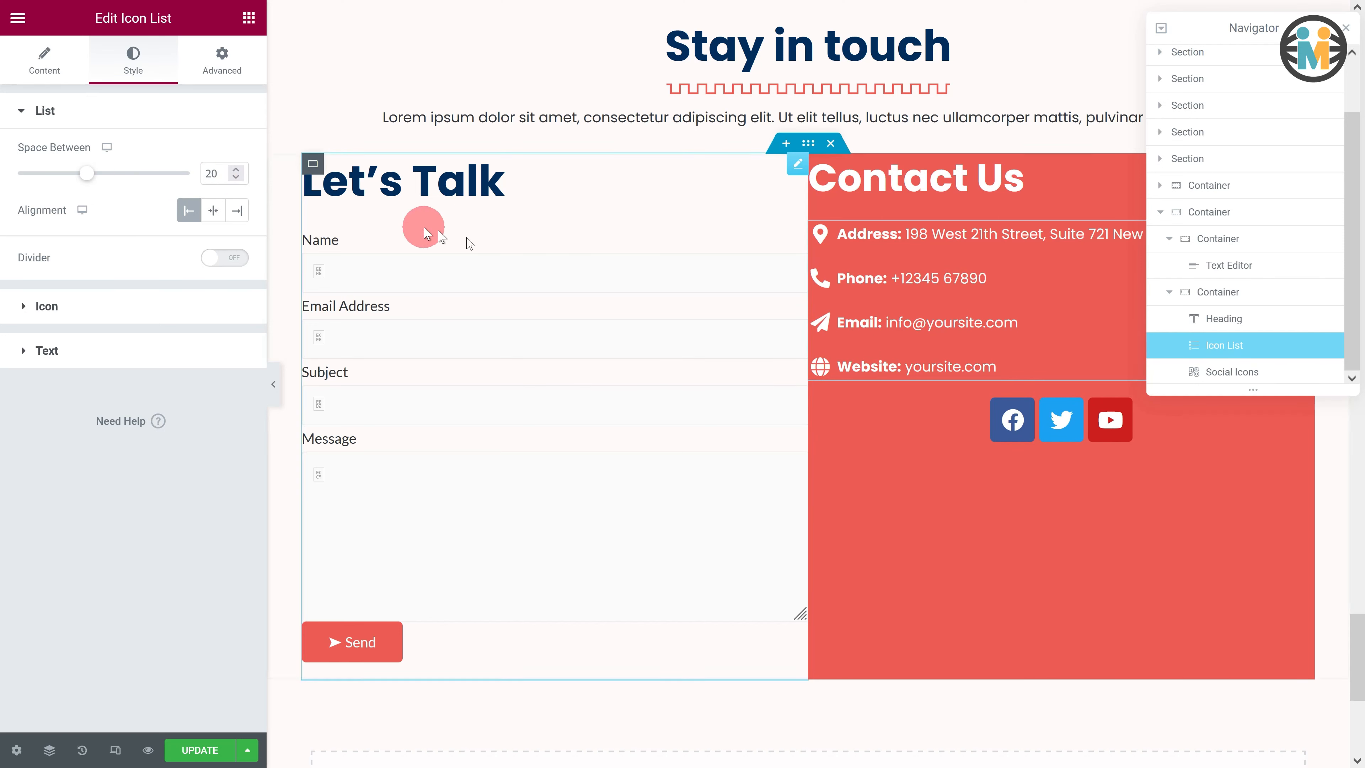
# Duplicate the Youtube item in the Social Icons widget and change the copy's icon to Instagram, found by searching for "ins"
pyautogui.click(1236, 372)
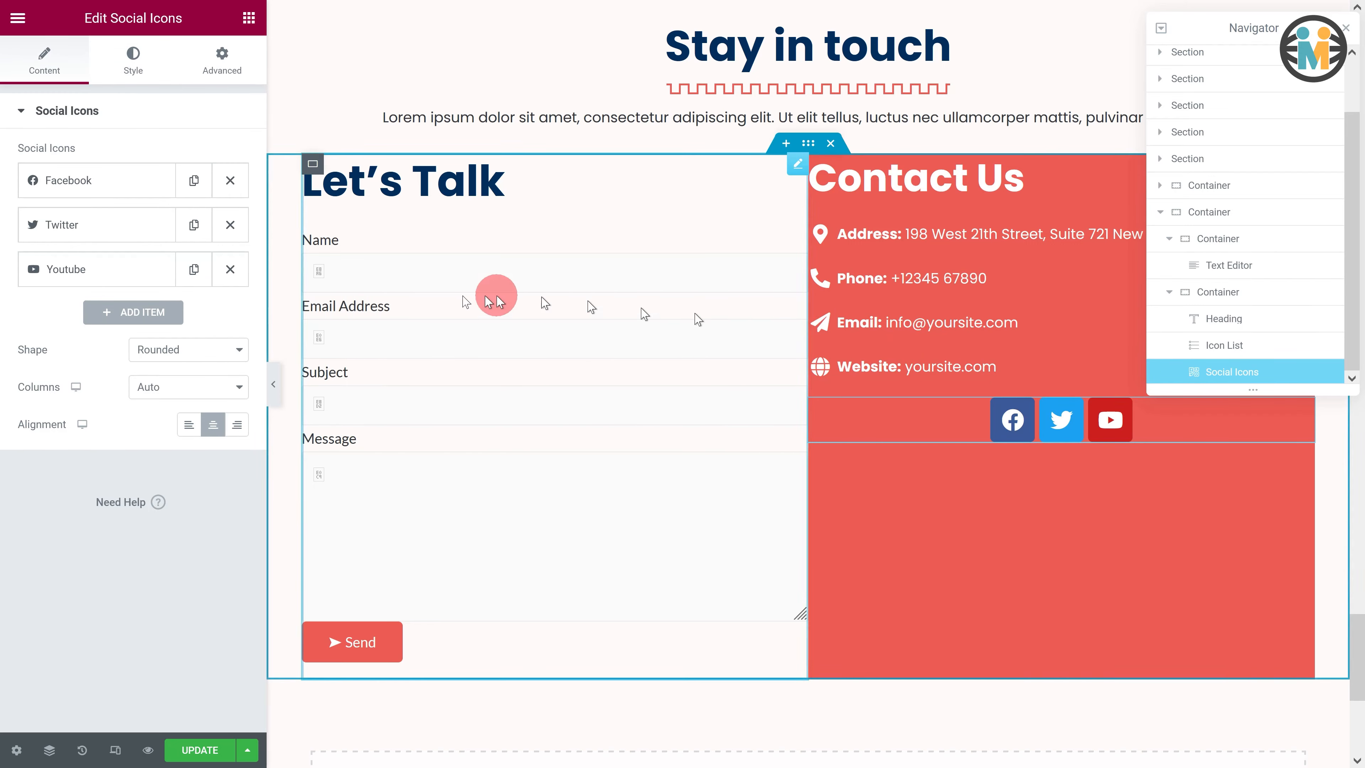
pyautogui.click(194, 268)
pyautogui.click(100, 316)
pyautogui.click(113, 397)
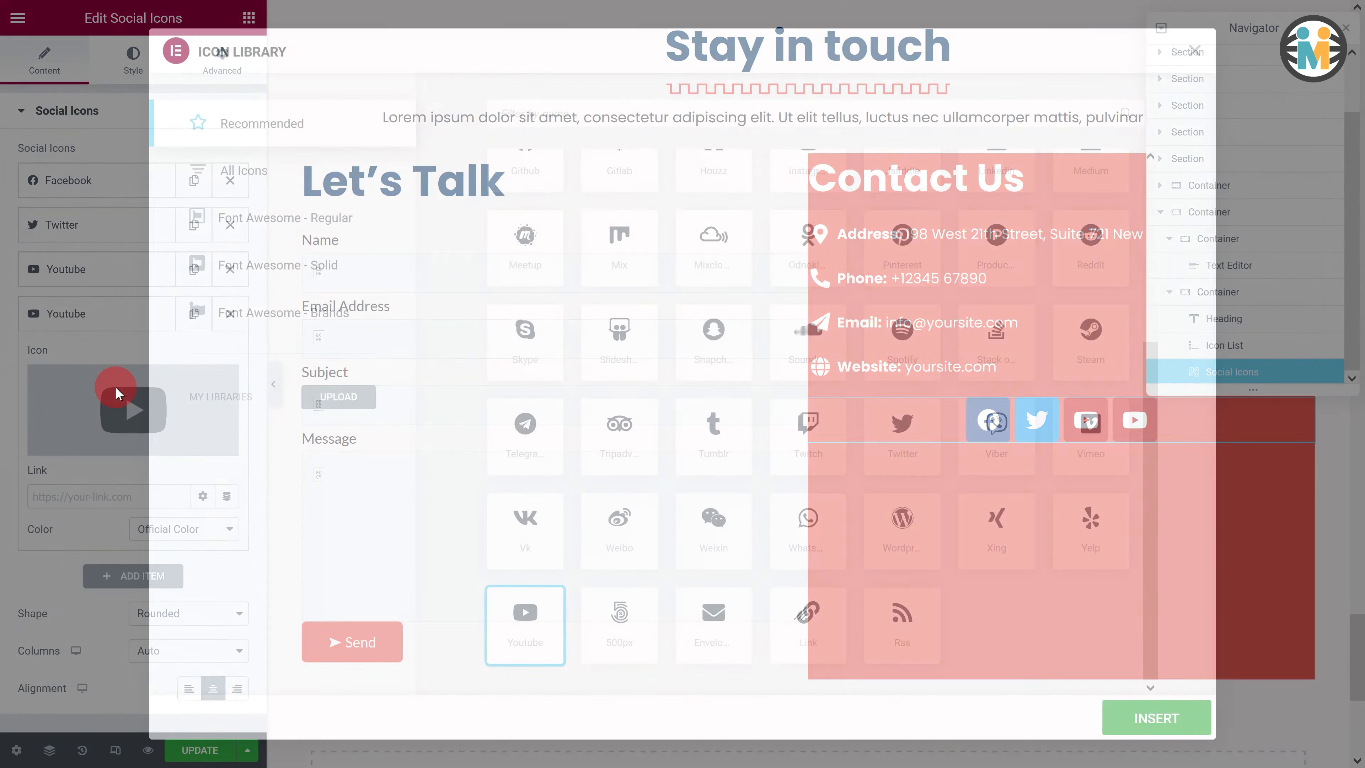
pyautogui.click(618, 115)
pyautogui.write('ins')
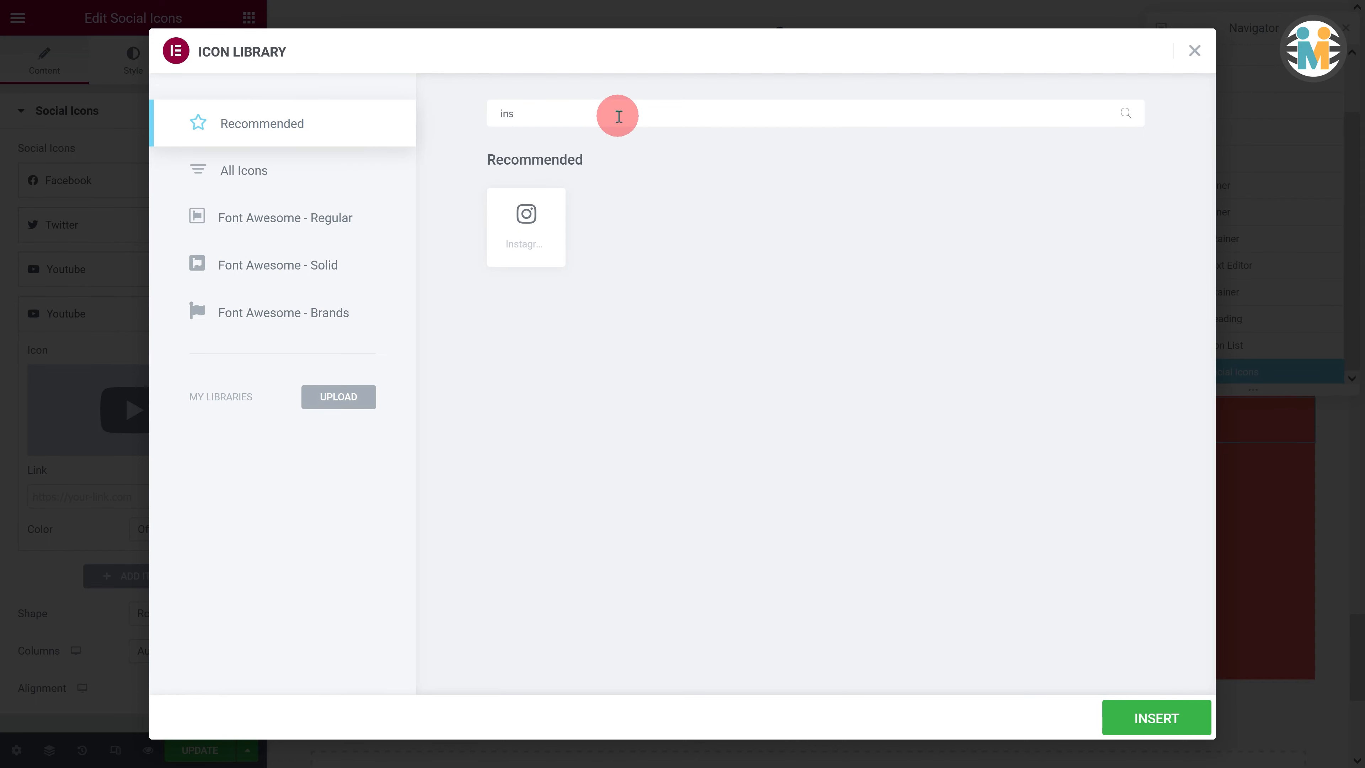
pyautogui.click(529, 226)
pyautogui.click(1179, 715)
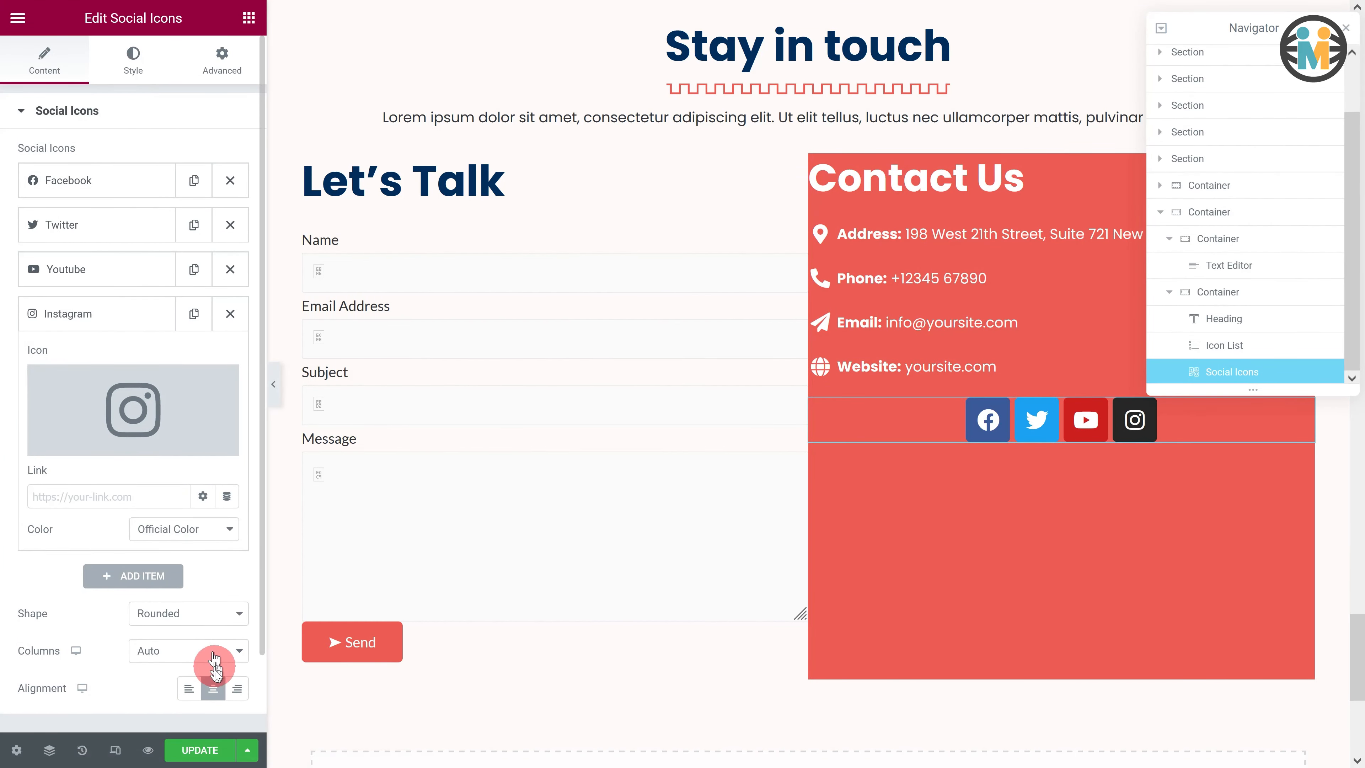
# Left-align the social icons and give them custom colors: primary sampled from the red panel background, secondary white
pyautogui.click(189, 688)
pyautogui.click(141, 67)
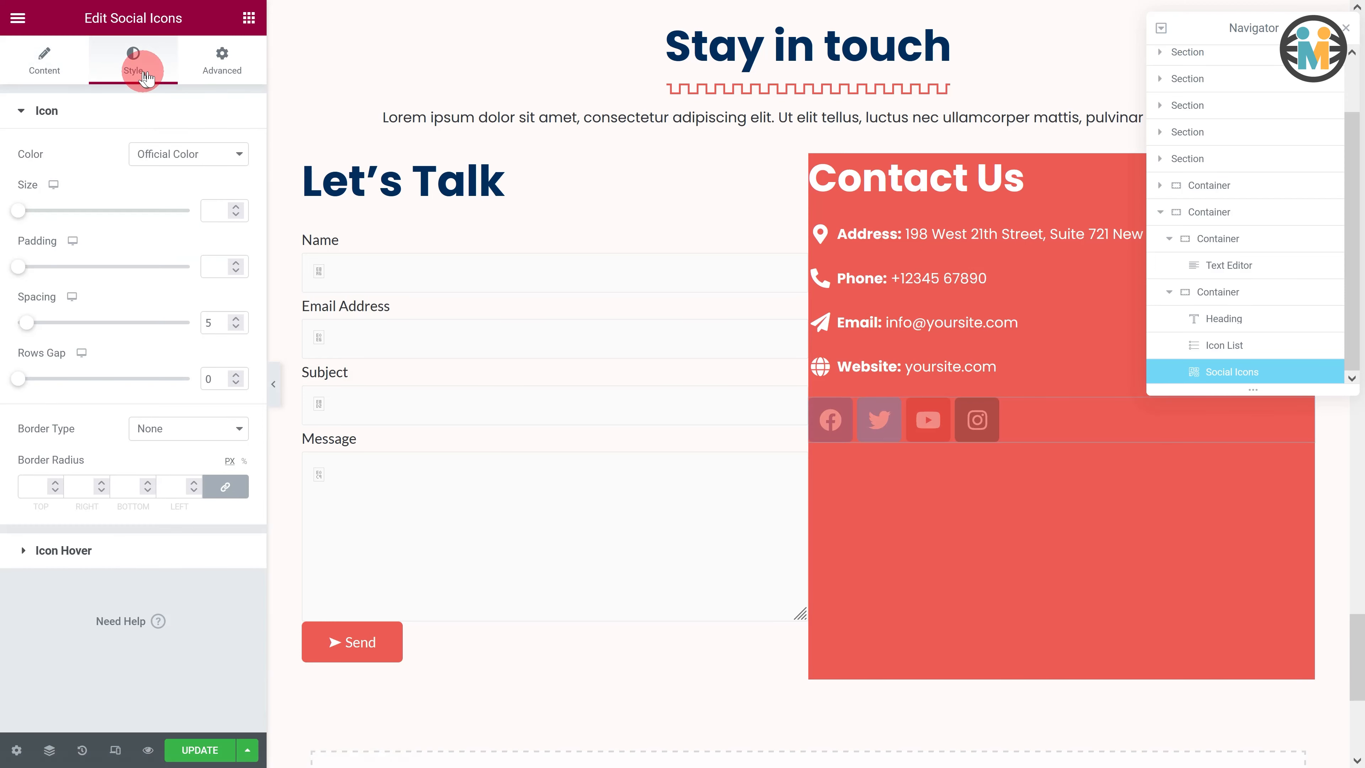
pyautogui.click(159, 152)
pyautogui.click(160, 198)
pyautogui.click(237, 191)
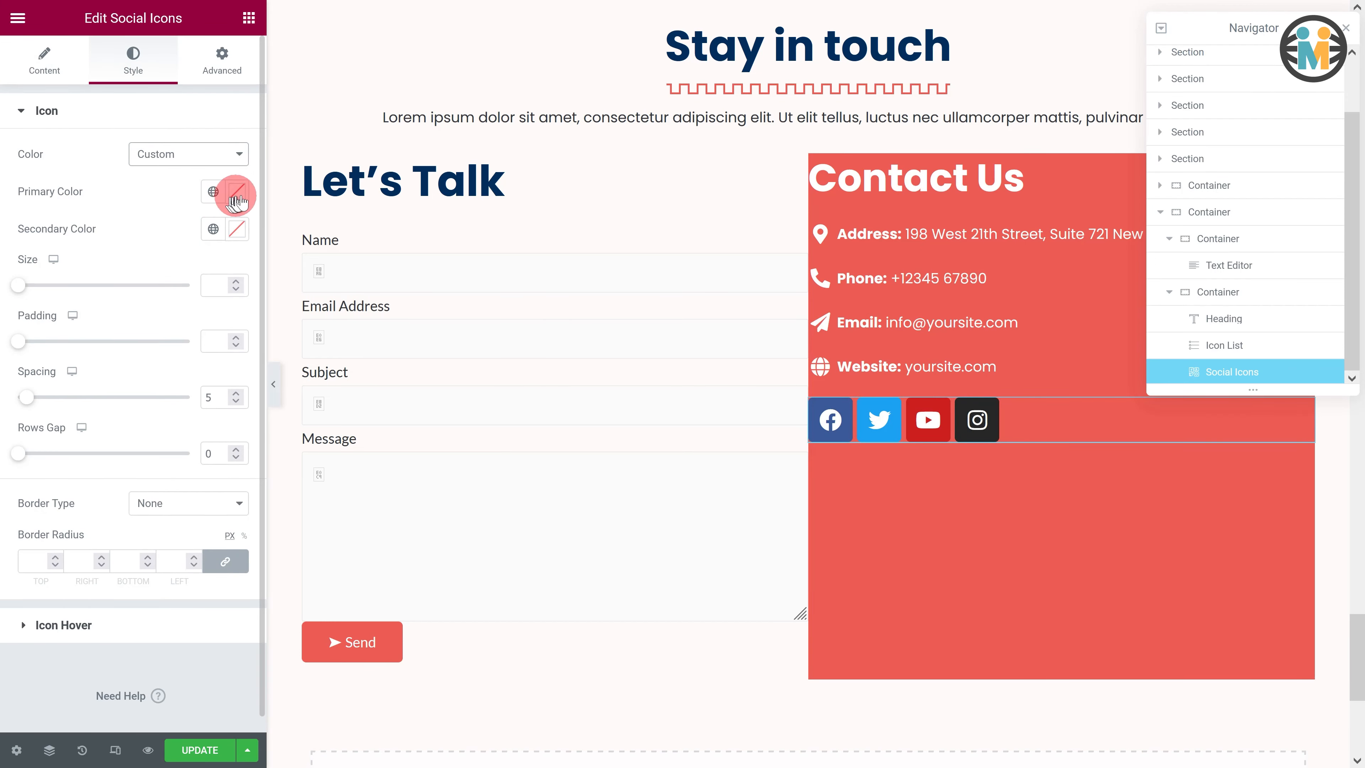
pyautogui.click(234, 224)
pyautogui.click(608, 239)
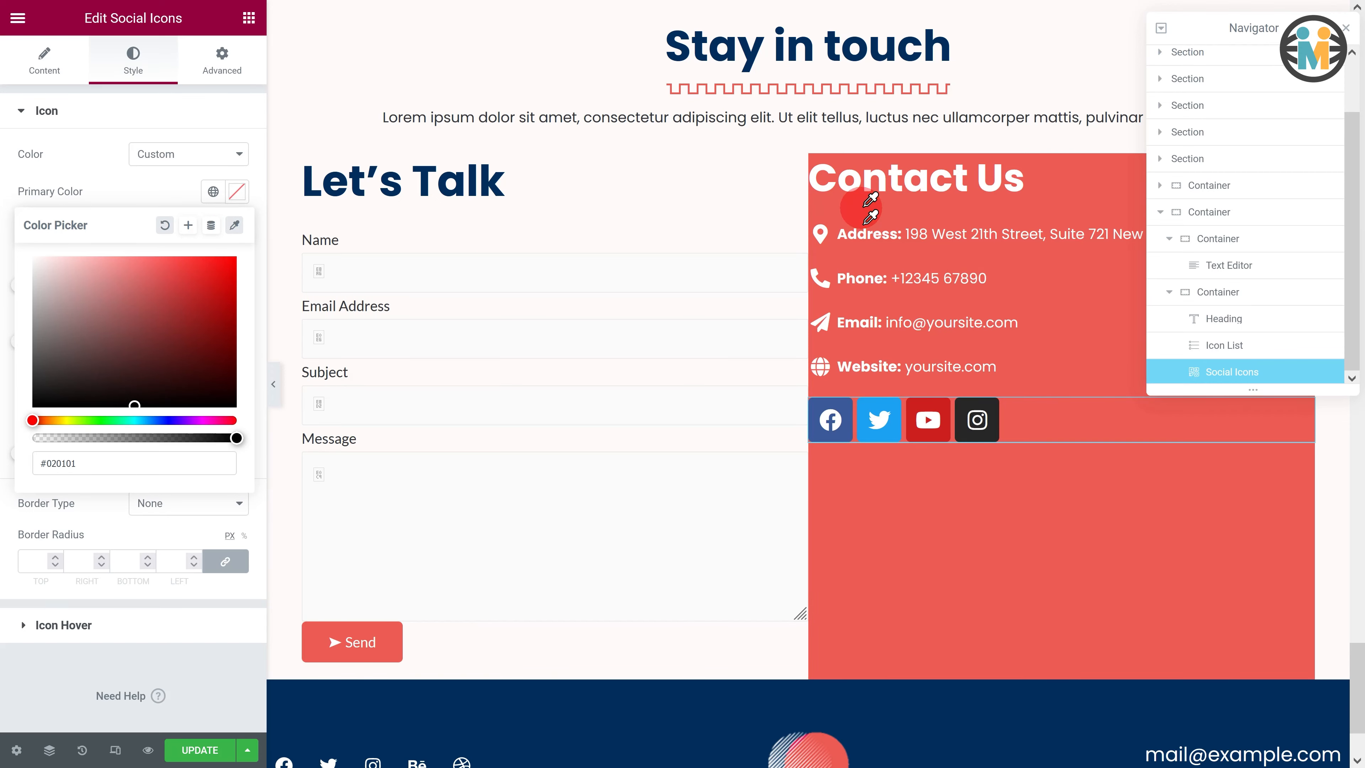
pyautogui.click(881, 212)
pyautogui.click(183, 191)
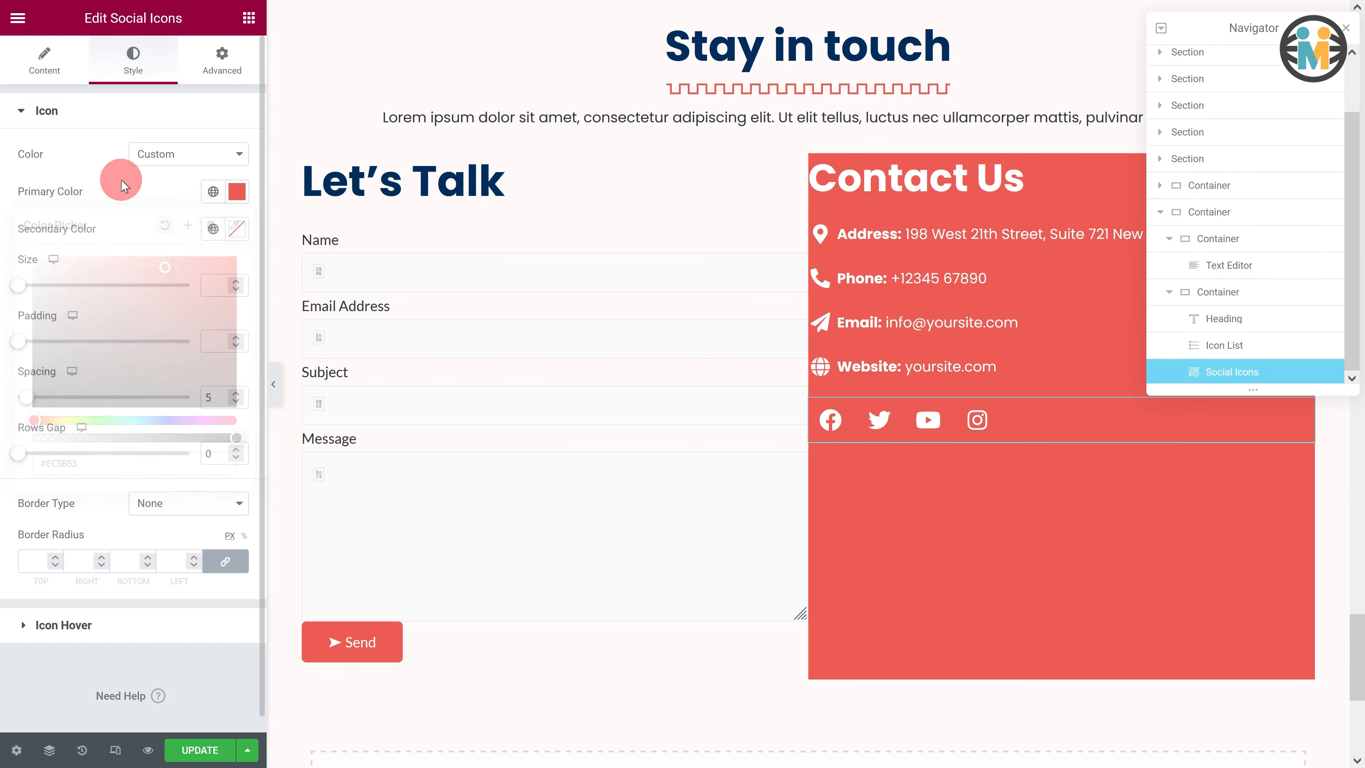
pyautogui.click(236, 229)
pyautogui.click(93, 218)
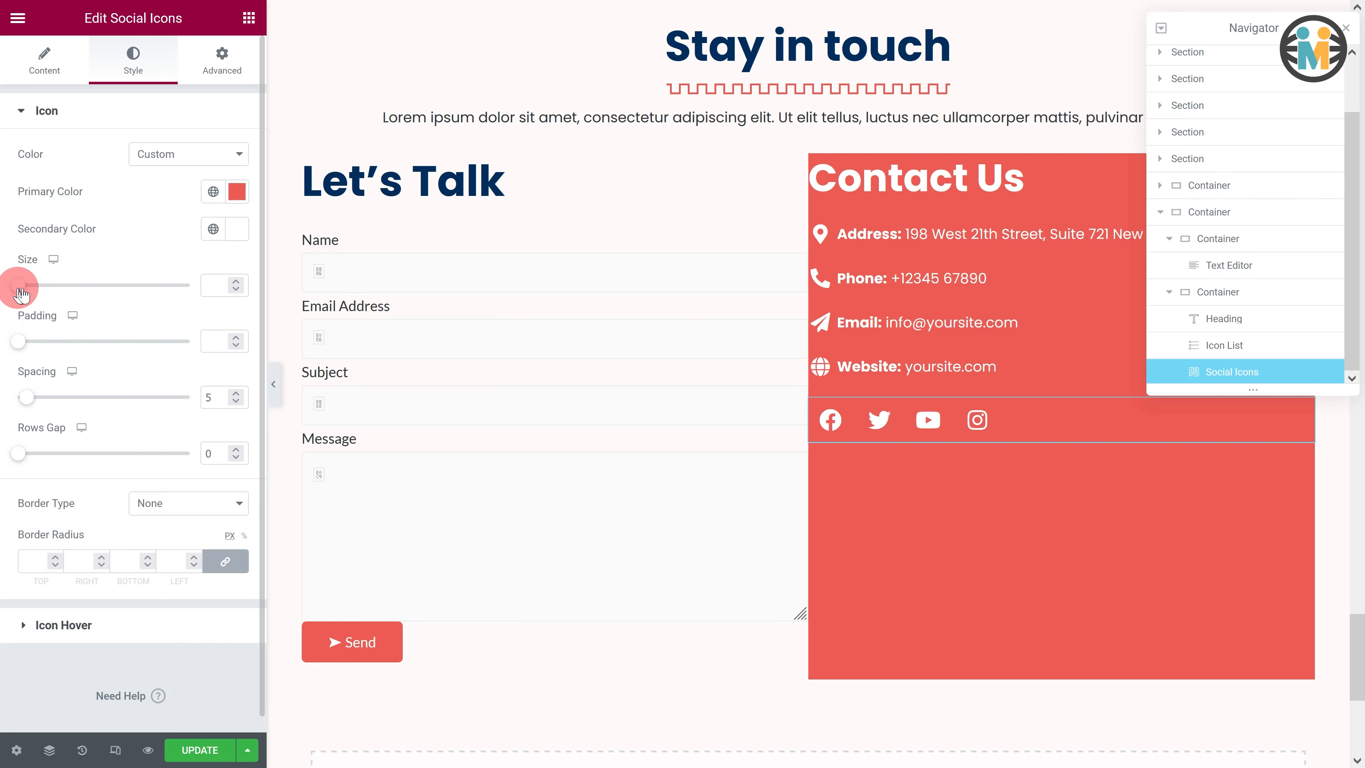
# Set the social icons' size to 23 and their spacing to 34
pyautogui.moveTo(18, 285); pyautogui.dragTo(34, 295)
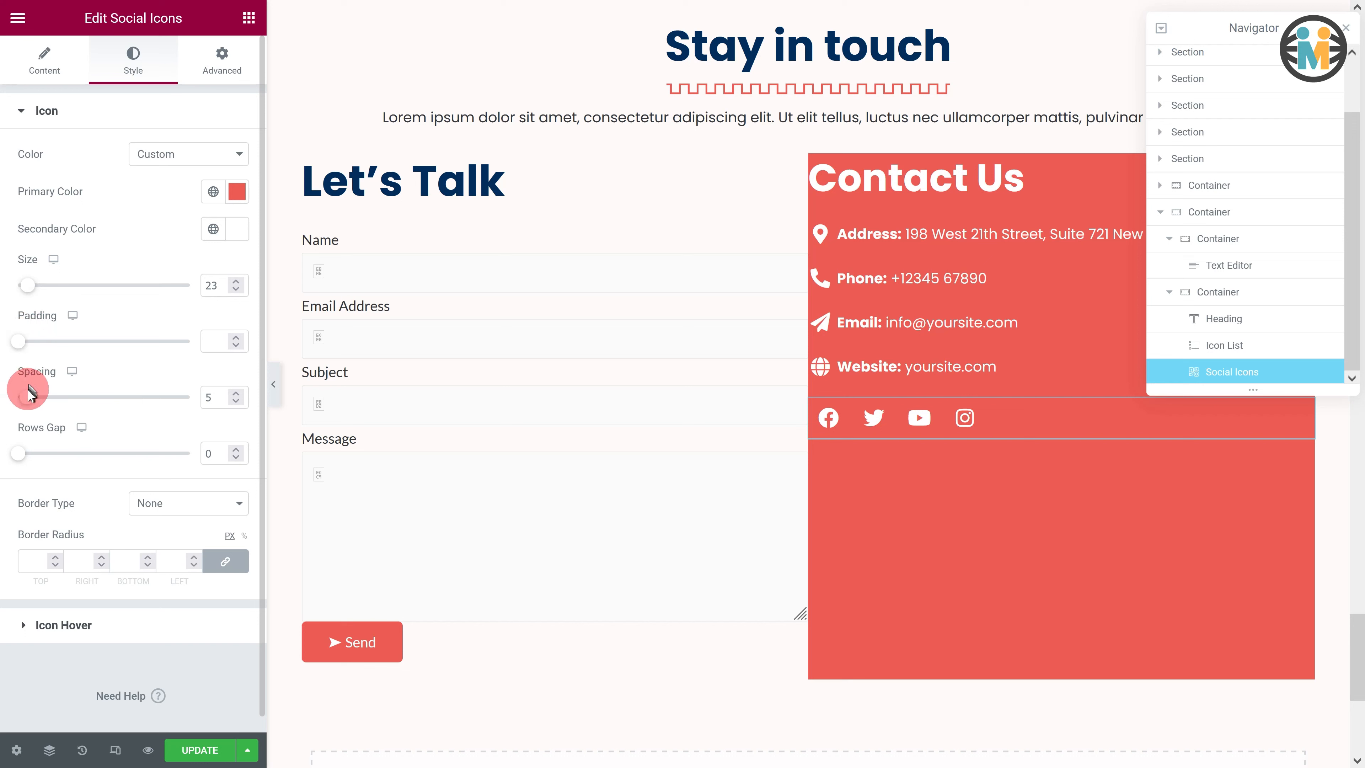
pyautogui.moveTo(26, 396); pyautogui.dragTo(68, 407)
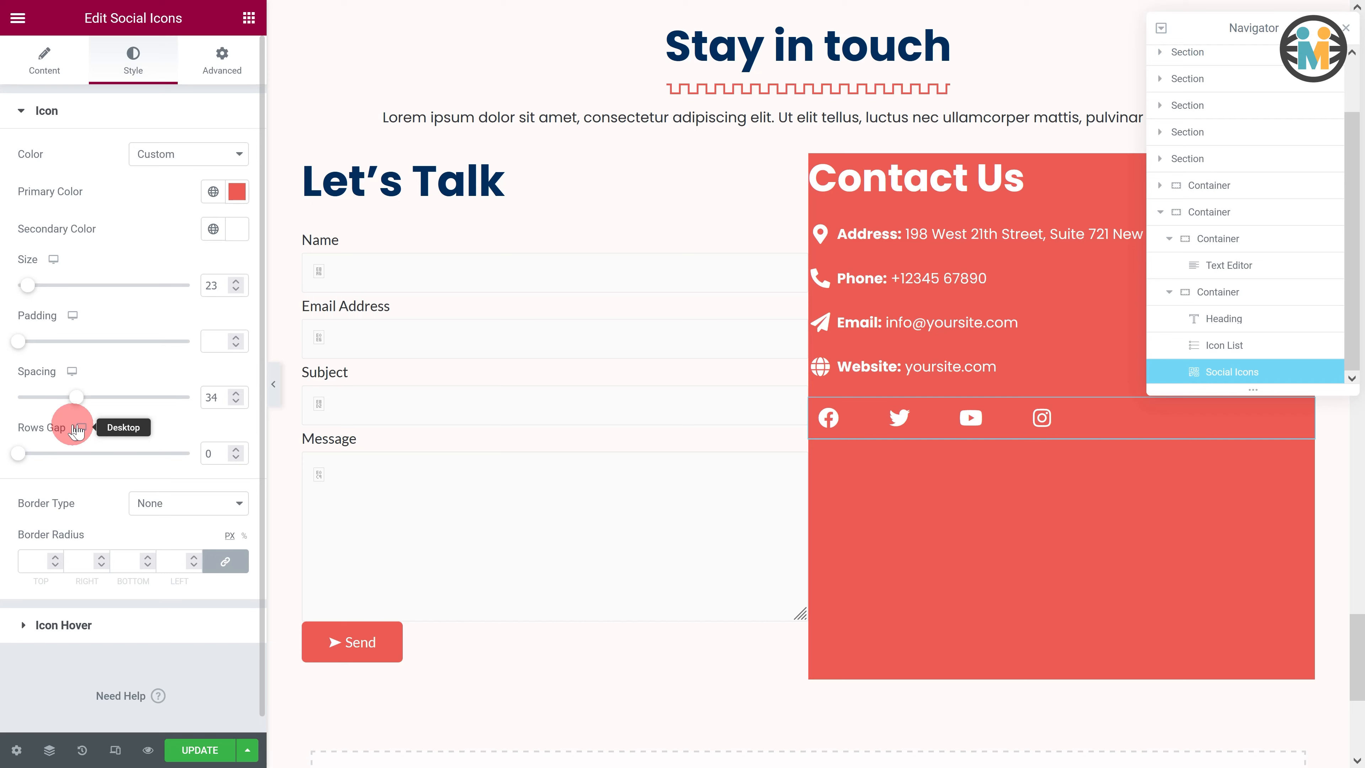
# Lay out the Contact Us container's items in a column, aligned to the start with content justified to the center
pyautogui.click(1214, 293)
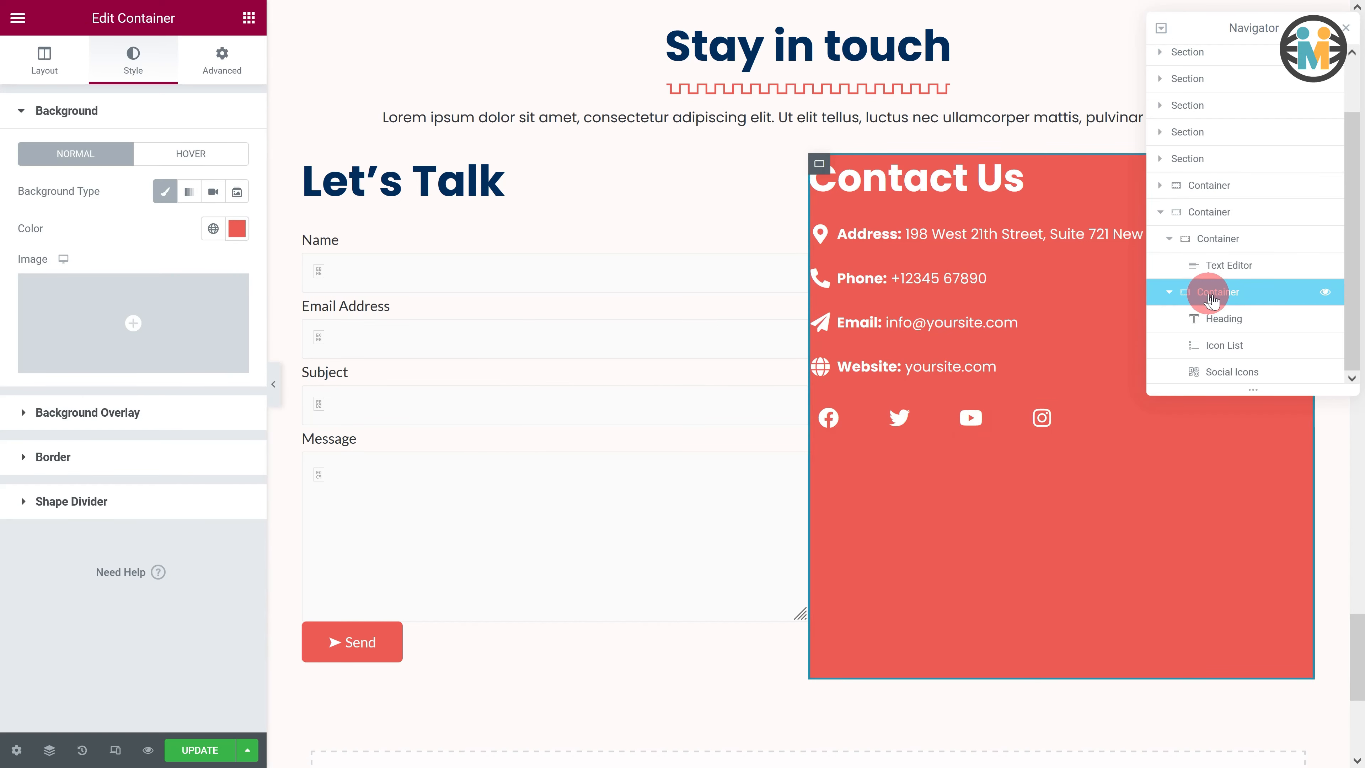
pyautogui.click(53, 72)
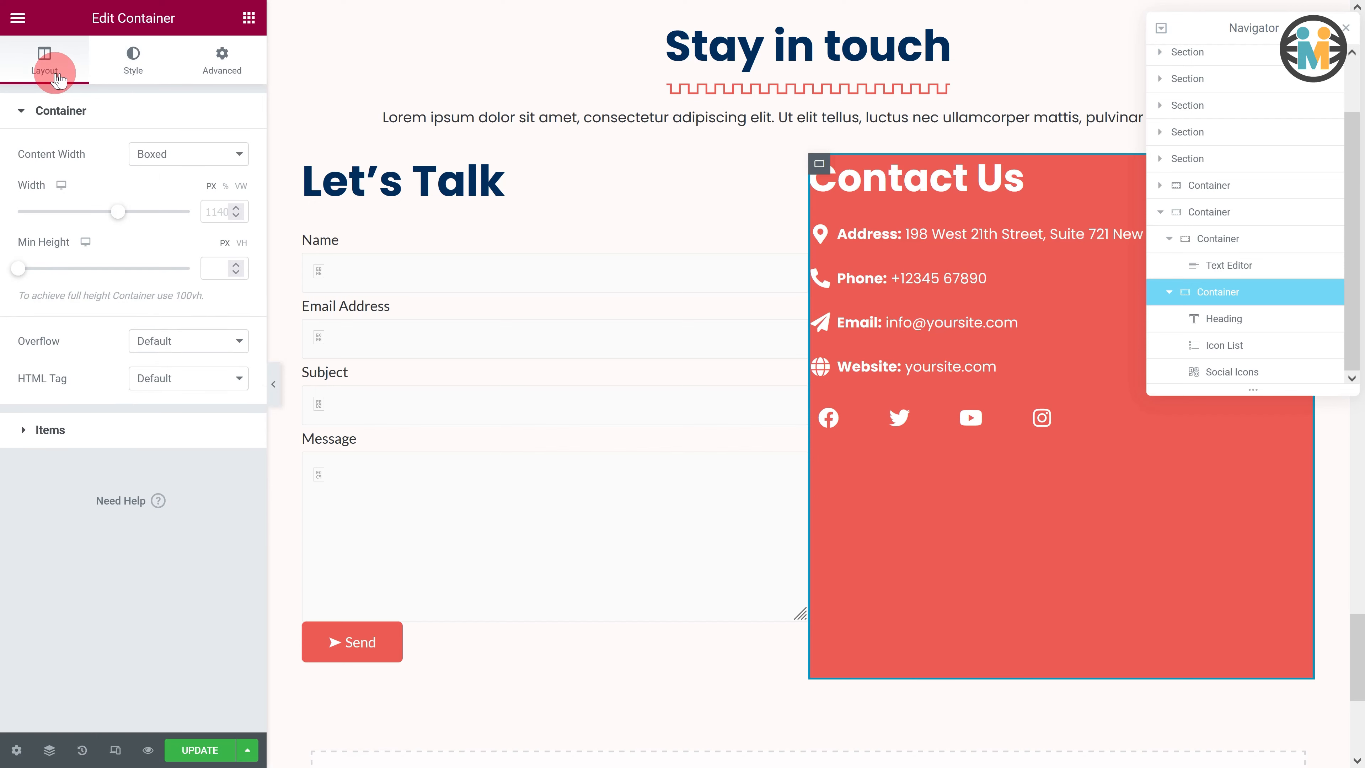
pyautogui.click(47, 425)
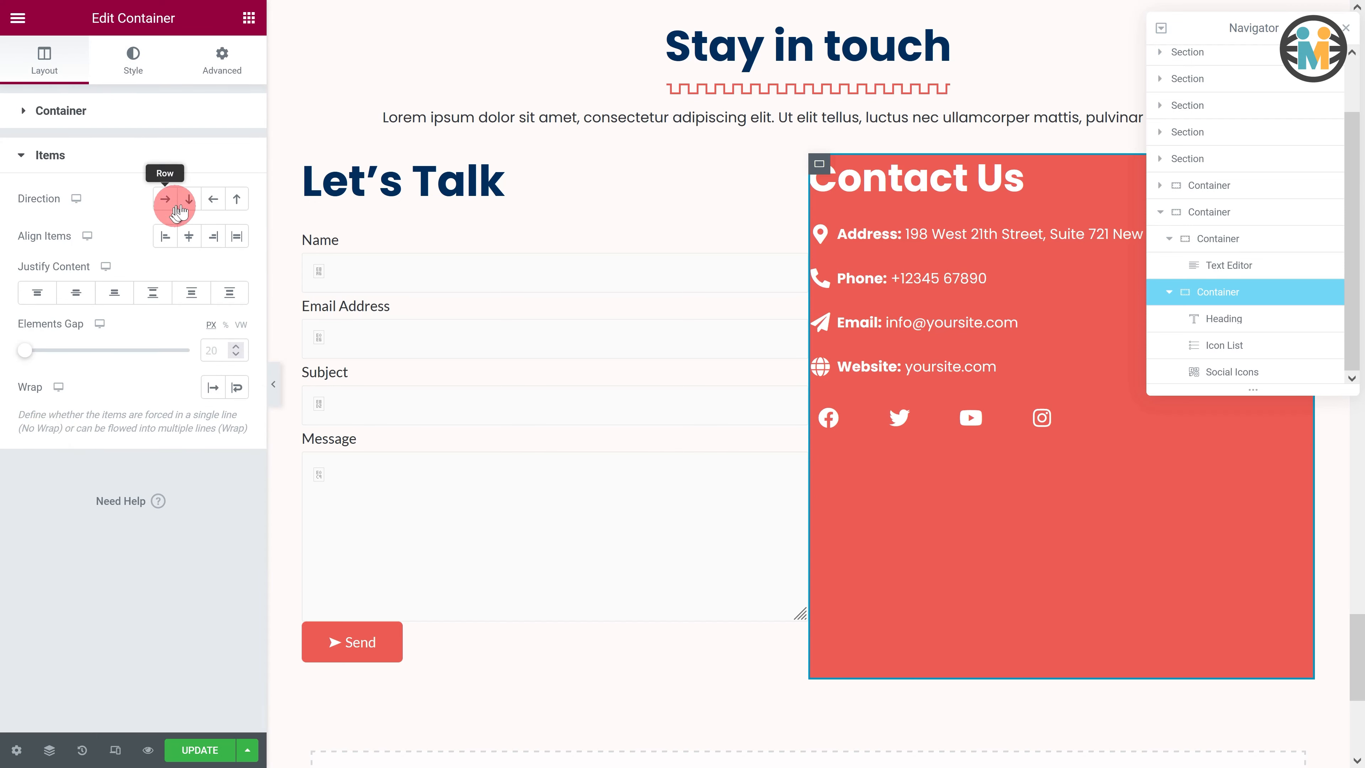
pyautogui.click(182, 205)
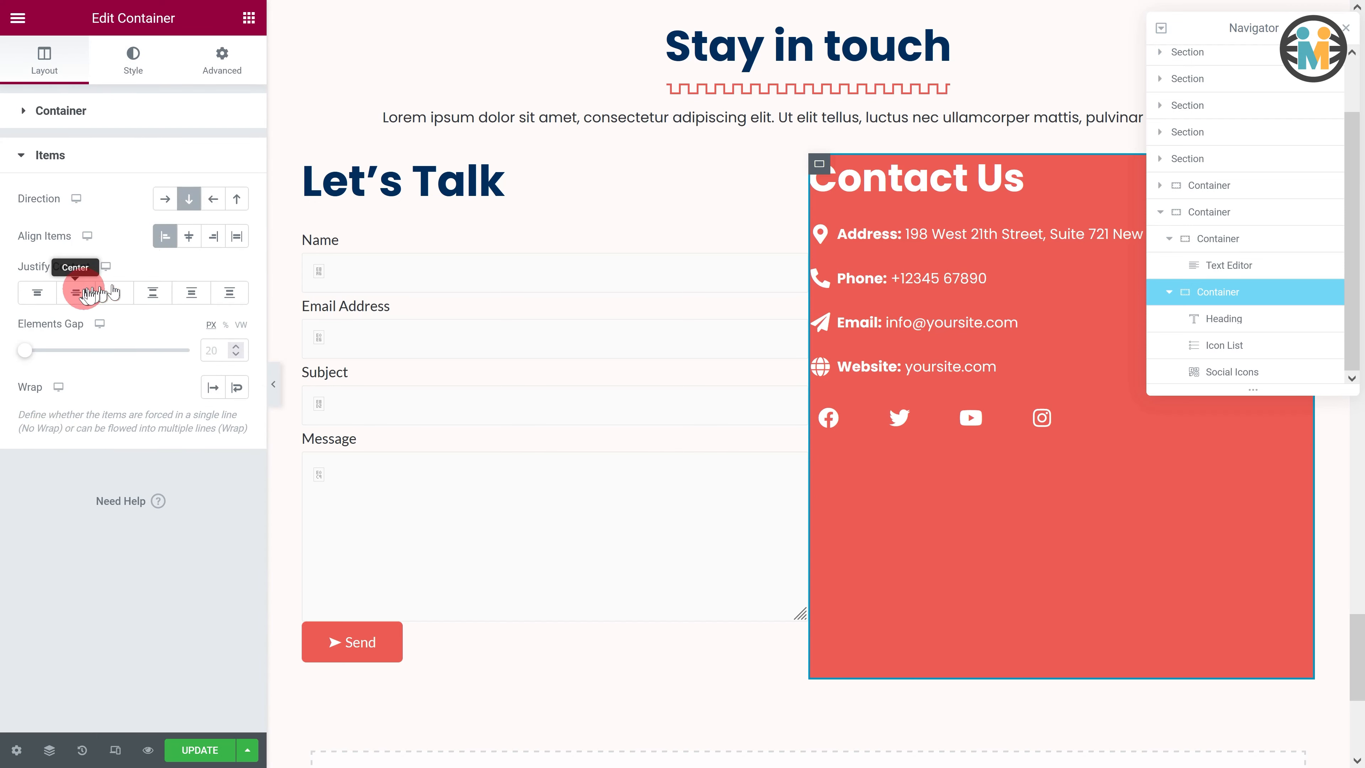
pyautogui.click(78, 293)
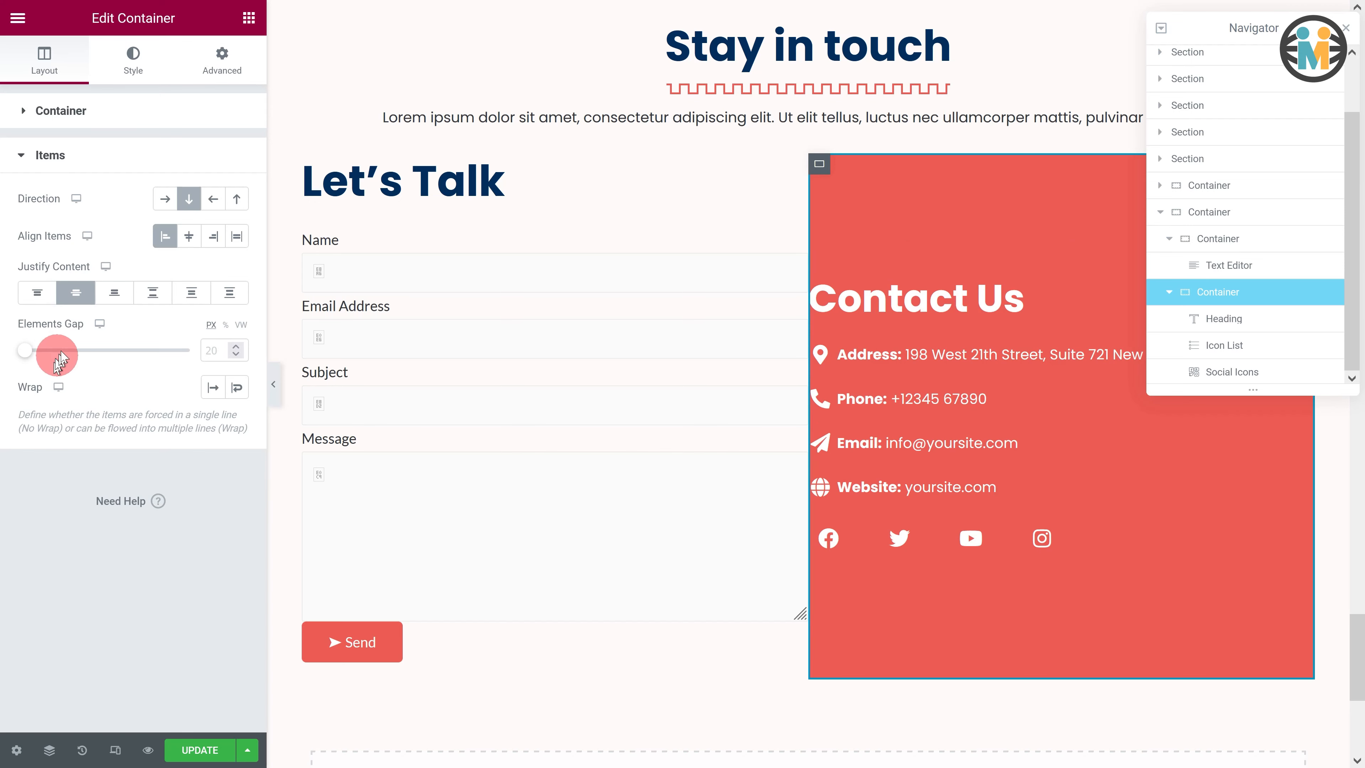
# Give the Contact Us container unlinked padding of 50 px on the right and left, and update the page
pyautogui.click(222, 59)
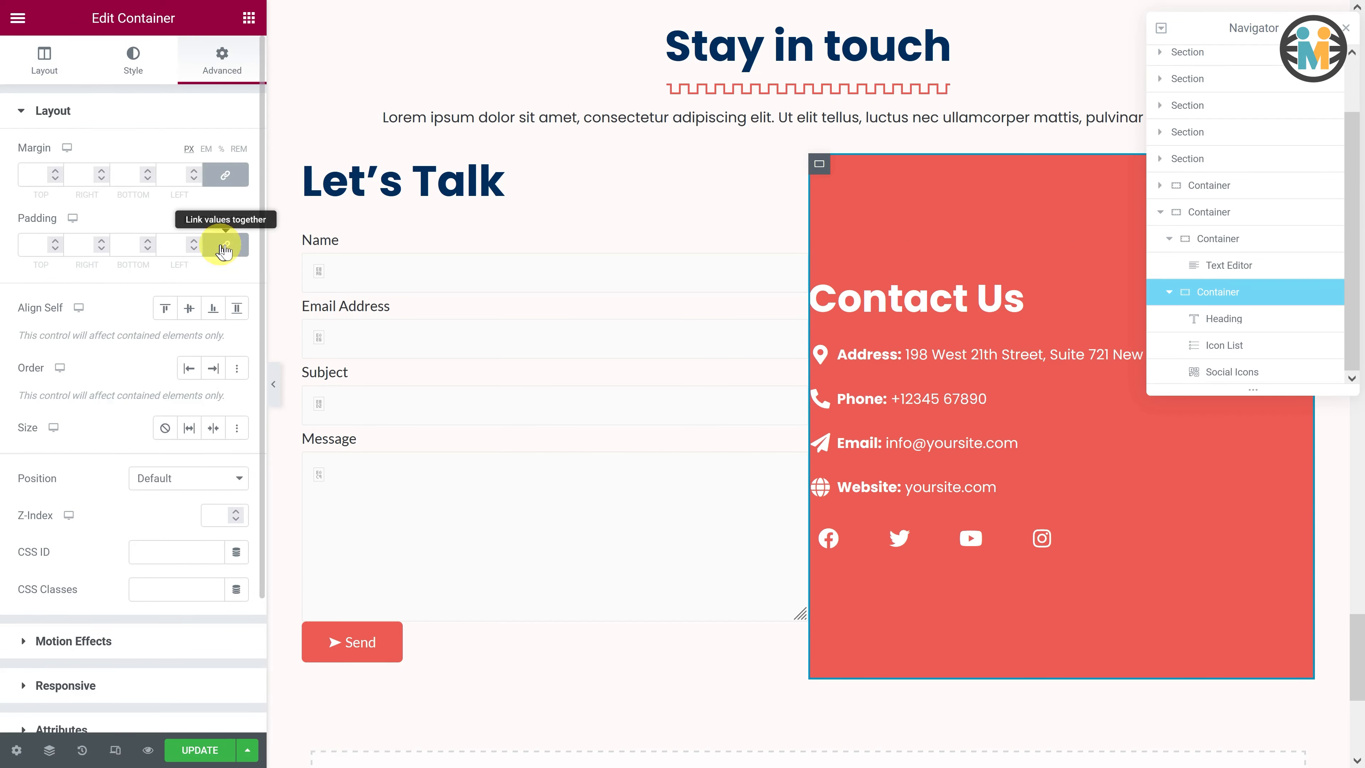
pyautogui.click(223, 246)
pyautogui.click(81, 244)
pyautogui.write('50')
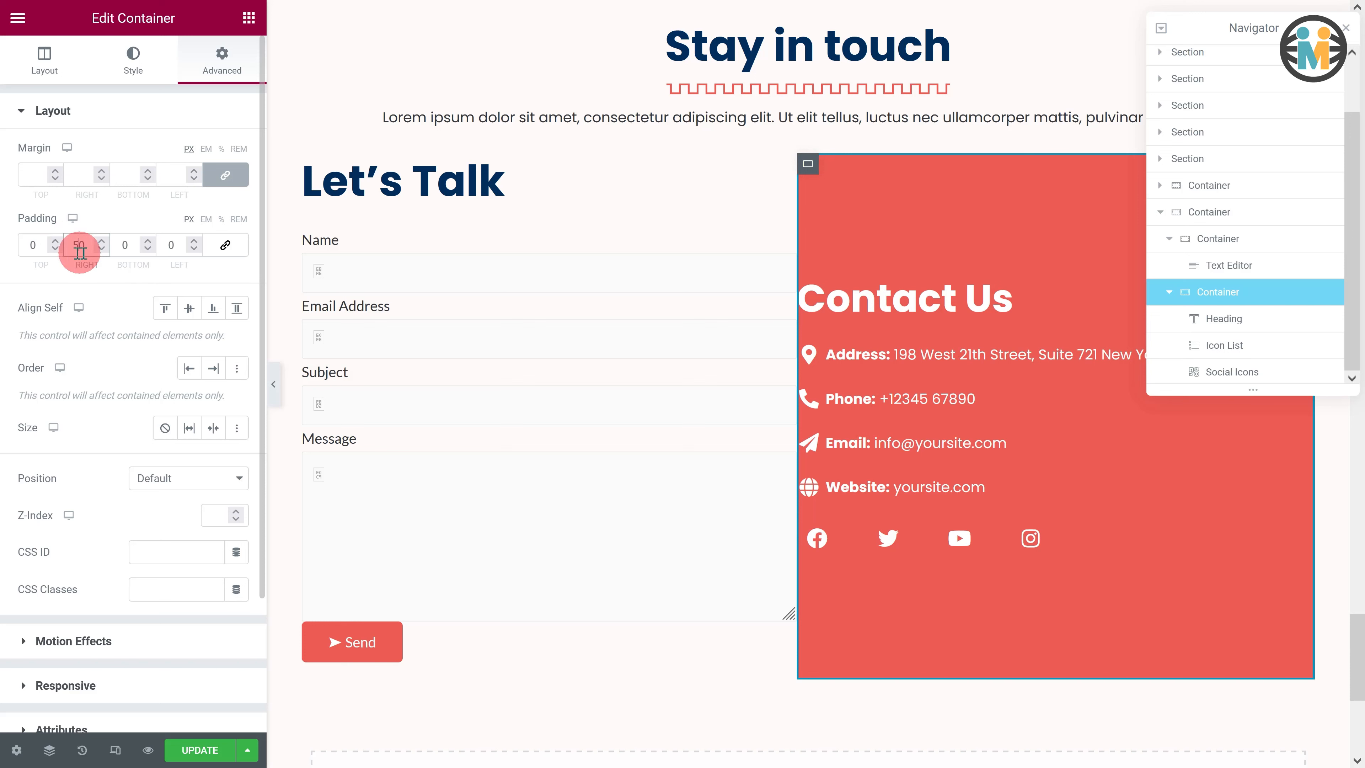
pyautogui.click(121, 249)
pyautogui.click(163, 243)
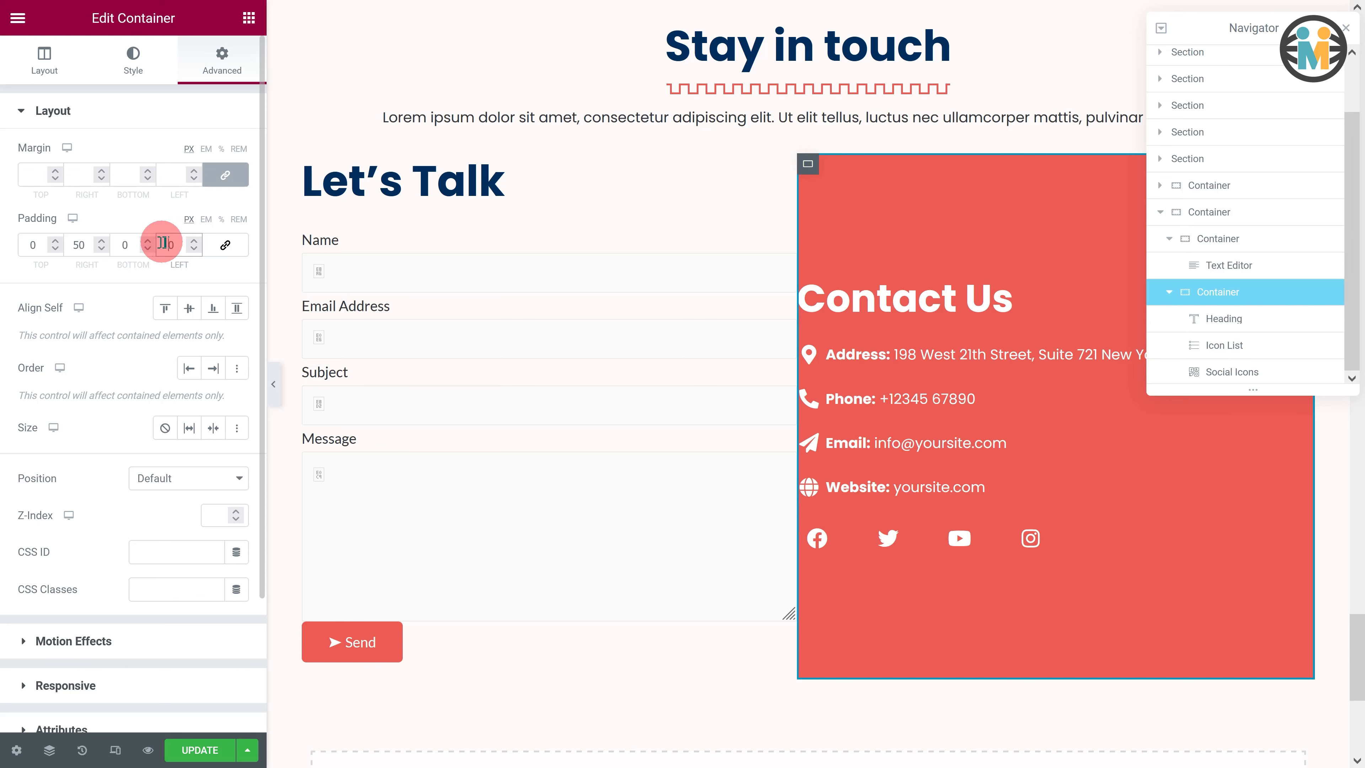
pyautogui.write('50')
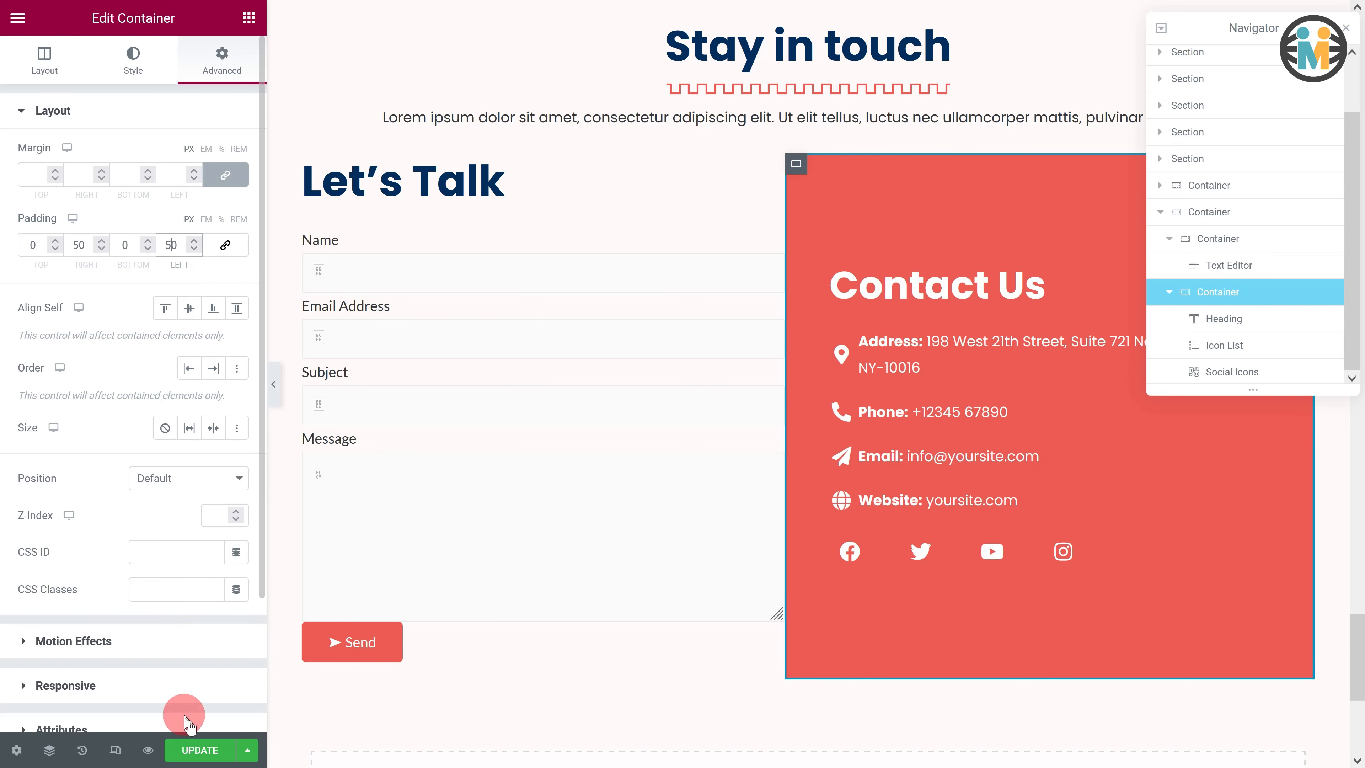
pyautogui.click(188, 748)
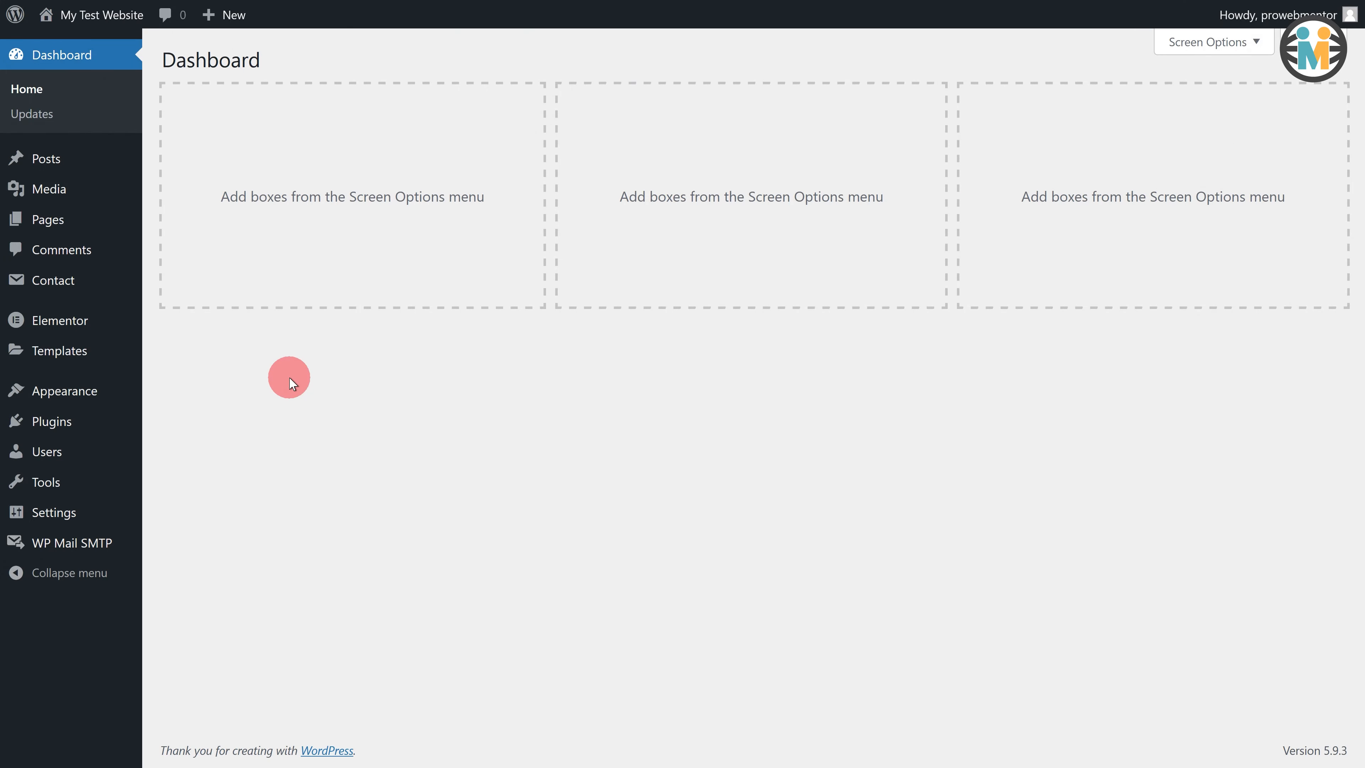
# From the WordPress dashboard, open the Additional CSS editor in the theme customizer and close its help text
pyautogui.moveTo(88, 387)
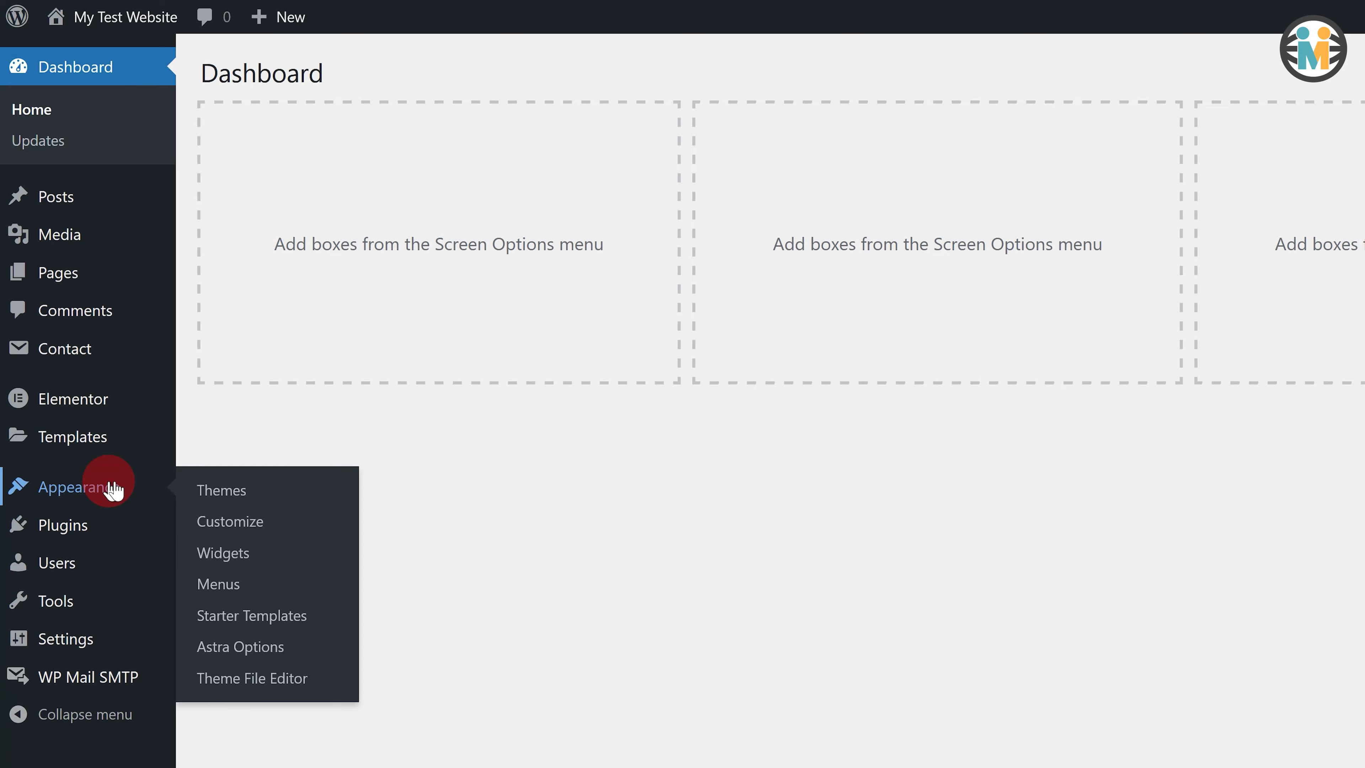
pyautogui.click(226, 521)
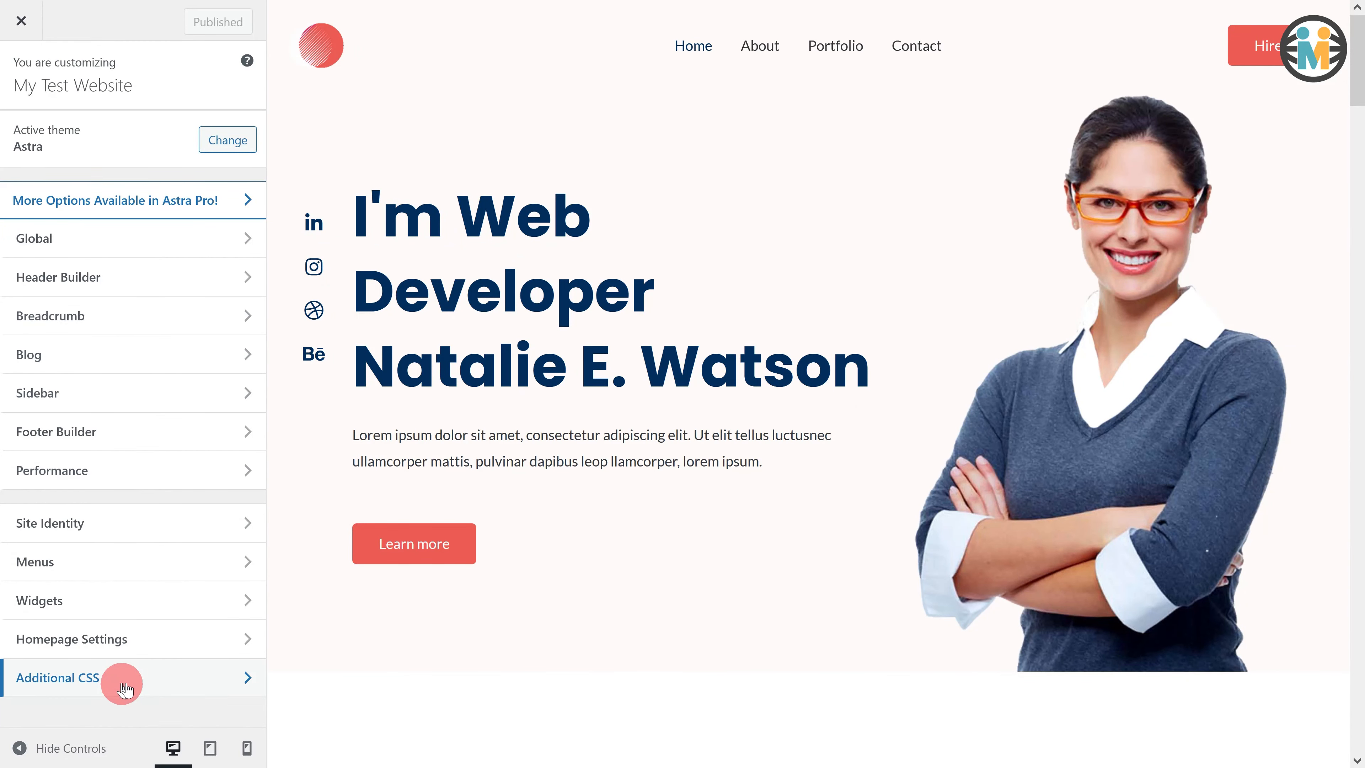
pyautogui.click(89, 684)
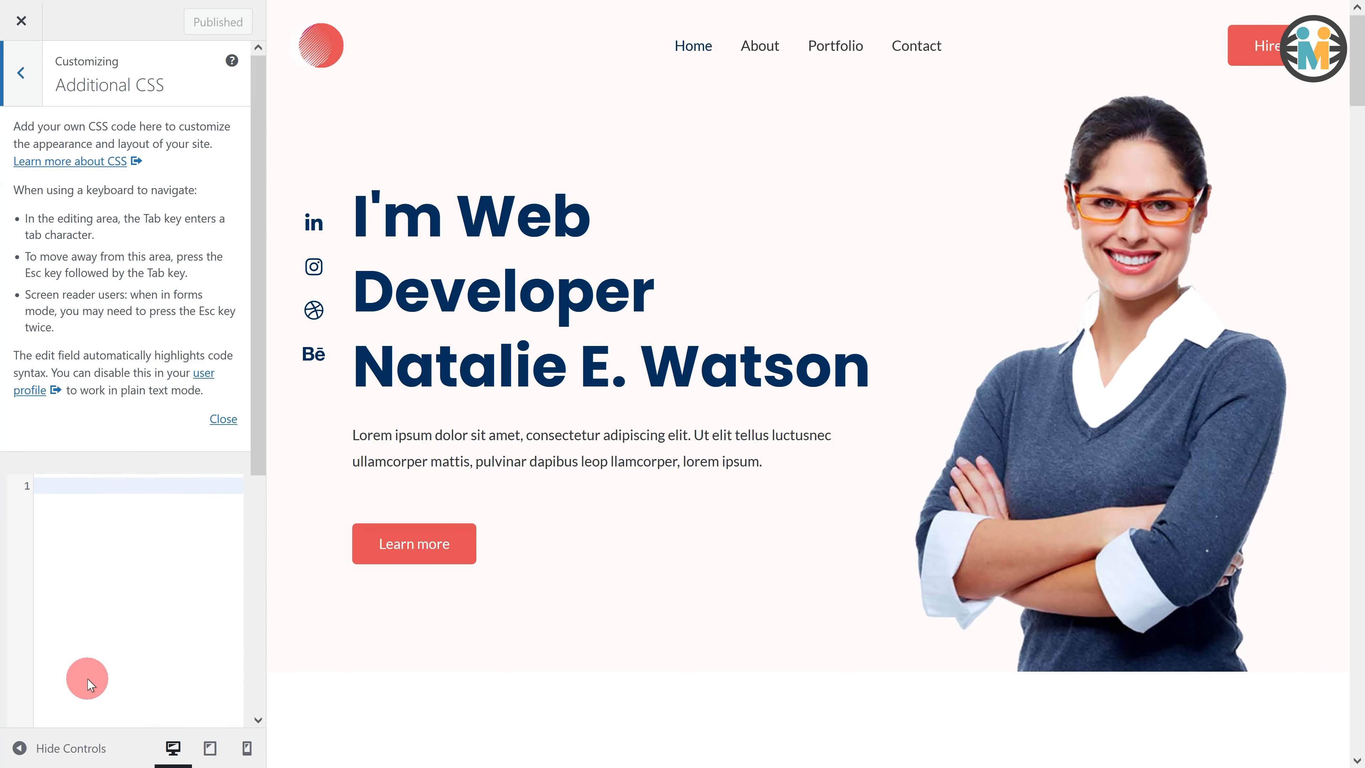
pyautogui.click(227, 428)
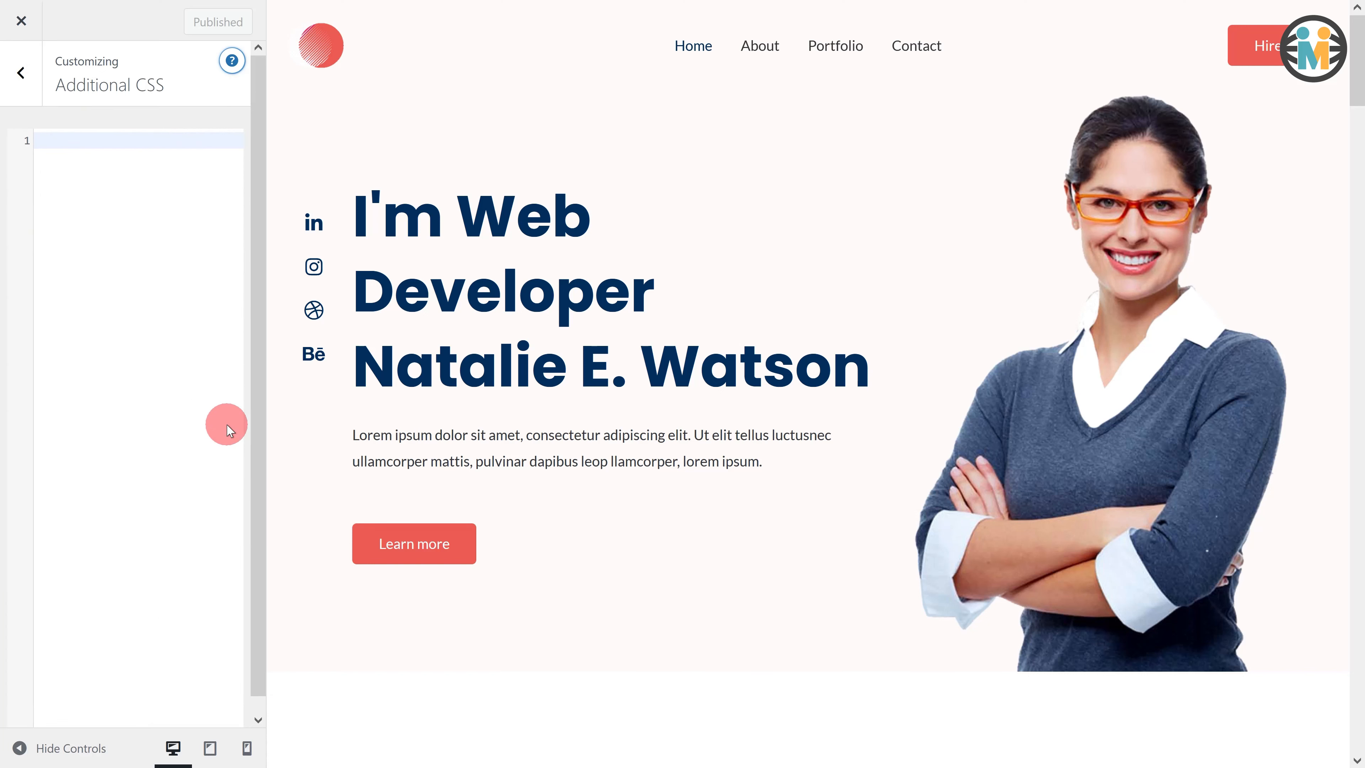
# Add blank lines to the empty CSS editor up to line 28 and return the cursor to line 1
pyautogui.press('Return')
pyautogui.press('Return')
pyautogui.press('Return')
pyautogui.press('Return')
pyautogui.press('Return')
pyautogui.press('Return')
pyautogui.press('Return')
pyautogui.press('Return')
pyautogui.press('Return')
pyautogui.press('Return')
pyautogui.press('Return')
pyautogui.press('Return')
pyautogui.press('Return')
pyautogui.press('Return')
pyautogui.press('Return')
pyautogui.press('Return')
pyautogui.press('Return')
pyautogui.press('Return')
pyautogui.press('Return')
pyautogui.press('Return')
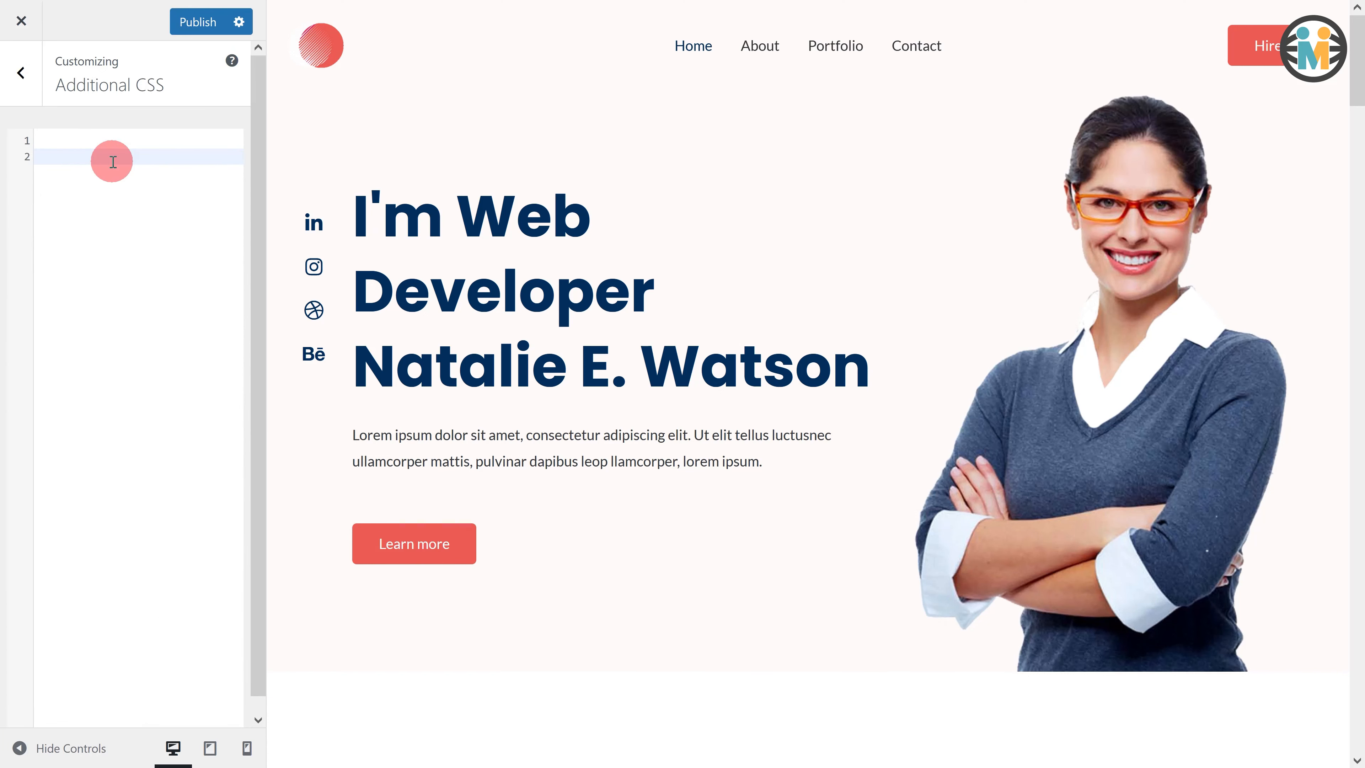
pyautogui.click(77, 138)
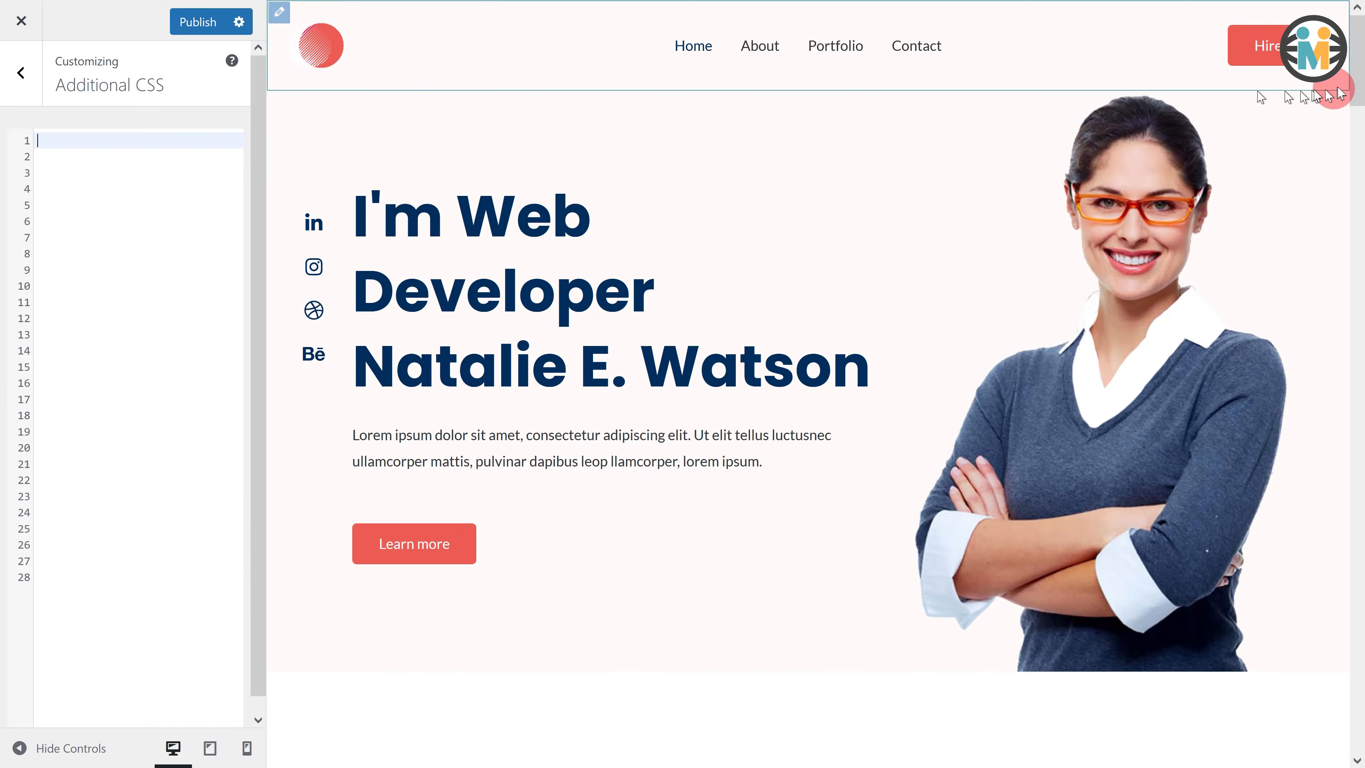
# With the contact section in the preview, add the comment "/*--form wrapper--*/" on line 1 and open a .responsive-form-wrapper rule below it
pyautogui.moveTo(1356, 83); pyautogui.dragTo(1282, 688)
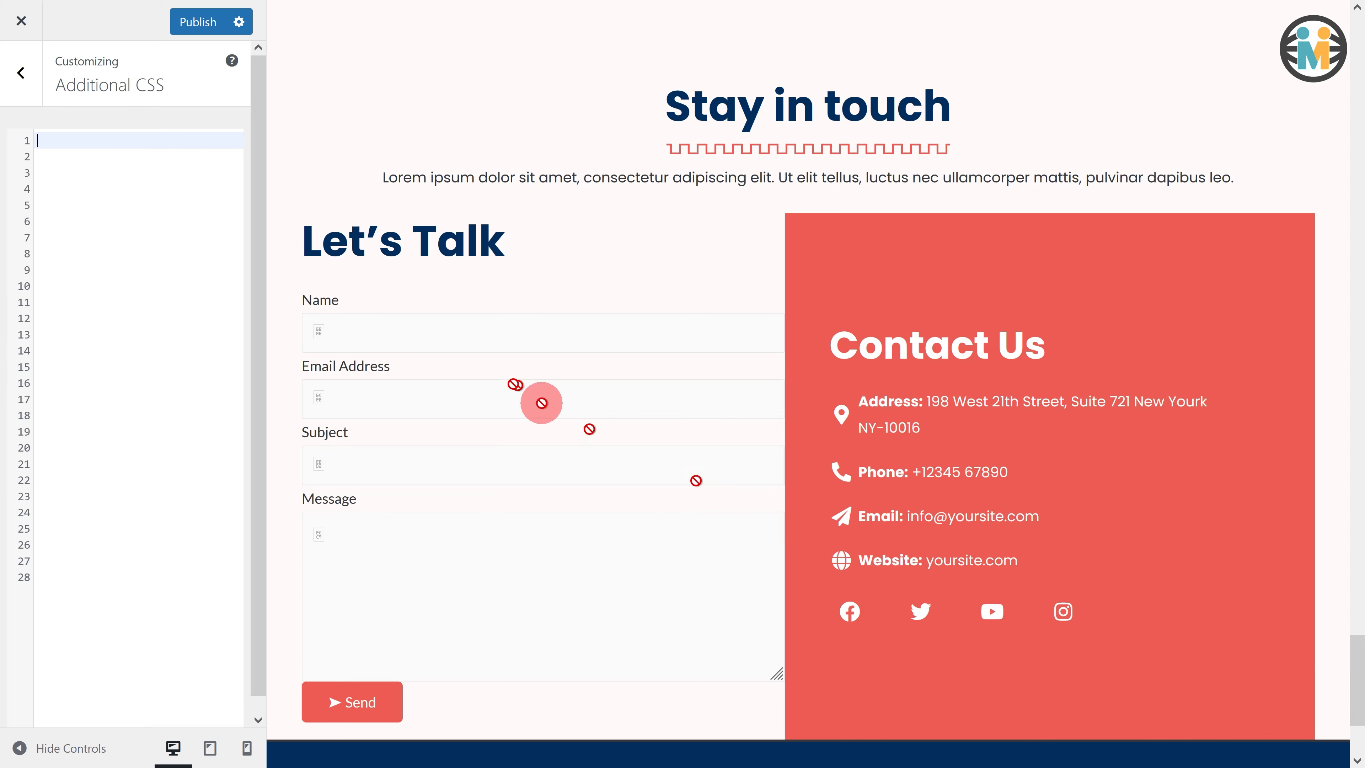
pyautogui.click(84, 154)
pyautogui.click(77, 143)
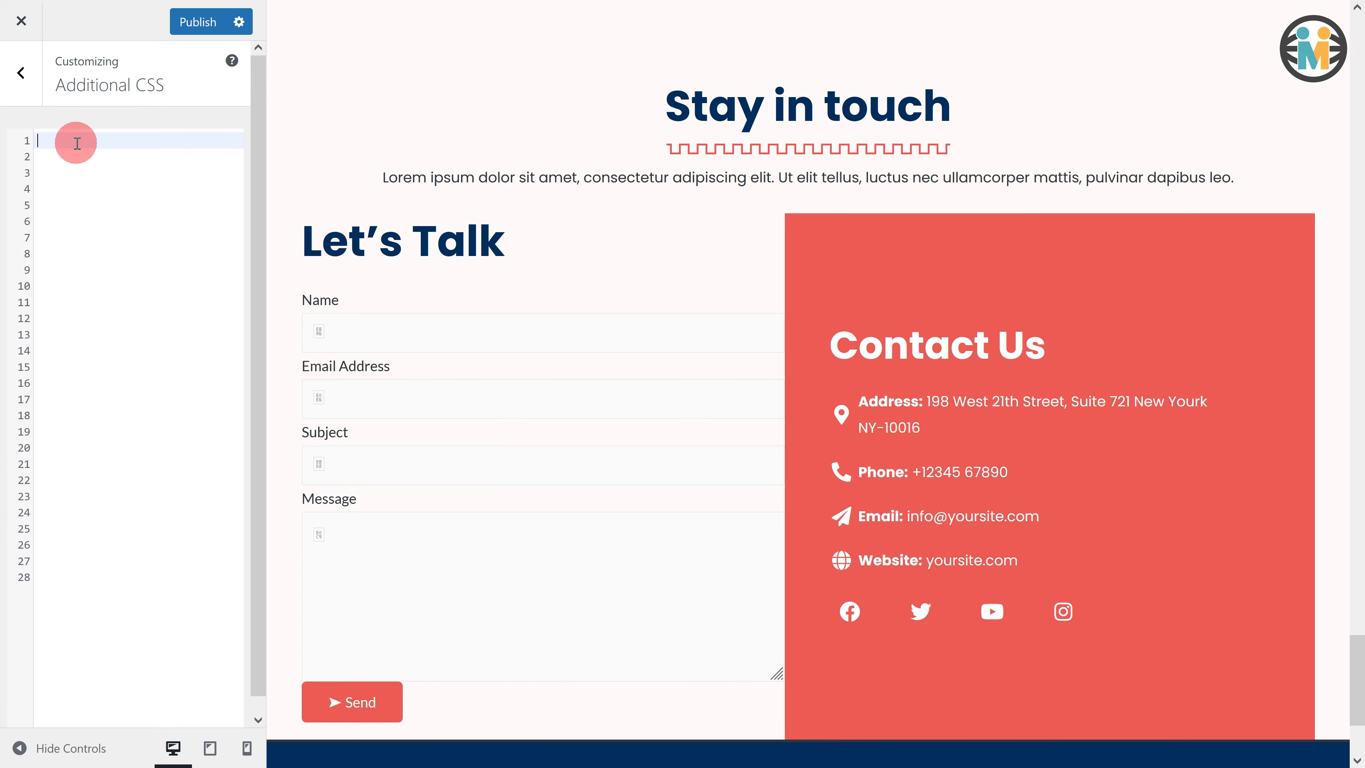
pyautogui.write('/*--form wrapper--*/')
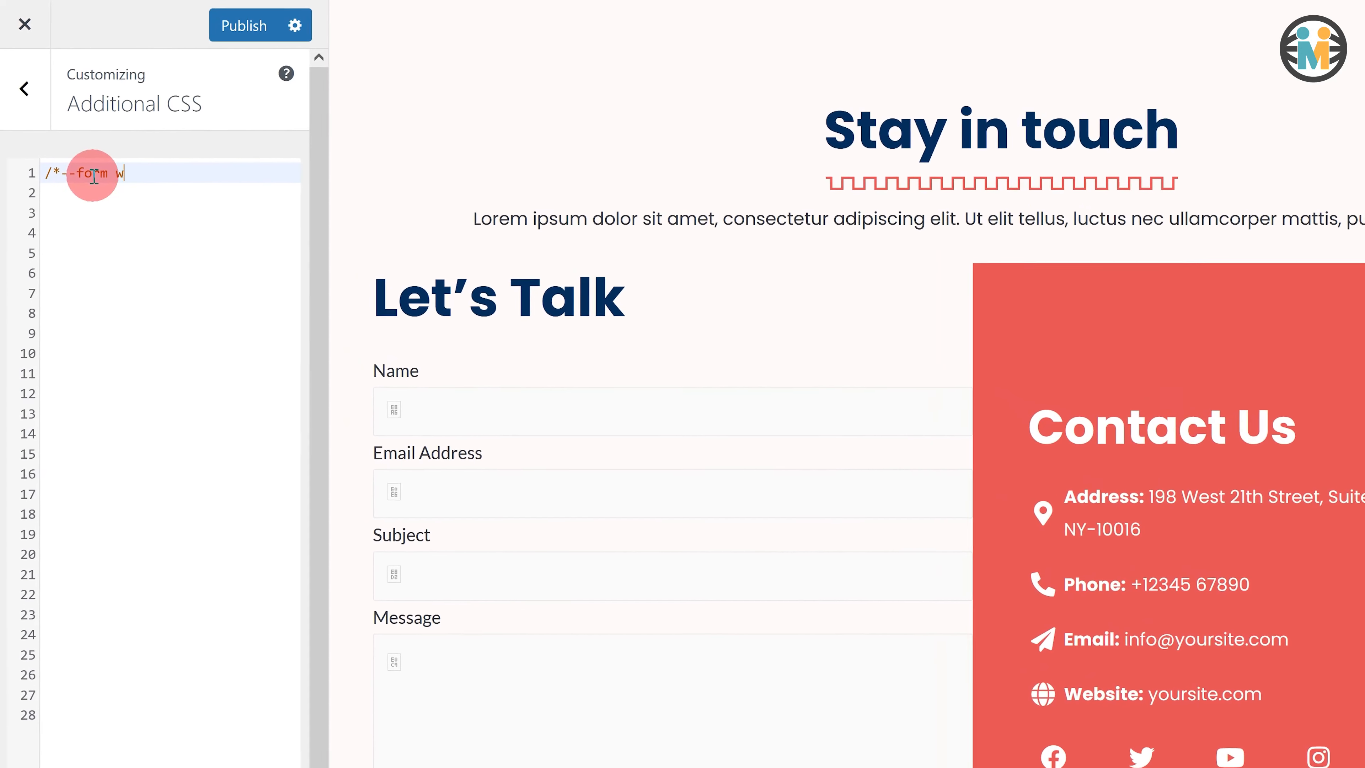
pyautogui.press('Return')
pyautogui.write('.responsive-form-wrapper{')
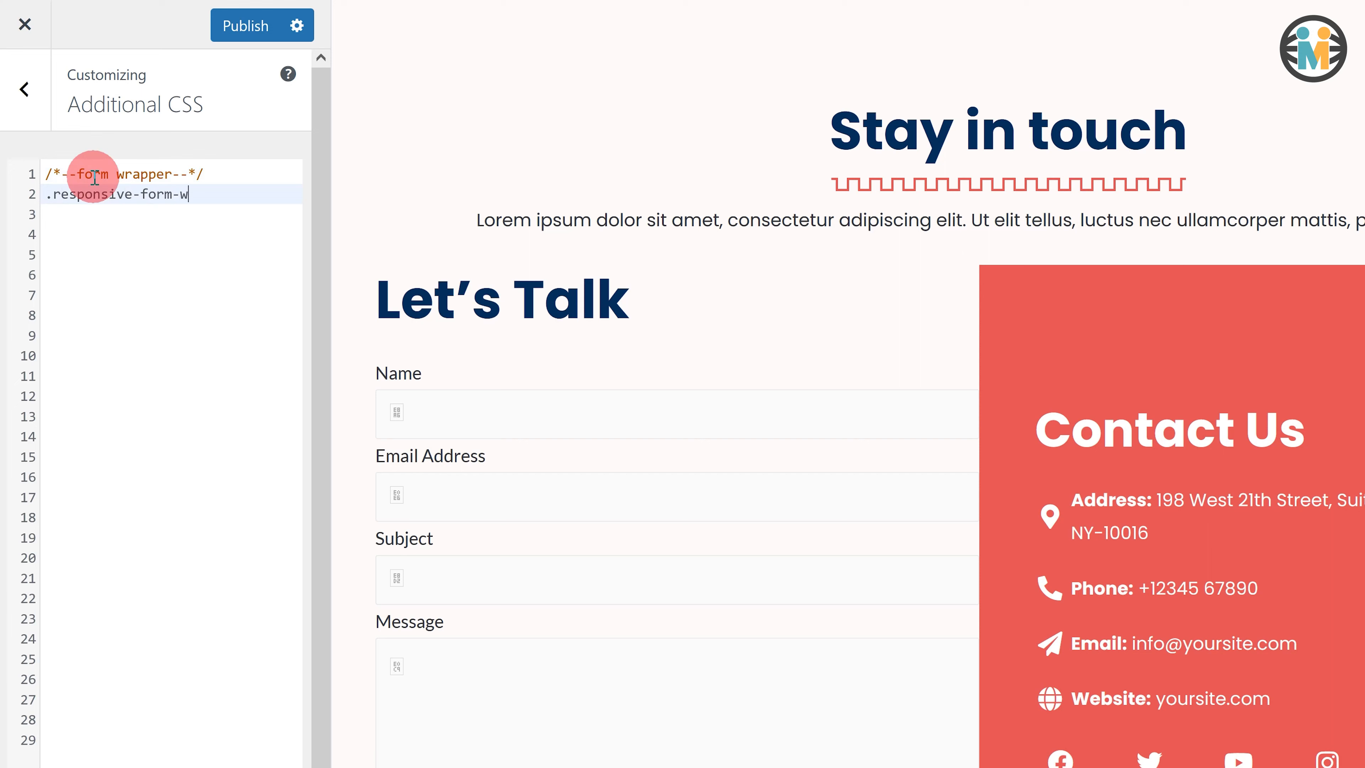
pyautogui.press('Return')
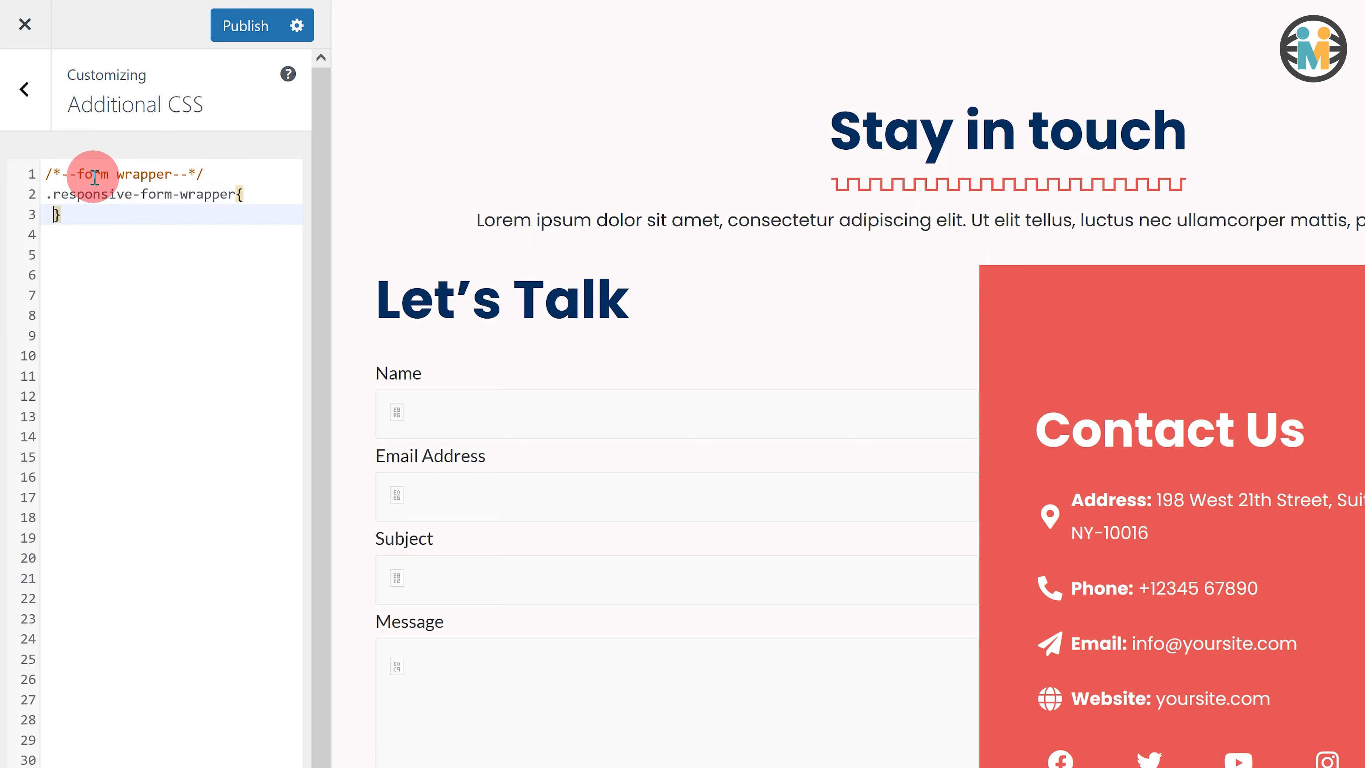
# Give the .responsive-form-wrapper rule the declarations display:flex and justify-content:center, both marked !important
pyautogui.write('display:flex !important;')
pyautogui.press('Return')
pyautogui.write('justify-conte')
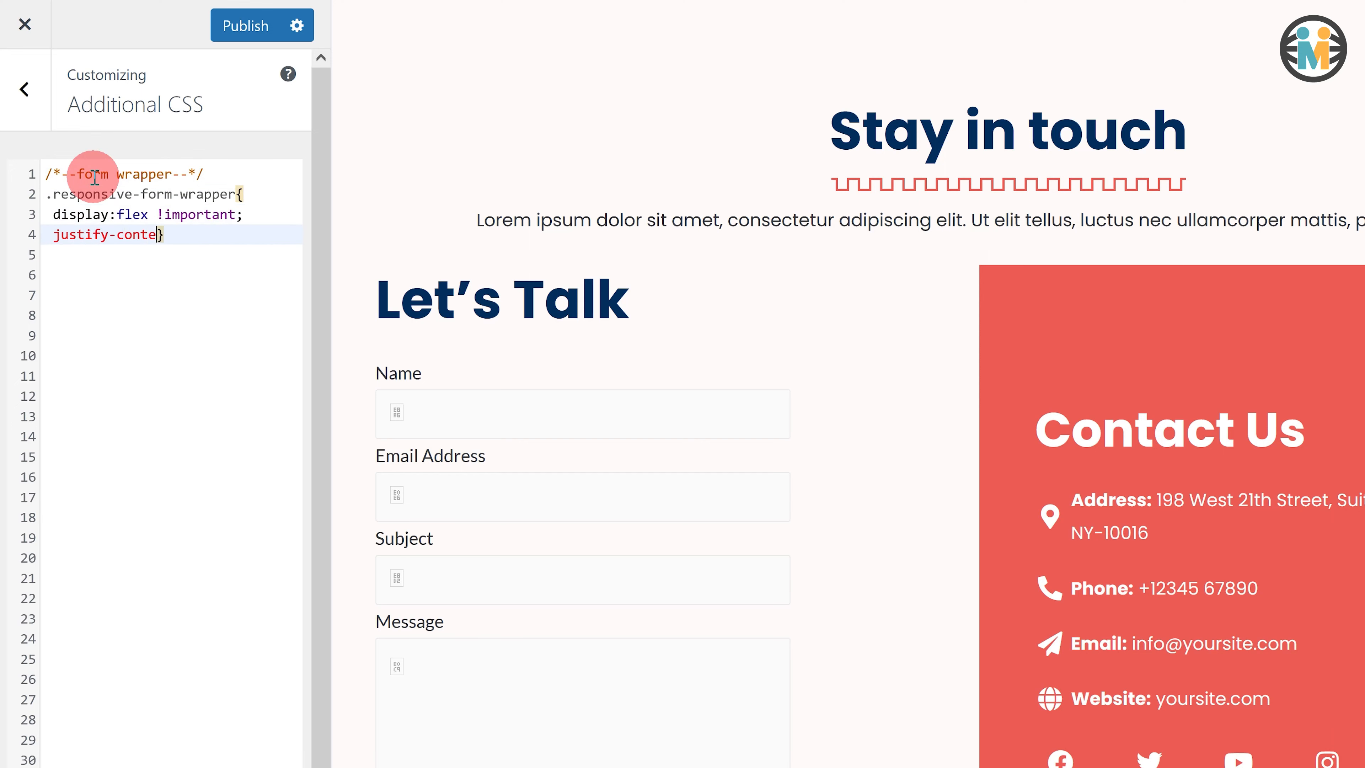
pyautogui.write('nt:center !important;')
pyautogui.press('Return')
# Complete the .responsive-form-wrapper rule with align-items:center and margin-bottom: 0, both !important, and check its four declarations
pyautogui.write('align-i')
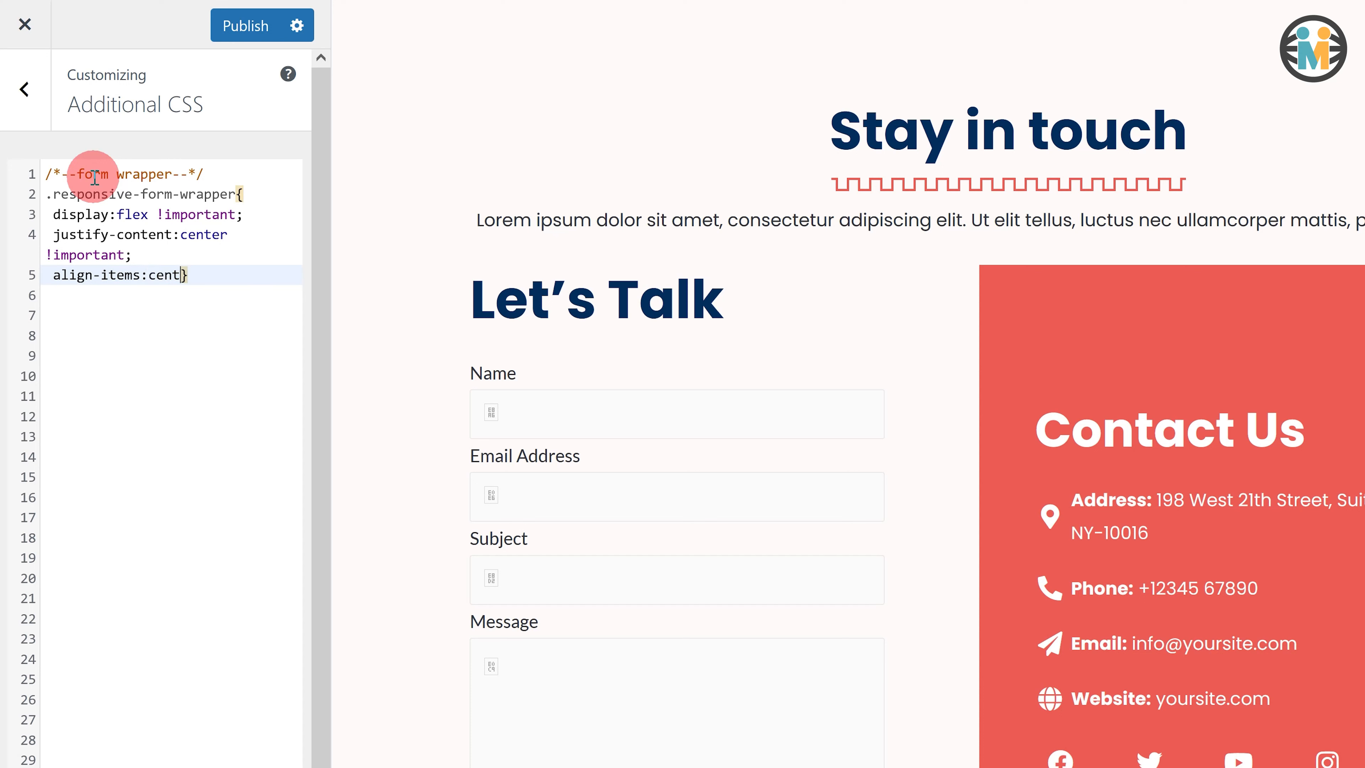
pyautogui.write('tems:center !important;')
pyautogui.press('Return')
pyautogui.write('margin-bottom: 0 !impor')
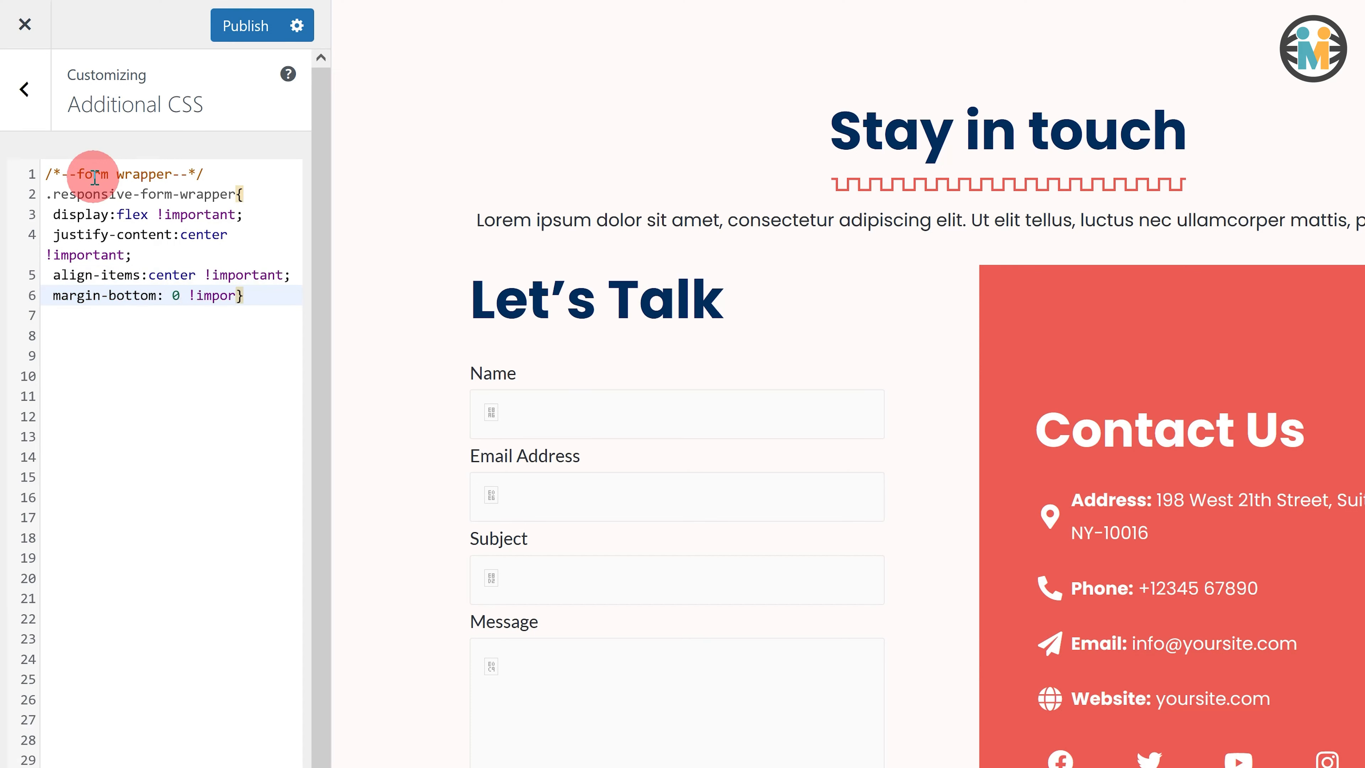
pyautogui.write('tant;')
pyautogui.press('Return')
pyautogui.press('Down')
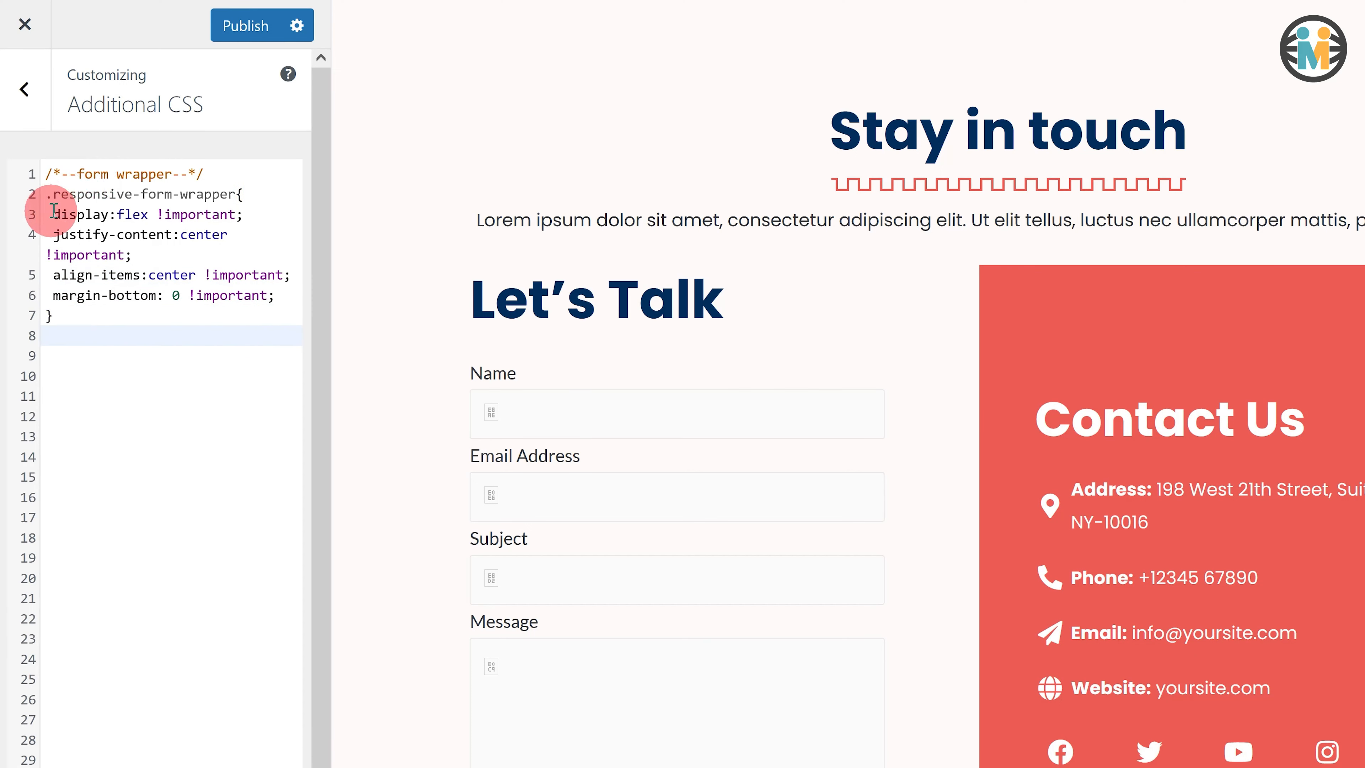
pyautogui.moveTo(52, 214); pyautogui.dragTo(228, 214)
pyautogui.moveTo(53, 236); pyautogui.dragTo(141, 254)
pyautogui.moveTo(53, 275); pyautogui.dragTo(289, 274)
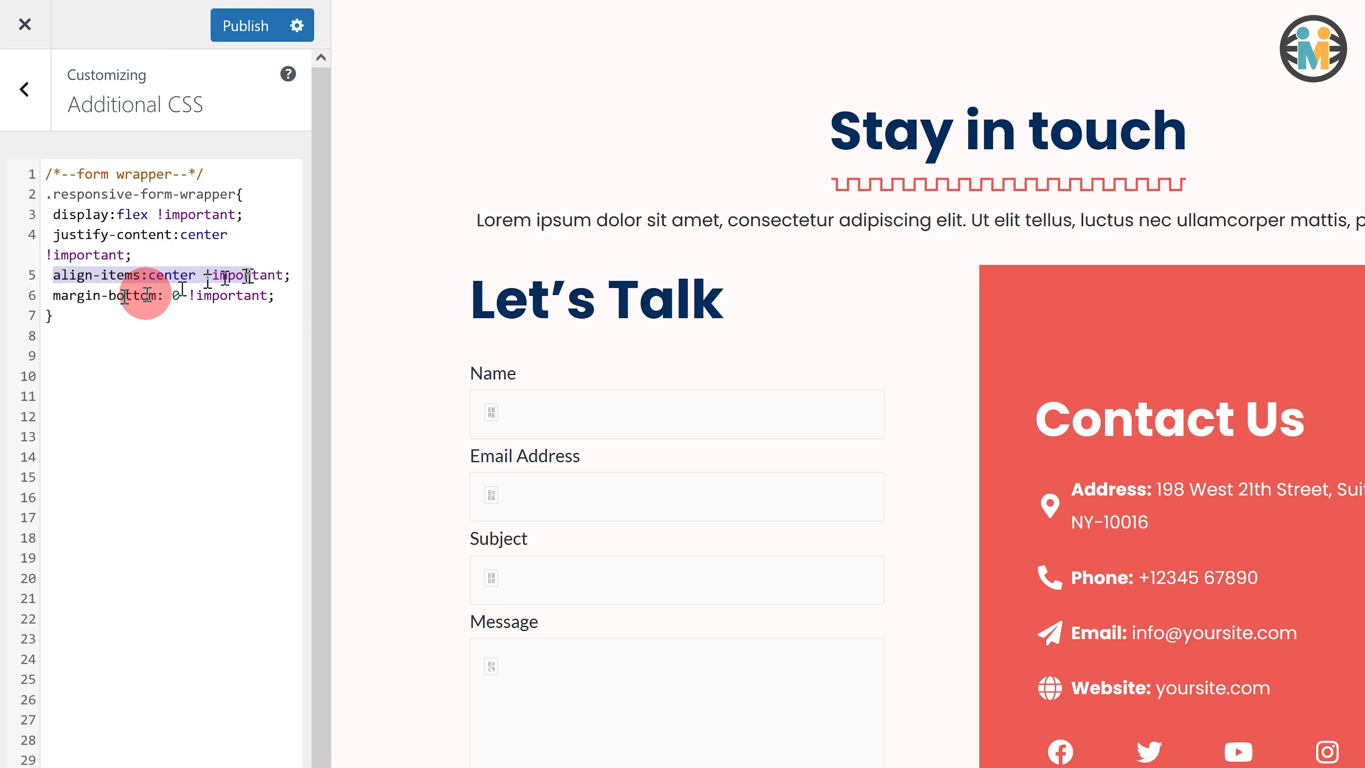
pyautogui.moveTo(60, 295); pyautogui.dragTo(240, 295)
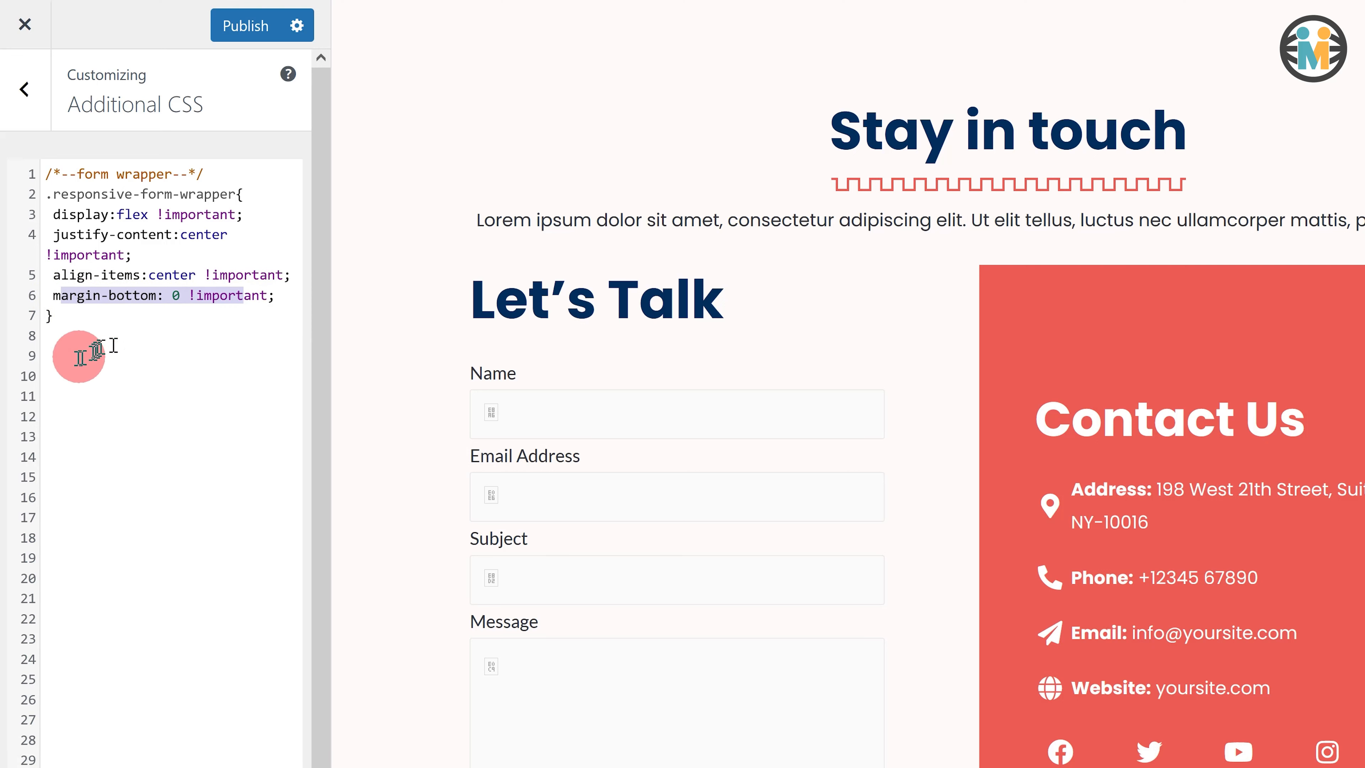
# Below the wrapper rule, add the comment "/*--form main container--*/" on line 11 and open a #responsive-form-container rule
pyautogui.click(48, 377)
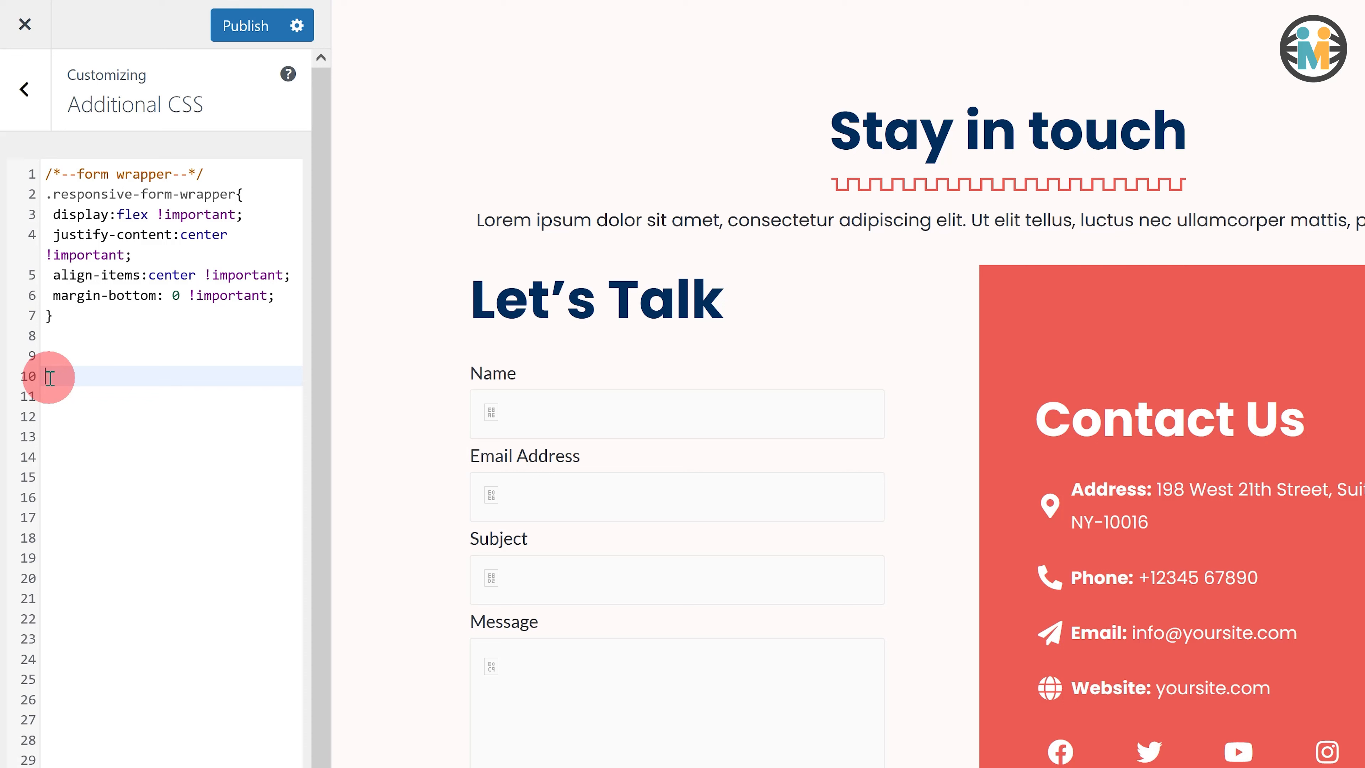
pyautogui.press('Return')
pyautogui.write('/*--form main co')
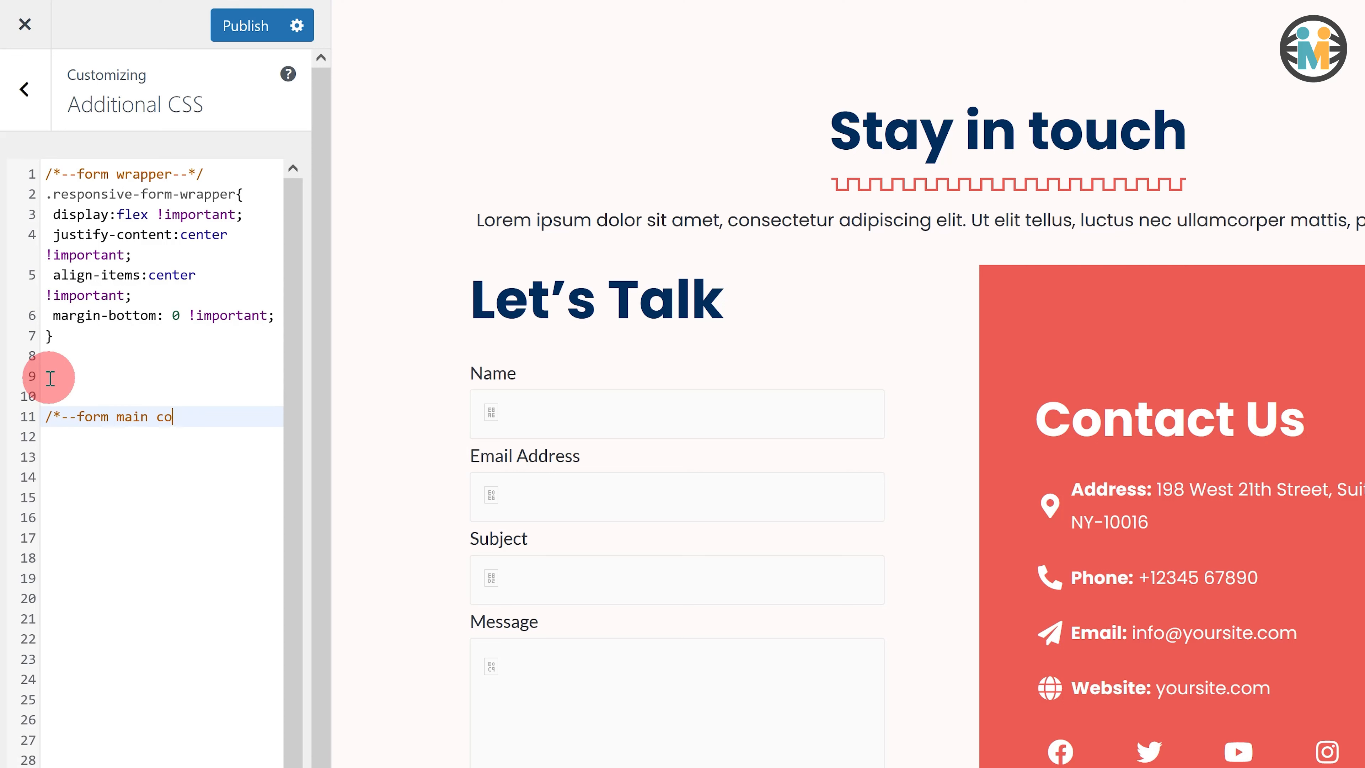
pyautogui.write('ntainer--*/')
pyautogui.press('Return')
pyautogui.write('#responsive-form-container{')
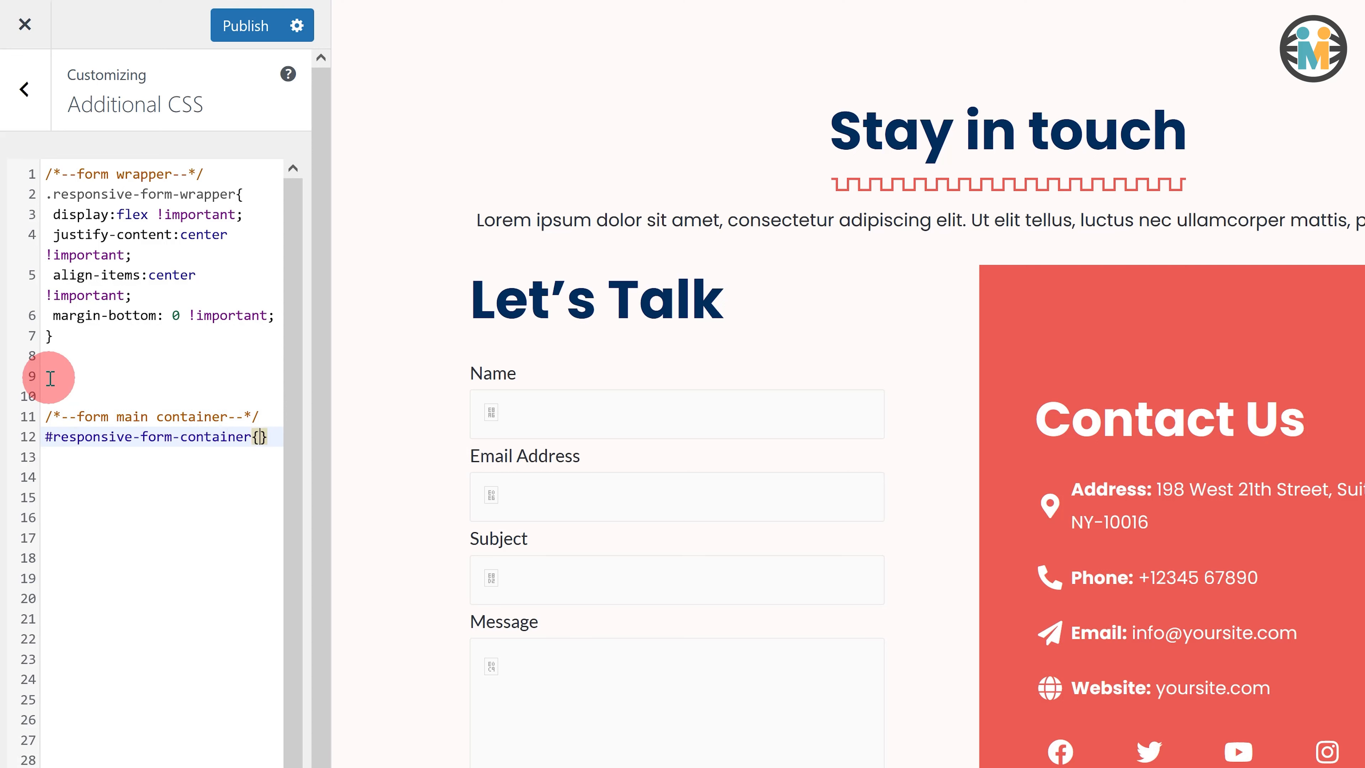
pyautogui.press('Return')
# Make #responsive-form-container a vertical flexbox with display:flex and flex-direction: column, both !important
pyautogui.write('display:flex !important;')
pyautogui.press('Return')
pyautogui.write('f')
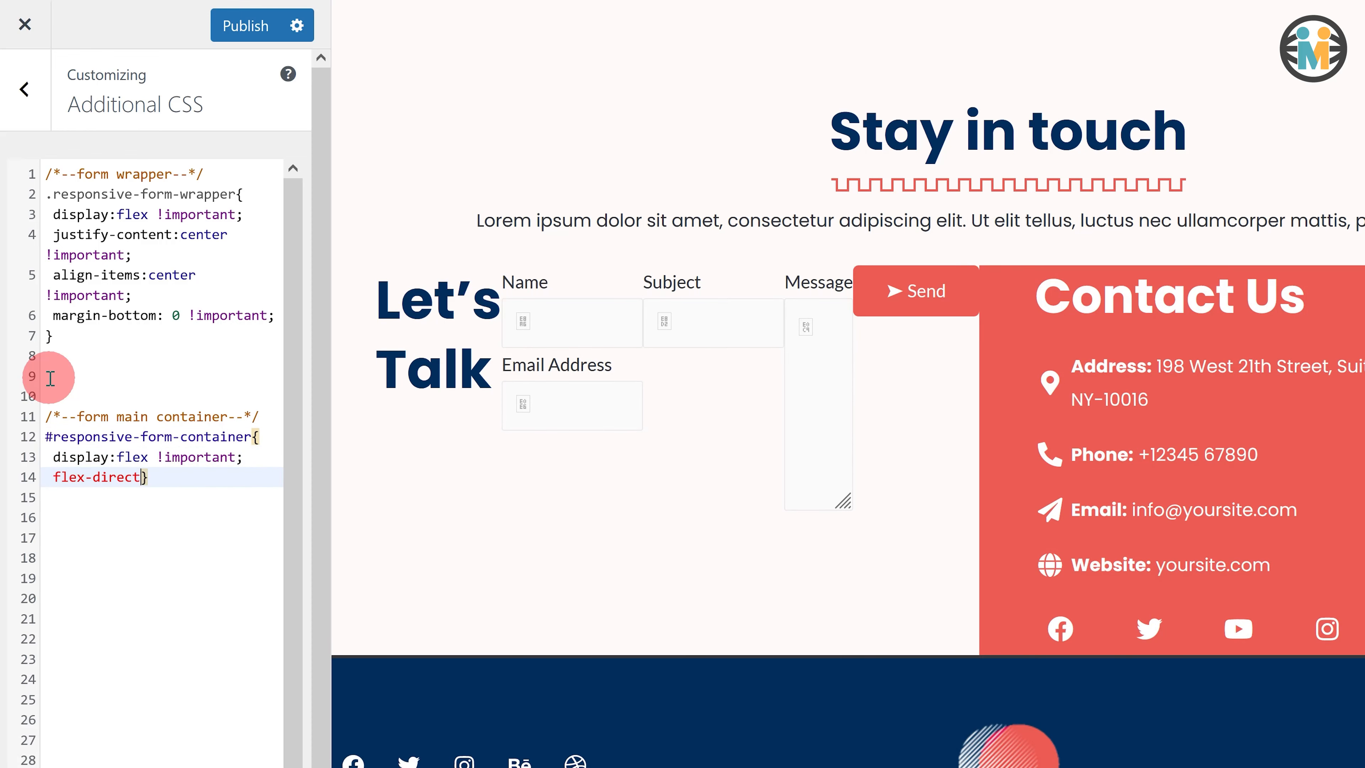
pyautogui.write('lex-direction: column !important;')
pyautogui.press('Return')
# Complete the #responsive-form-container rule with max-width:70vw, width:100%, gap:0px and justify-content:center, all !important, and check the width and gap lines
pyautogui.write('max')
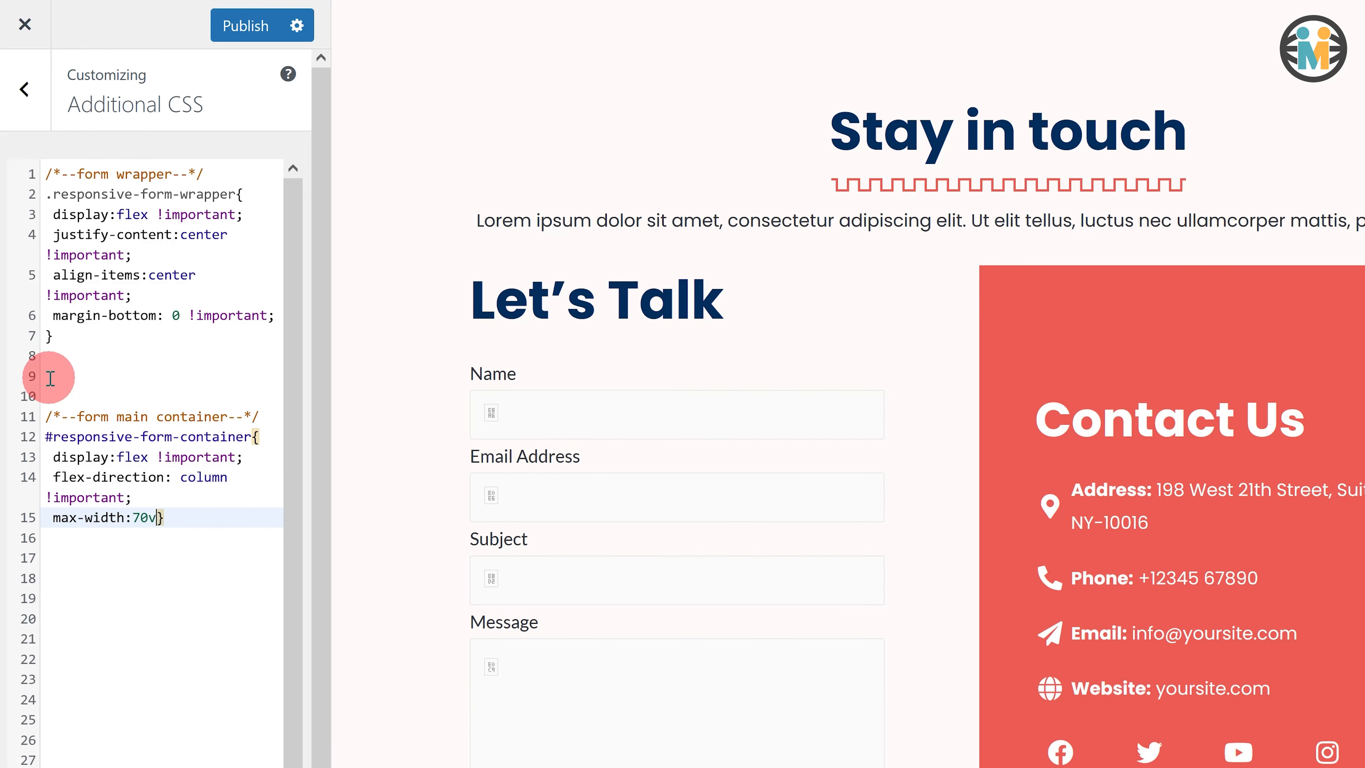
pyautogui.write('-width:70vw !important;')
pyautogui.press('Return')
pyautogui.write('width:100% !important;')
pyautogui.press('Return')
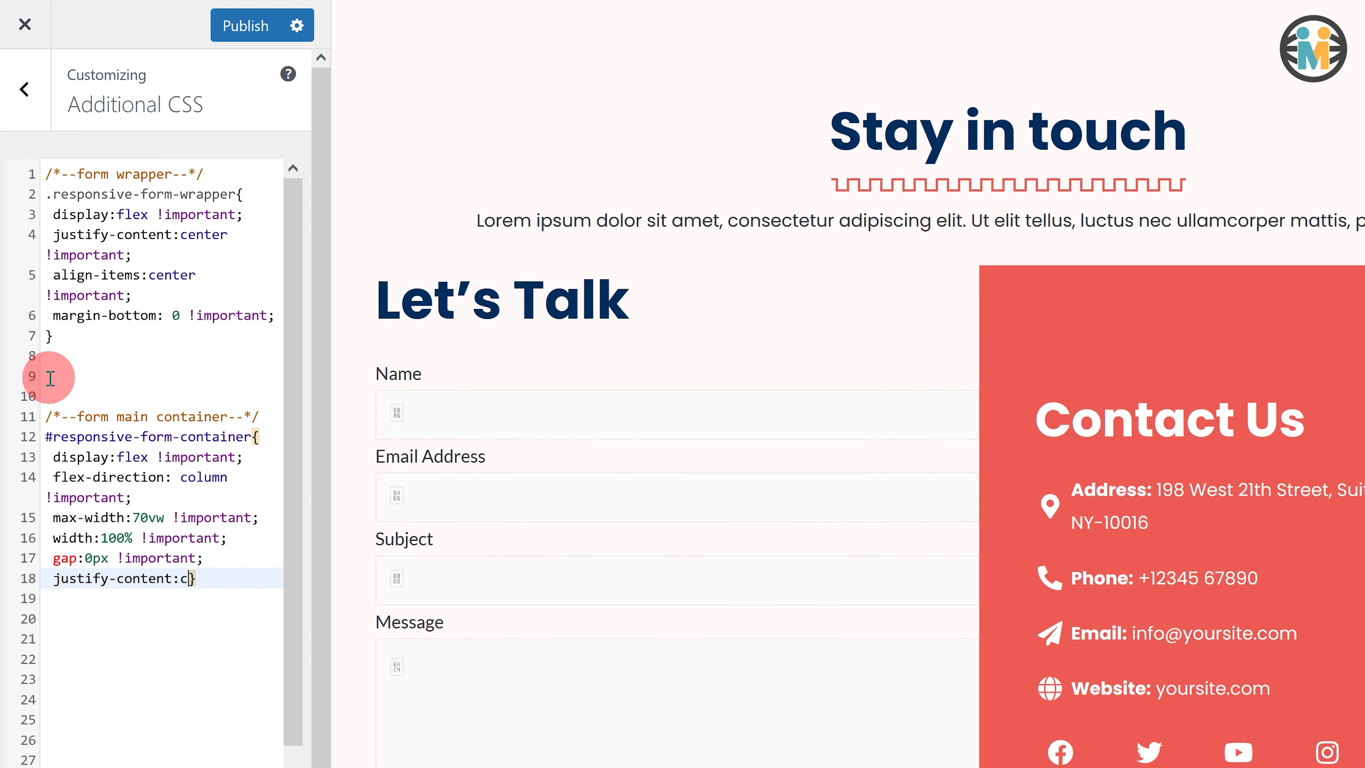
pyautogui.write('ortant;')
pyautogui.press('Return')
pyautogui.write('}')
pyautogui.press('Return')
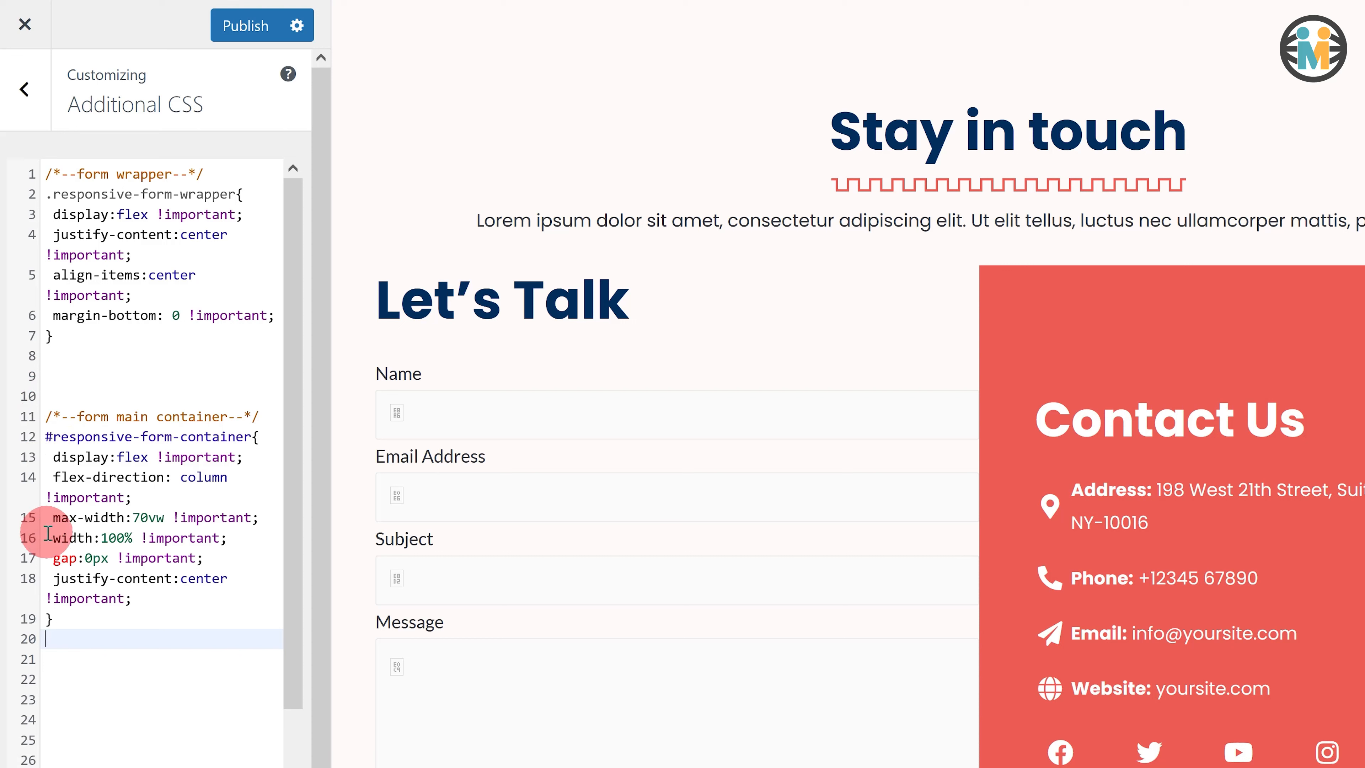
pyautogui.moveTo(48, 533); pyautogui.dragTo(252, 538)
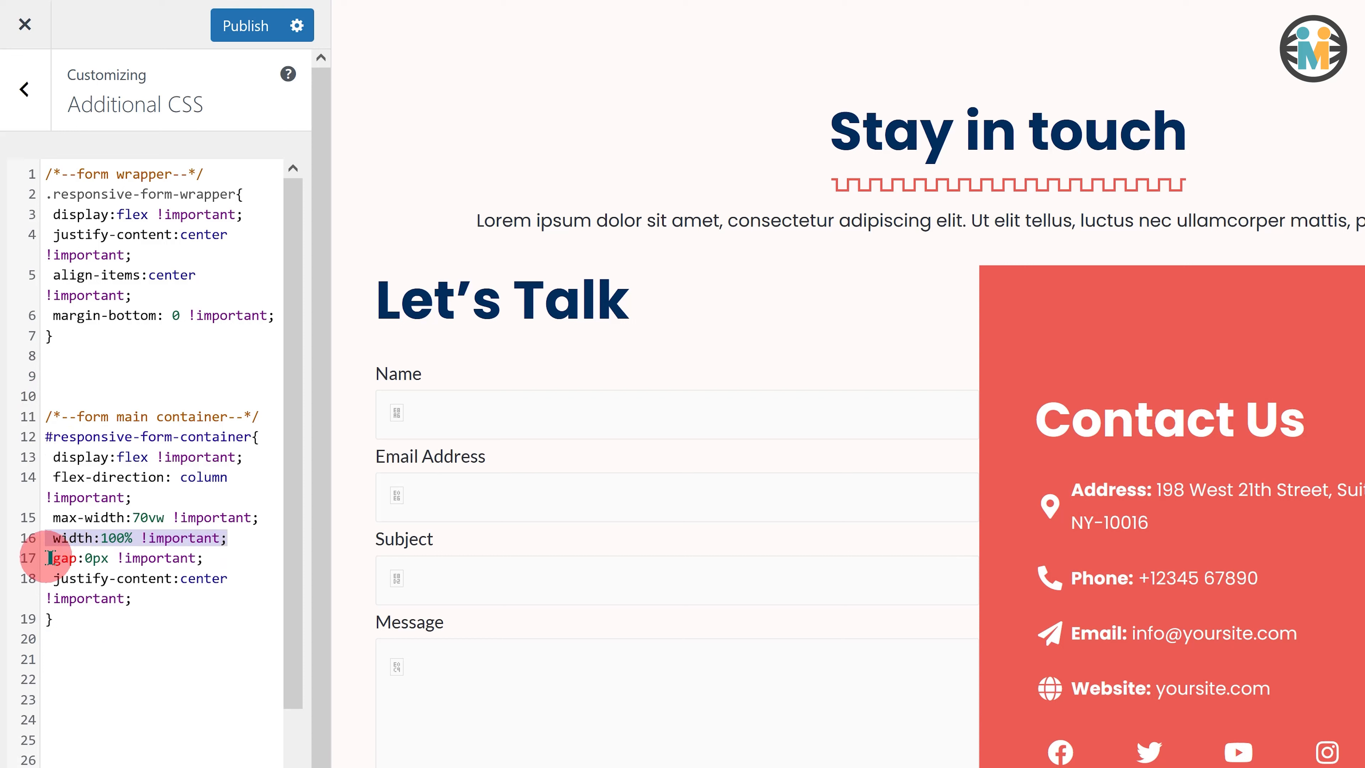
pyautogui.moveTo(49, 558); pyautogui.dragTo(215, 557)
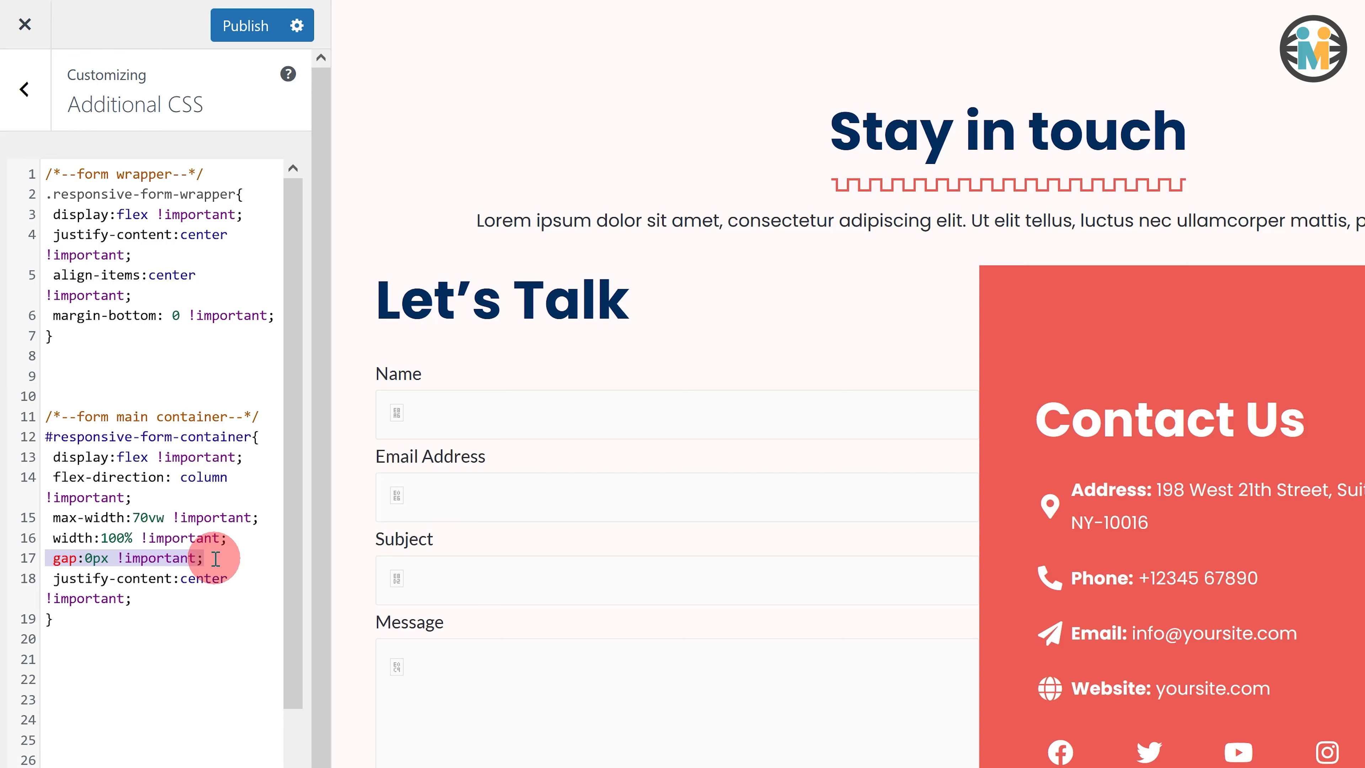
# On line 22, add the comment "/*--form heading--*/" and open a .responsive-form-heading rule beneath it
pyautogui.click(49, 679)
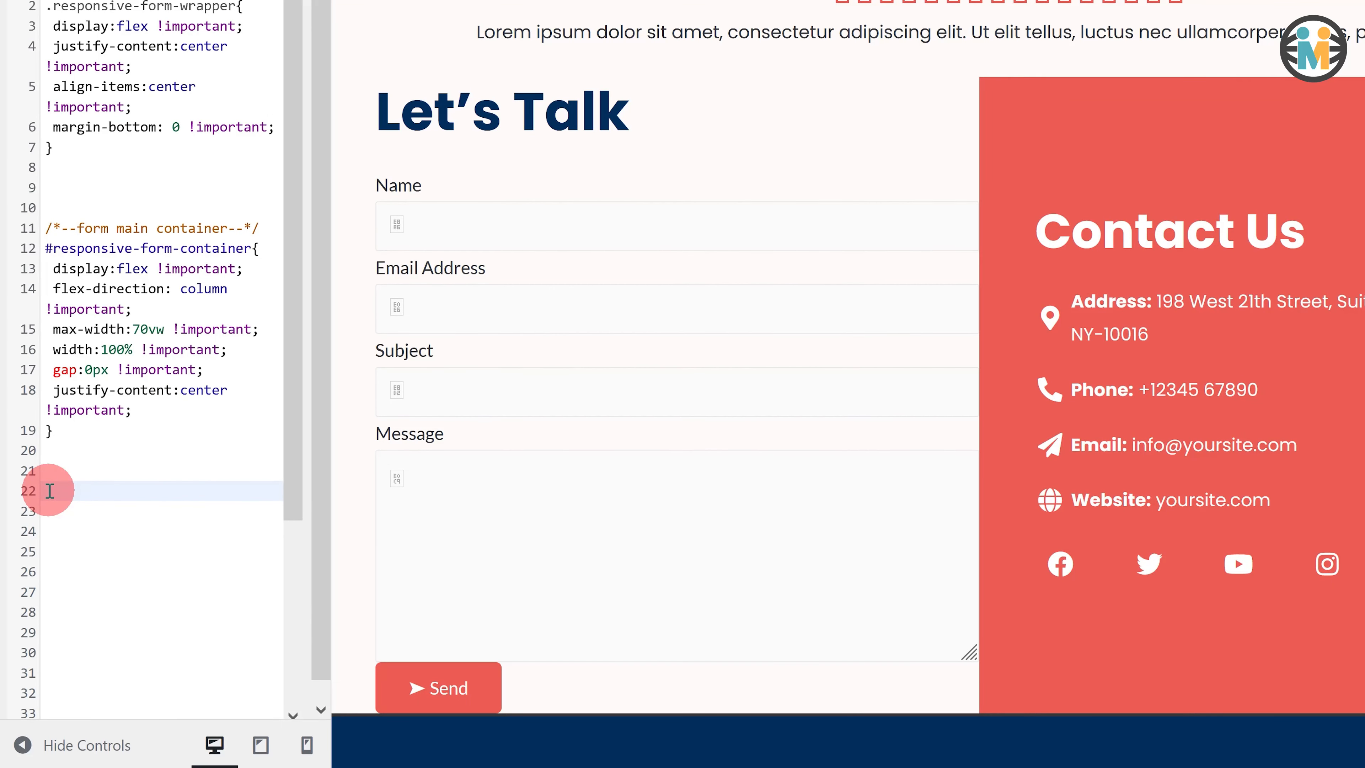
pyautogui.write('/*--form heading--*/')
pyautogui.press('Return')
pyautogui.write('.responsive-fo')
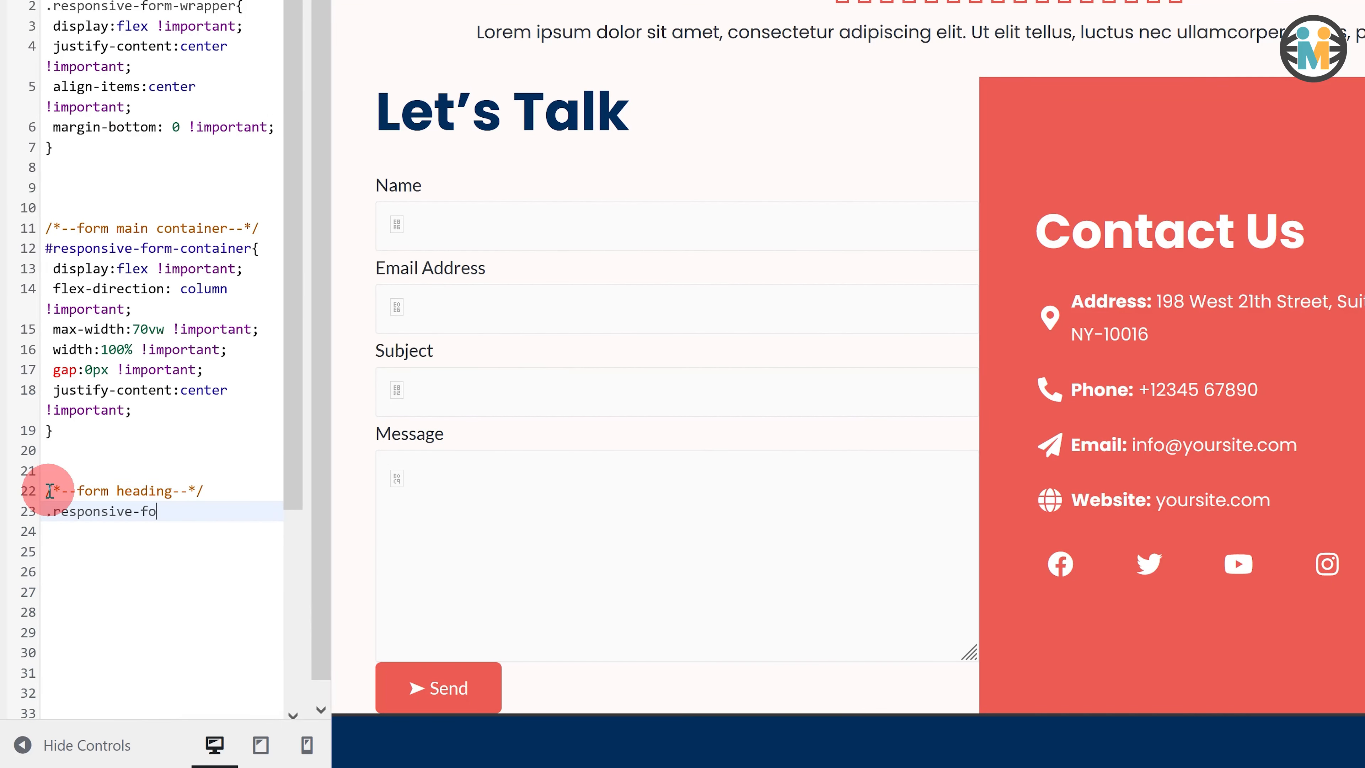
pyautogui.write('rm-heading {')
pyautogui.press('Return')
# Set the form heading's font-family to 'Poppins', sans-serif and its font-size to 25px, both !important
pyautogui.write("font-family: 'Poppins', ")
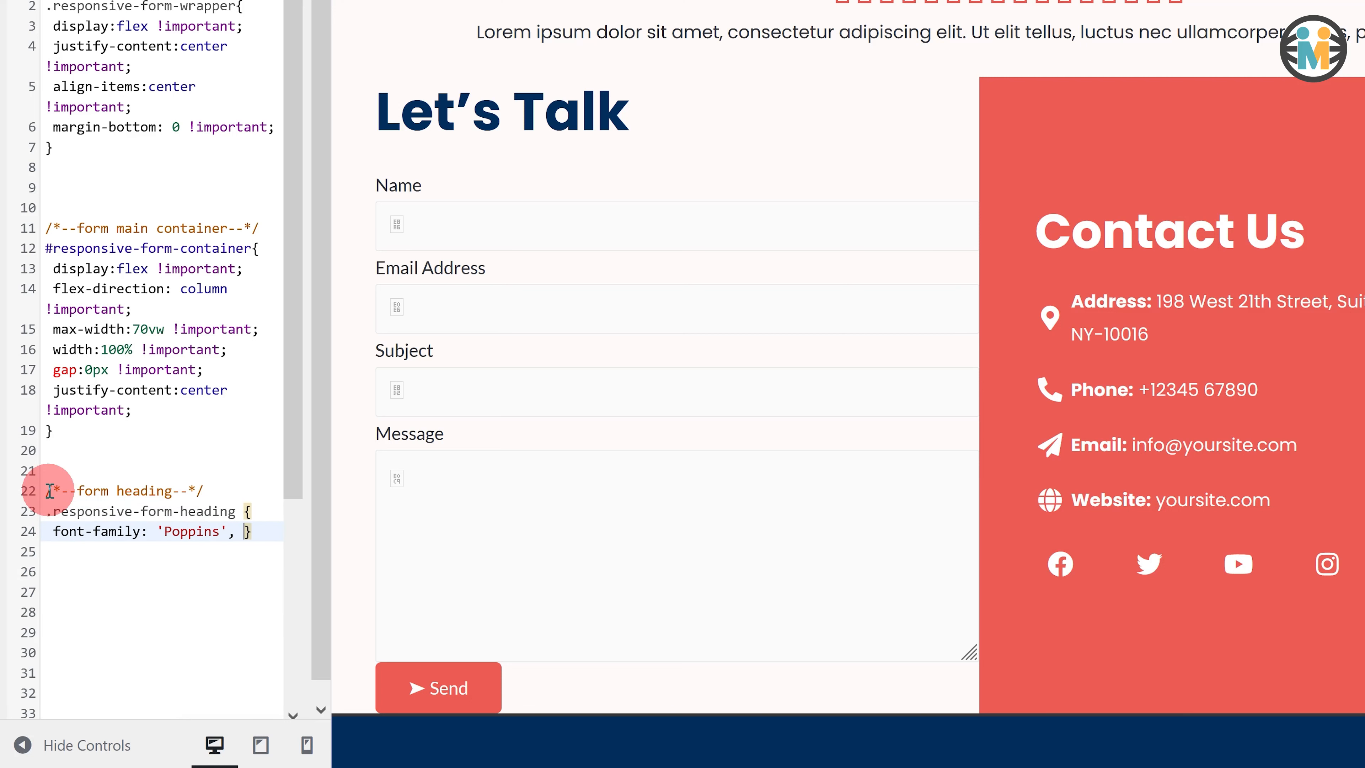
pyautogui.write('sans-serif !important;')
pyautogui.press('Return')
pyautogui.write('font')
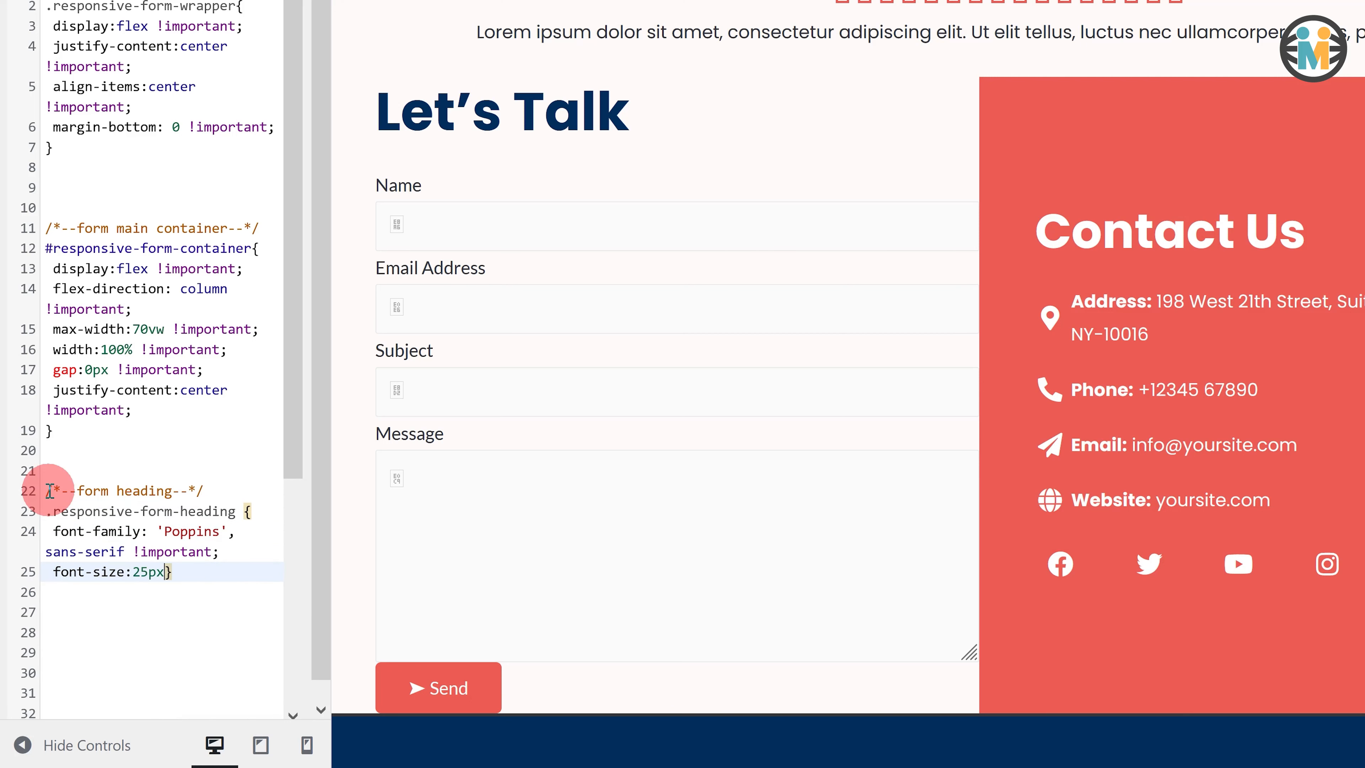
pyautogui.write('-size:25px !important;')
pyautogui.press('Return')
# Complete the form heading rule with text-align:left, margin:10px 10px 10px 0px and color:#EC5B53, all !important
pyautogui.write('text-align:left !importa')
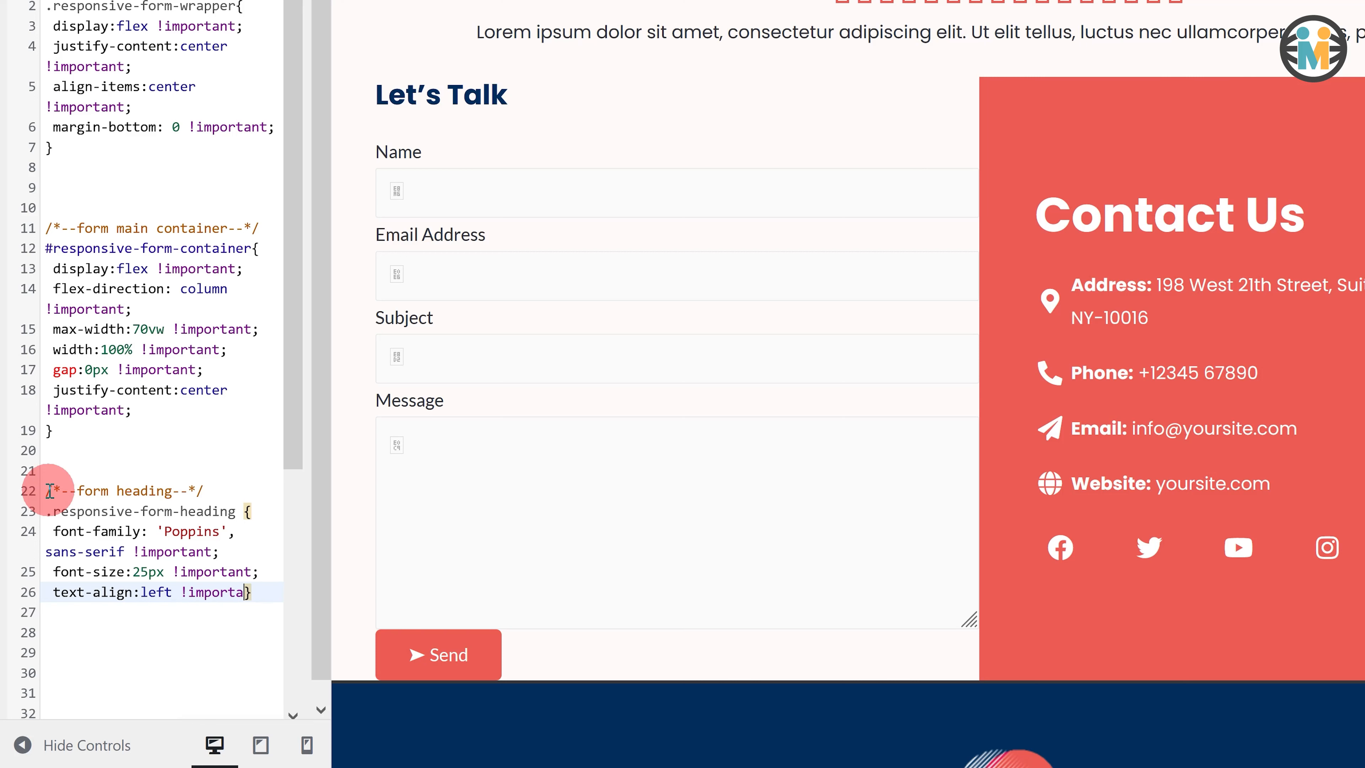
pyautogui.write('nt;')
pyautogui.press('Return')
pyautogui.write('margin:10px 10px 10px 0px !important;')
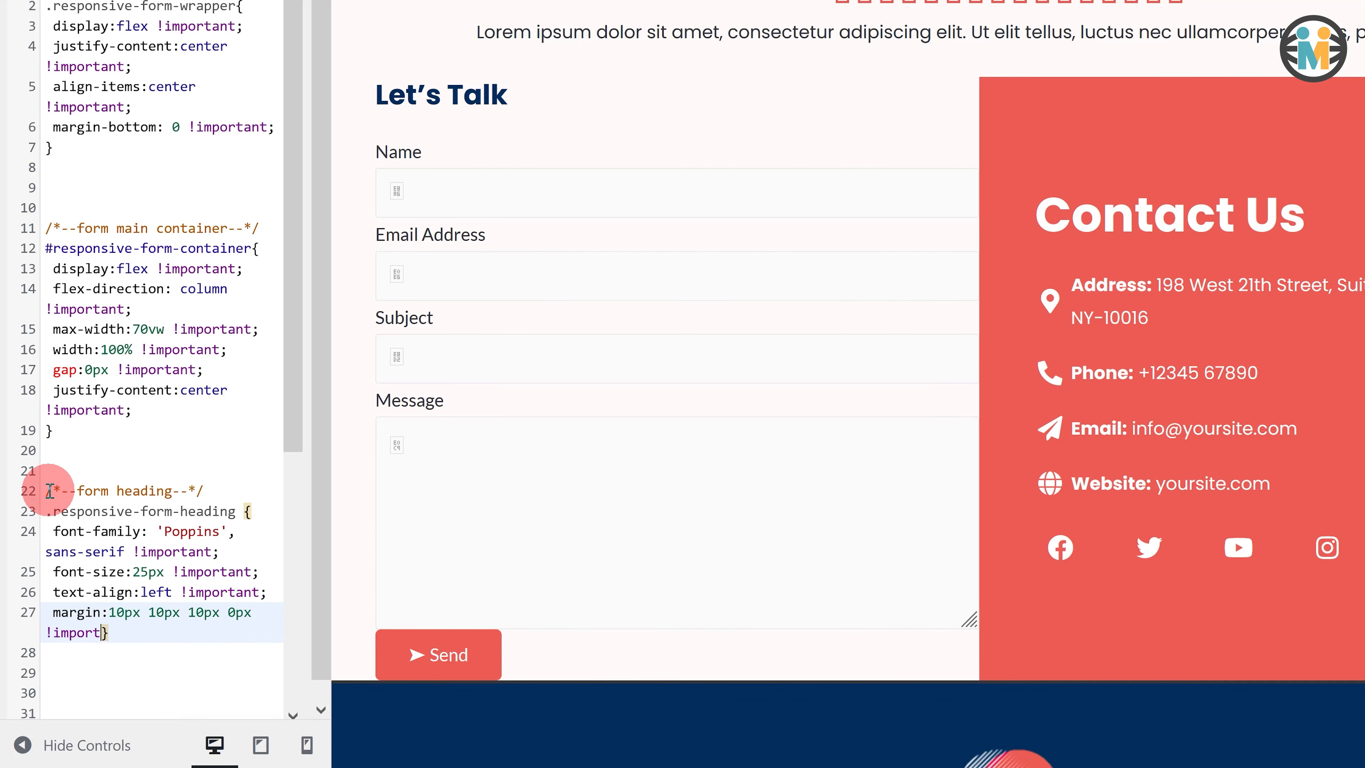
pyautogui.press('Return')
pyautogui.write('col')
pyautogui.write('or:#EC5B53 !important;')
pyautogui.press('Return')
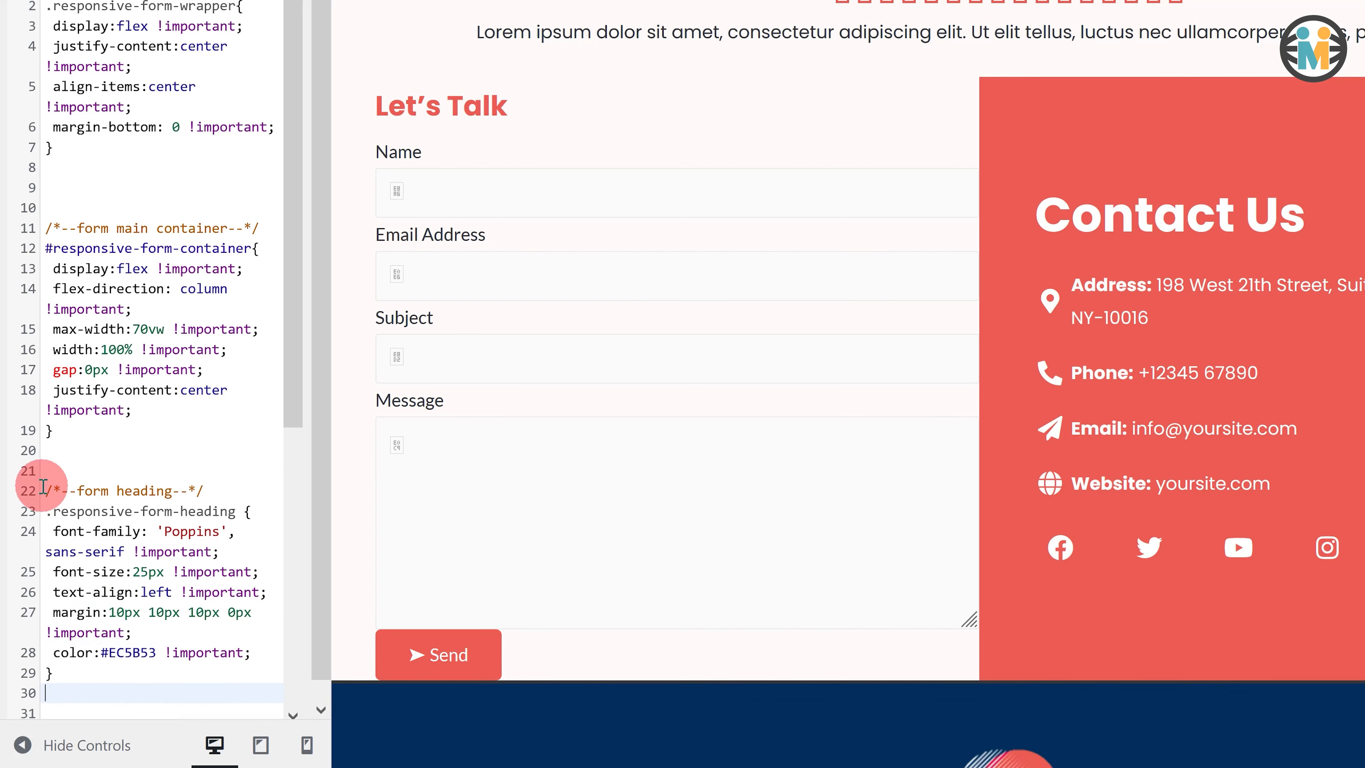
# Review the form heading rule line by line: font family, font size, text alignment, margin and color
pyautogui.moveTo(50, 491); pyautogui.dragTo(55, 673)
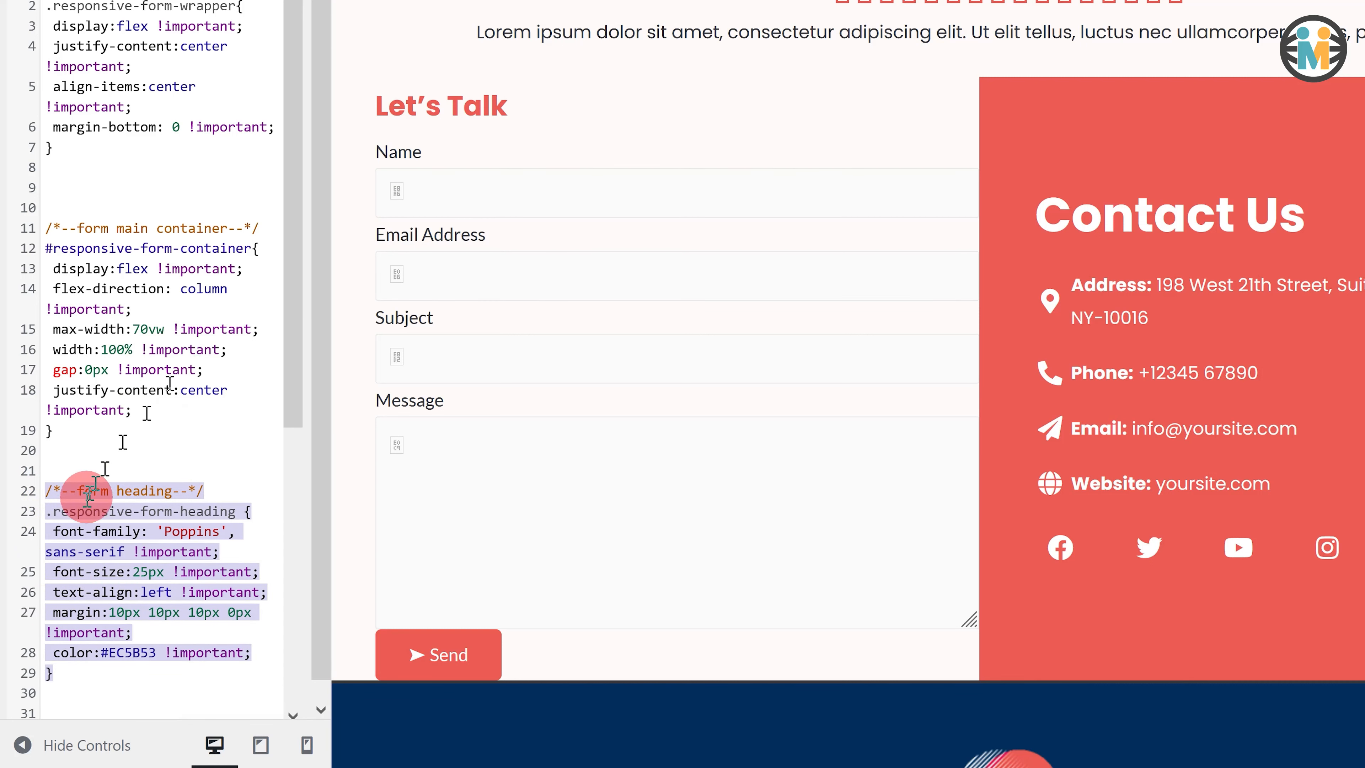
pyautogui.click(47, 514)
pyautogui.click(48, 531)
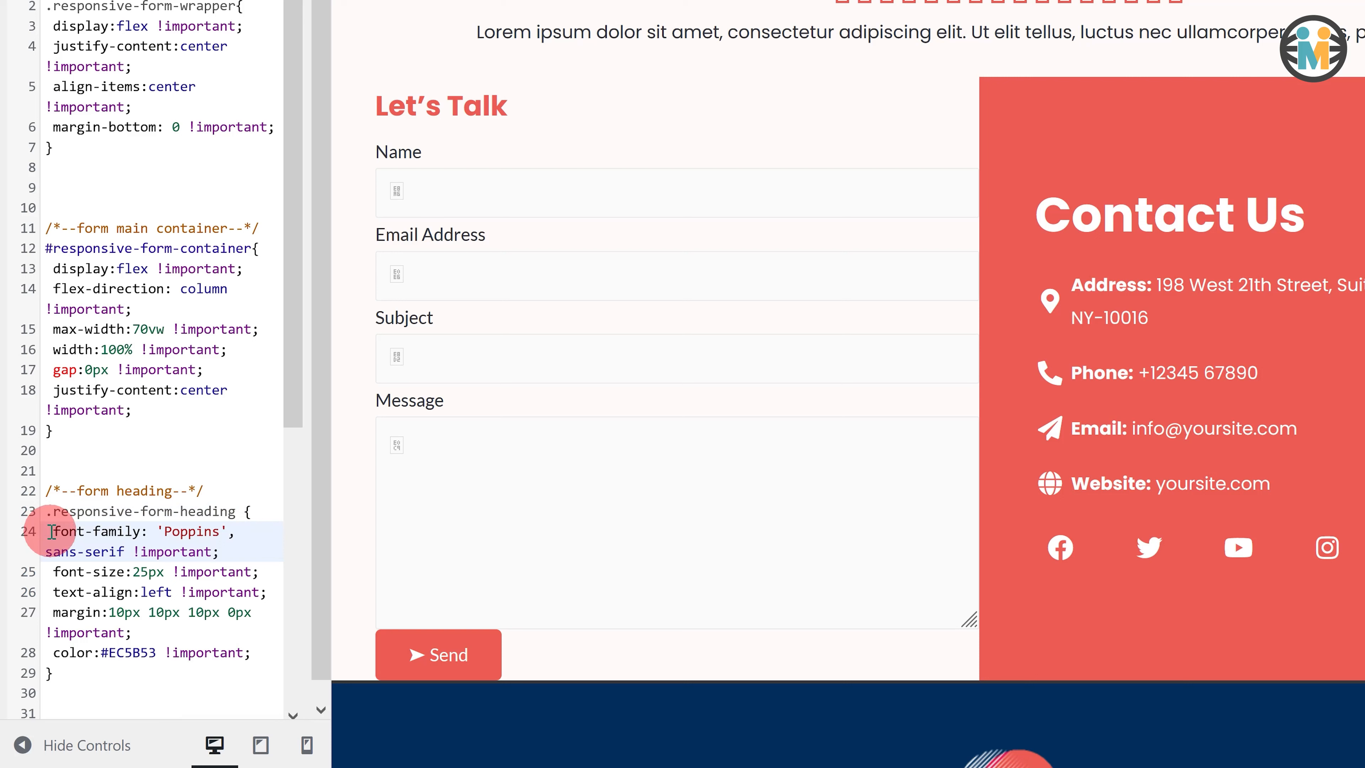
pyautogui.moveTo(52, 531); pyautogui.dragTo(231, 554)
pyautogui.click(52, 569)
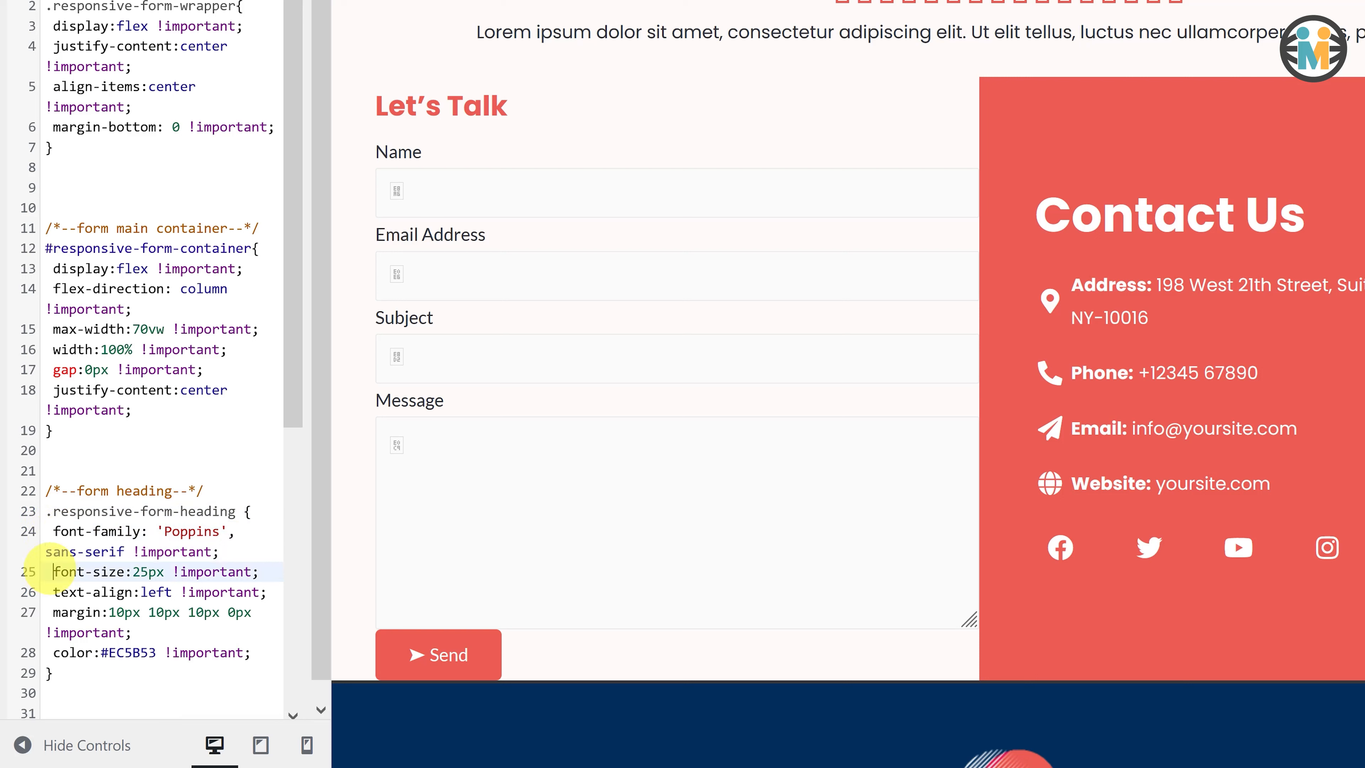
pyautogui.moveTo(52, 569); pyautogui.dragTo(271, 579)
pyautogui.moveTo(52, 592); pyautogui.dragTo(241, 600)
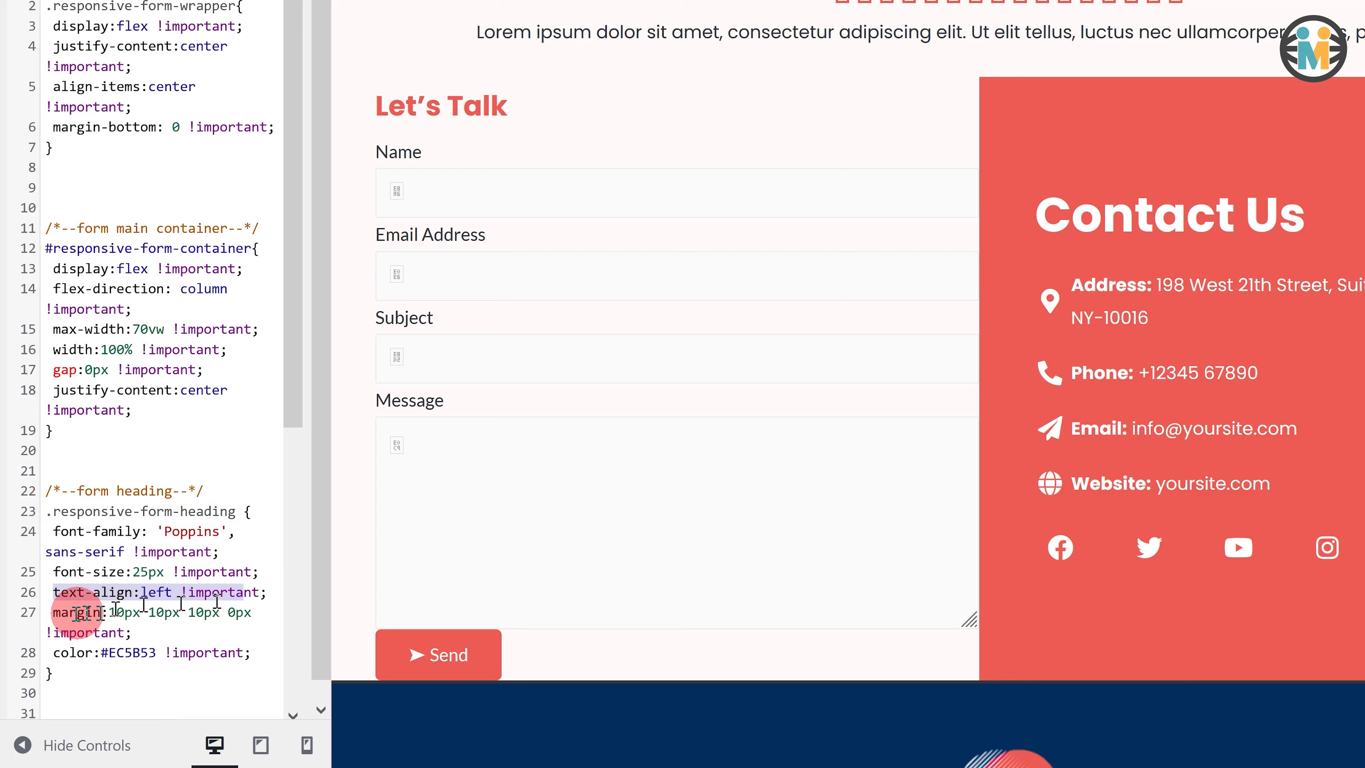
pyautogui.moveTo(49, 620); pyautogui.dragTo(170, 631)
pyautogui.moveTo(54, 649); pyautogui.dragTo(244, 656)
# On line 32, add the comment "/*--form background, border & content area--*/" and open a .wpcf7 rule beneath it
pyautogui.scroll(-5, 147, 625)
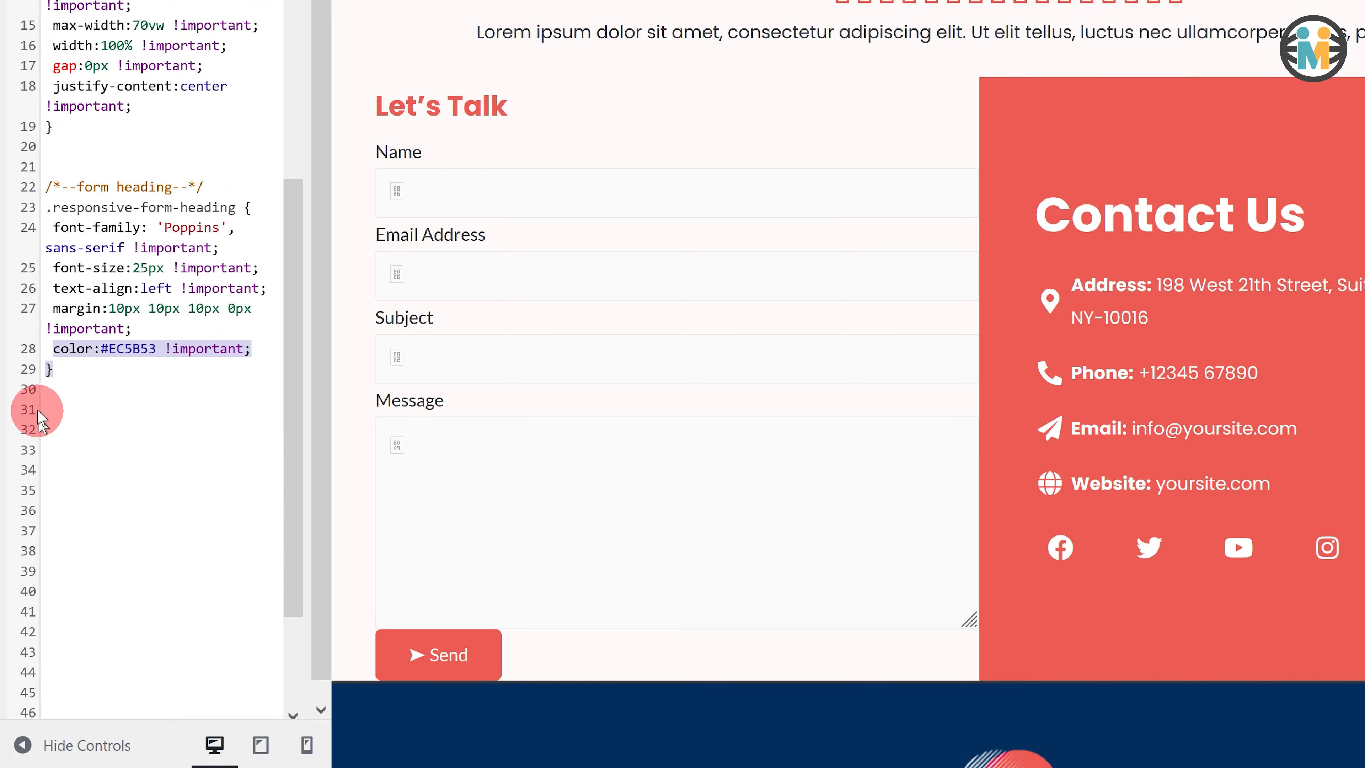
pyautogui.click(47, 430)
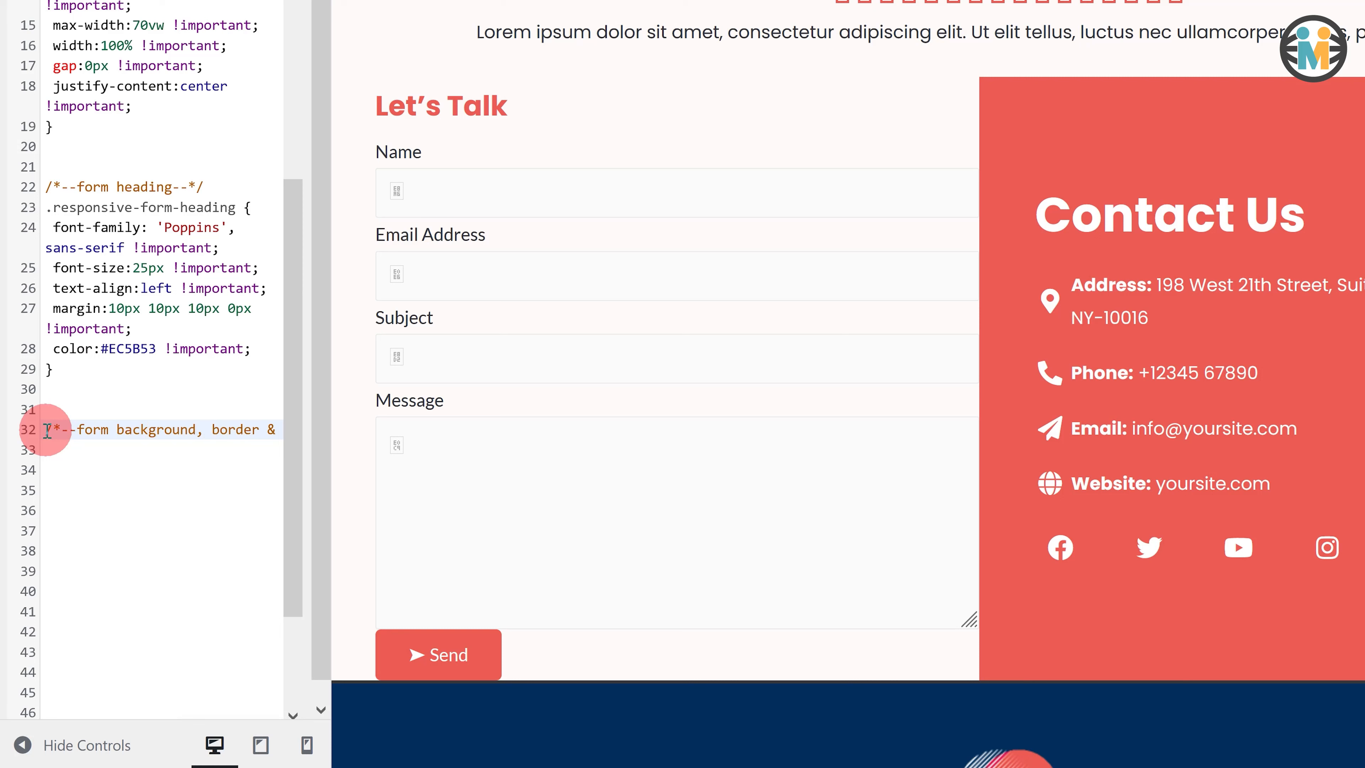
pyautogui.write('content area--*/')
pyautogui.press('Return')
pyautogui.write('.wpcf7 {')
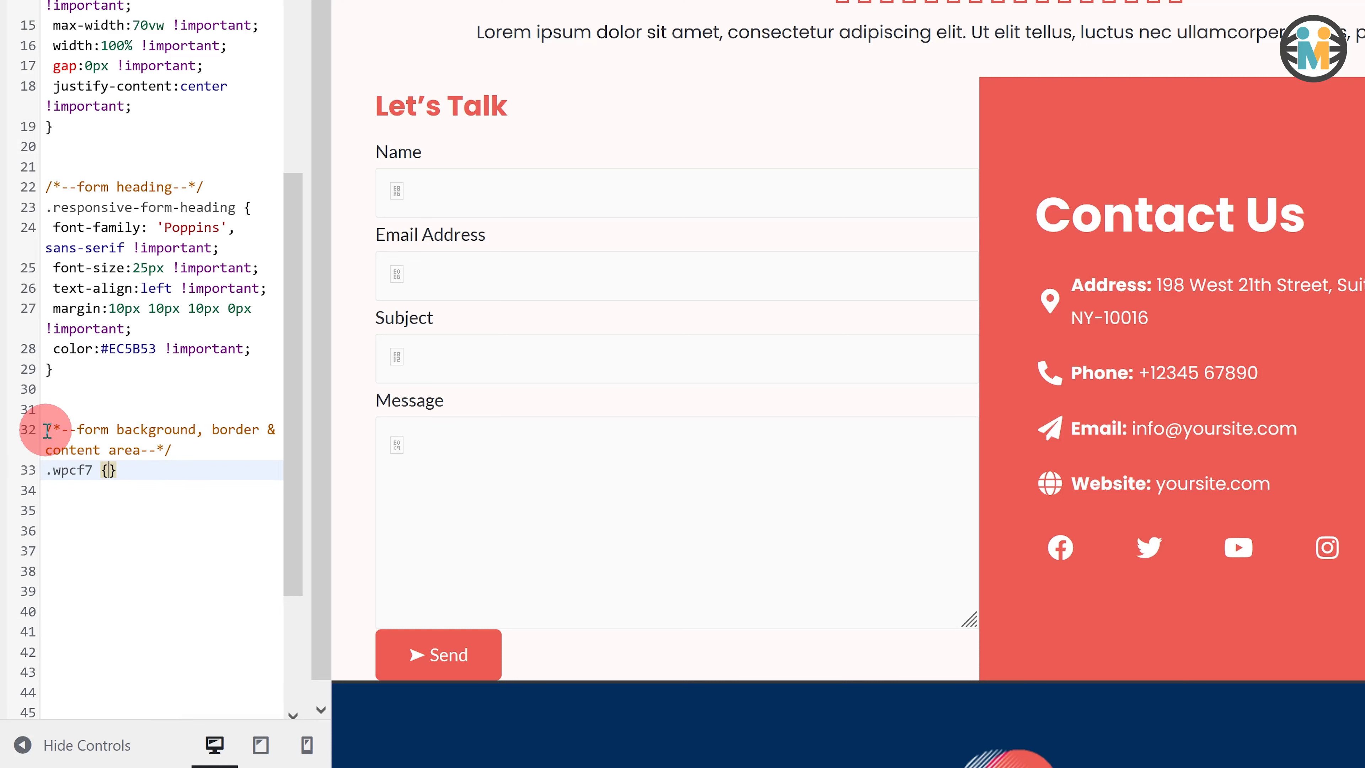
# Set the .wpcf7 rule's background-color to #f3f3f3 !important
pyautogui.press('Return')
pyautogui.write('background-color:')
pyautogui.write(' #f3f3f3')
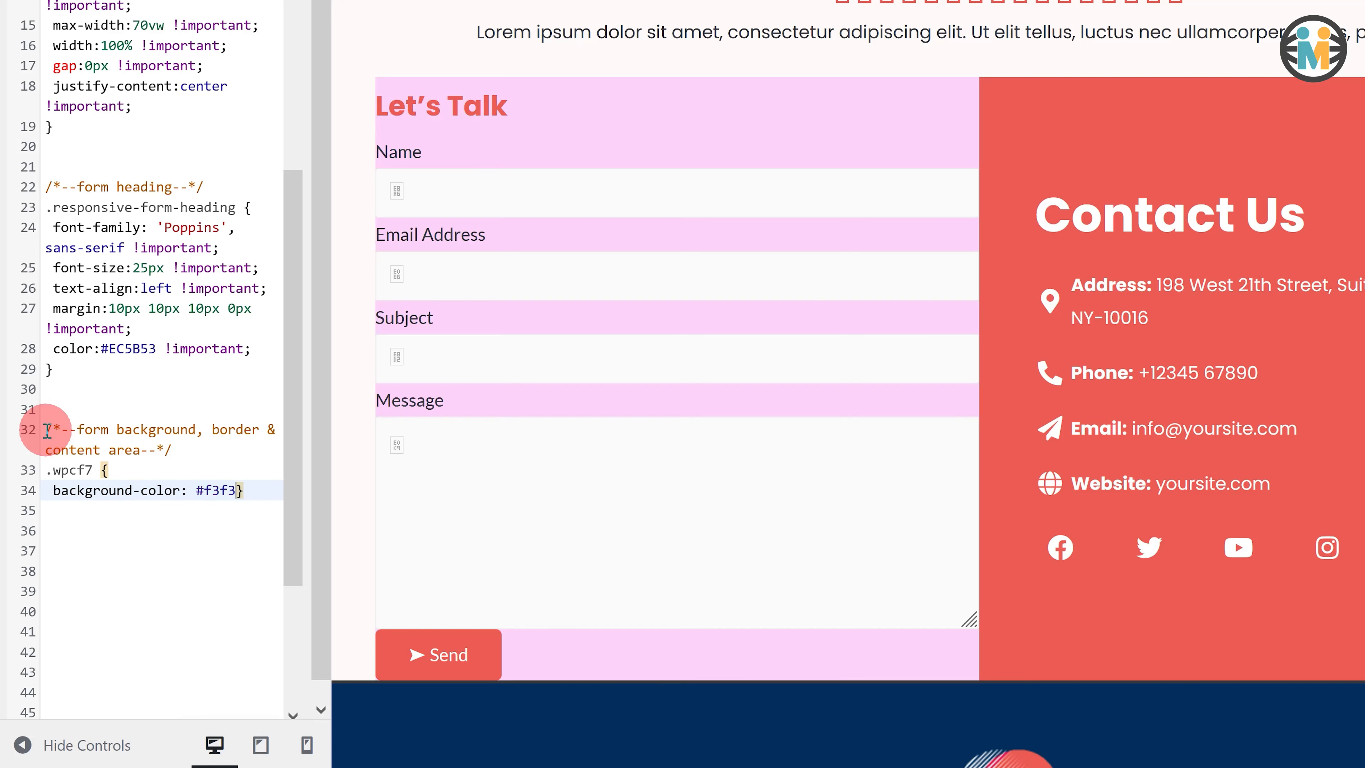
pyautogui.write(' !important;')
pyautogui.press('Return')
# Complete the .wpcf7 rule with border: 0px solid red and padding: 40px 40px 10px 40px, both !important, and check its declarations
pyautogui.write('bord')
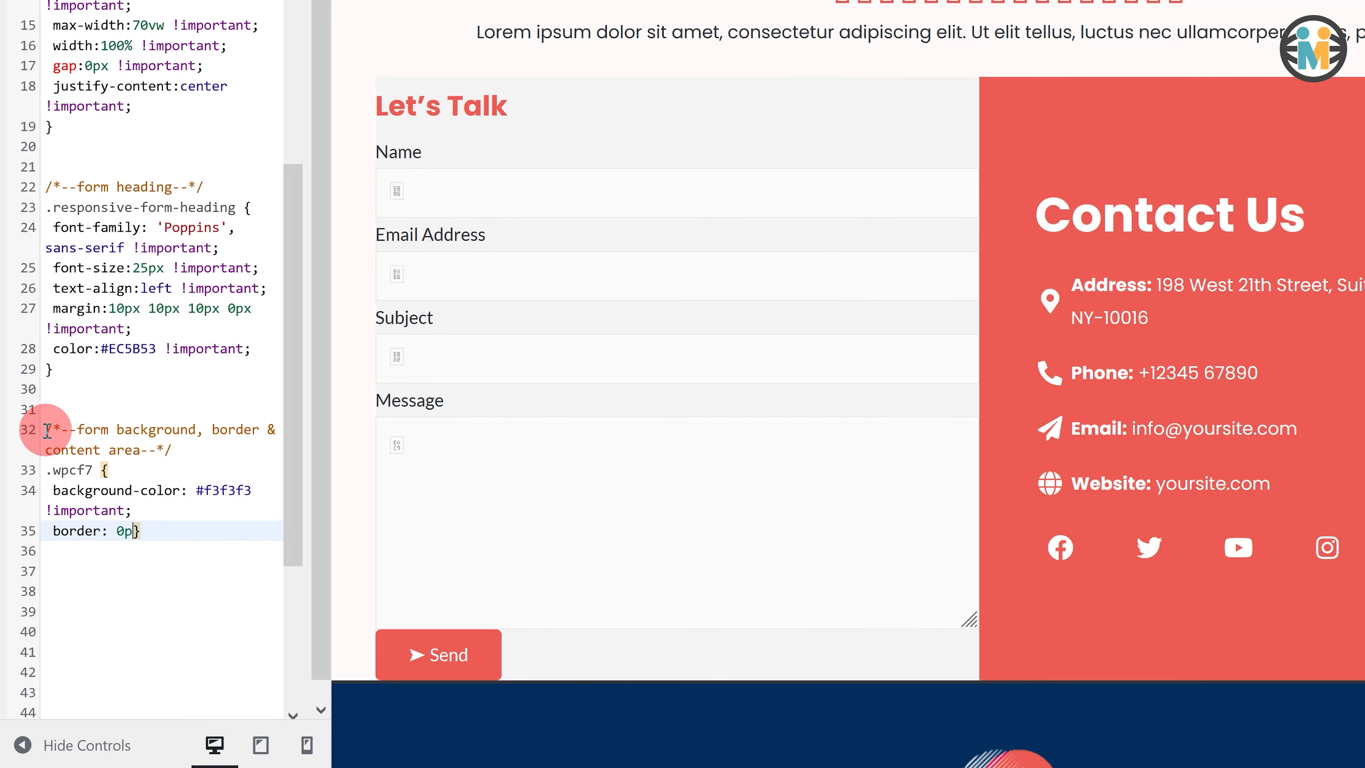
pyautogui.write('er: 0px solid red !important;')
pyautogui.press('Return')
pyautogui.write('p')
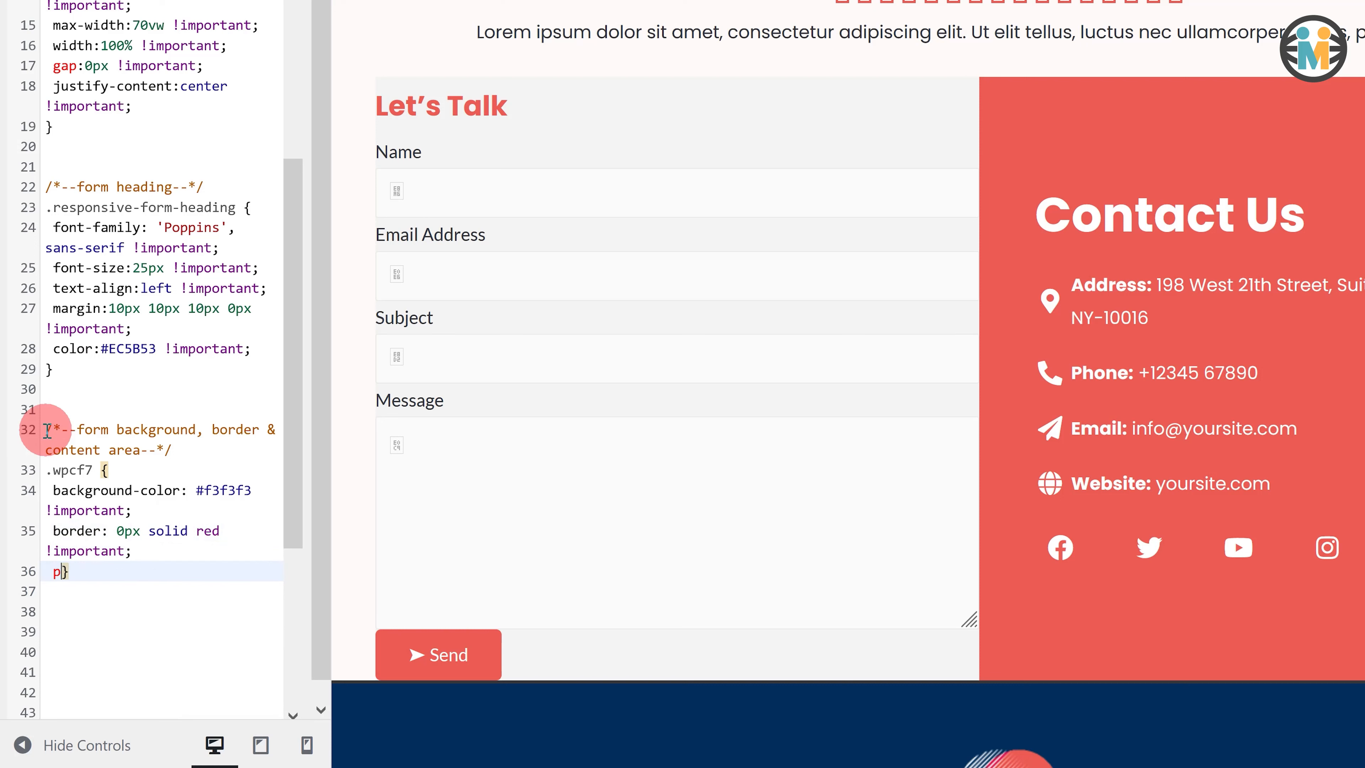
pyautogui.write('adding: 40px 40px 10px 40px !imp')
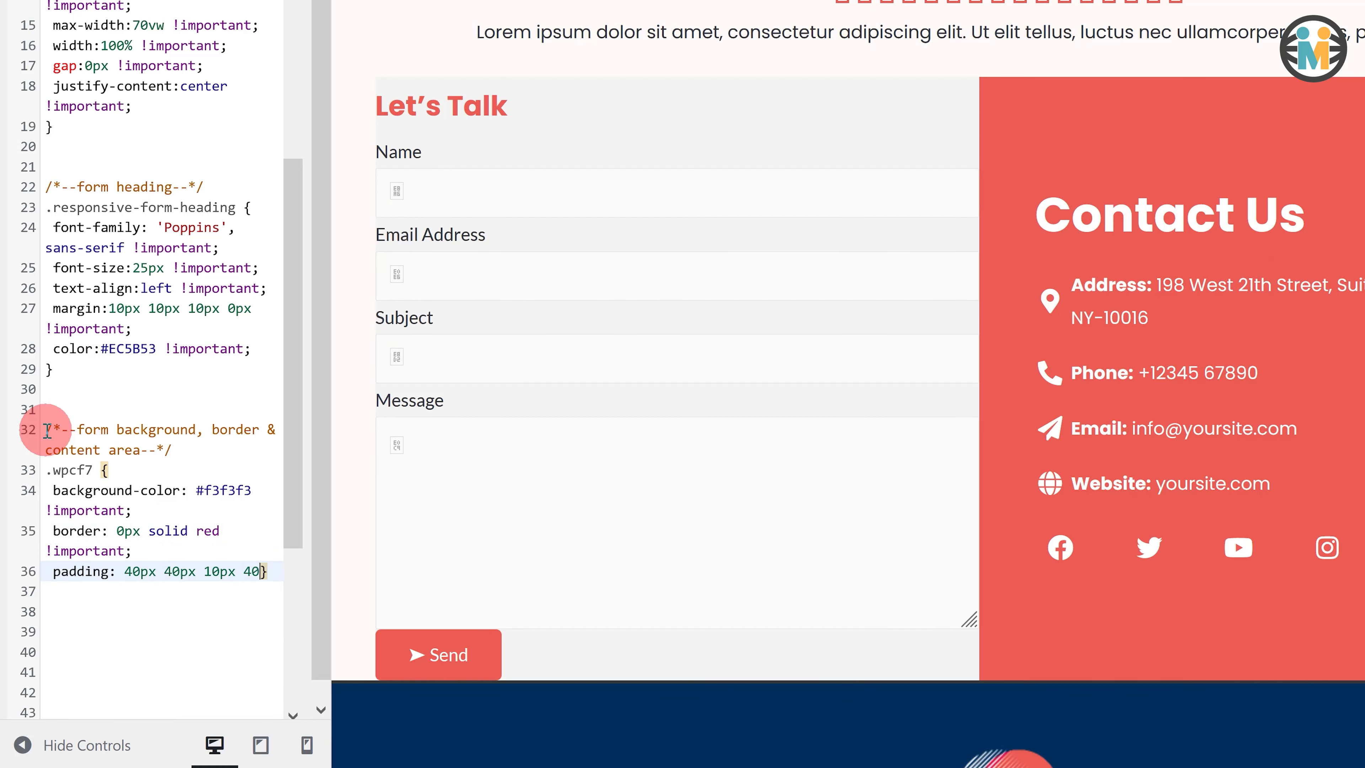
pyautogui.write('ortant;')
pyautogui.press('Return')
pyautogui.press('Down')
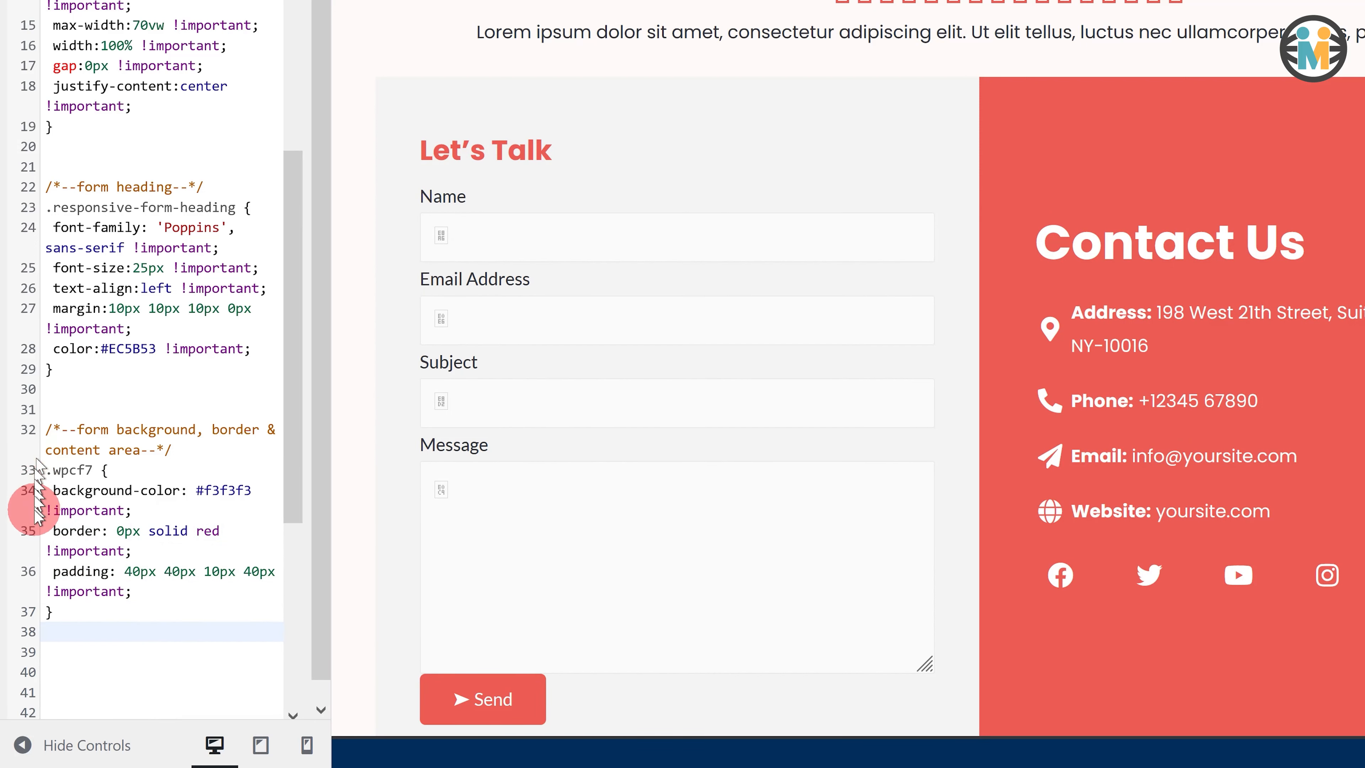
pyautogui.moveTo(47, 490); pyautogui.dragTo(145, 502)
pyautogui.moveTo(43, 527); pyautogui.dragTo(152, 556)
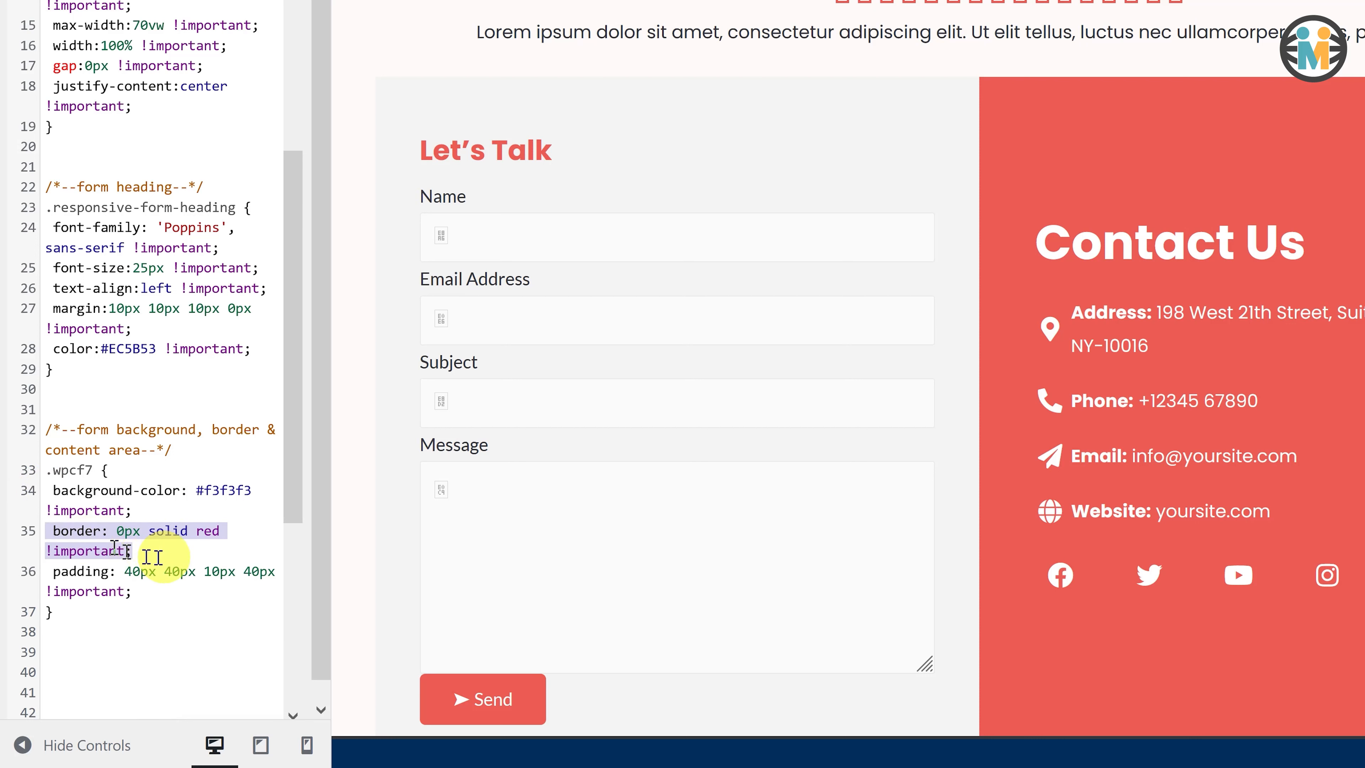
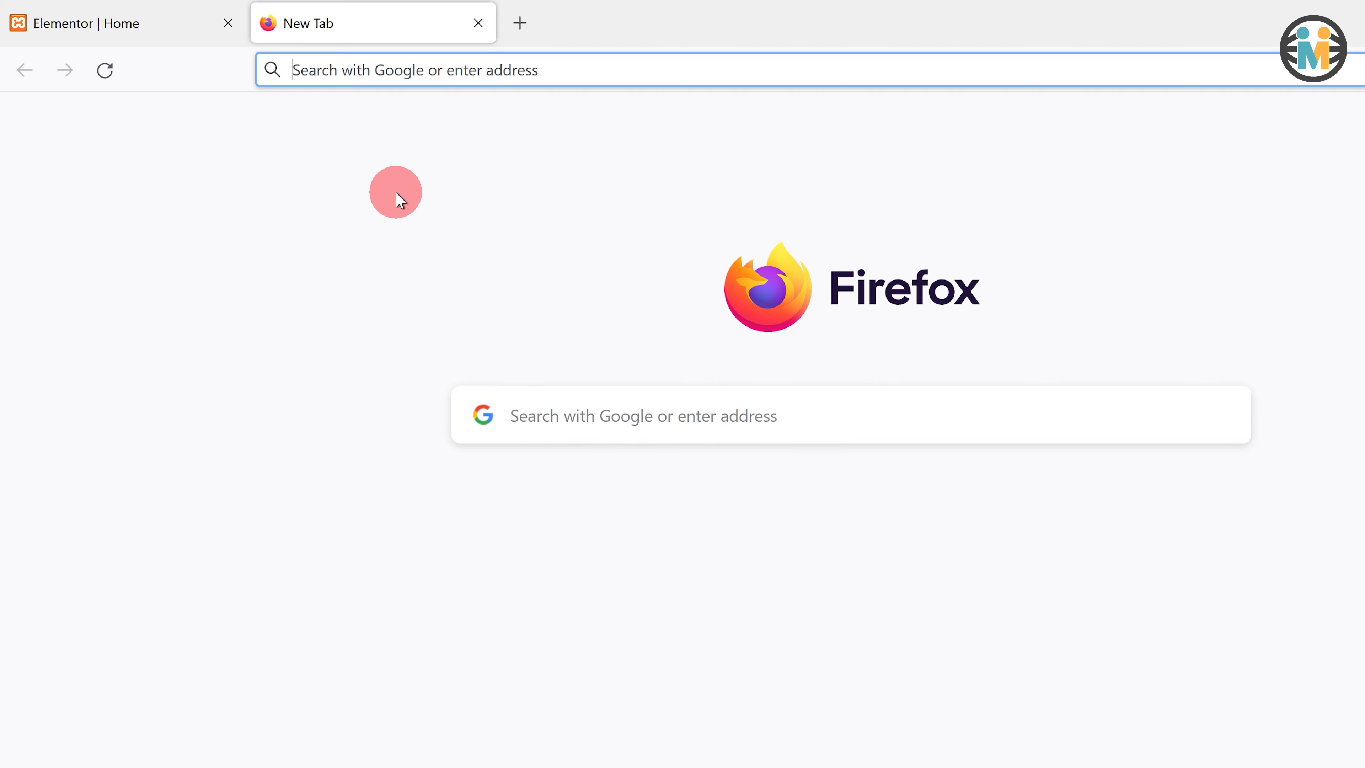
# Open fonts.google.com/icons in the browser and show the Material Icons set in the Filled style
pyautogui.write('fonts.google.com/icons')
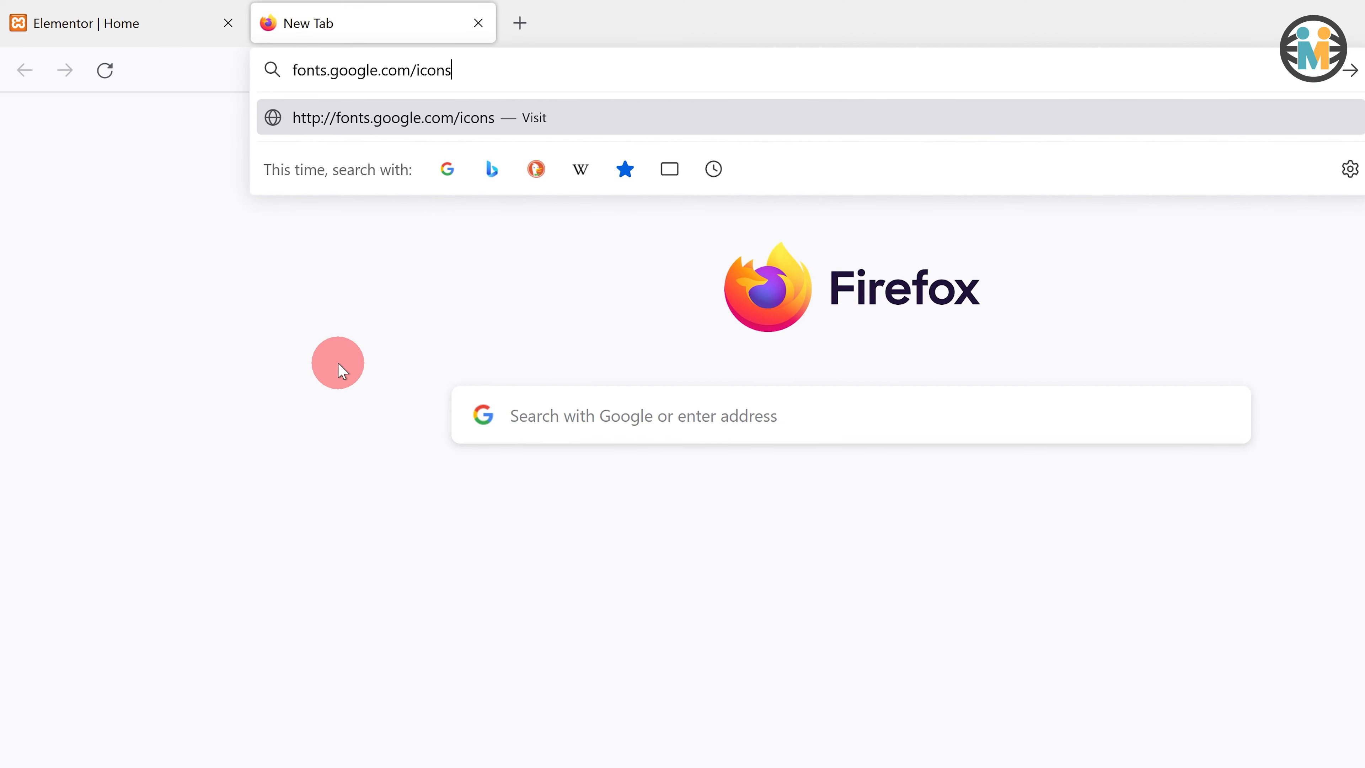
pyautogui.press('Return')
pyautogui.press('F11')
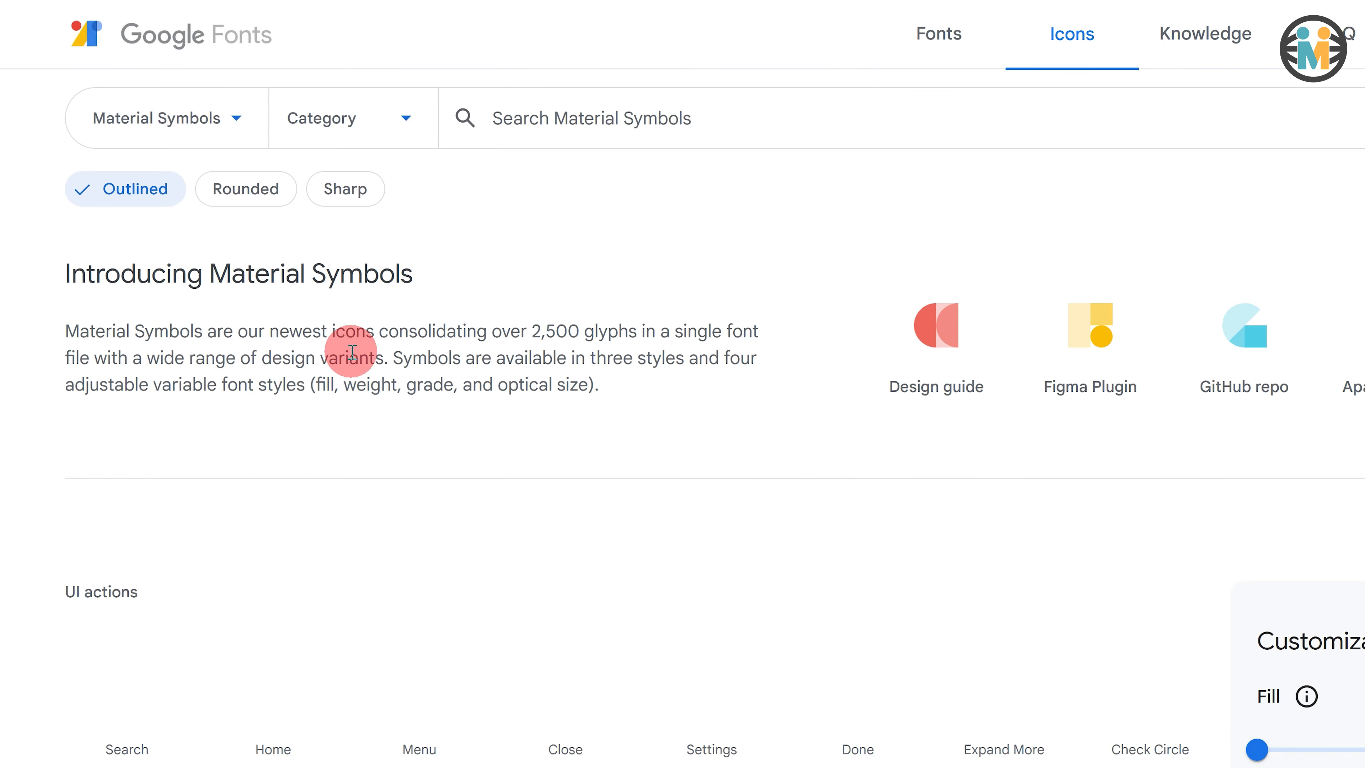
pyautogui.click(183, 132)
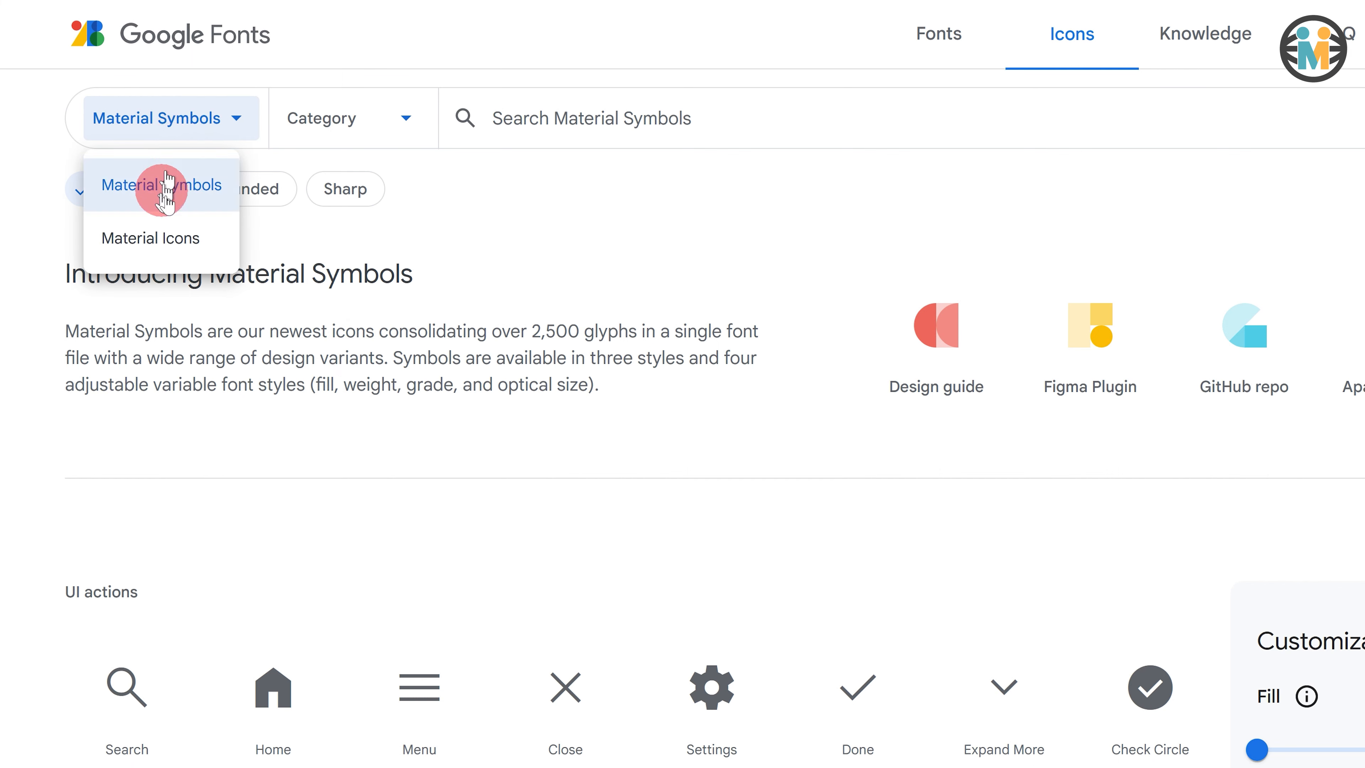
pyautogui.click(153, 237)
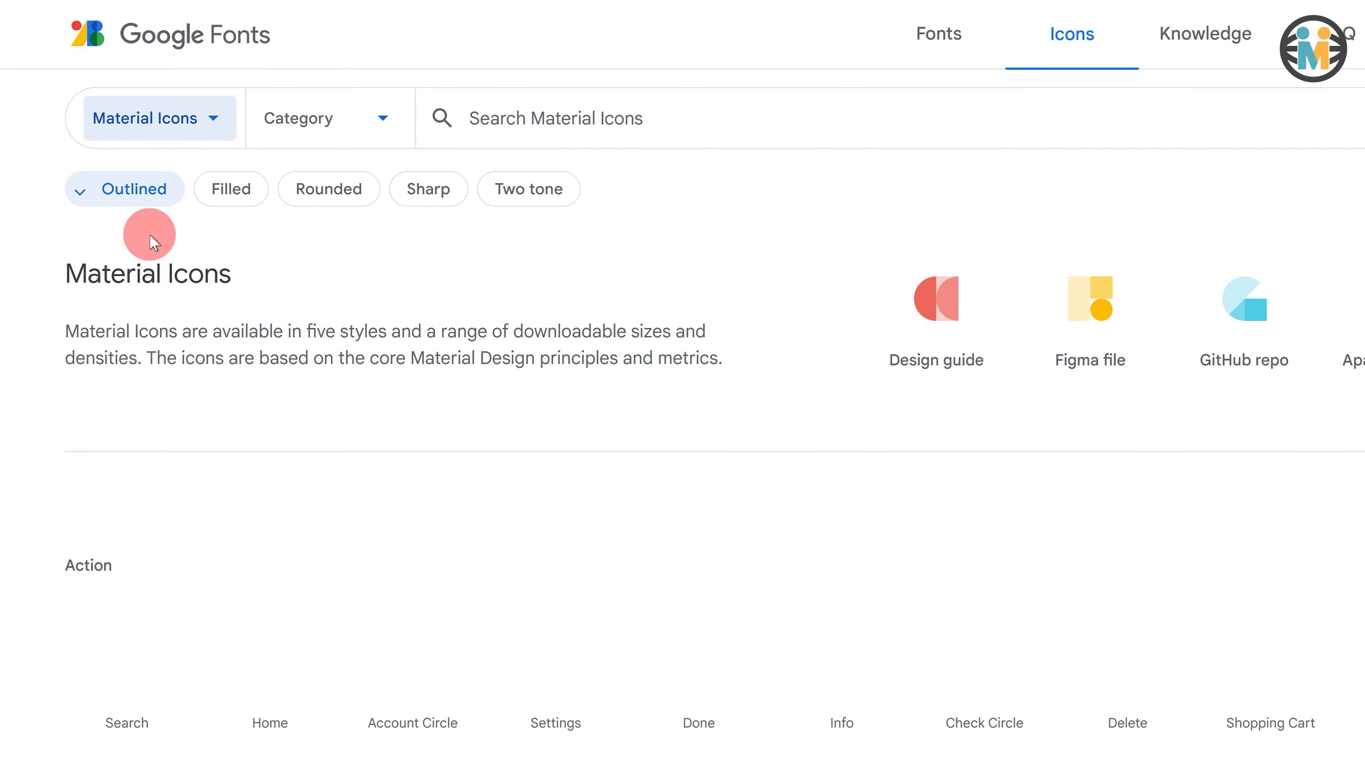
pyautogui.click(222, 191)
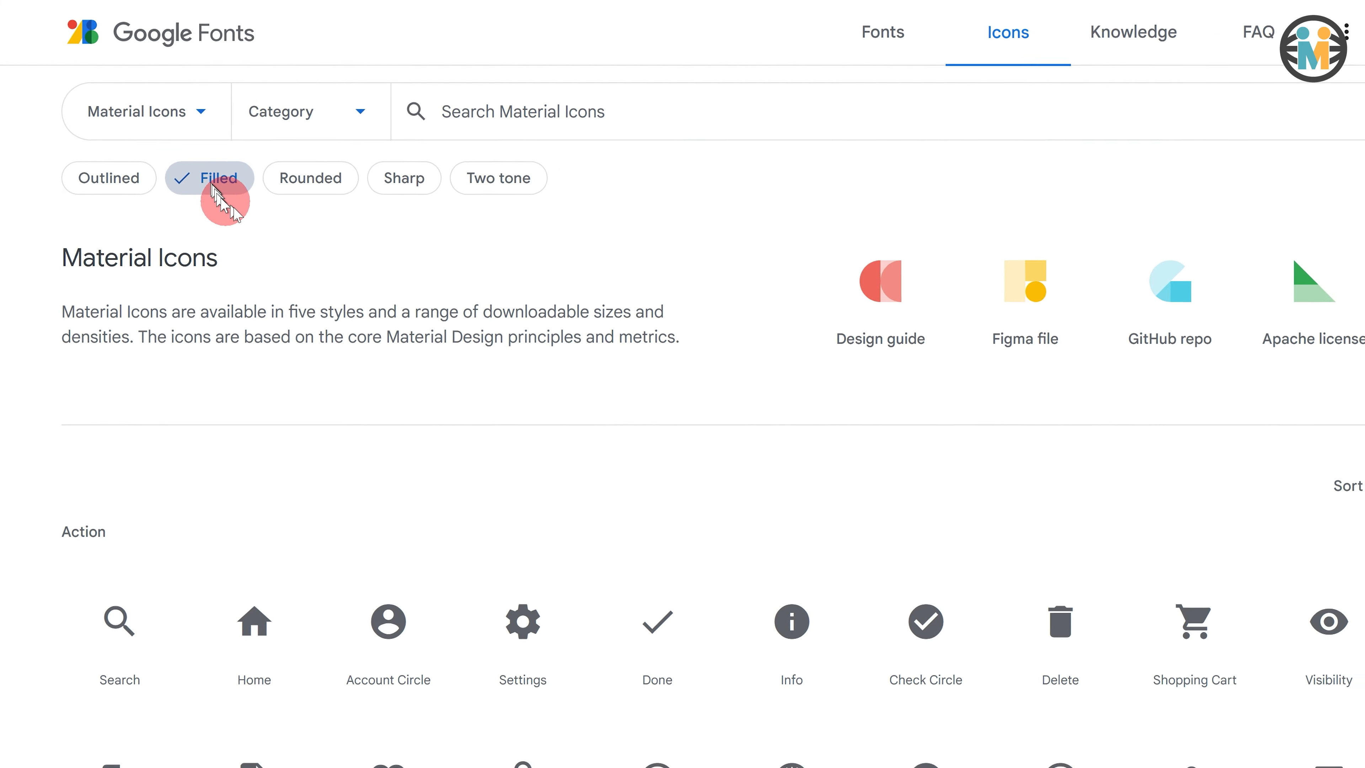
# From the Check Circle icon's details, open the embedding instructions and copy the stylesheet link code under Setup Method 1
pyautogui.click(795, 559)
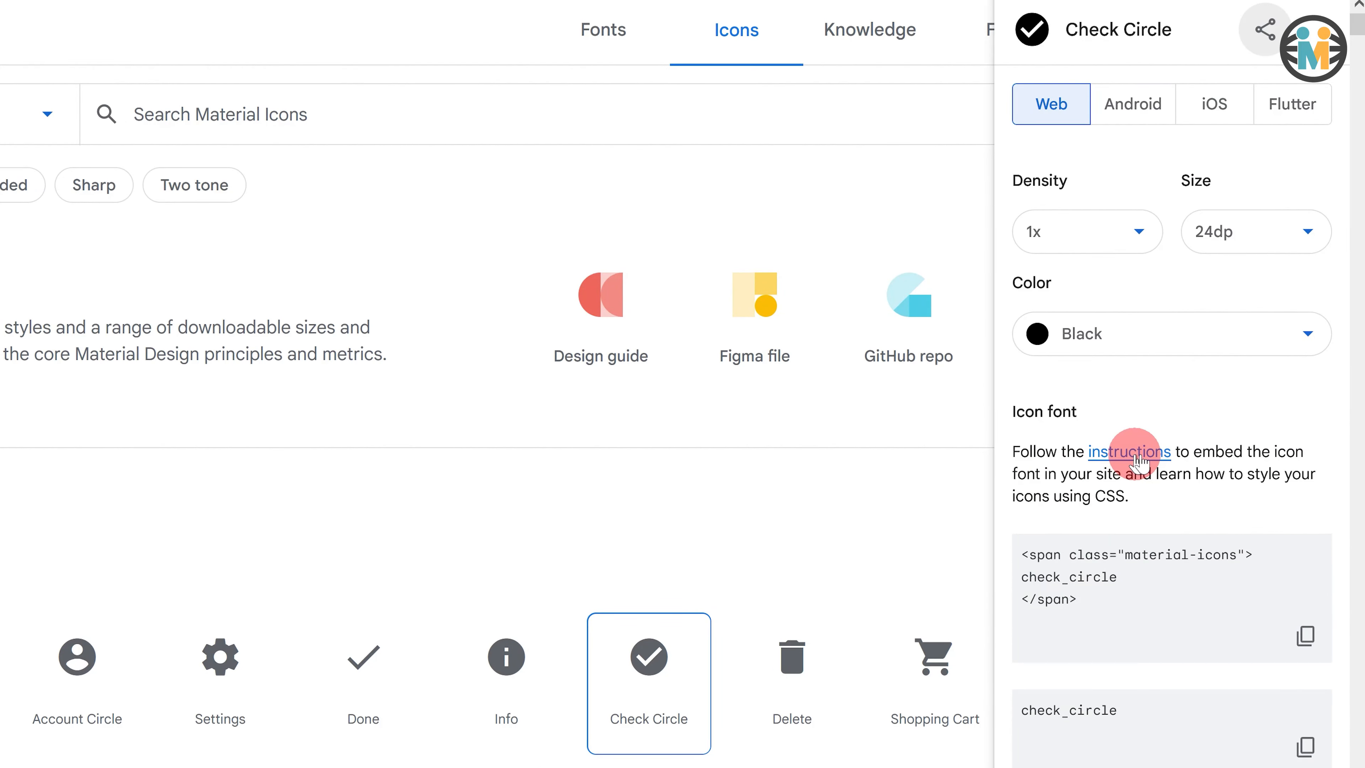
pyautogui.click(1138, 454)
pyautogui.scroll(5, 1174, 388)
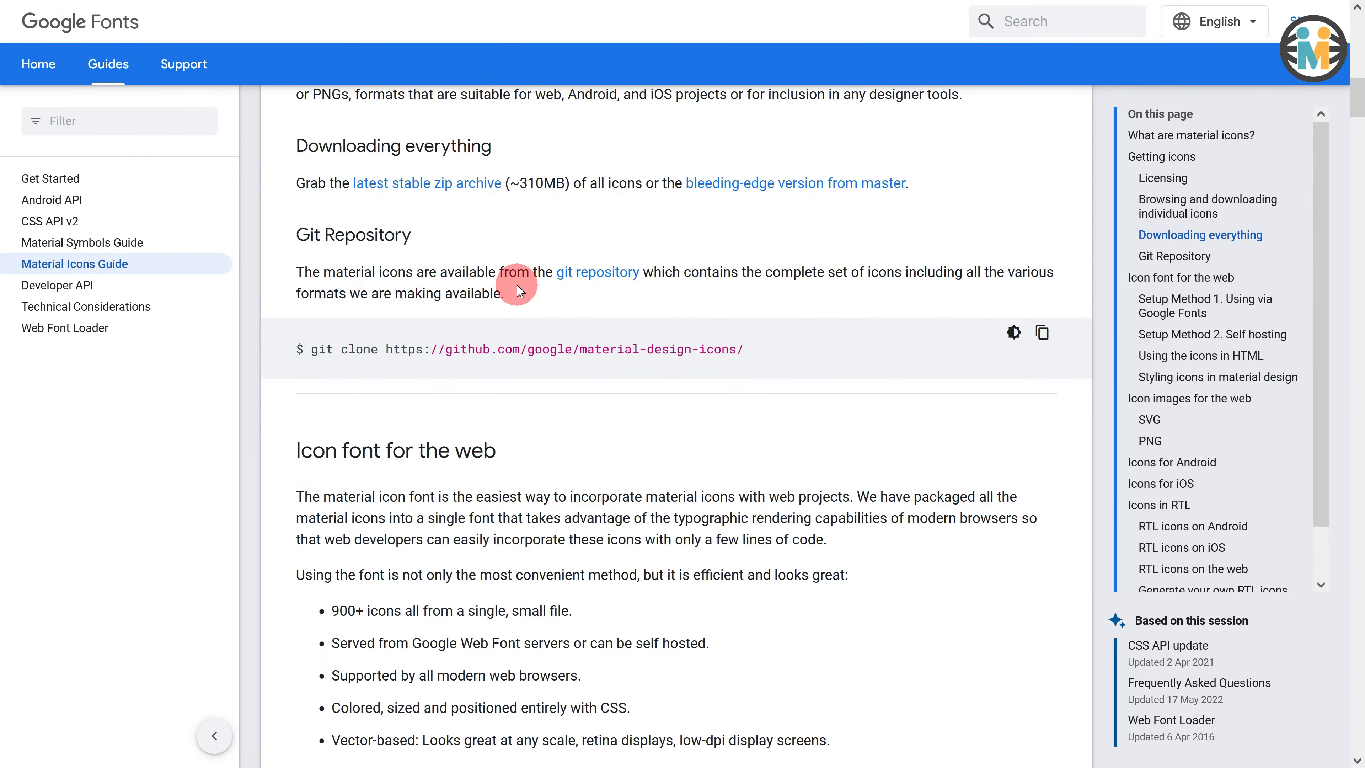
pyautogui.scroll(-10, 519, 291)
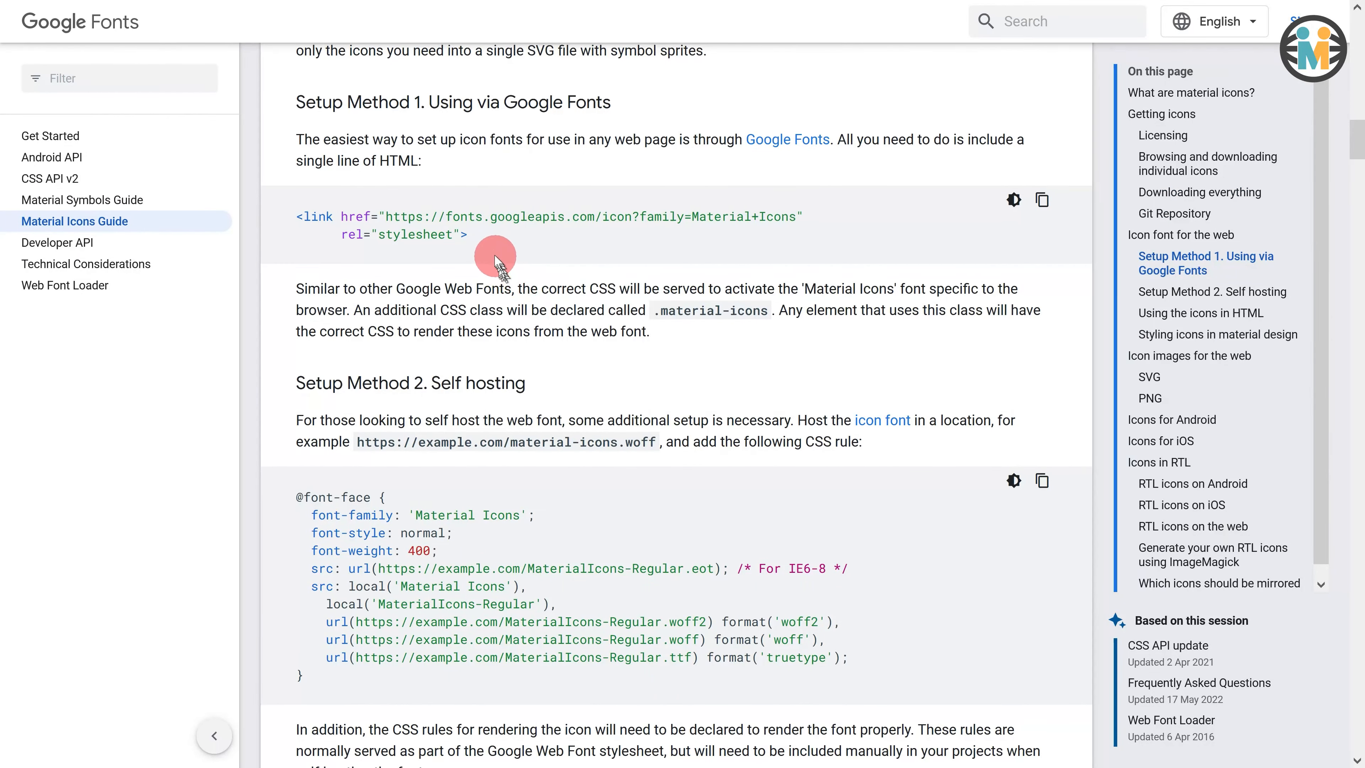
pyautogui.moveTo(484, 242); pyautogui.dragTo(321, 218)
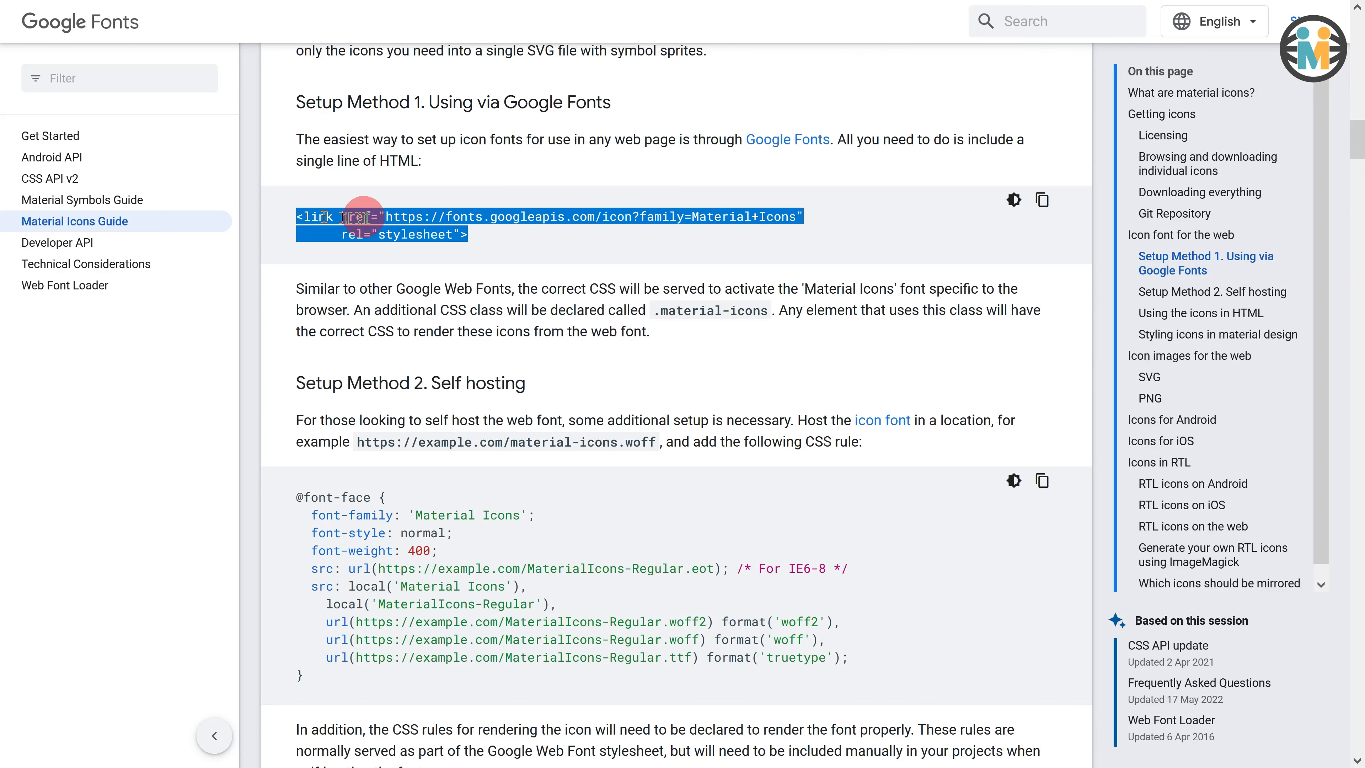
pyautogui.rightClick(399, 216)
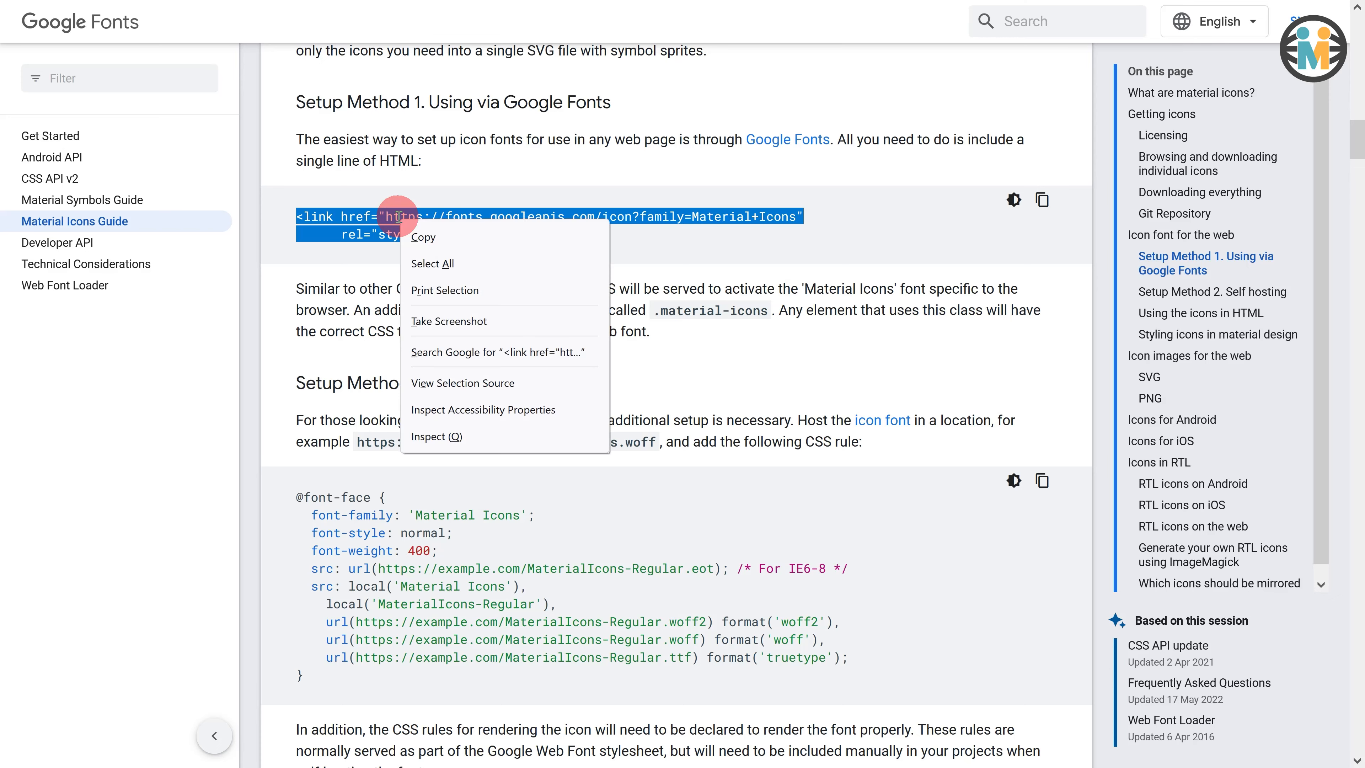
pyautogui.click(425, 237)
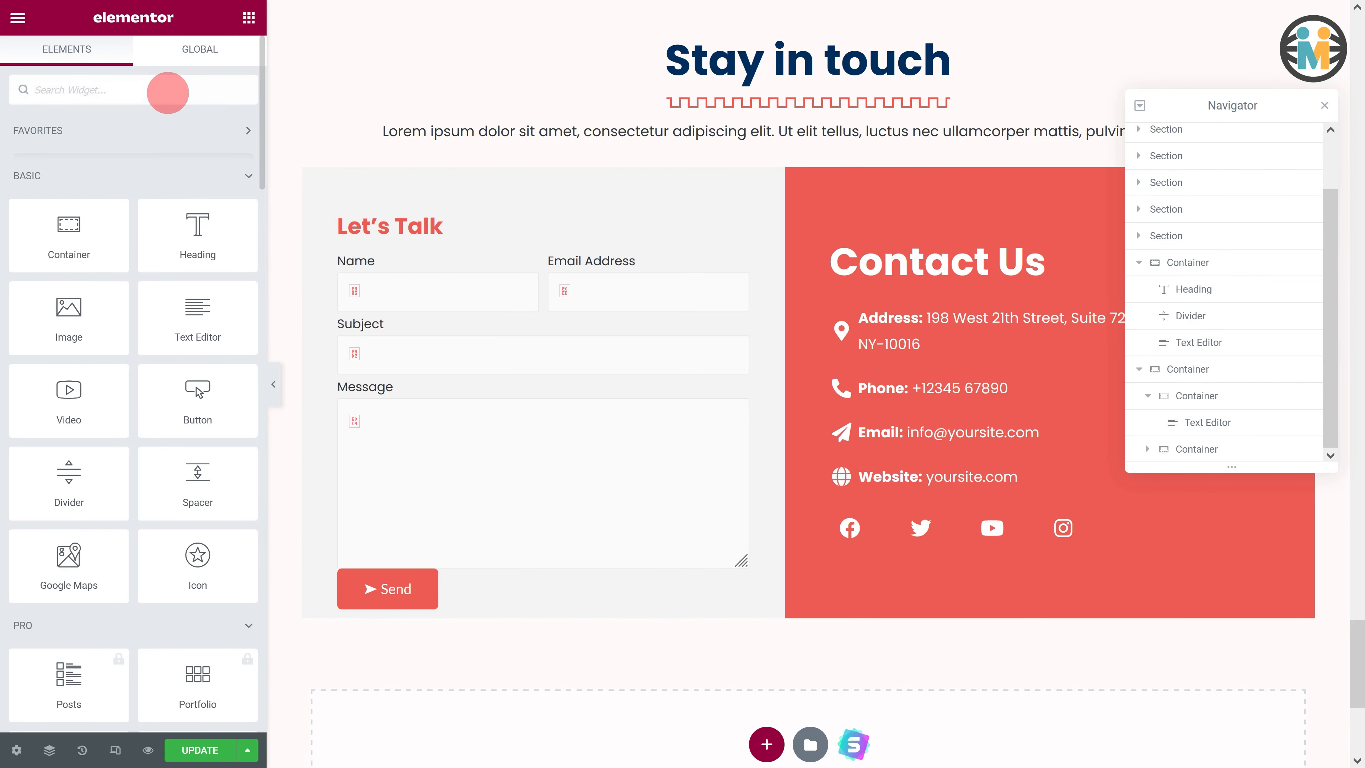
# In Elementor, add an HTML widget with the copied Material Icons link directly above the contact form container, and update the page
pyautogui.click(168, 93)
pyautogui.write('html')
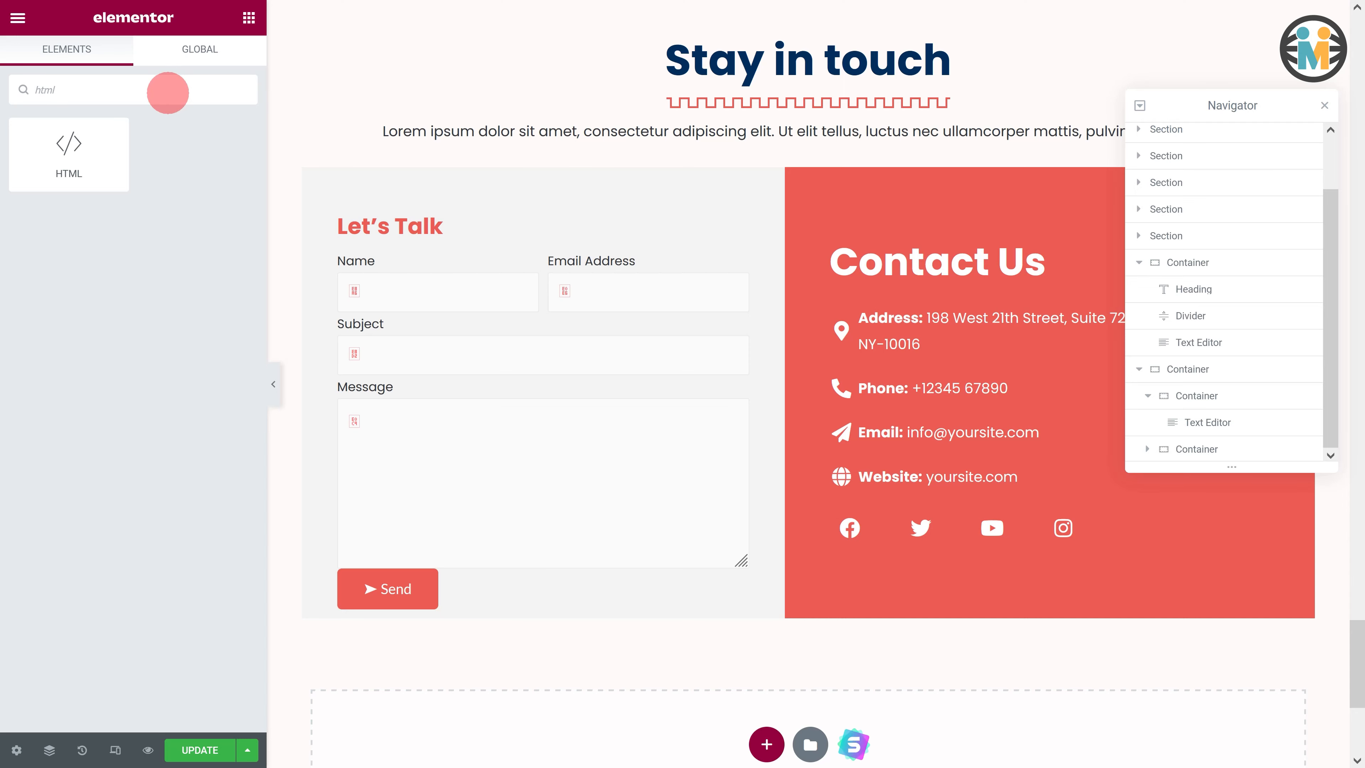
pyautogui.moveTo(69, 151); pyautogui.dragTo(524, 152)
pyautogui.click(159, 162)
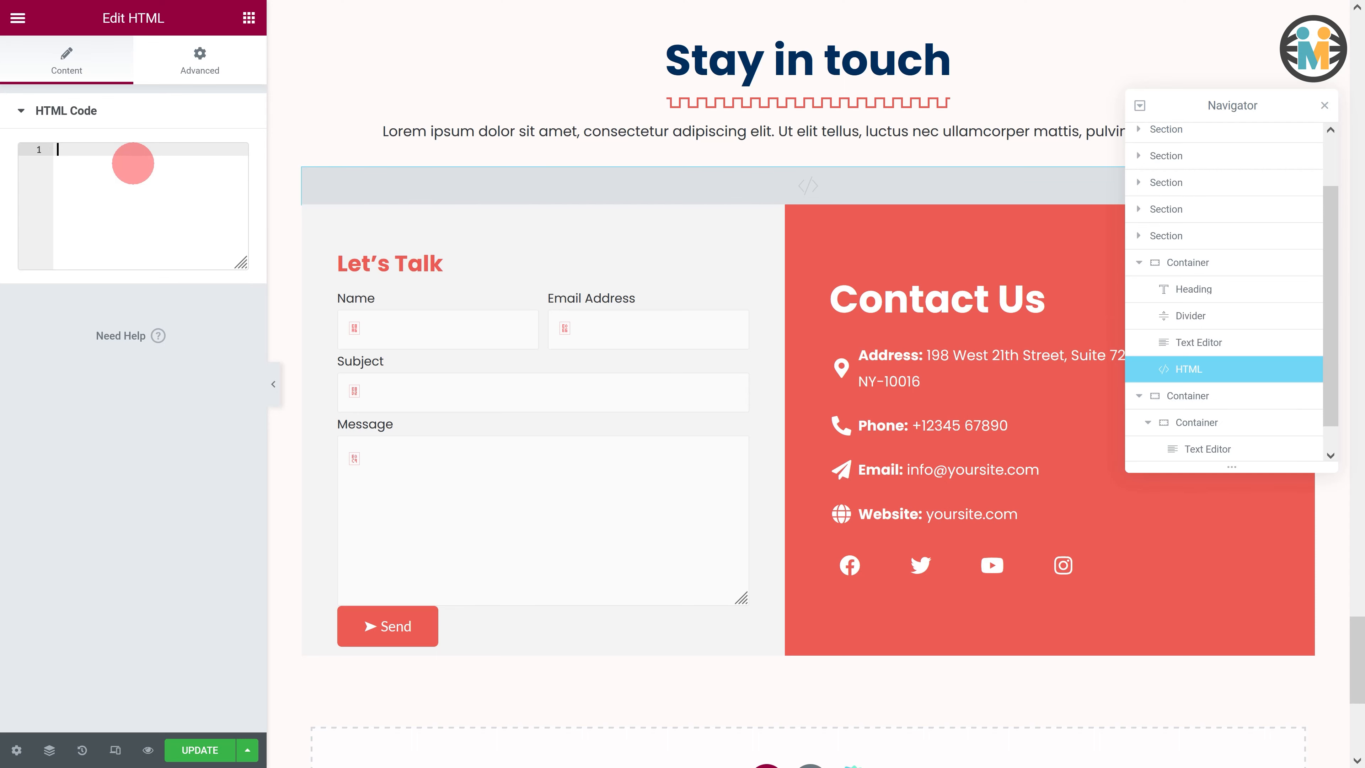
pyautogui.hotkey('ctrl', 'v')
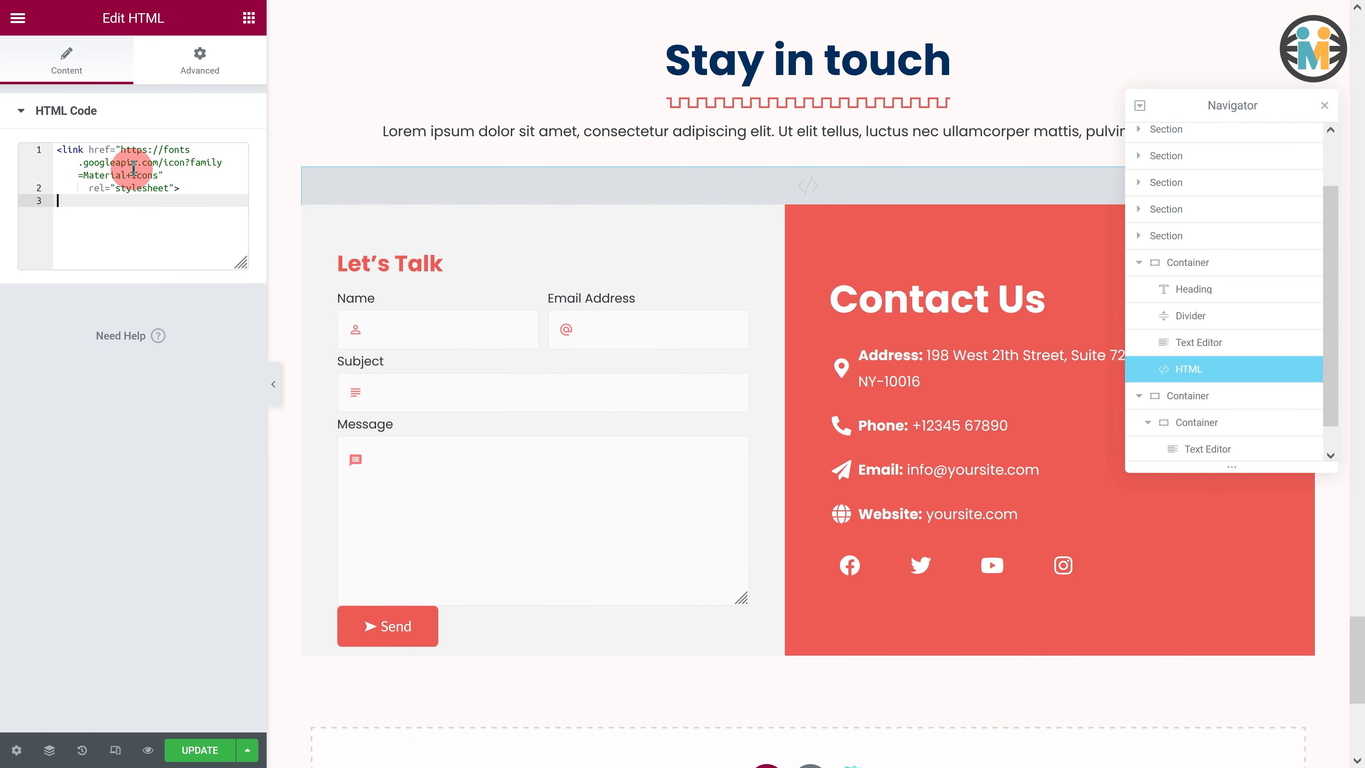
pyautogui.click(176, 750)
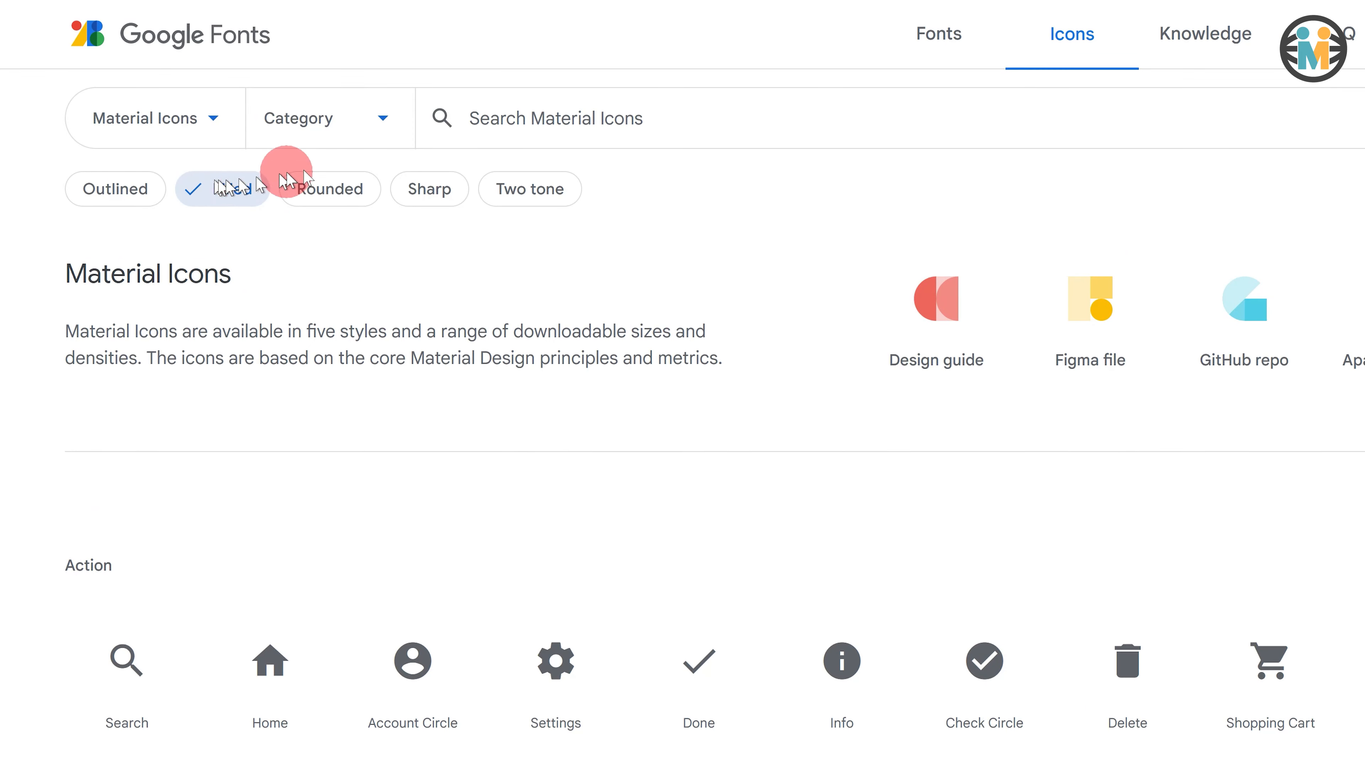
# Back in Google Fonts, search the filled Material Icons for "face" and open the Account Circle icon's details
pyautogui.click(516, 121)
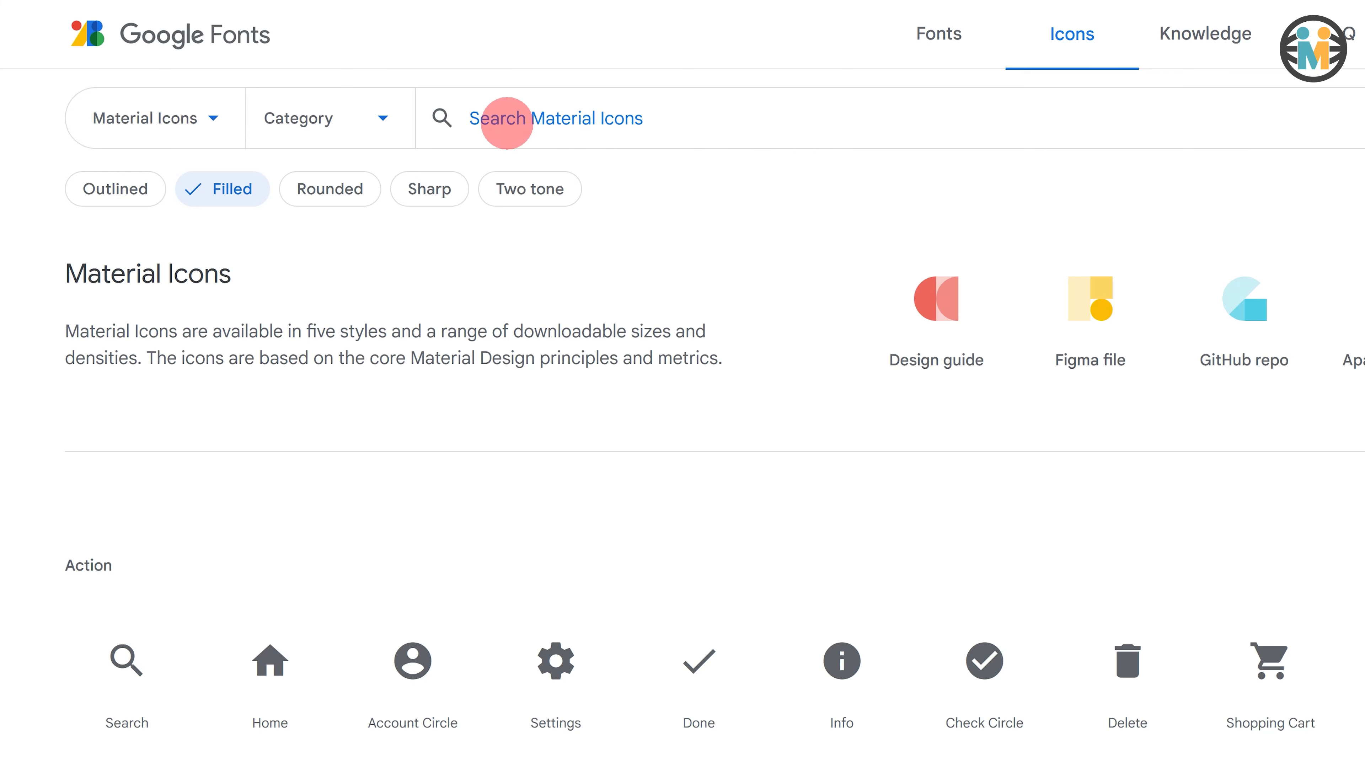
pyautogui.write('face')
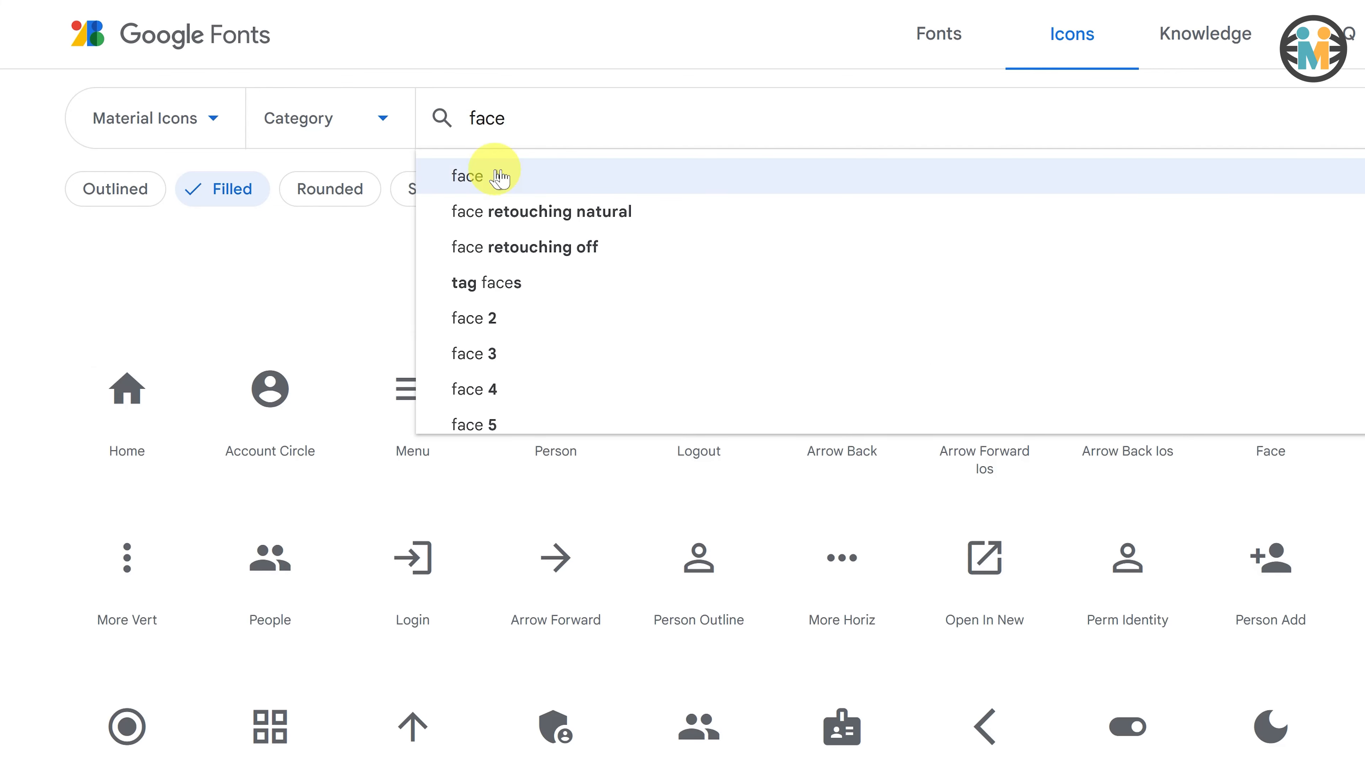
pyautogui.click(497, 175)
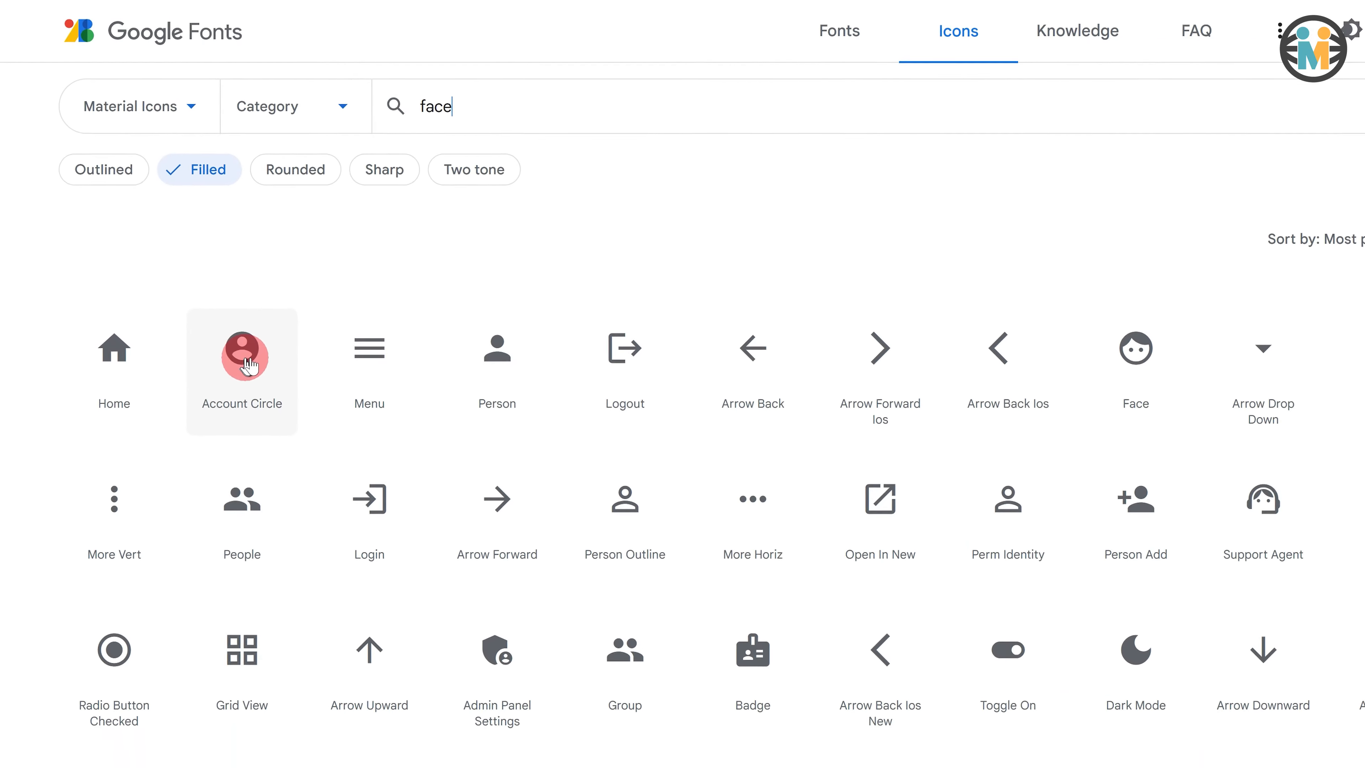
pyautogui.click(249, 366)
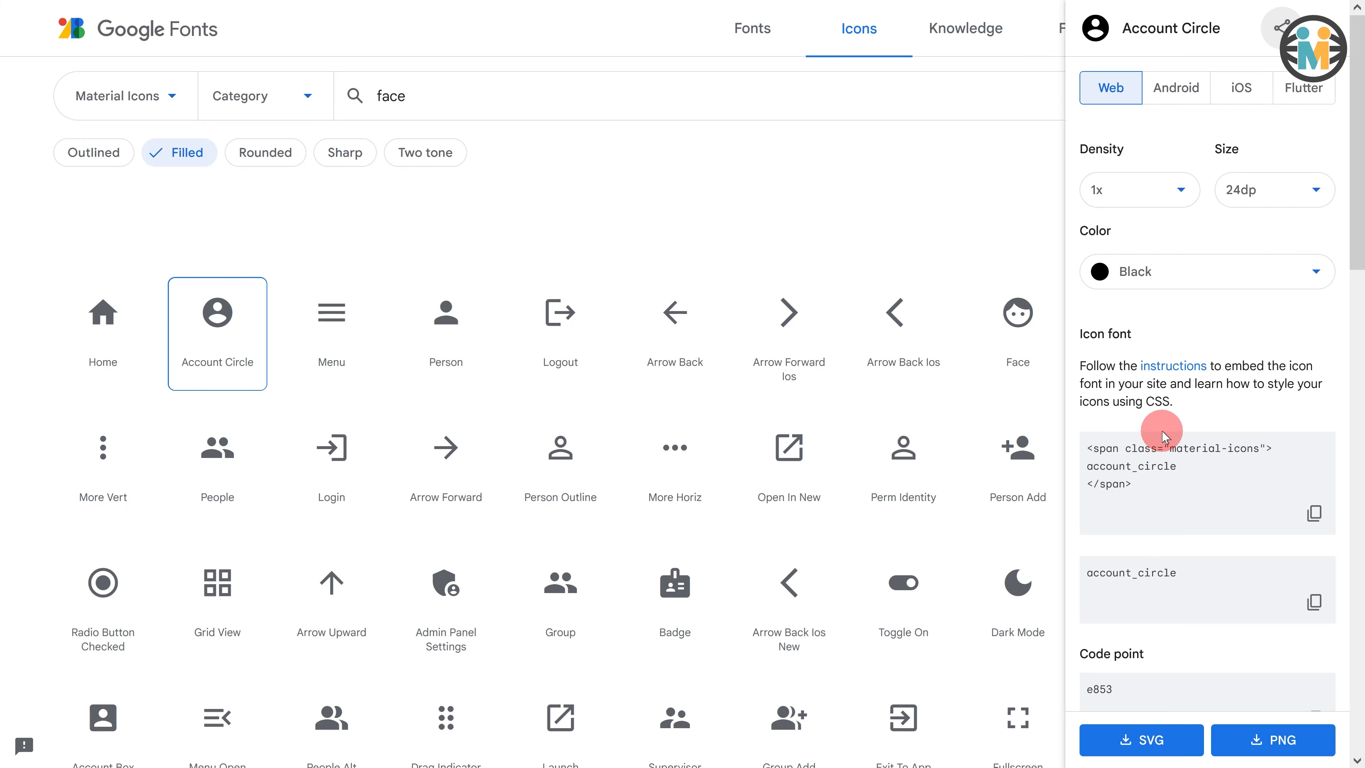
# Copy the Account Circle icon's code point
pyautogui.scroll(-2, 1161, 435)
pyautogui.moveTo(1129, 567); pyautogui.dragTo(1086, 574)
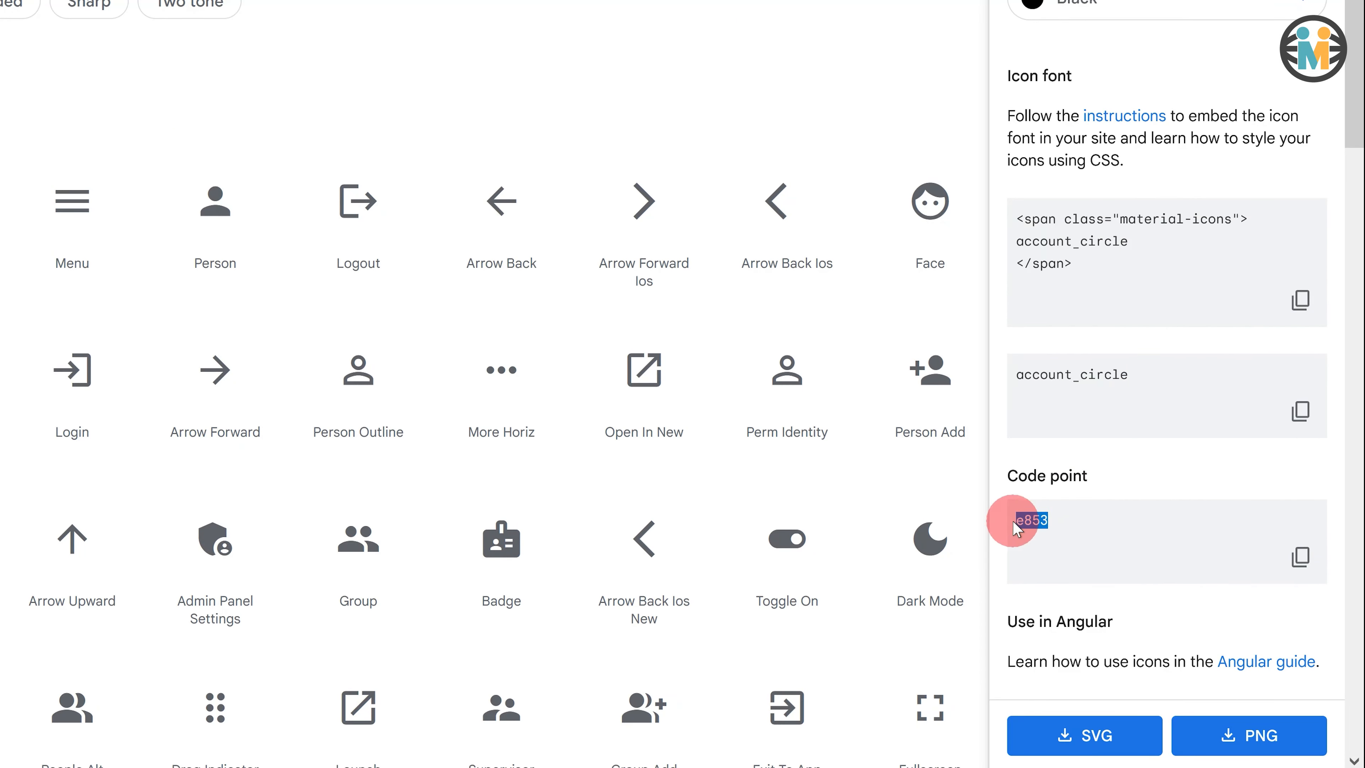
pyautogui.click(1301, 562)
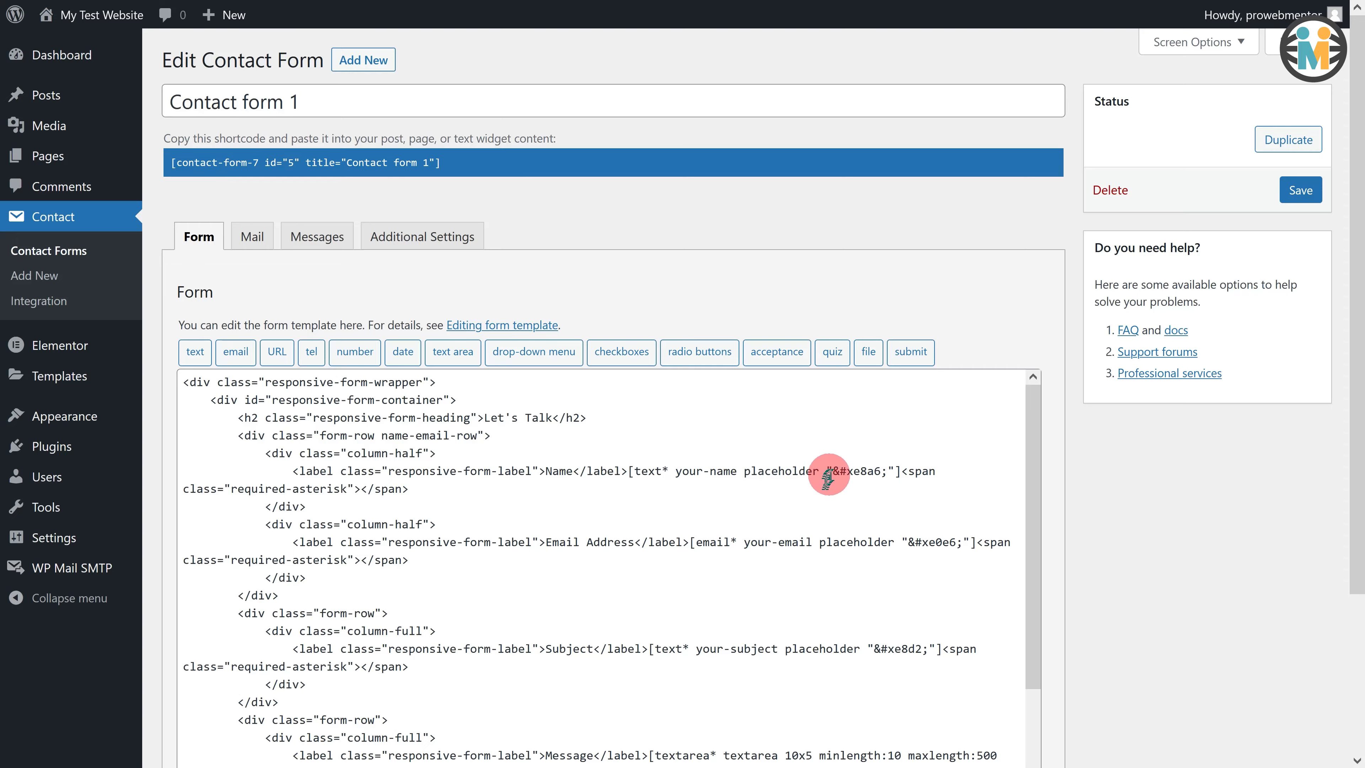
# In Contact form 1's template, examine the placeholder icon codes of the Name, Email Address, Subject and Message fields
pyautogui.moveTo(834, 471); pyautogui.dragTo(870, 471)
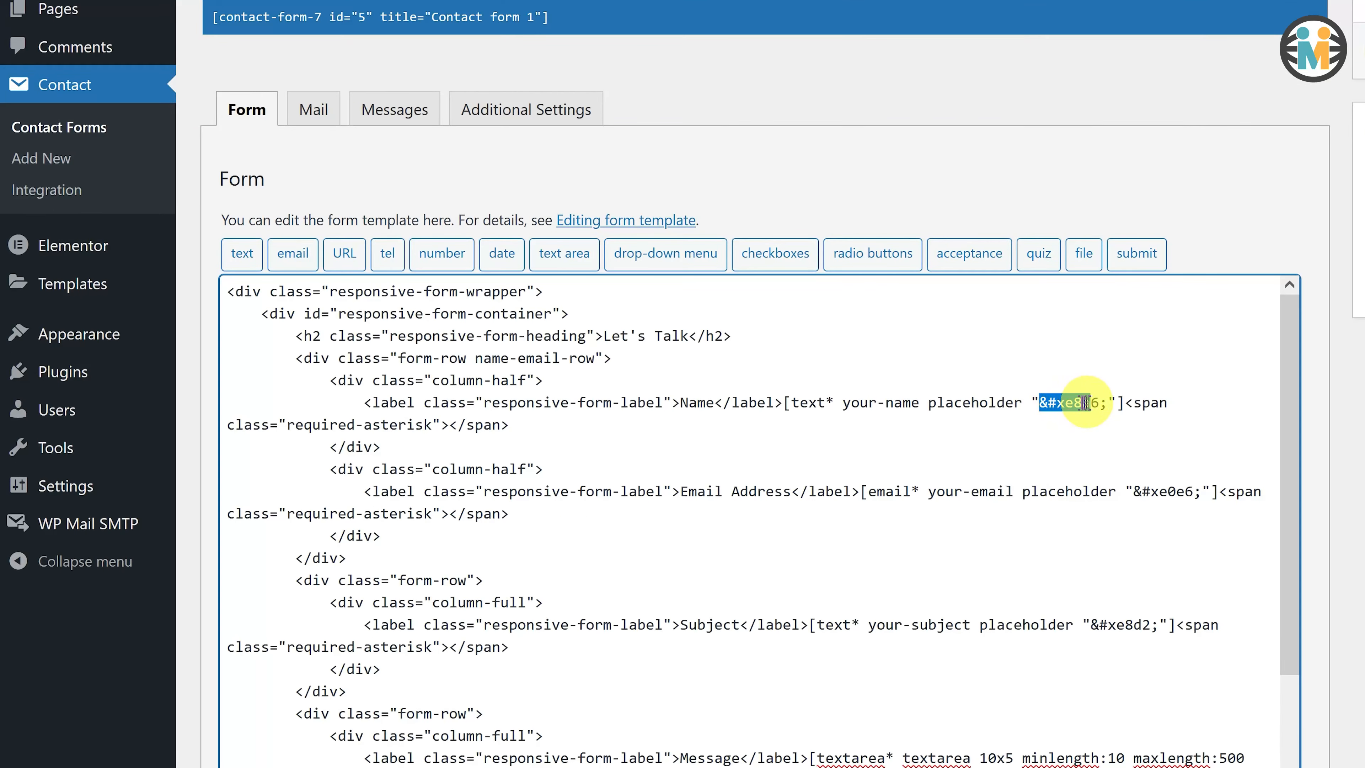
pyautogui.moveTo(1099, 402); pyautogui.dragTo(1099, 402)
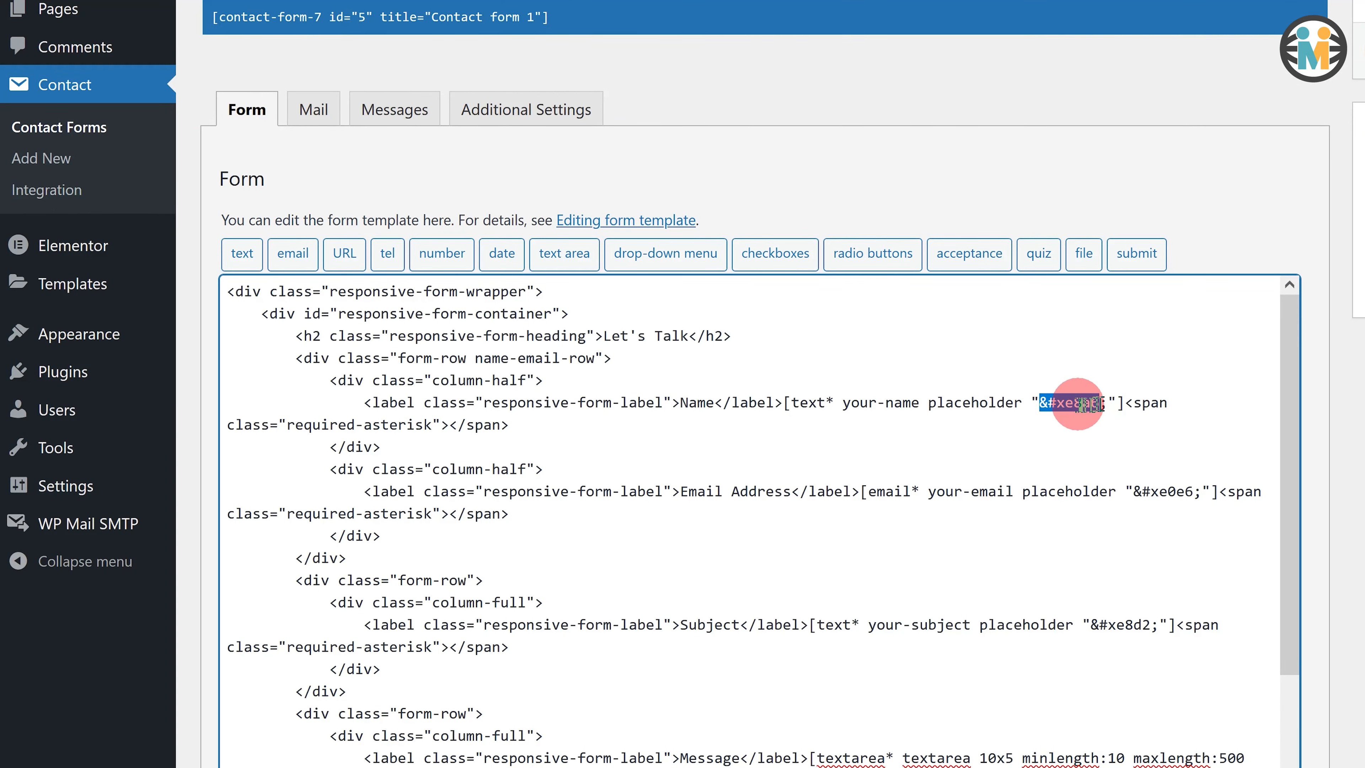
pyautogui.click(1134, 491)
pyautogui.moveTo(1134, 489); pyautogui.dragTo(1191, 490)
pyautogui.moveTo(1099, 624); pyautogui.dragTo(1143, 622)
pyautogui.scroll(-1, 1100, 593)
pyautogui.scroll(-3, 1101, 593)
pyautogui.moveTo(339, 621); pyautogui.dragTo(402, 620)
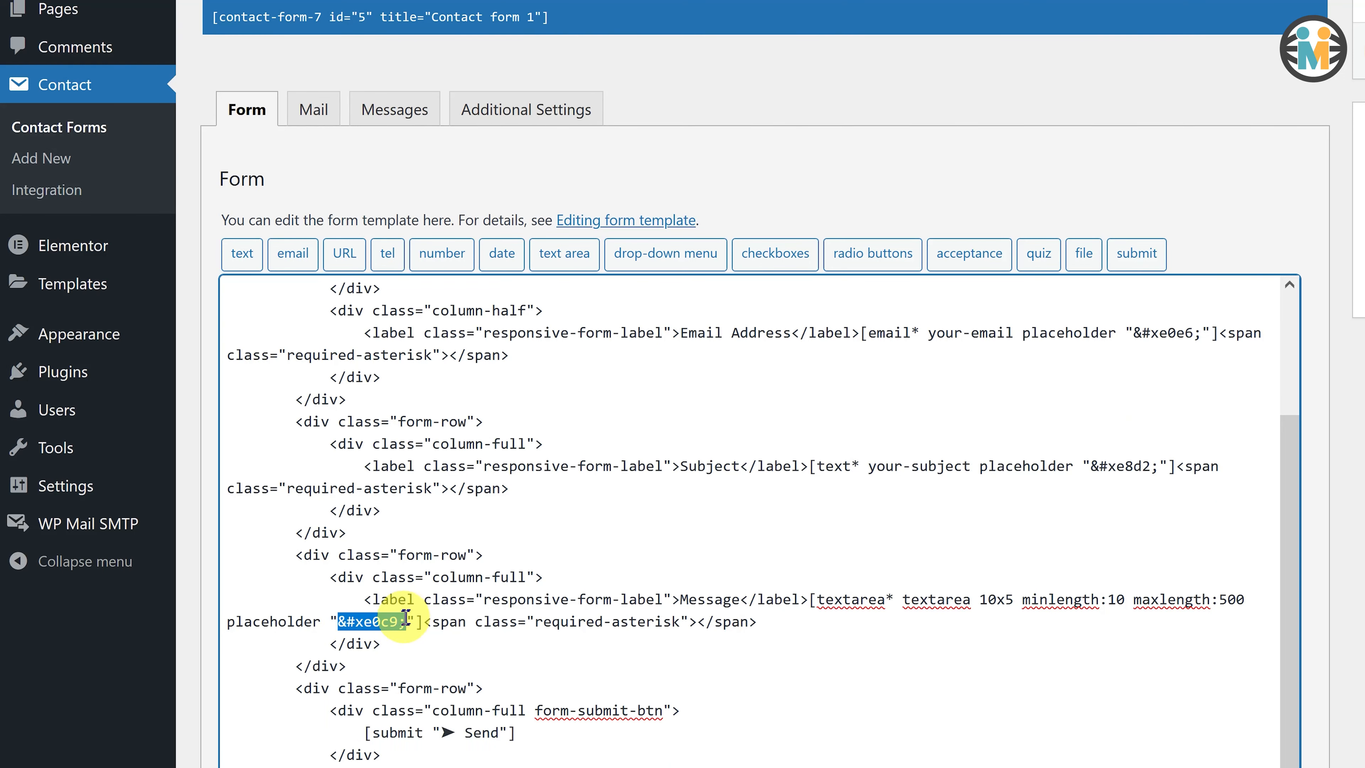
pyautogui.scroll(3, 962, 496)
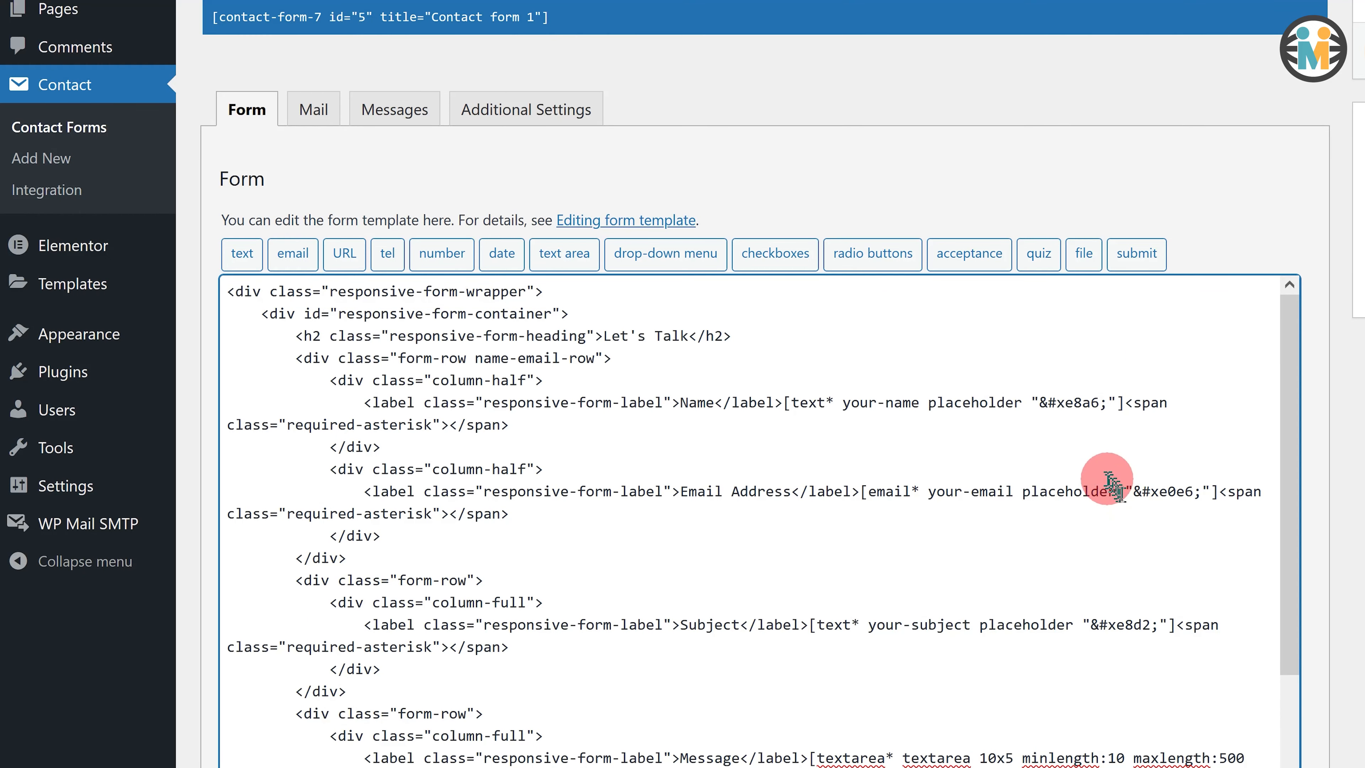
# In Contact form 1's template, replace the Name field's placeholder icon code with &#xe853; and save the form
pyautogui.click(1070, 406)
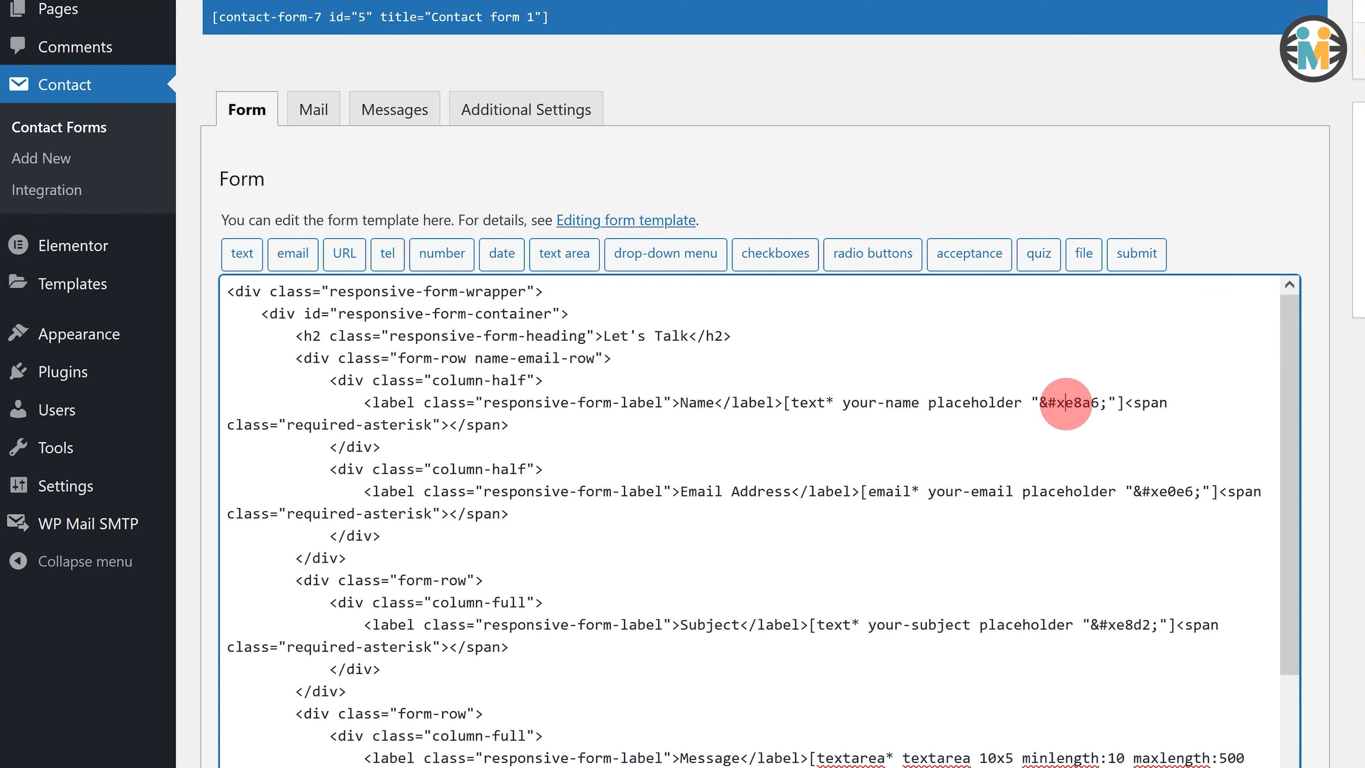
pyautogui.click(1068, 404)
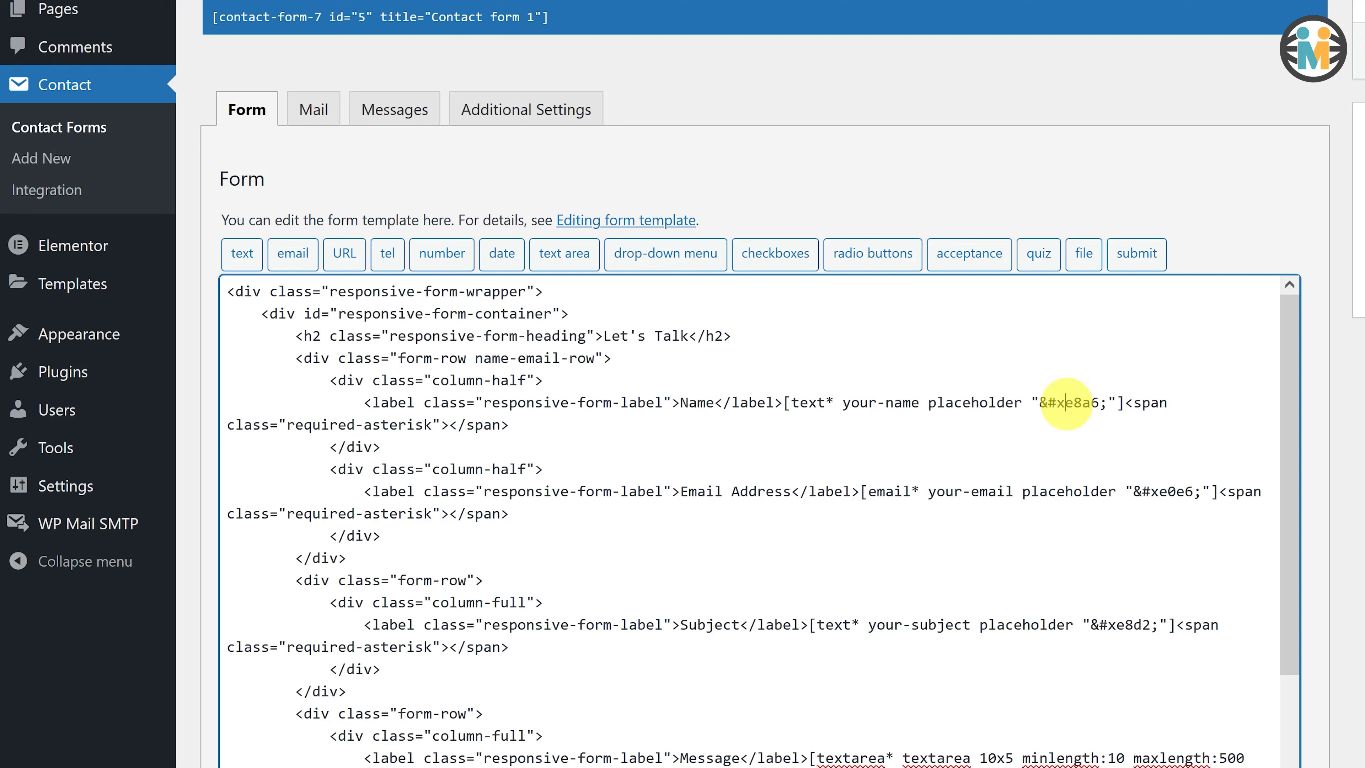
pyautogui.moveTo(1078, 403); pyautogui.dragTo(1098, 402)
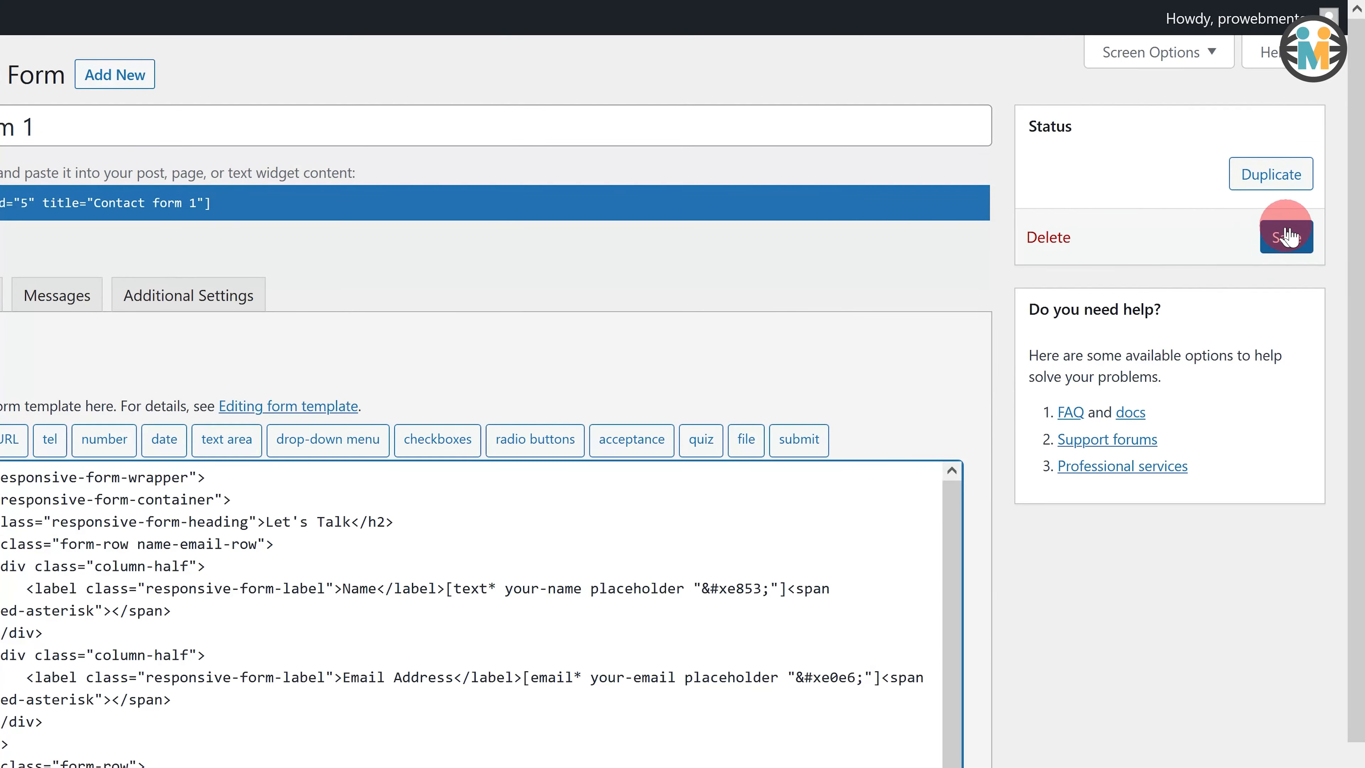
pyautogui.click(1288, 237)
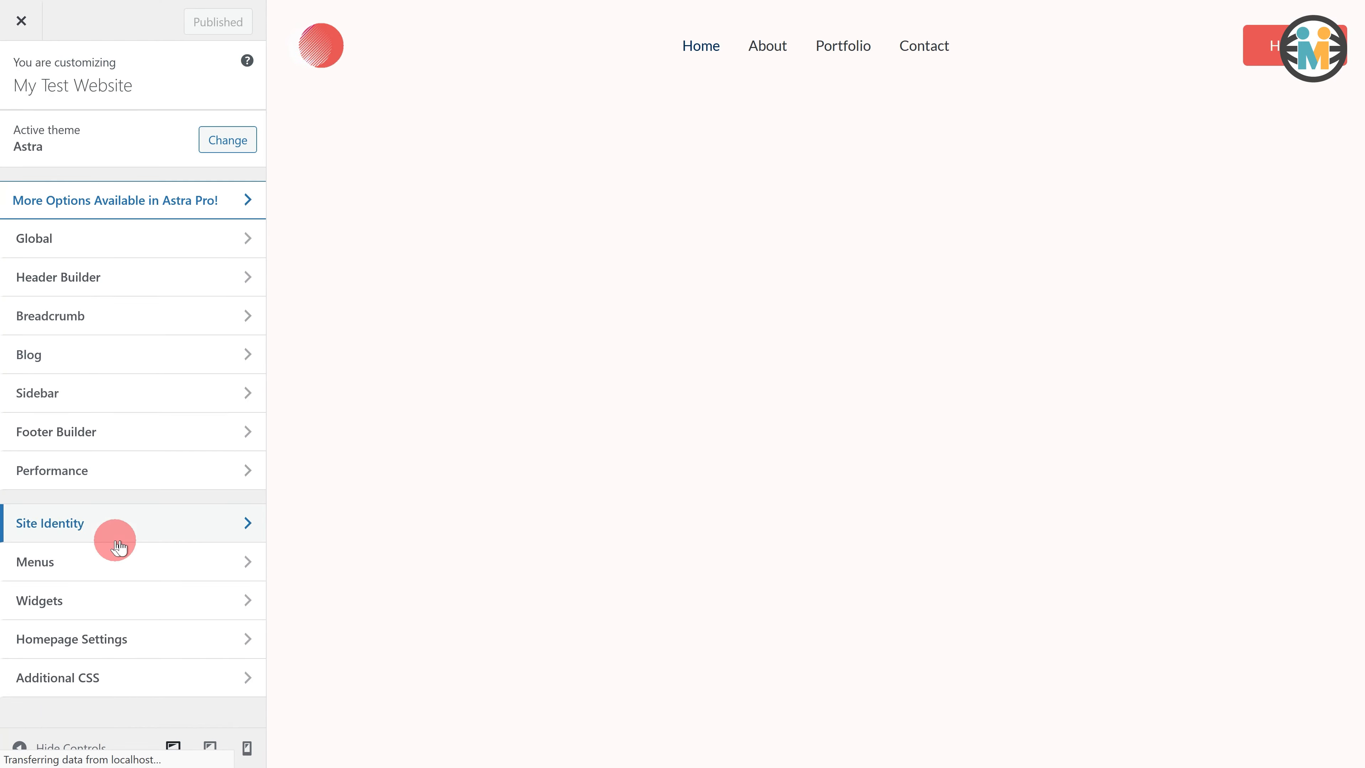
# In the Customizer's Additional CSS, start a commented "Form input field" rule for .wpcf7 text inputs, email inputs and textarea
pyautogui.click(112, 676)
pyautogui.scroll(-3, 235, 589)
pyautogui.moveTo(1357, 102); pyautogui.dragTo(1357, 697)
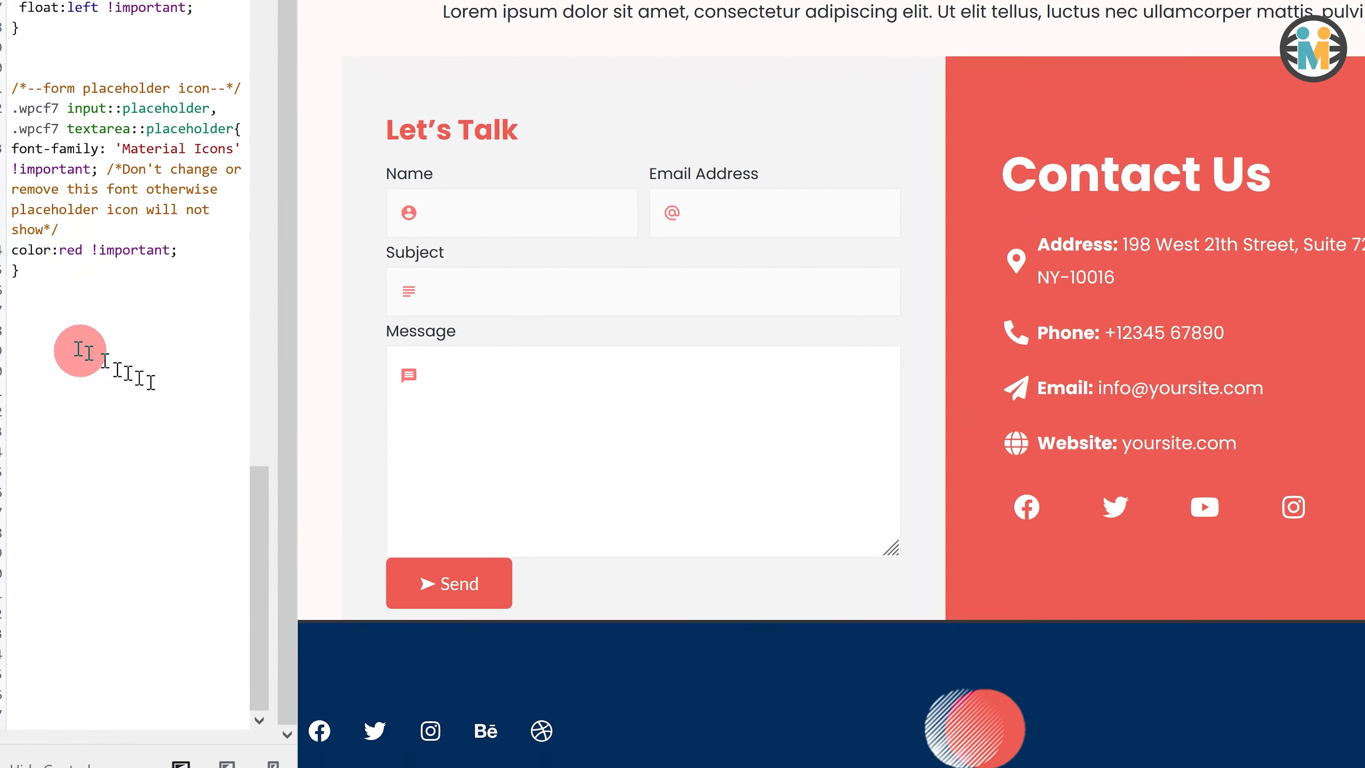
pyautogui.click(31, 330)
pyautogui.write('/*--Form input field--*/')
pyautogui.press('Return')
pyautogui.write('.wpcf7 input[type="text"], .wpcf7 i')
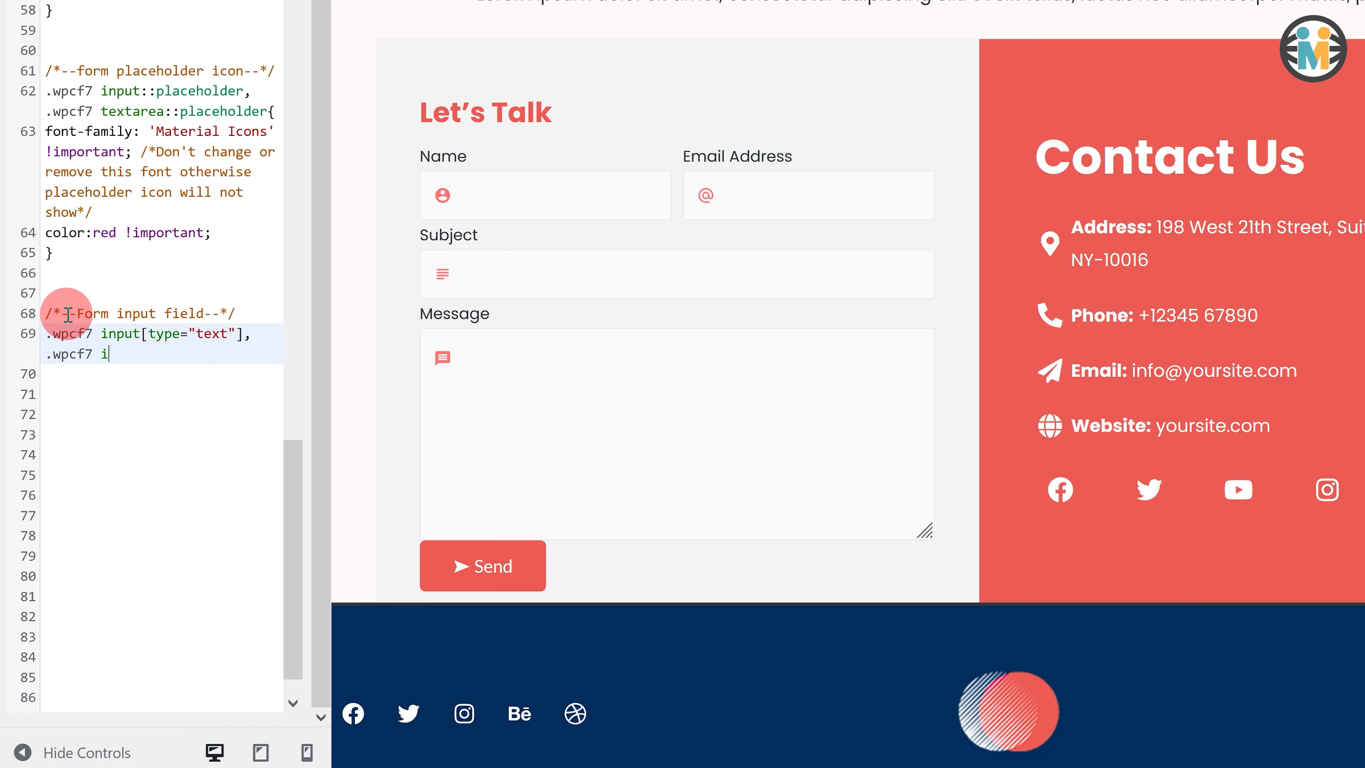
pyautogui.write('nput[type="email"],')
pyautogui.press('Return')
pyautogui.write('.wpcf7 textarea {')
pyautogui.press('Return')
# Give the input field rule width 100%, padding 10px, font-family 'Poppins', sans-serif and font-size 11px, all !important
pyautogui.write('width: 100% ')
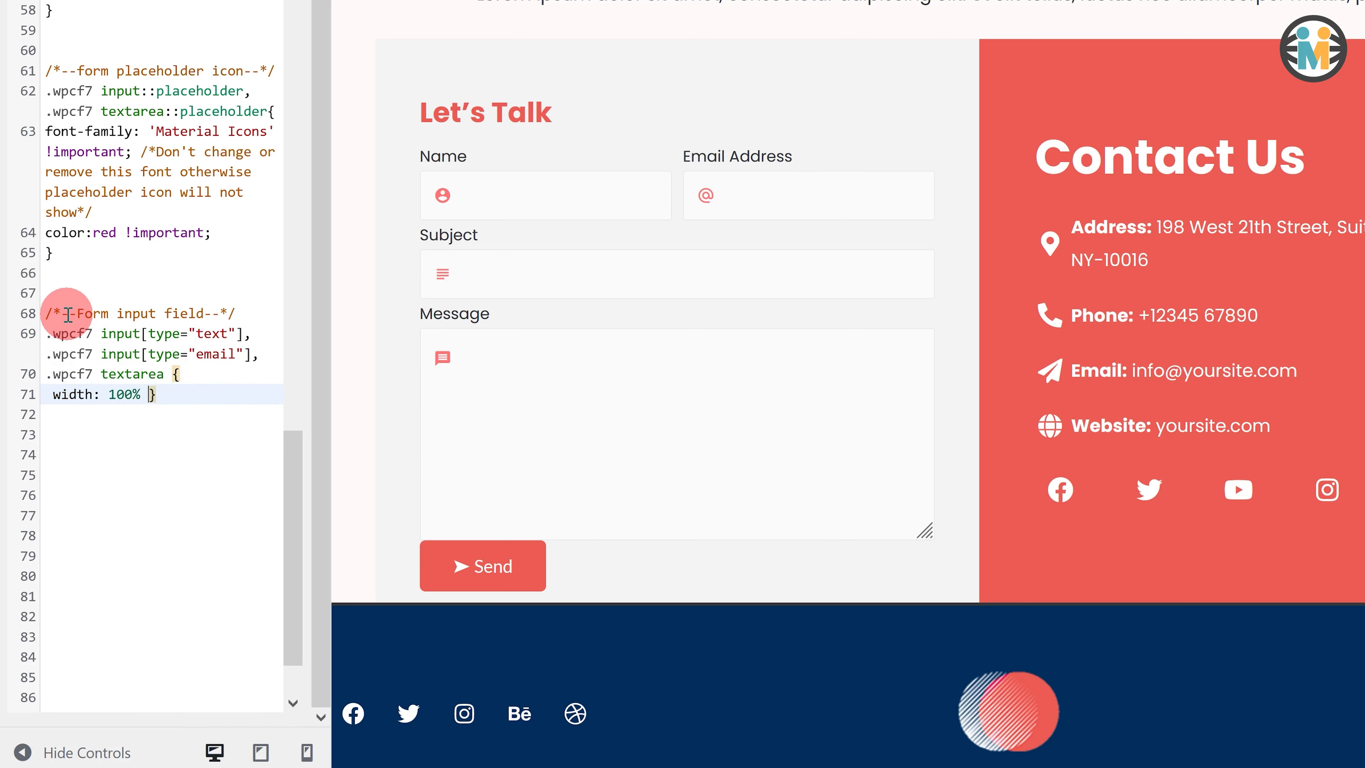
pyautogui.write('!important;')
pyautogui.press('Return')
pyautogui.write('padding: 10px !important;')
pyautogui.press('Return')
pyautogui.write("font-family: 'Poppins', sans-serif !i")
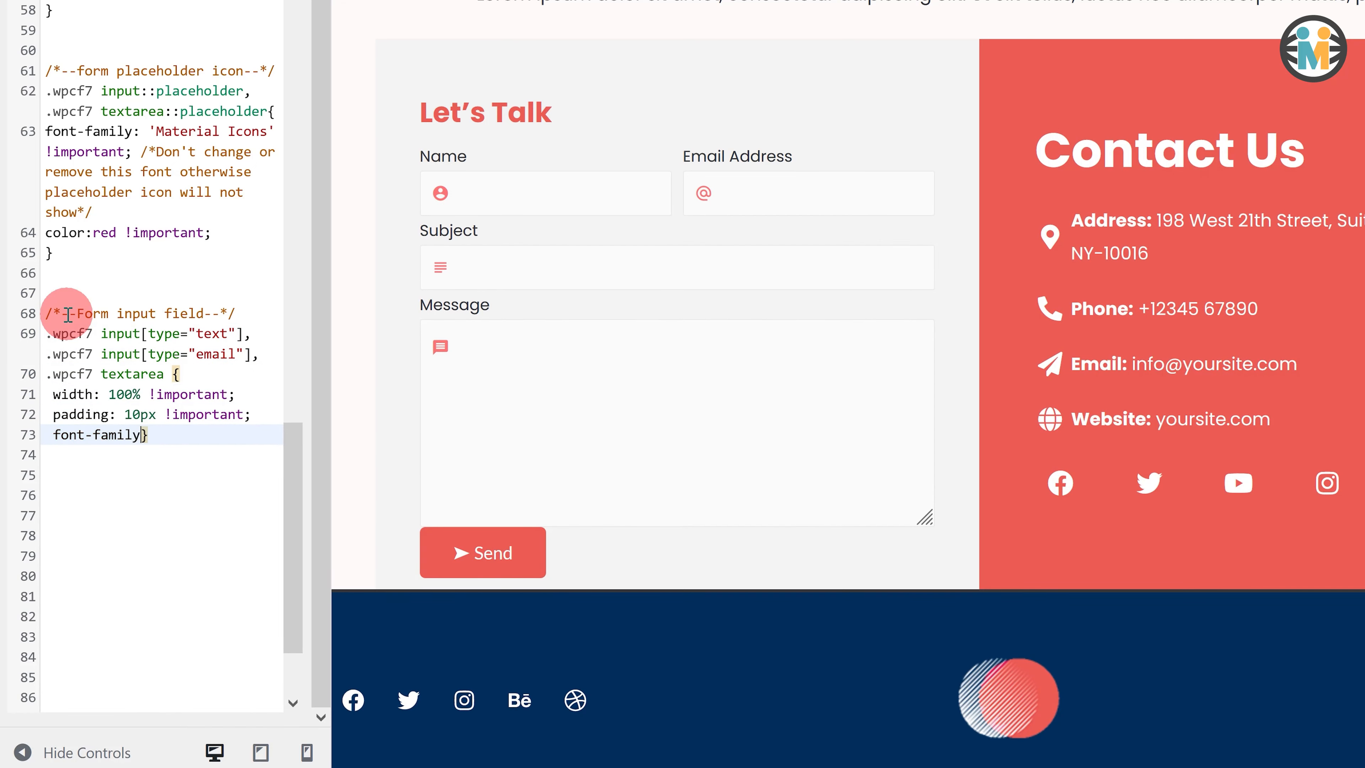
pyautogui.write('mportant;')
pyautogui.press('Return')
pyautogui.write('font-size:11px !important;')
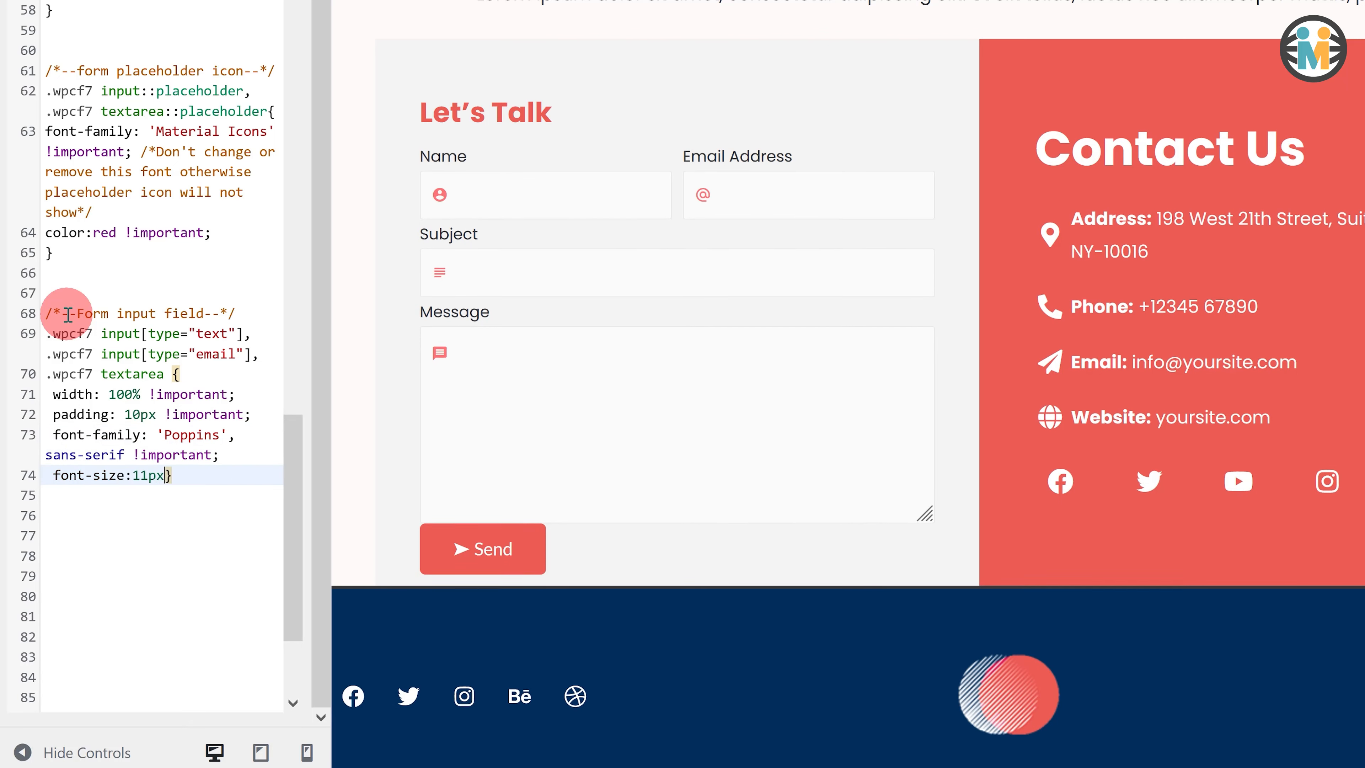
# Add line-height 1.2, a white background-color and black text color to the input field rule, all !important
pyautogui.press('Return')
pyautogui.write('line-height:1.2 !important;')
pyautogui.press('Return')
pyautogui.write('backgroun')
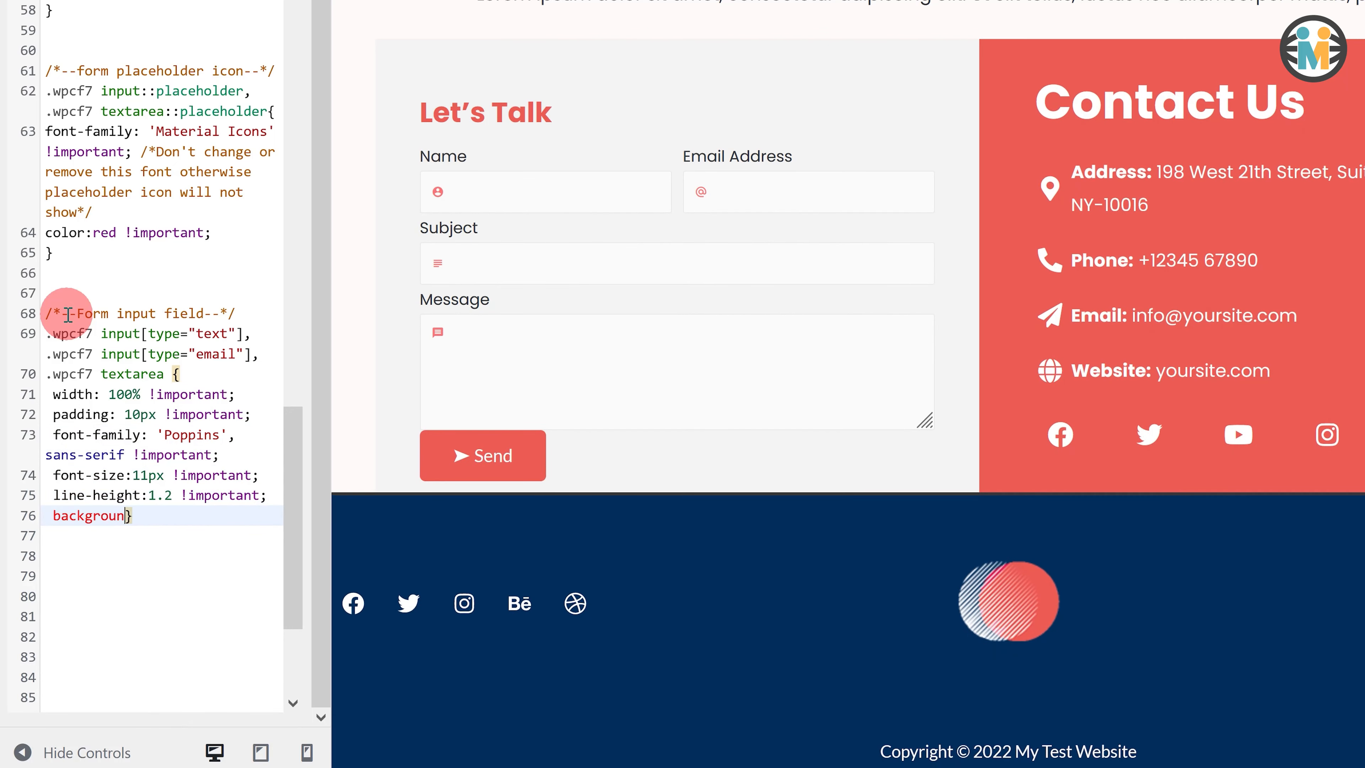
pyautogui.write('d-color:  white !important;')
pyautogui.press('Return')
pyautogui.write('color:black !importan')
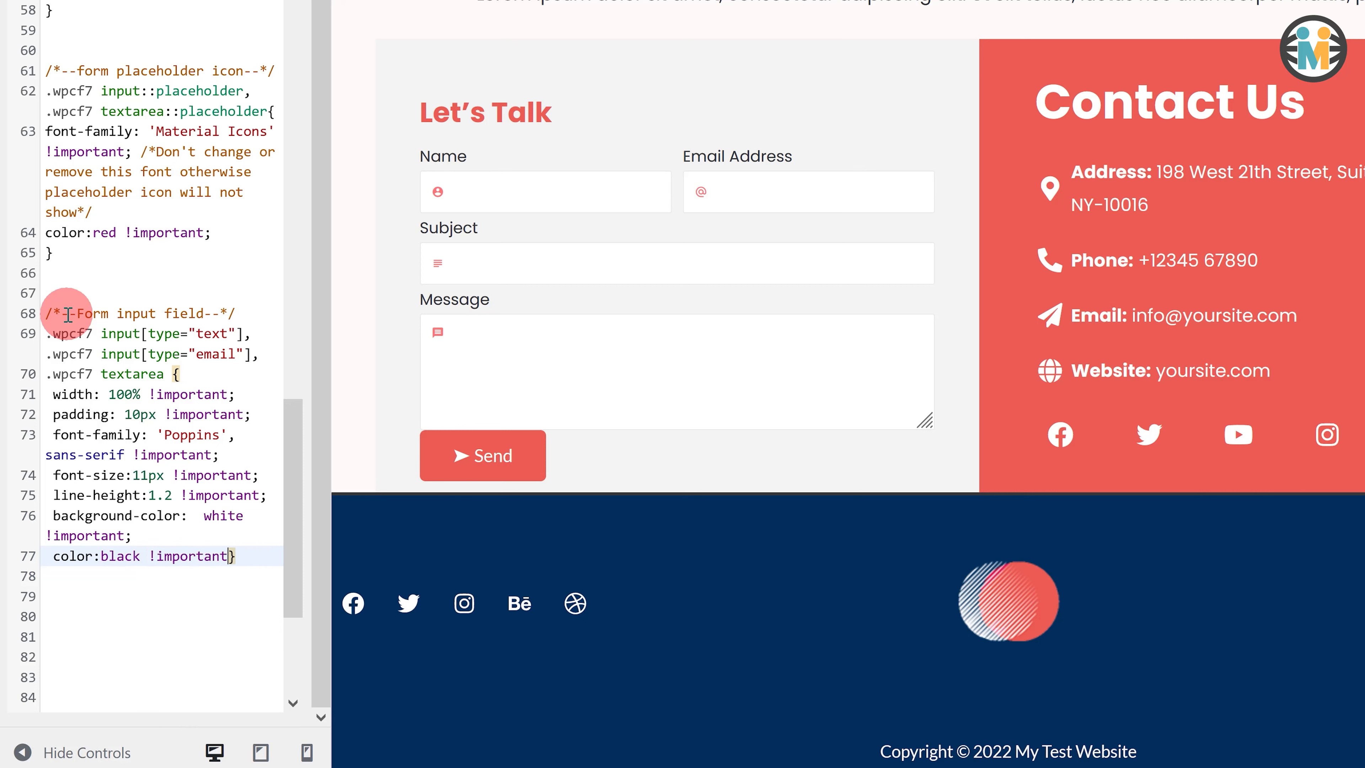
pyautogui.write('t;')
# Add a 1.8px solid lightGrey border and a 5px border-radius to the input field rule, both !important
pyautogui.press('Return')
pyautogui.write('border: 1.8px solid lightGrey !important;')
pyautogui.press('Return')
pyautogui.write('border-radius: 5px !important;')
pyautogui.press('Return')
# Finish the input field rule with border-box box-sizing, including -webkit- and -moz- prefixes, and margin 0, all !important
pyautogui.write('-webkit-box-sizing: border-box !important;')
pyautogui.press('Return')
pyautogui.write('-moz-box-sizing: border-box !important;')
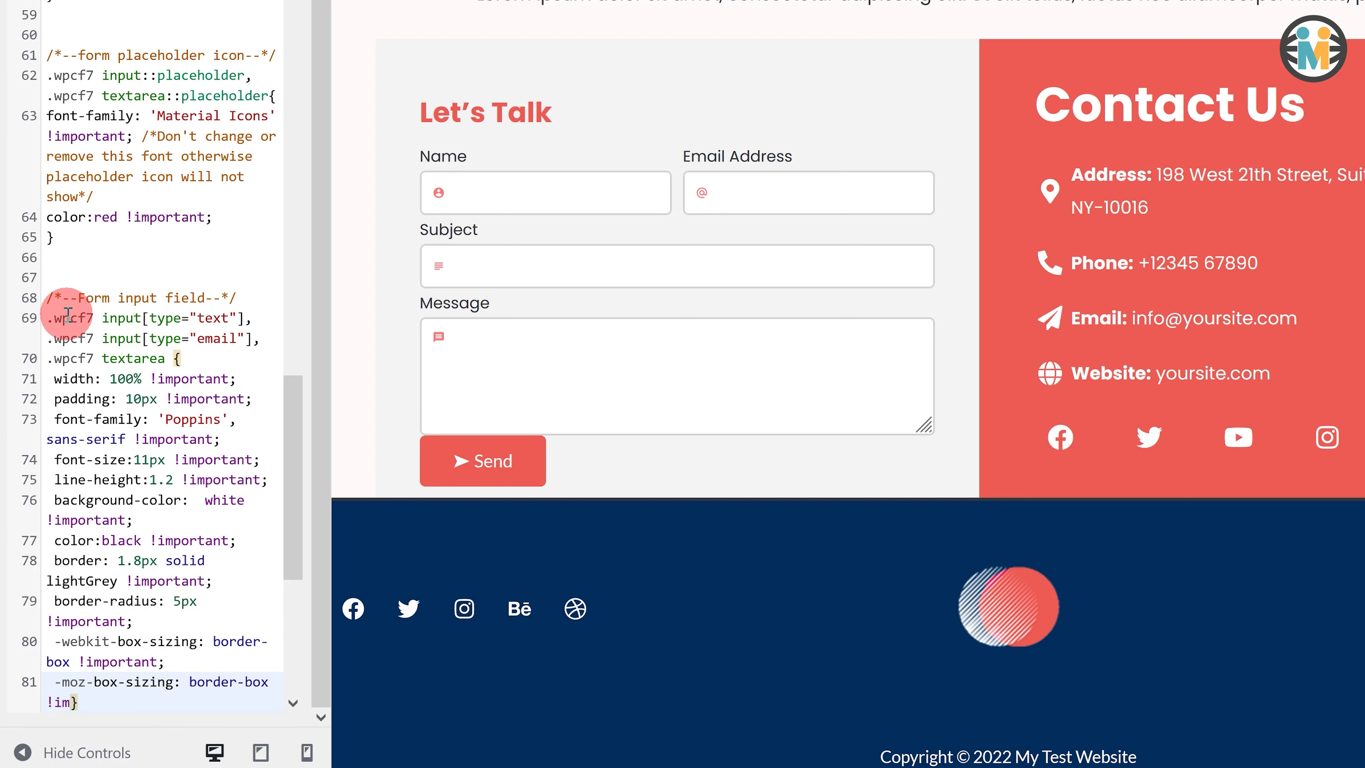
pyautogui.press('Return')
pyautogui.write('box-sizing: border-box !important;')
pyautogui.press('Return')
pyautogui.write('margin')
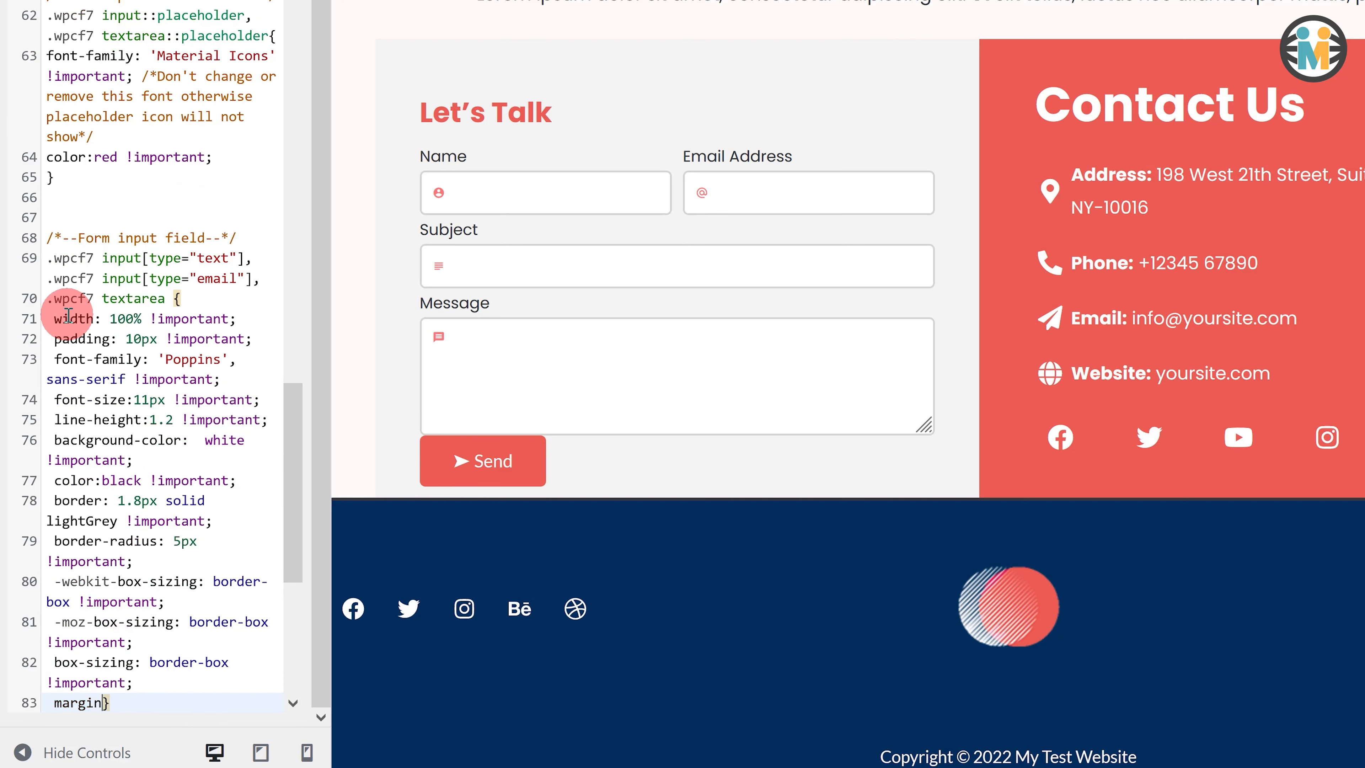
pyautogui.write(':0 !important;')
pyautogui.press('Return')
# Review the input field rule's padding, font, line-height, background, color, border, radius and margin declarations
pyautogui.scroll(-2, 48, 268)
pyautogui.click(53, 196)
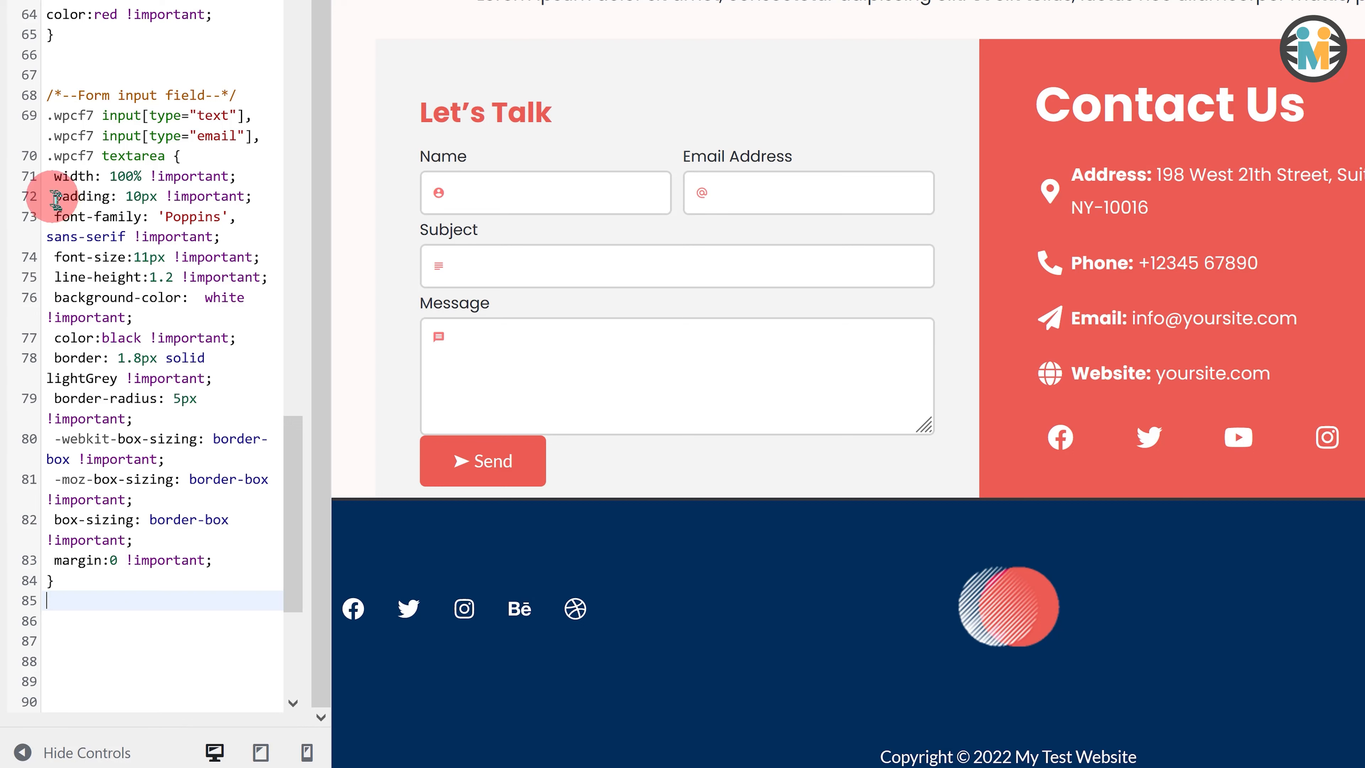
pyautogui.click(53, 197)
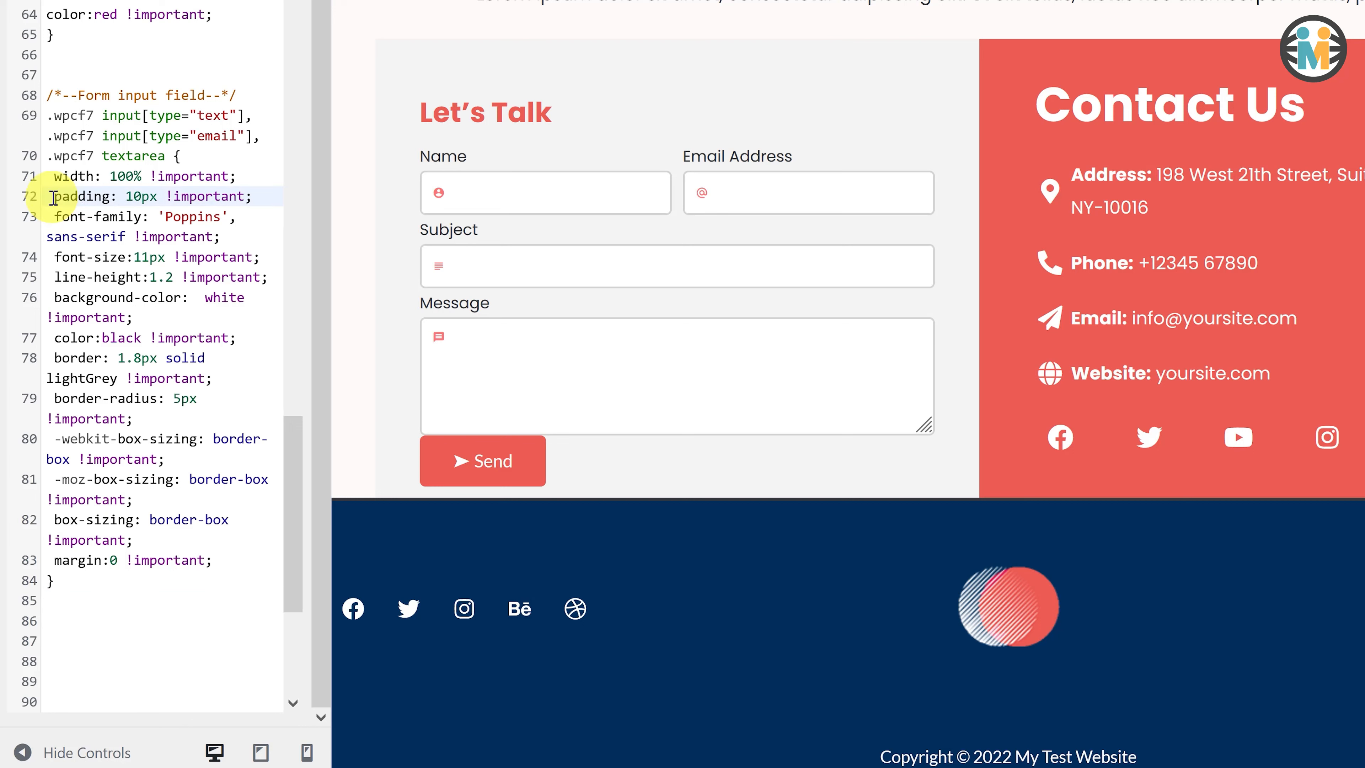
pyautogui.moveTo(50, 216); pyautogui.dragTo(166, 214)
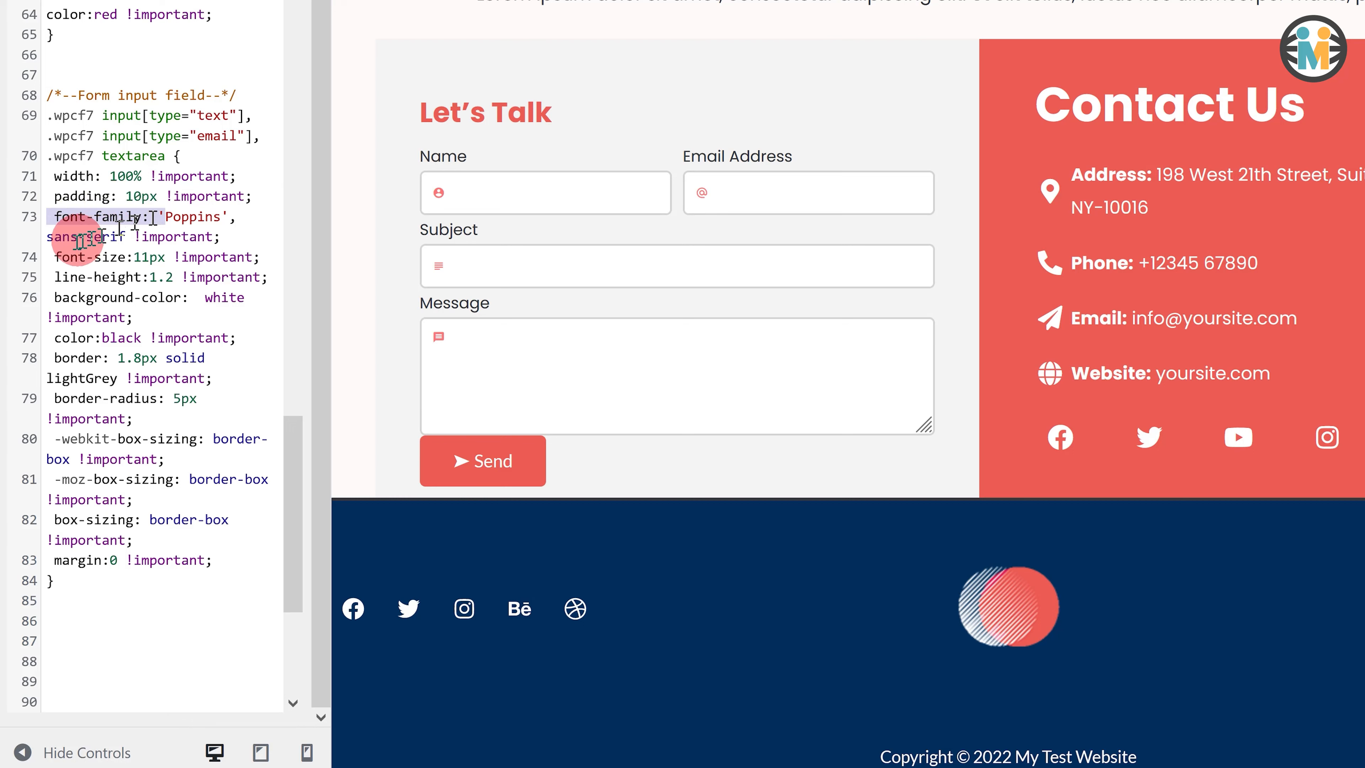
pyautogui.moveTo(55, 254); pyautogui.dragTo(140, 254)
pyautogui.moveTo(54, 277); pyautogui.dragTo(162, 278)
pyautogui.moveTo(46, 302); pyautogui.dragTo(186, 296)
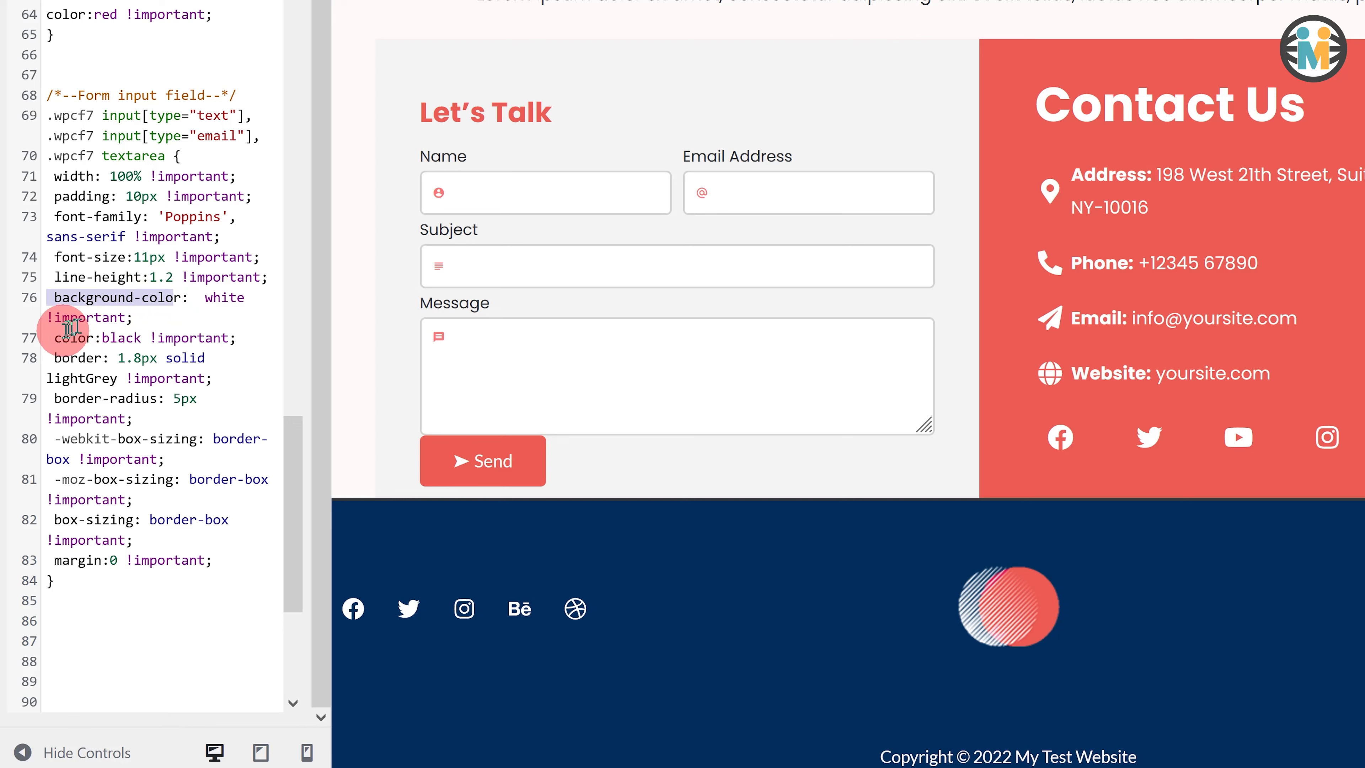
pyautogui.moveTo(53, 337); pyautogui.dragTo(147, 337)
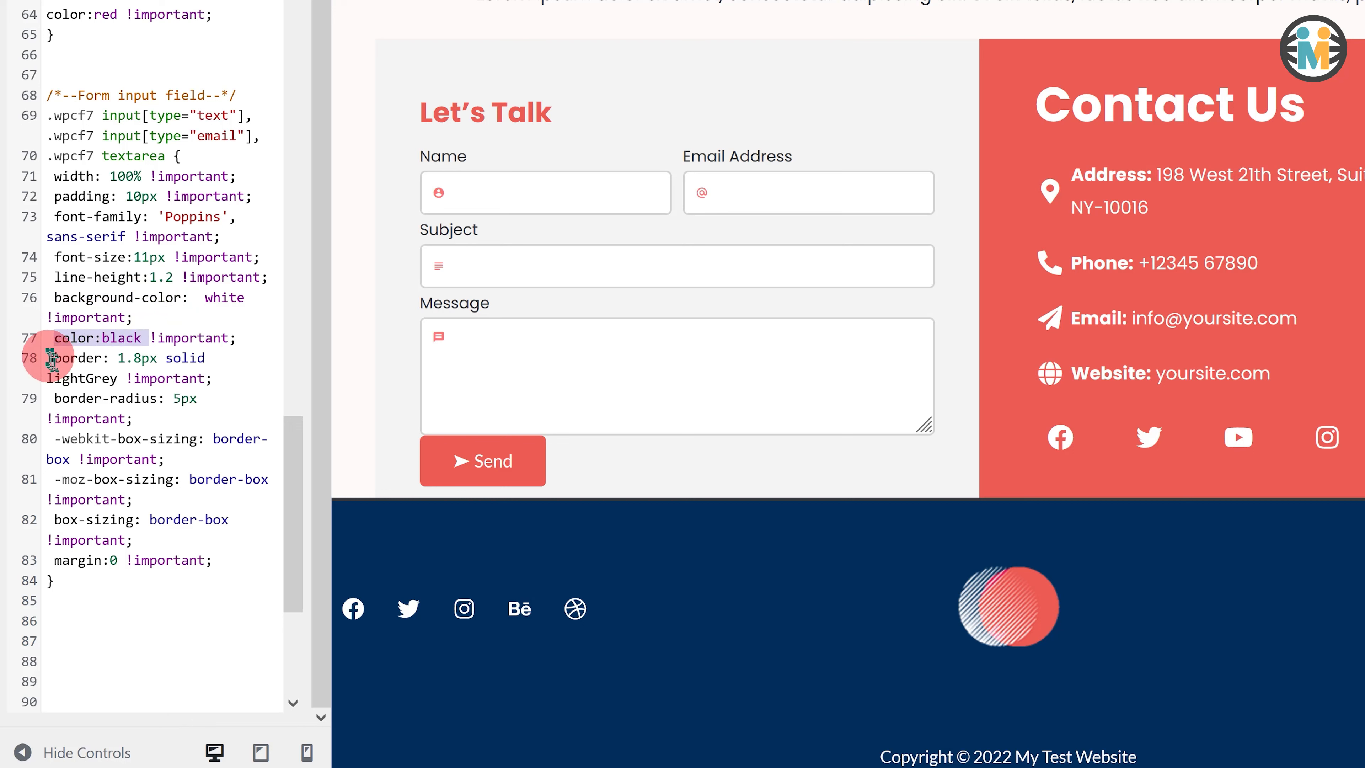
pyautogui.moveTo(48, 358); pyautogui.dragTo(141, 358)
pyautogui.moveTo(56, 396); pyautogui.dragTo(196, 398)
pyautogui.moveTo(54, 560); pyautogui.dragTo(171, 562)
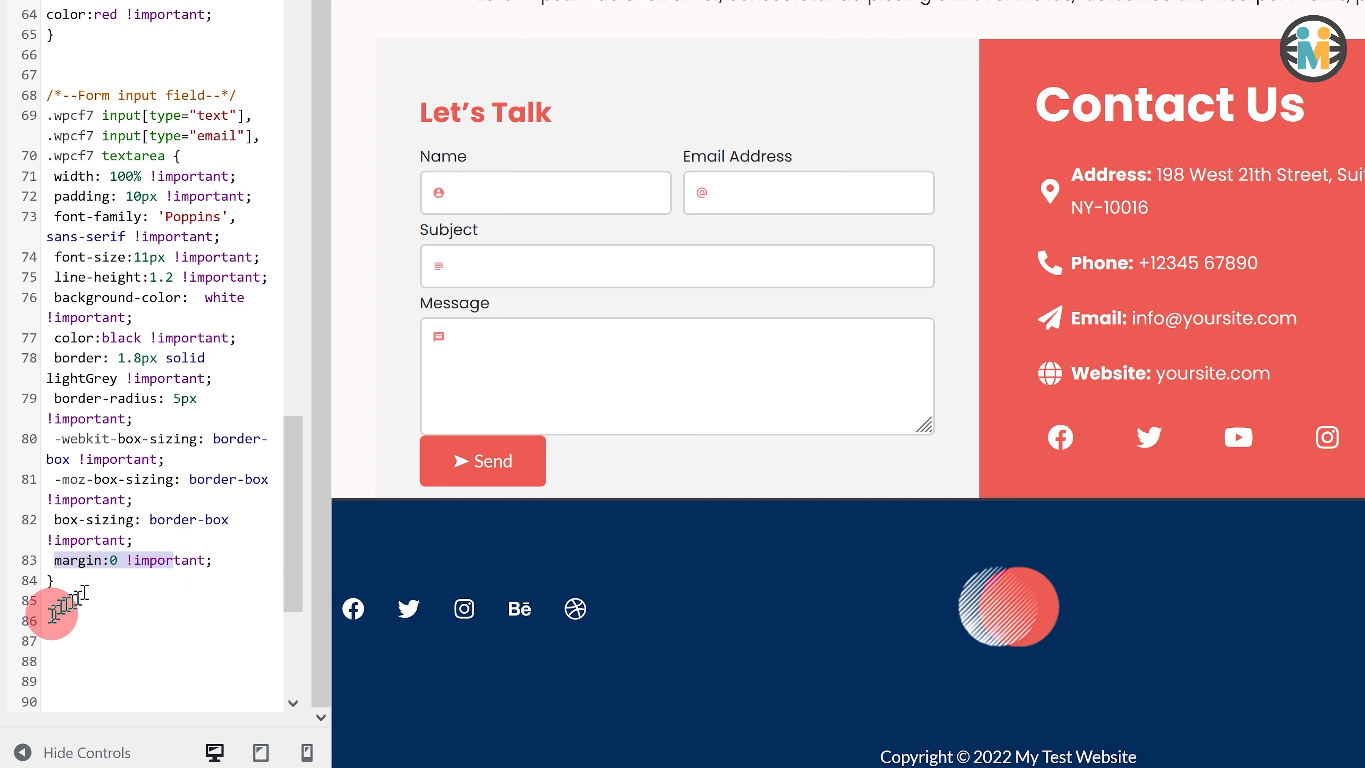
# Below it, add a commented .wpcf7 textarea rule with min-height 100px and line-height 1.5, both !important, and review it
pyautogui.click(45, 640)
pyautogui.scroll(-5, 59, 592)
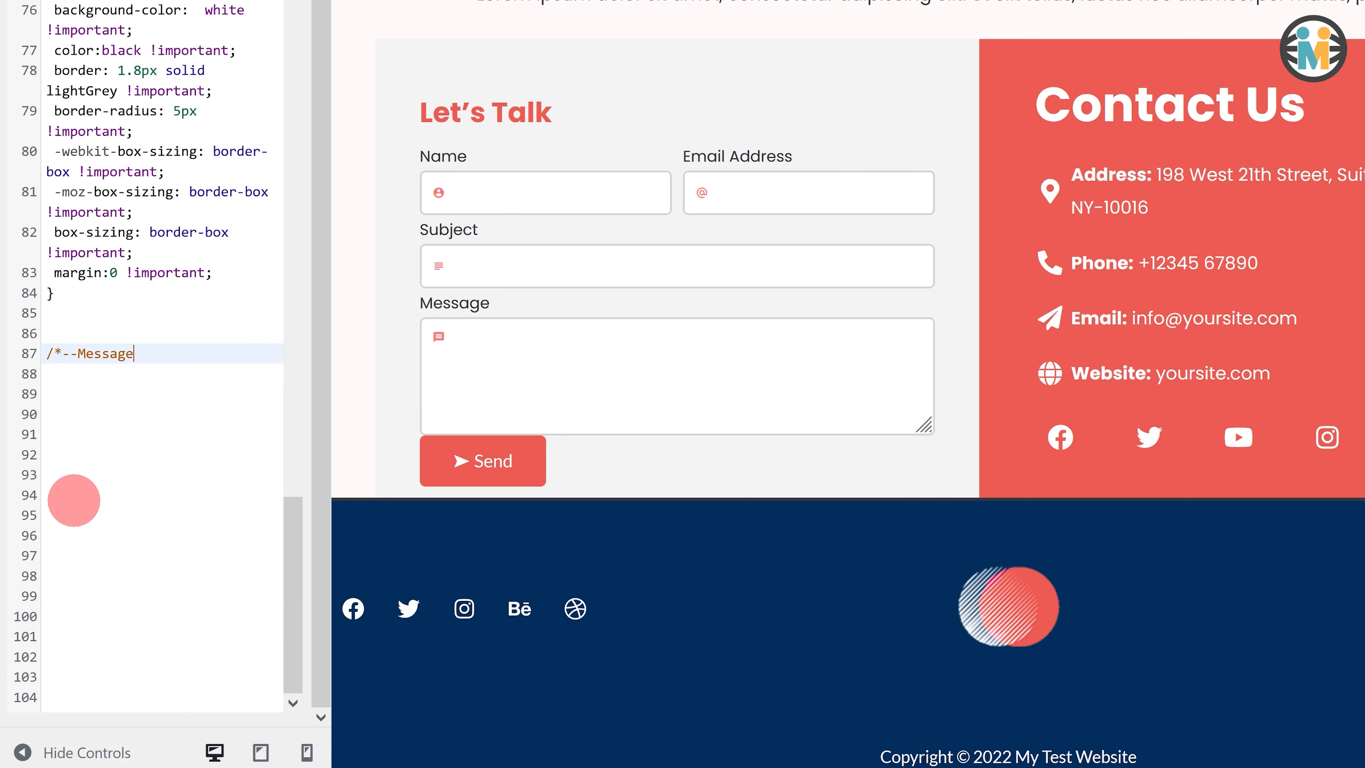
pyautogui.write('/*--Message area min height and line height*/')
pyautogui.press('Return')
pyautogui.write('.wpcf7 textarea ')
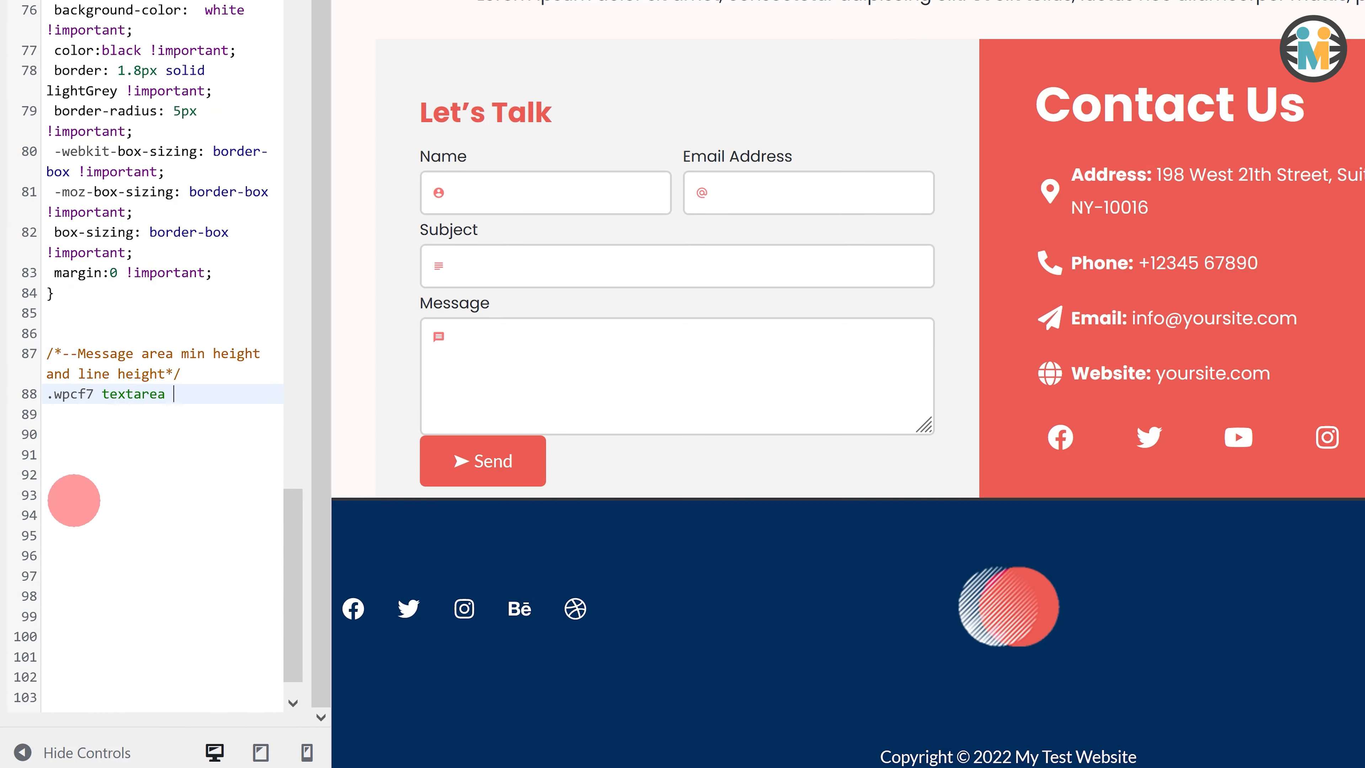
pyautogui.write('{')
pyautogui.press('Return')
pyautogui.write('min-height: 100px !important;')
pyautogui.press('Return')
pyautogui.write('line-height: 1.5 ')
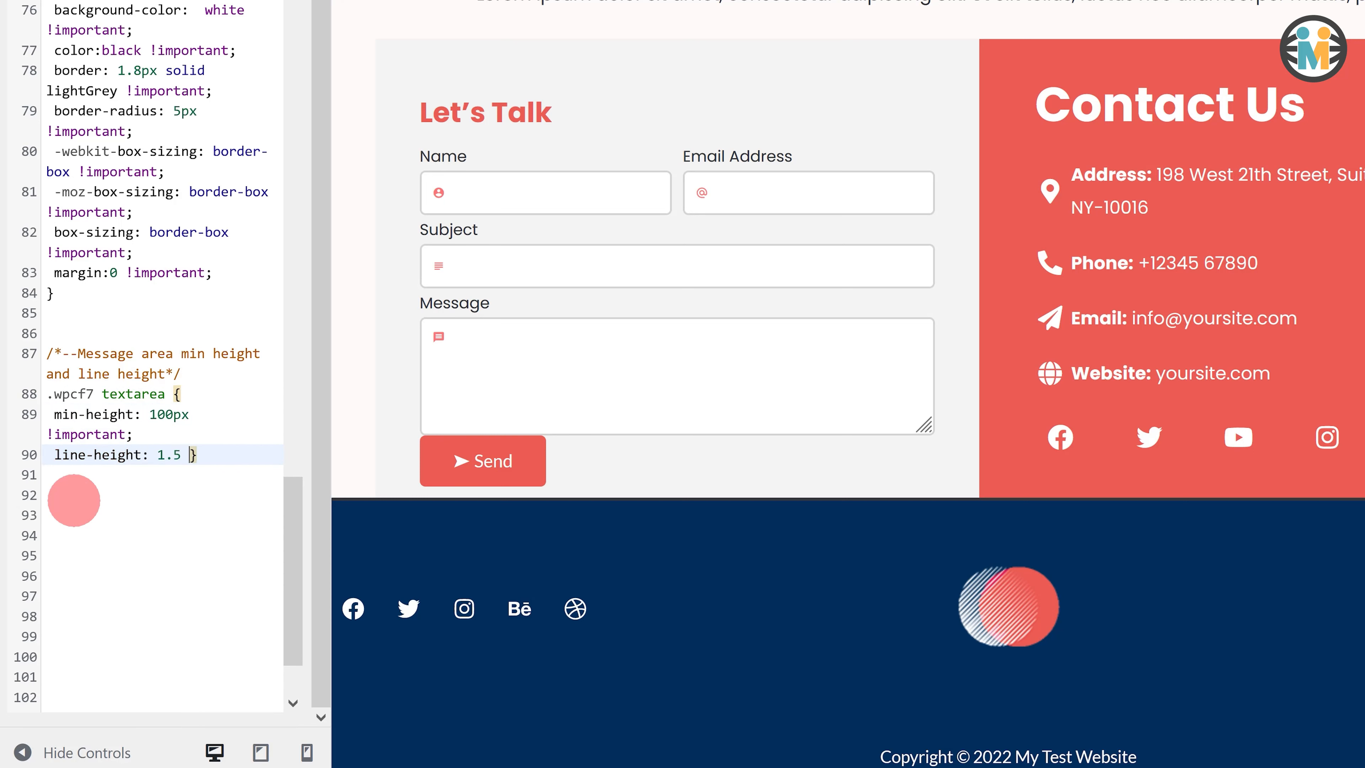
pyautogui.write('!important;')
pyautogui.press('Return')
pyautogui.moveTo(48, 354); pyautogui.dragTo(76, 473)
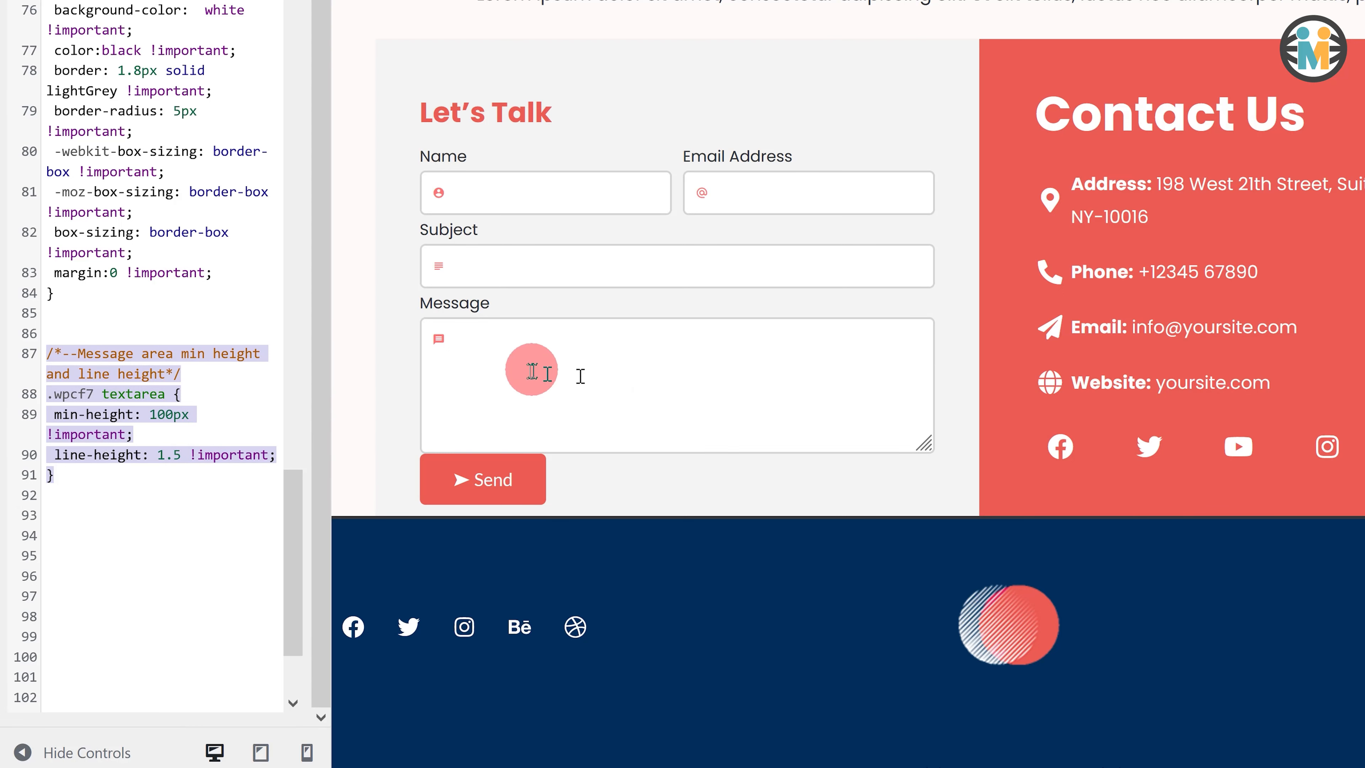
pyautogui.click(125, 414)
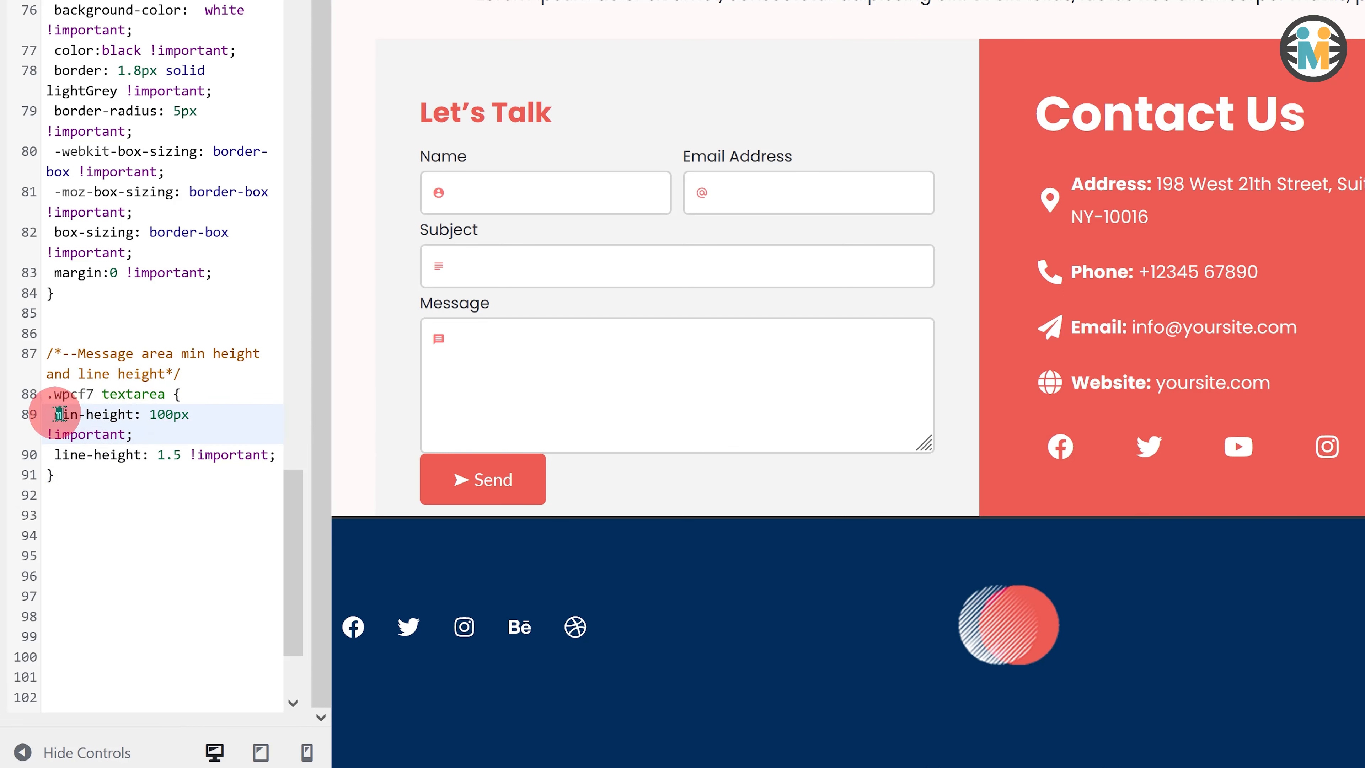
pyautogui.click(54, 414)
pyautogui.moveTo(54, 414); pyautogui.dragTo(268, 448)
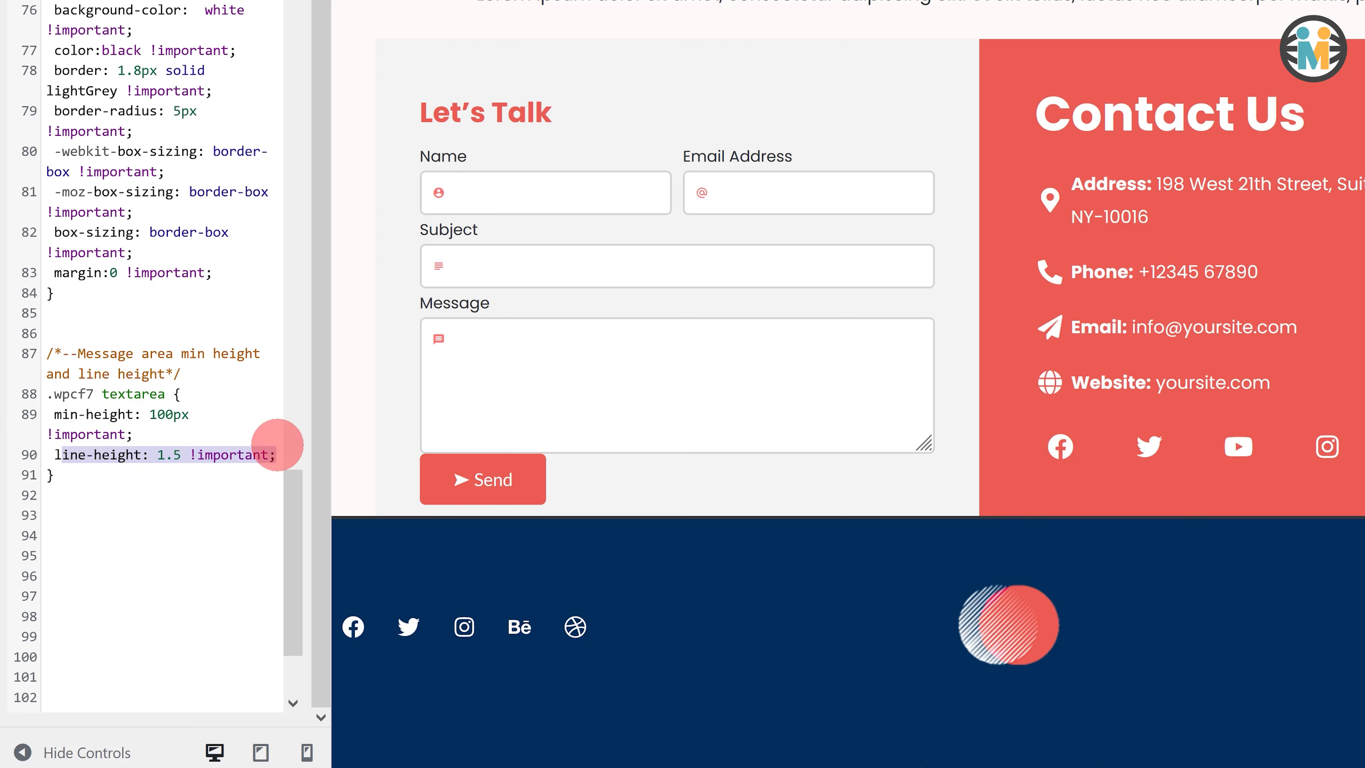
# Start a "Highlight input currently in use" rule covering focused .wpcf7 text inputs, email inputs and textarea, plus select:focus and select:active
pyautogui.scroll(-2, 129, 483)
pyautogui.scroll(-1, 117, 495)
pyautogui.click(64, 395)
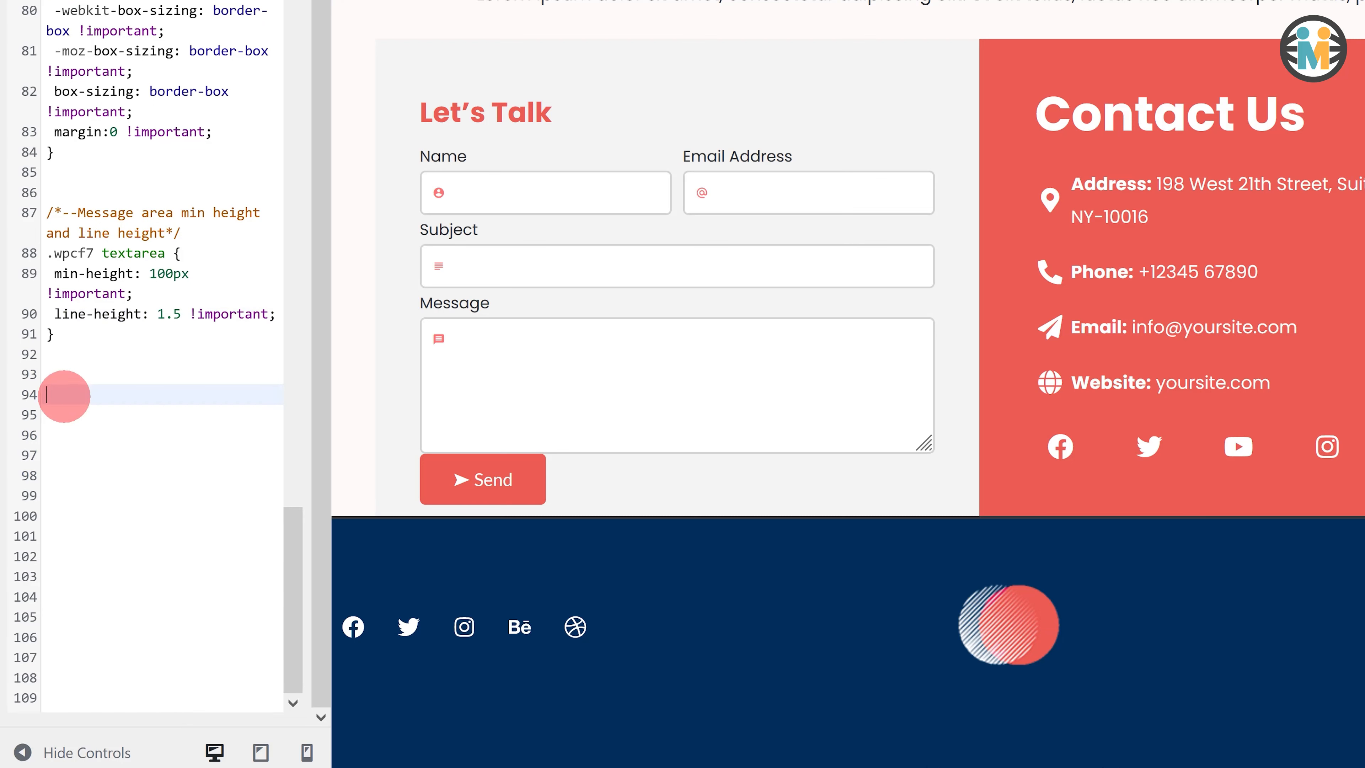
pyautogui.write('/* Highlight input currently in use */')
pyautogui.press('Return')
pyautogui.write('.')
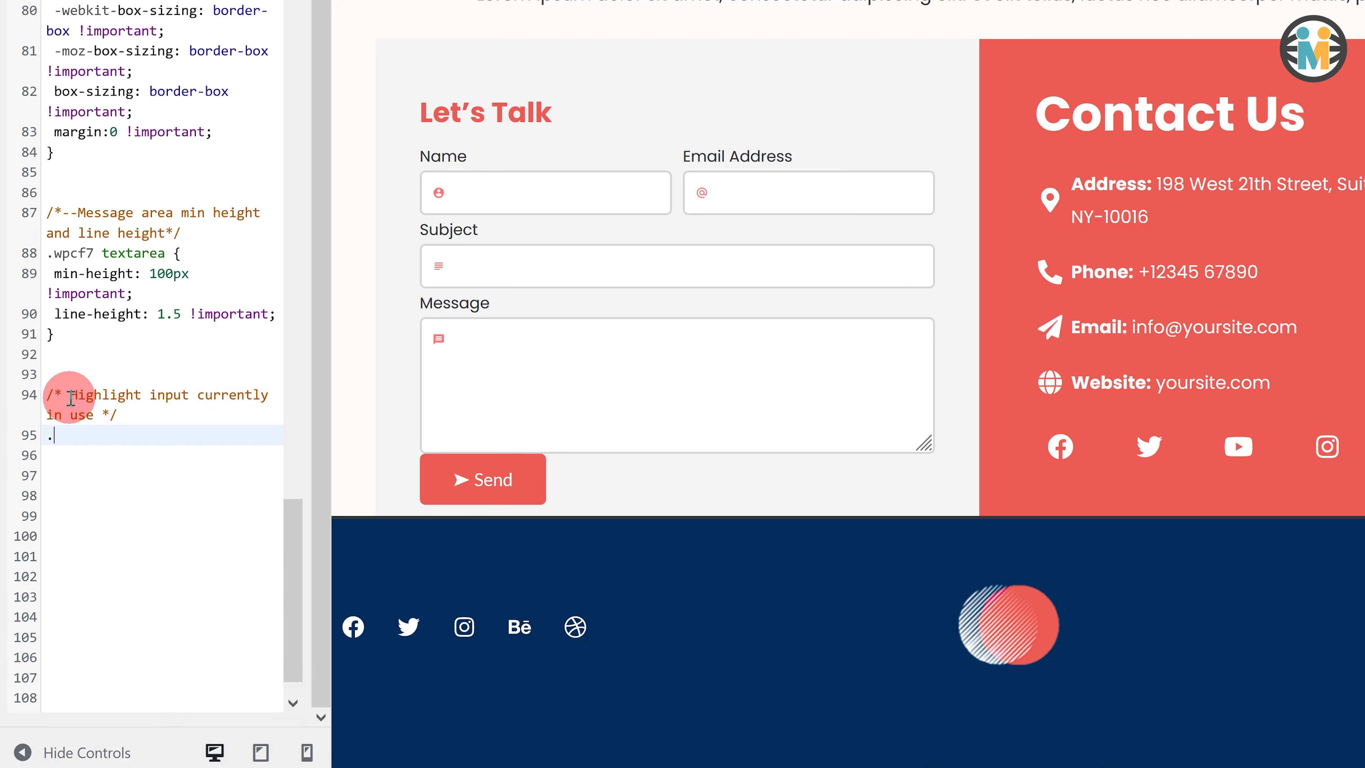
pyautogui.write('wpcf7 input[type="text"]:focus,')
pyautogui.press('Return')
pyautogui.write('.wpcf7 input[type="e')
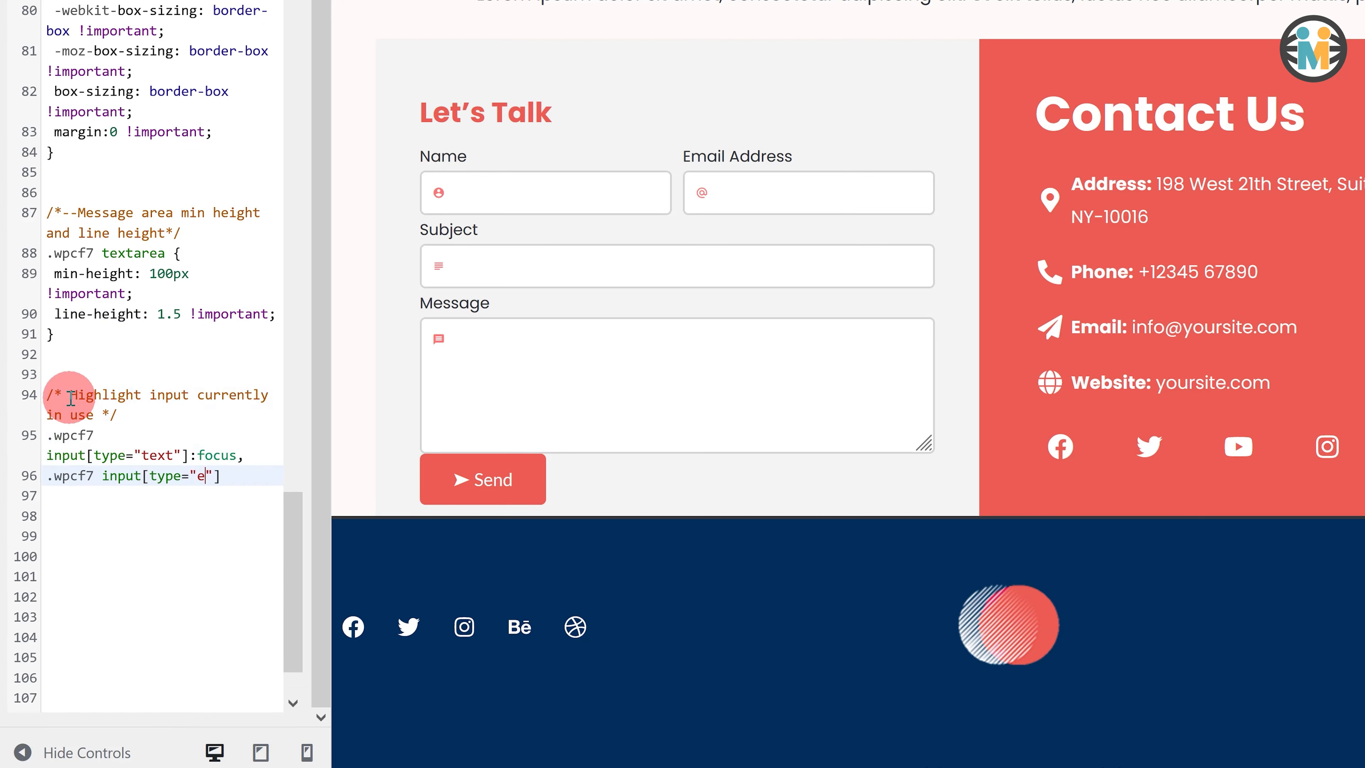
pyautogui.write('mail"]:focus,')
pyautogui.press('Return')
pyautogui.write('.wpcf7 textarea:focus,select:focus, se')
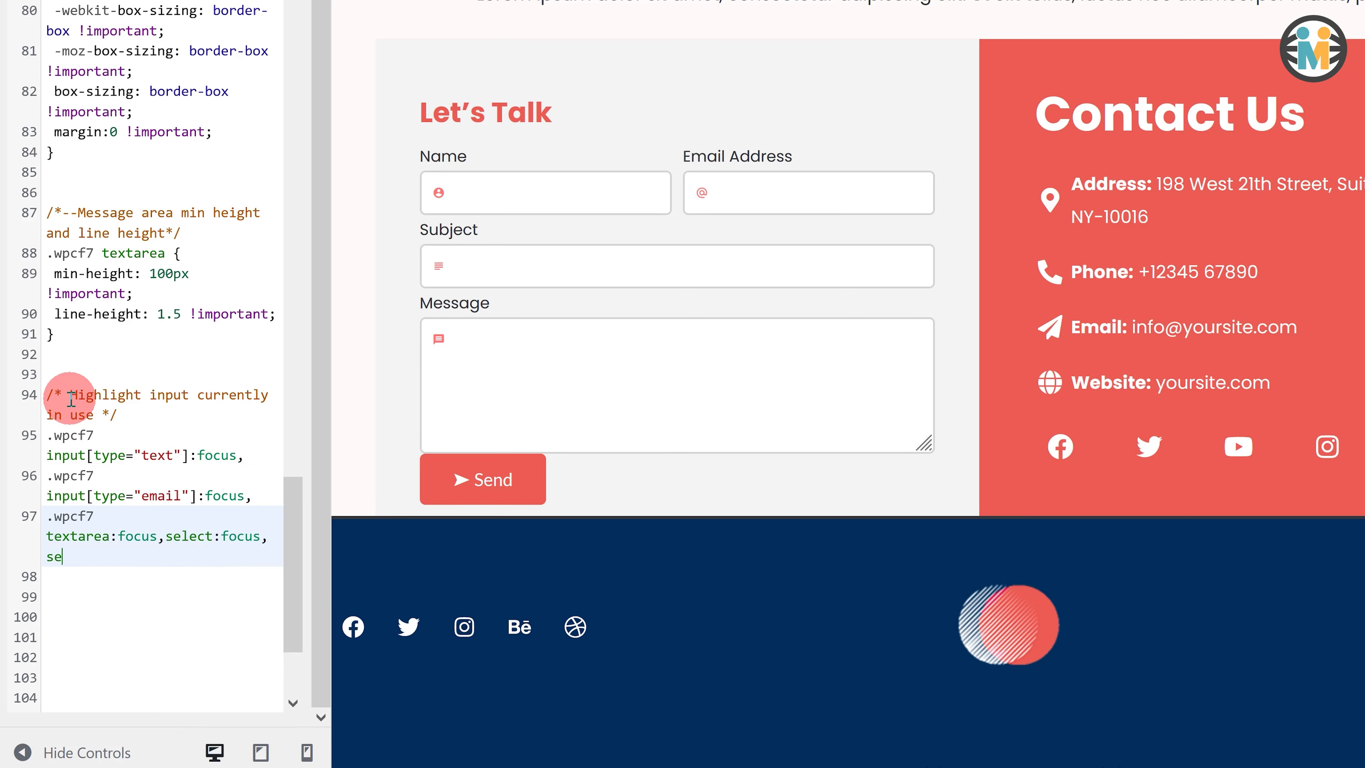
pyautogui.write('lect:active {')
# Set the highlight rule's background-color to white and its border-bottom-color to red, both !important
pyautogui.press('Return')
pyautogui.write('background-color: white !important;')
pyautogui.press('Return')
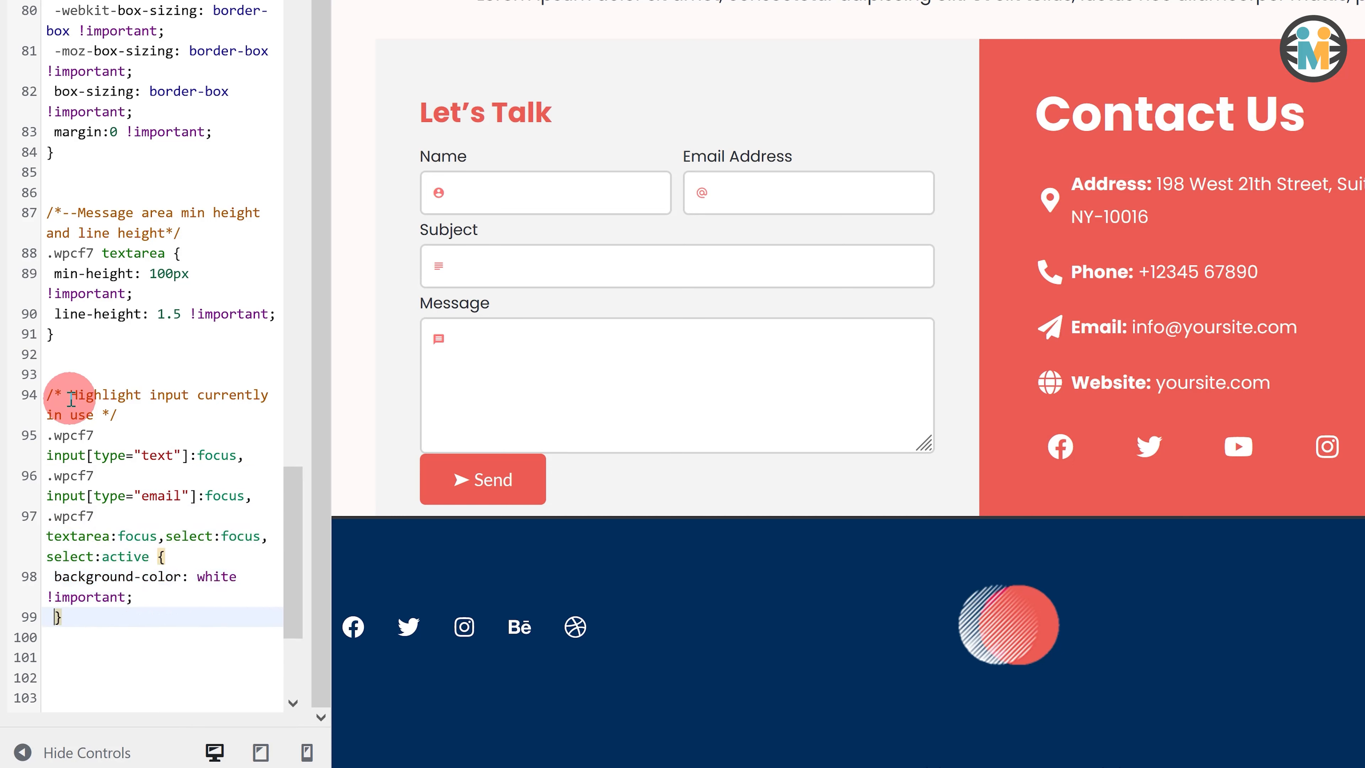
pyautogui.write('border-bottom-color: red !important;')
pyautogui.press('Return')
# Test the focus highlight on the Name, Email Address and Subject fields in the preview and review the rule's two declarations
pyautogui.moveTo(48, 398); pyautogui.dragTo(64, 658)
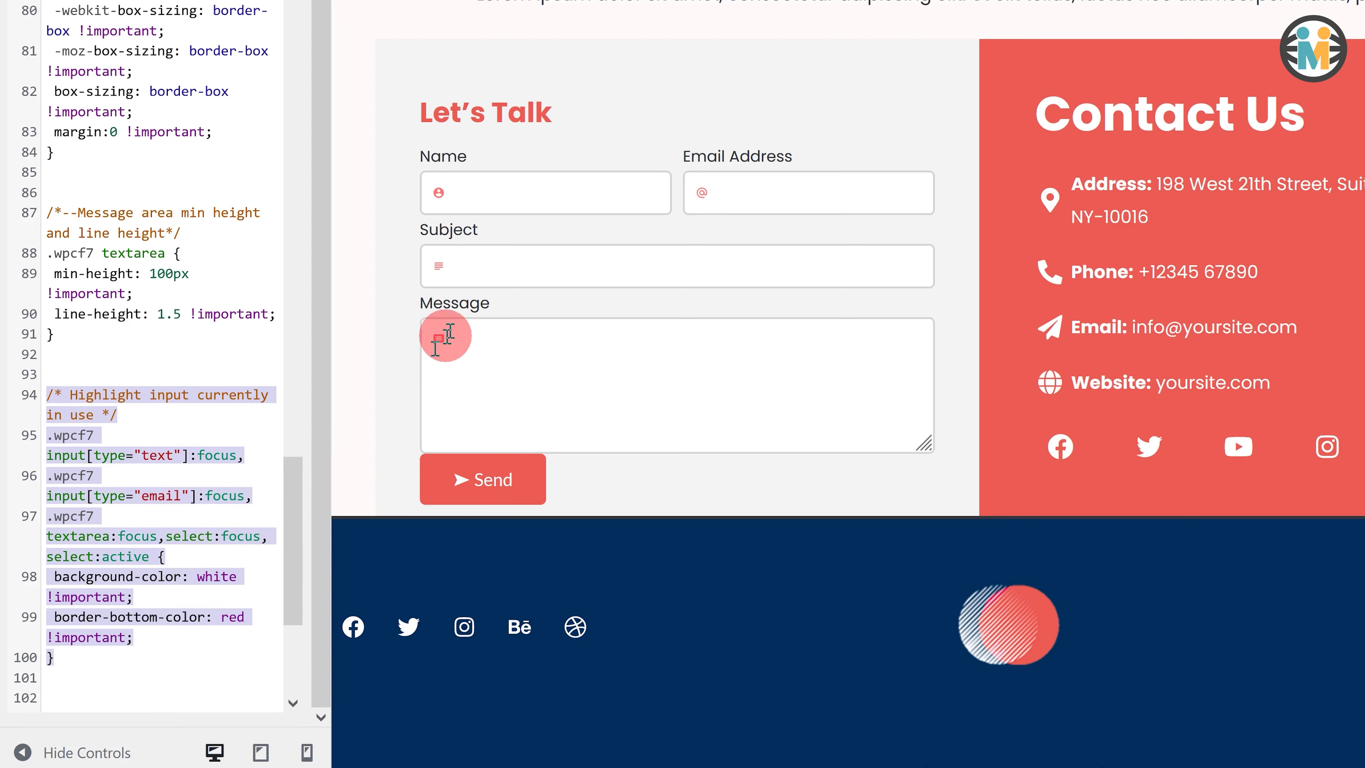
pyautogui.click(528, 199)
pyautogui.click(783, 204)
pyautogui.click(613, 266)
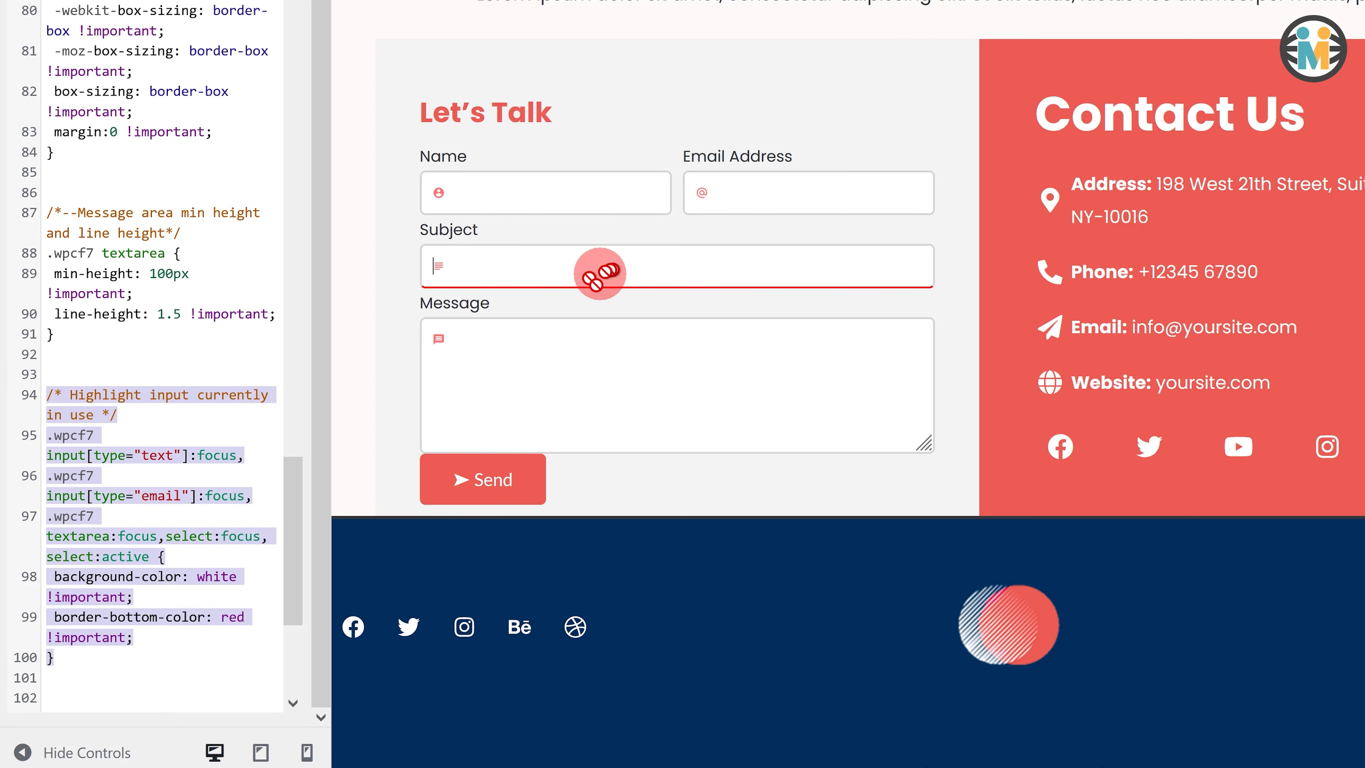
pyautogui.click(71, 556)
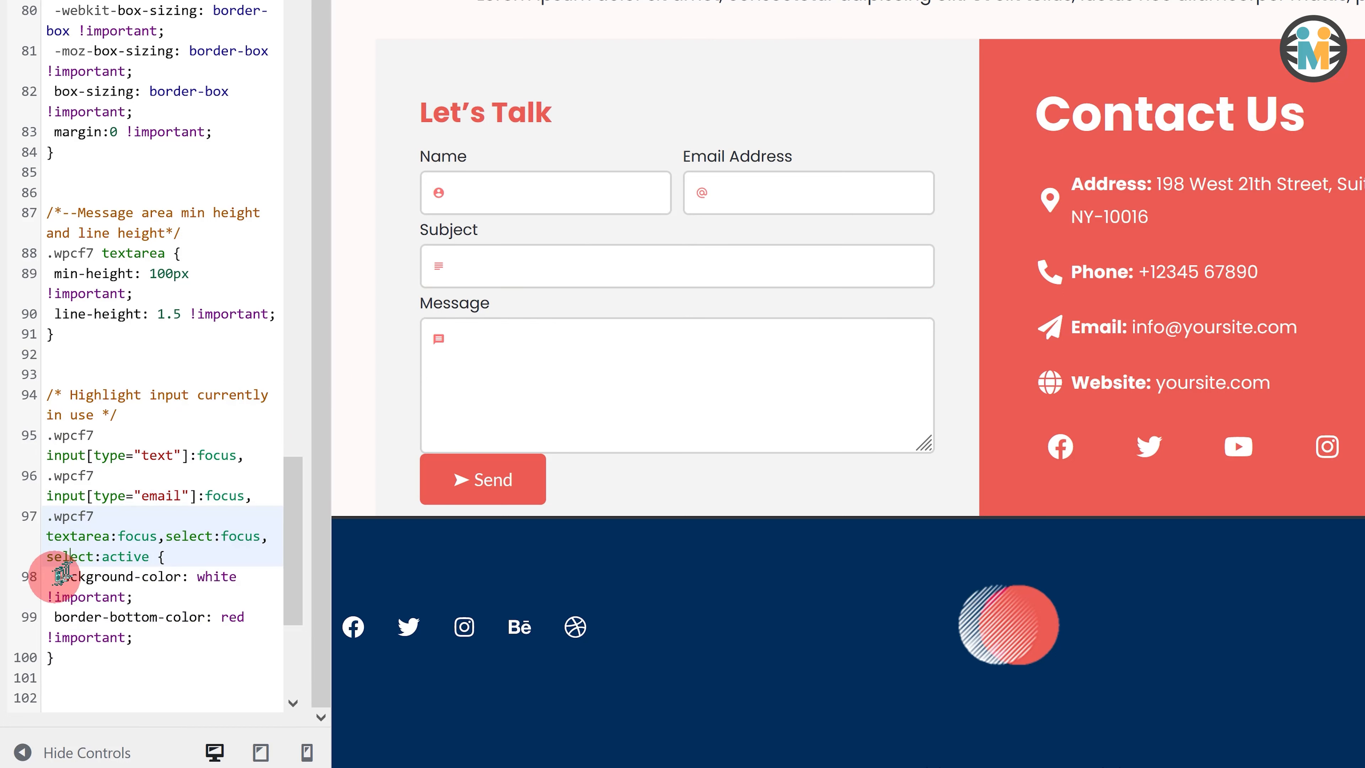
pyautogui.moveTo(56, 577); pyautogui.dragTo(141, 595)
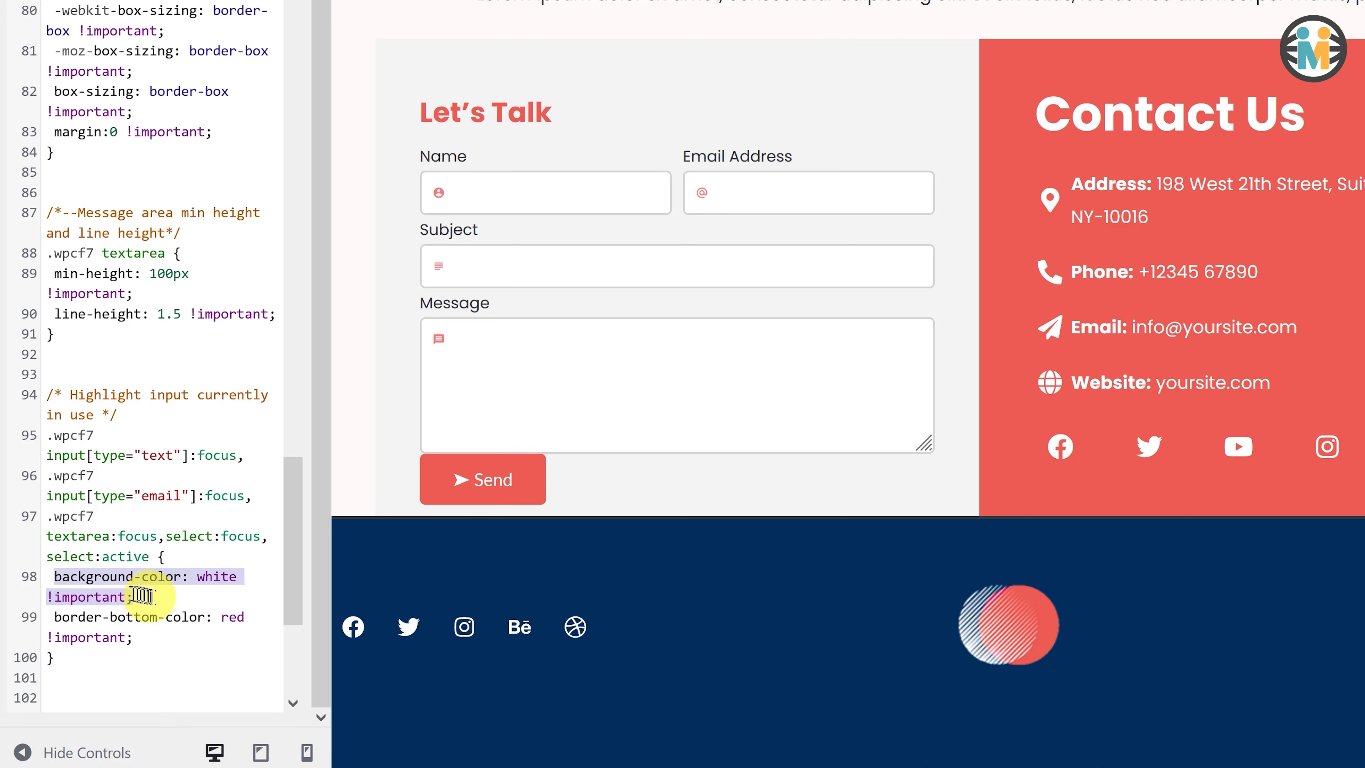
pyautogui.moveTo(50, 616); pyautogui.dragTo(153, 636)
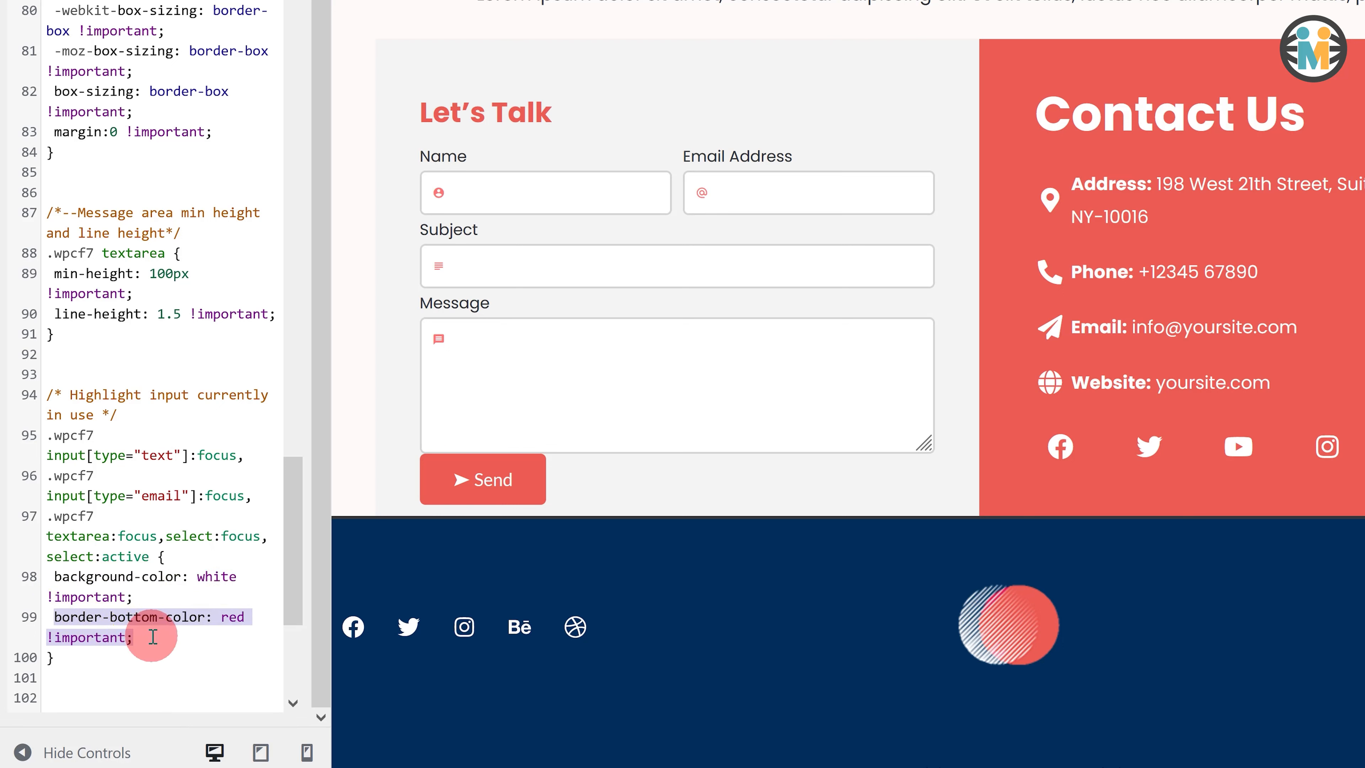
# Add a .required-asterisk::after rule commented "To make our Asterisks stand out" with content "*"
pyautogui.scroll(-5, 152, 601)
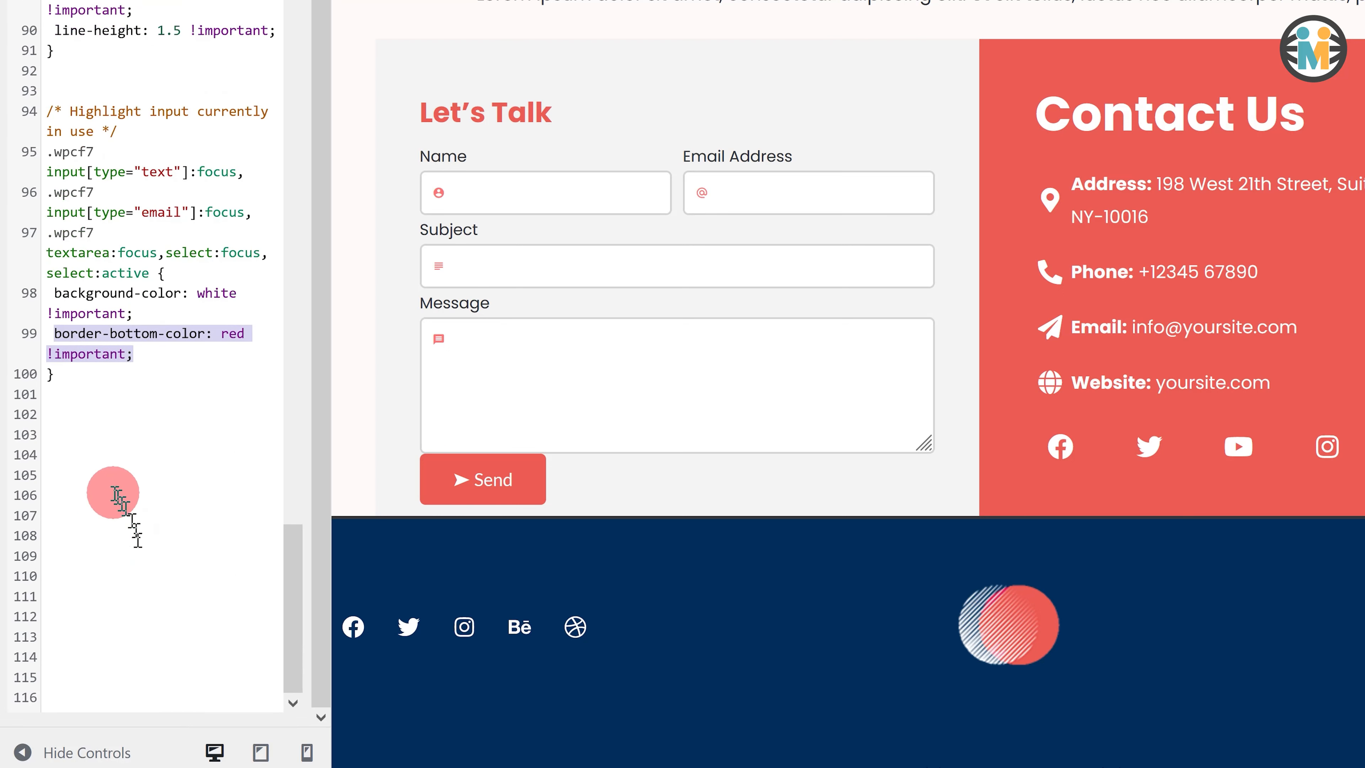
pyautogui.click(64, 429)
pyautogui.write('/* To make our Asterisks stan')
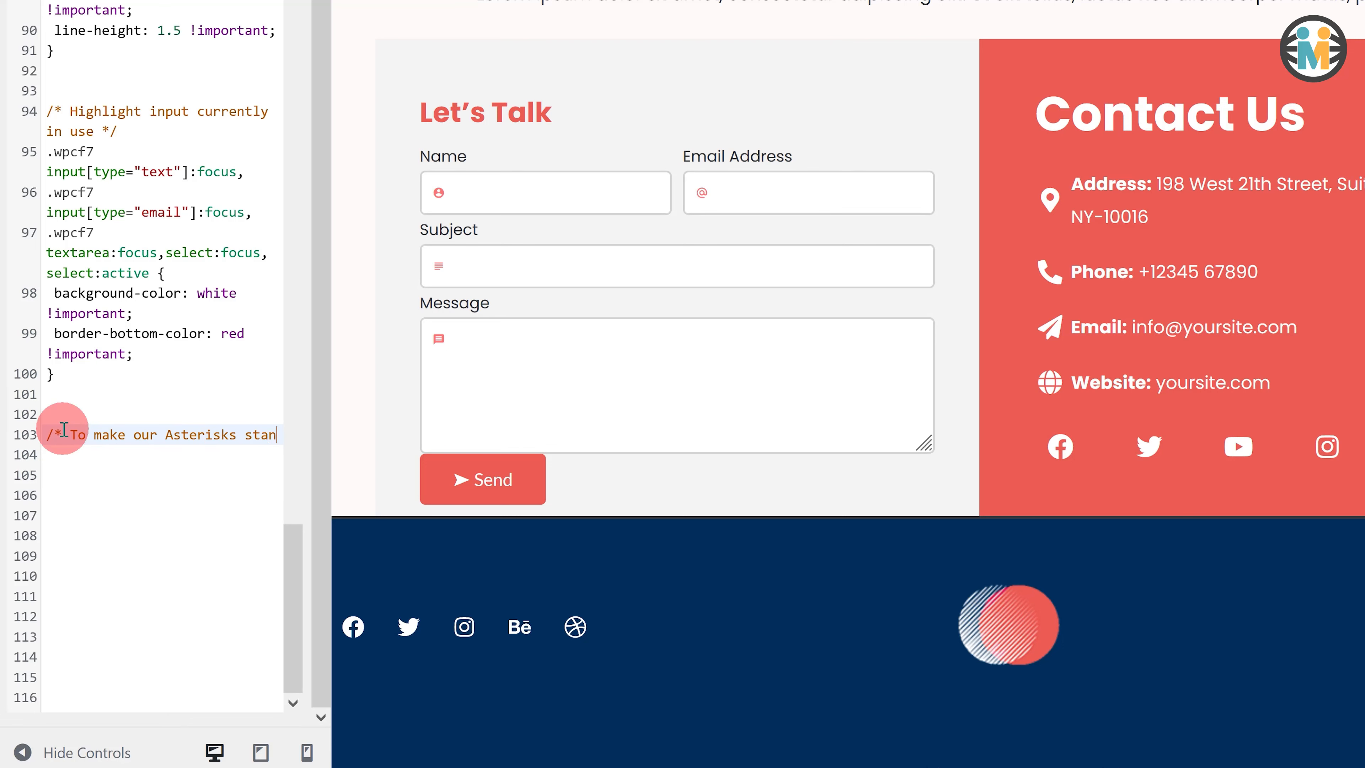
pyautogui.write('d out */')
pyautogui.press('Return')
pyautogui.write('.required-asterisk::after {')
pyautogui.press('Return')
pyautogui.write('content: "*";')
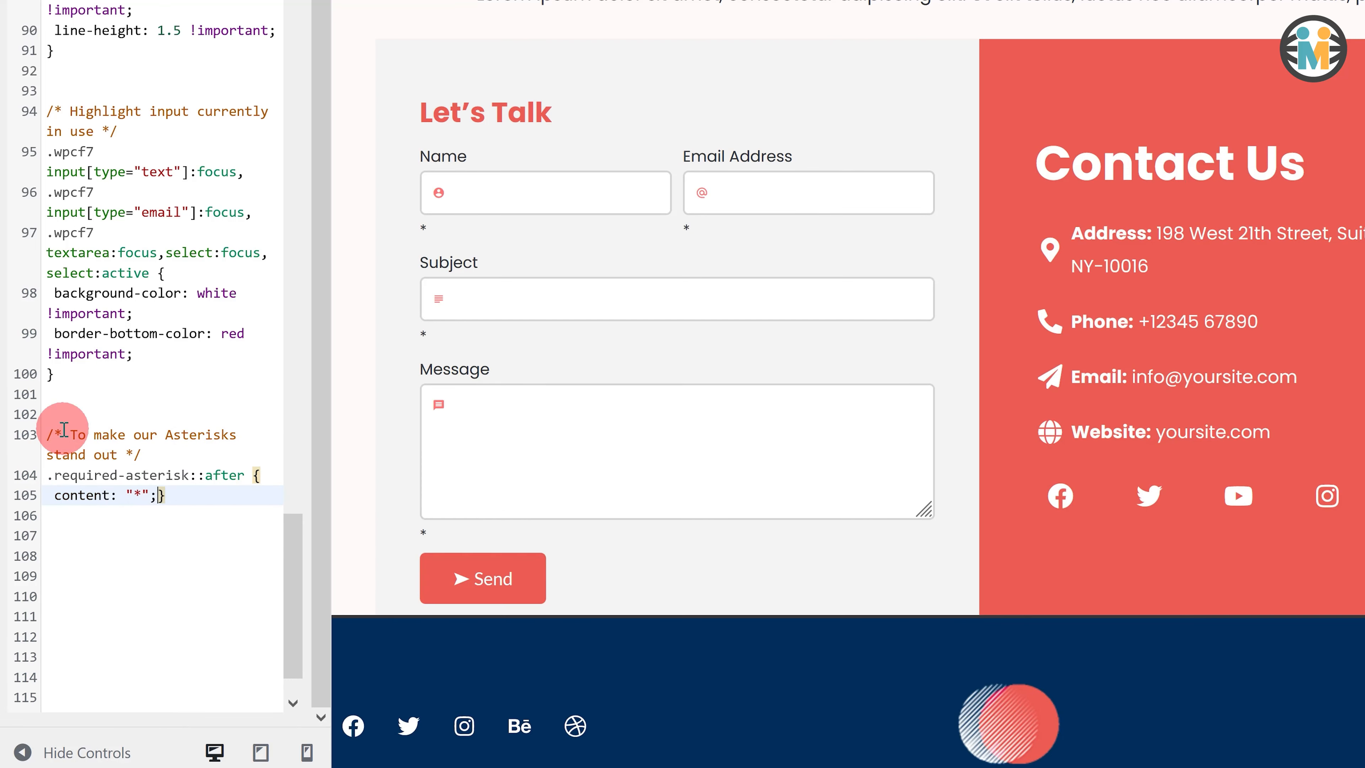
# Color the asterisks red and position them relative with top -30px and left -10px, all !important
pyautogui.press('Return')
pyautogui.write('color: red !important;')
pyautogui.press('Down')
pyautogui.write('position: relative !import')
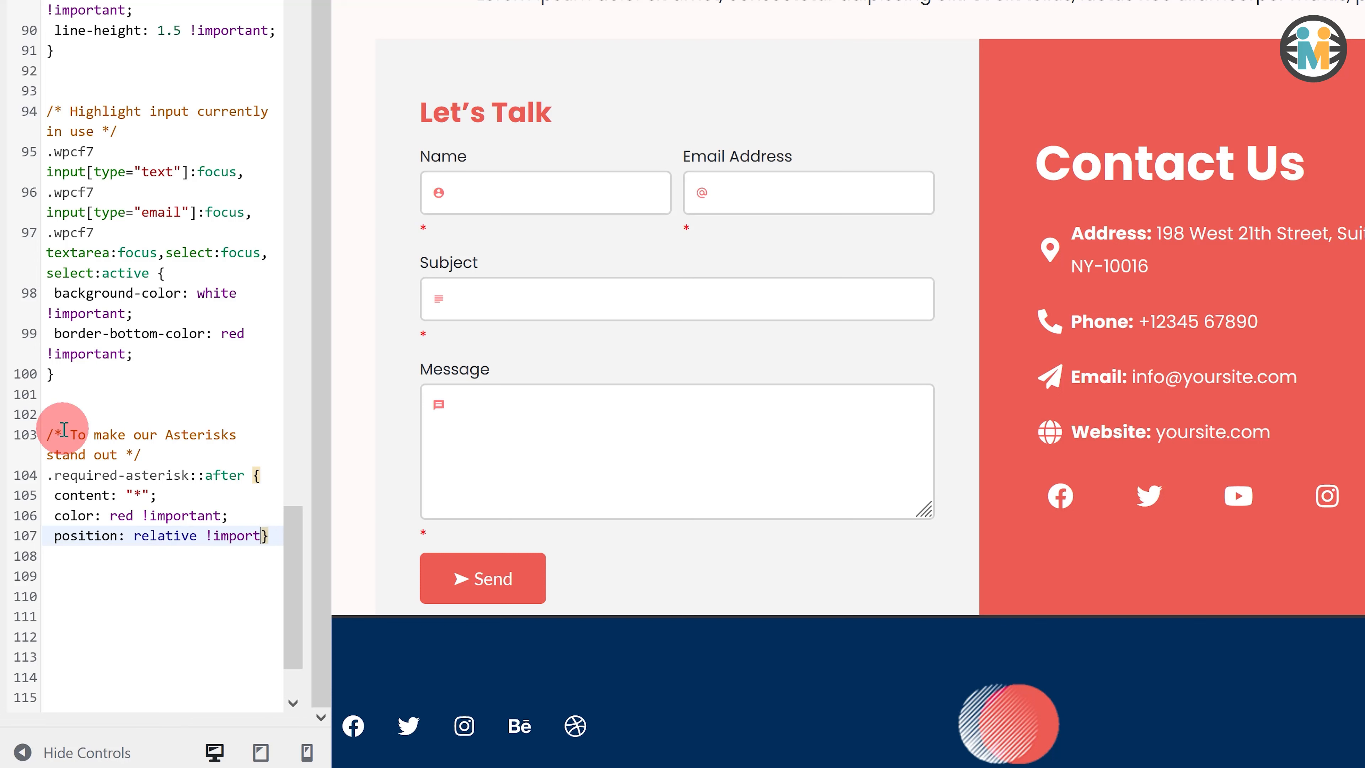
pyautogui.write('ant;')
pyautogui.press('Return')
pyautogui.write('top:-30px !important;')
pyautogui.press('Return')
pyautogui.write('left:-10px !important;')
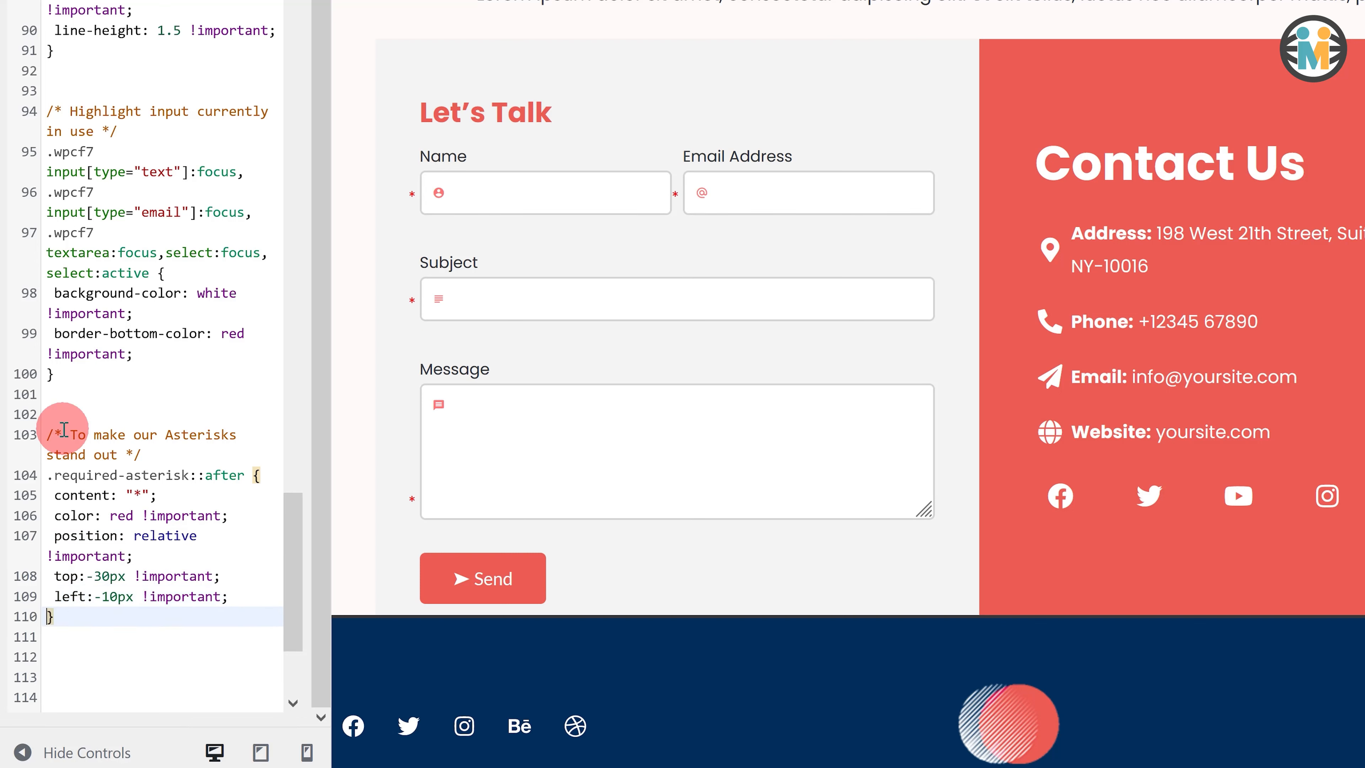